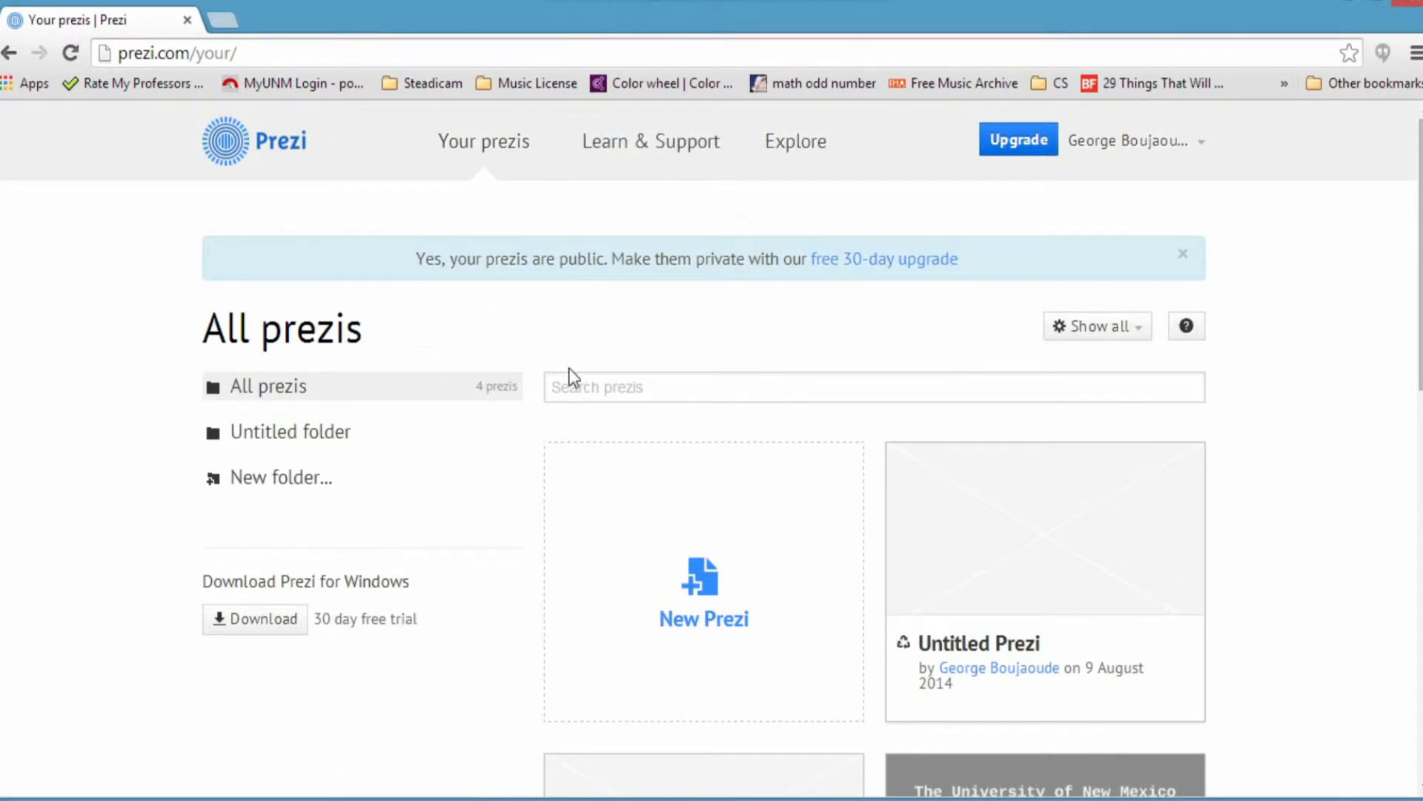
# Step: Scroll the Your prezis dashboard and create a new prezi from the New Prezi tile
pyautogui.moveTo(1416, 308); pyautogui.dragTo(1417, 352)
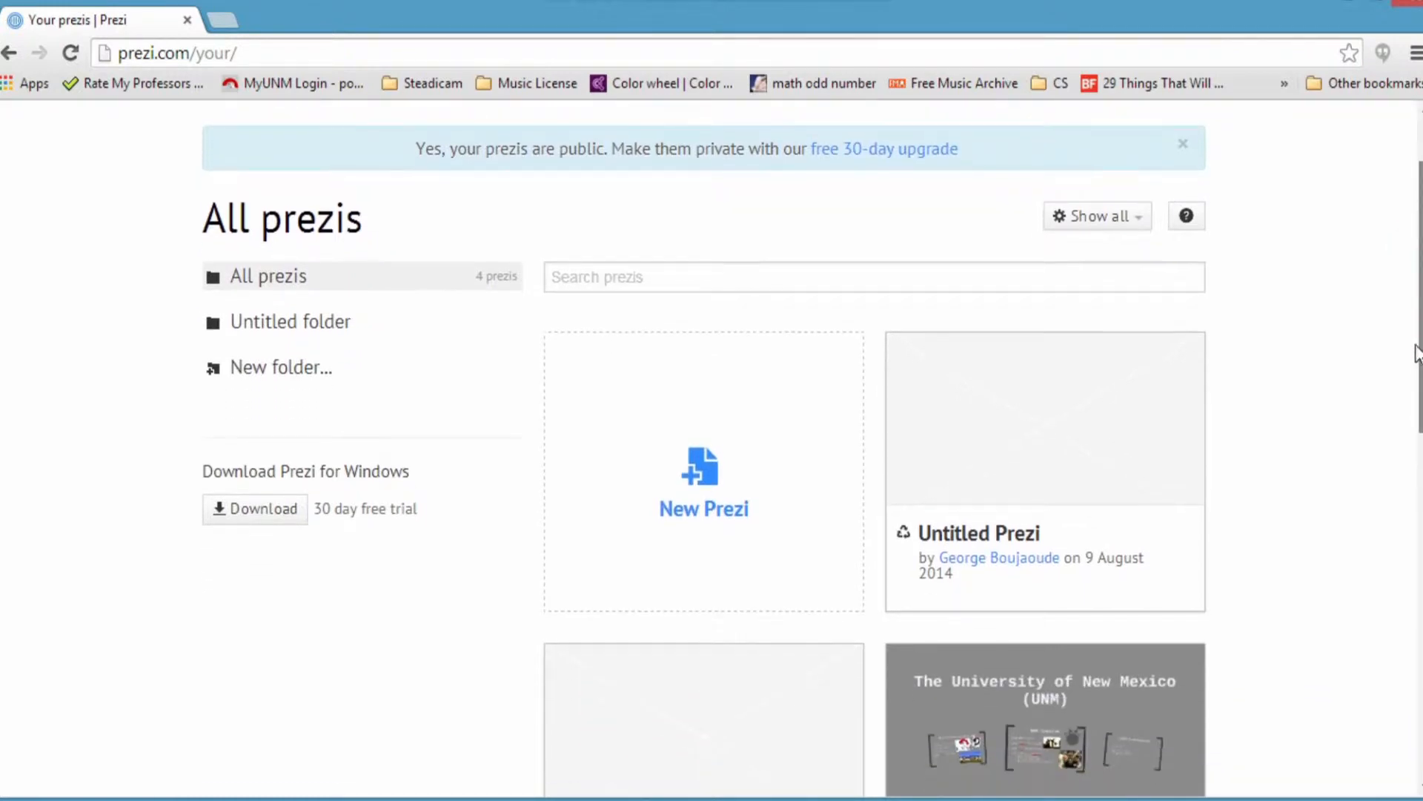
pyautogui.click(702, 481)
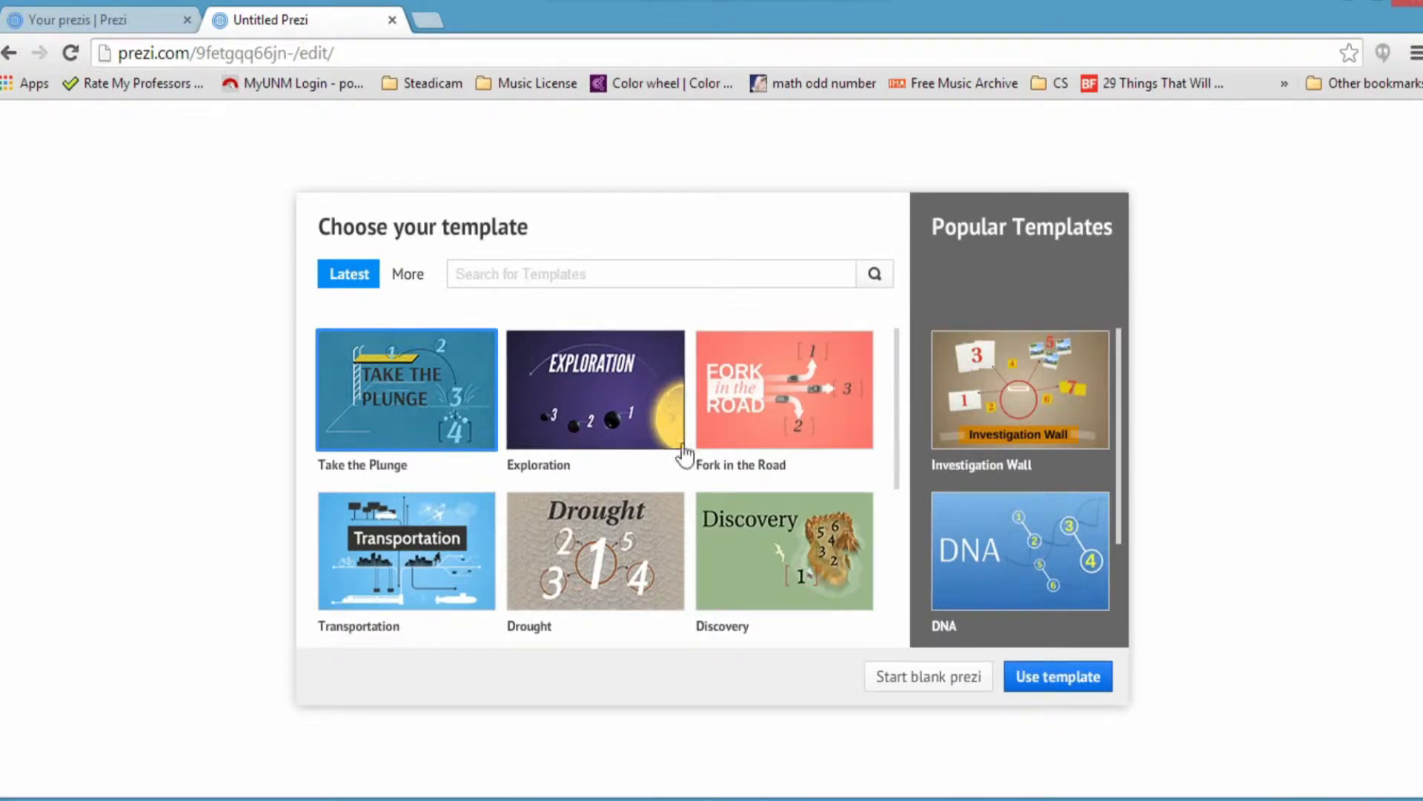
# Step: Browse the More templates grid, then search templates for 'chalk'
pyautogui.moveTo(896, 428)
pyautogui.mouseDown()
pyautogui.moveTo(888, 624)
pyautogui.moveTo(909, 420)
pyautogui.mouseUp()
pyautogui.moveTo(1120, 418); pyautogui.dragTo(1118, 423)
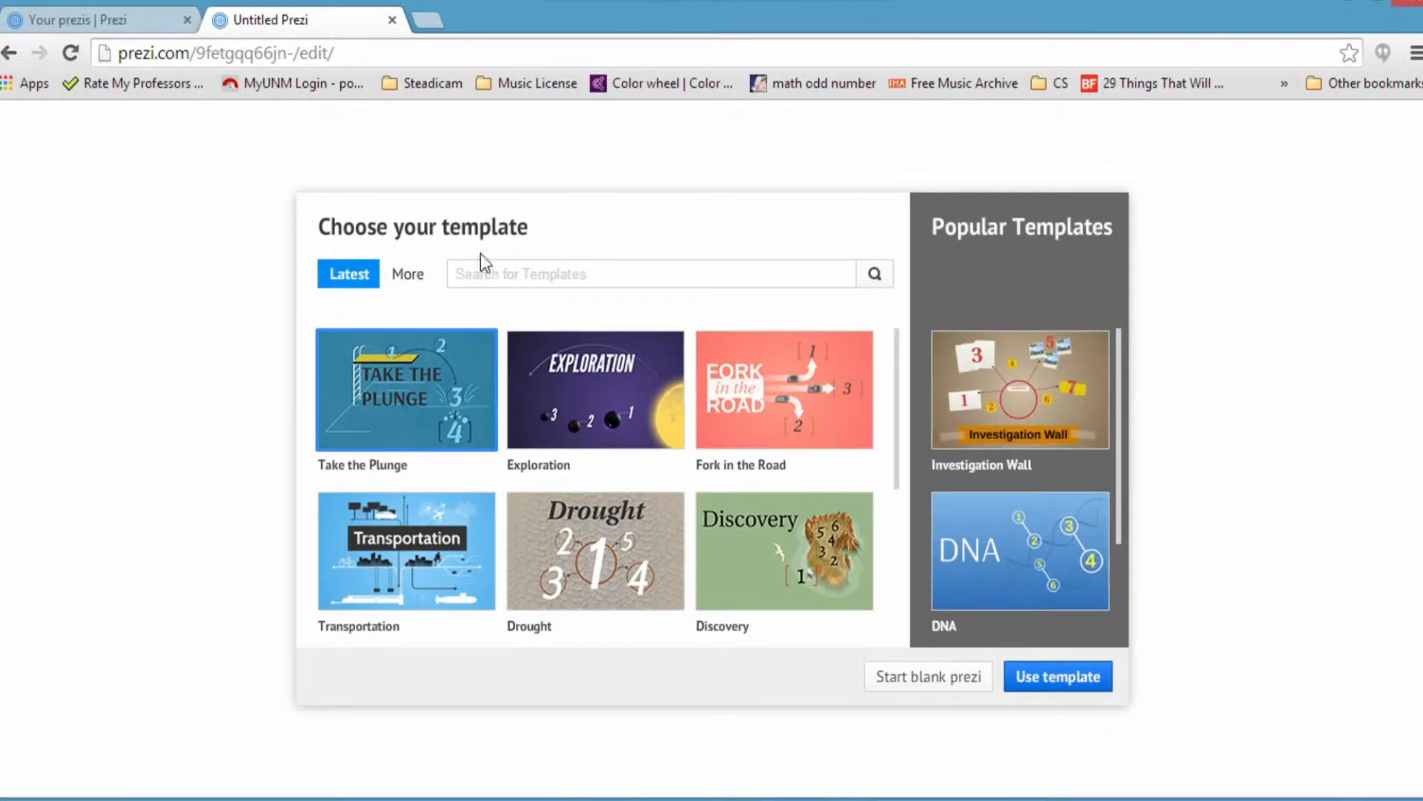
pyautogui.click(405, 276)
pyautogui.scroll(-2, 635, 419)
pyautogui.scroll(2, 608, 371)
pyautogui.scroll(-15, 596, 446)
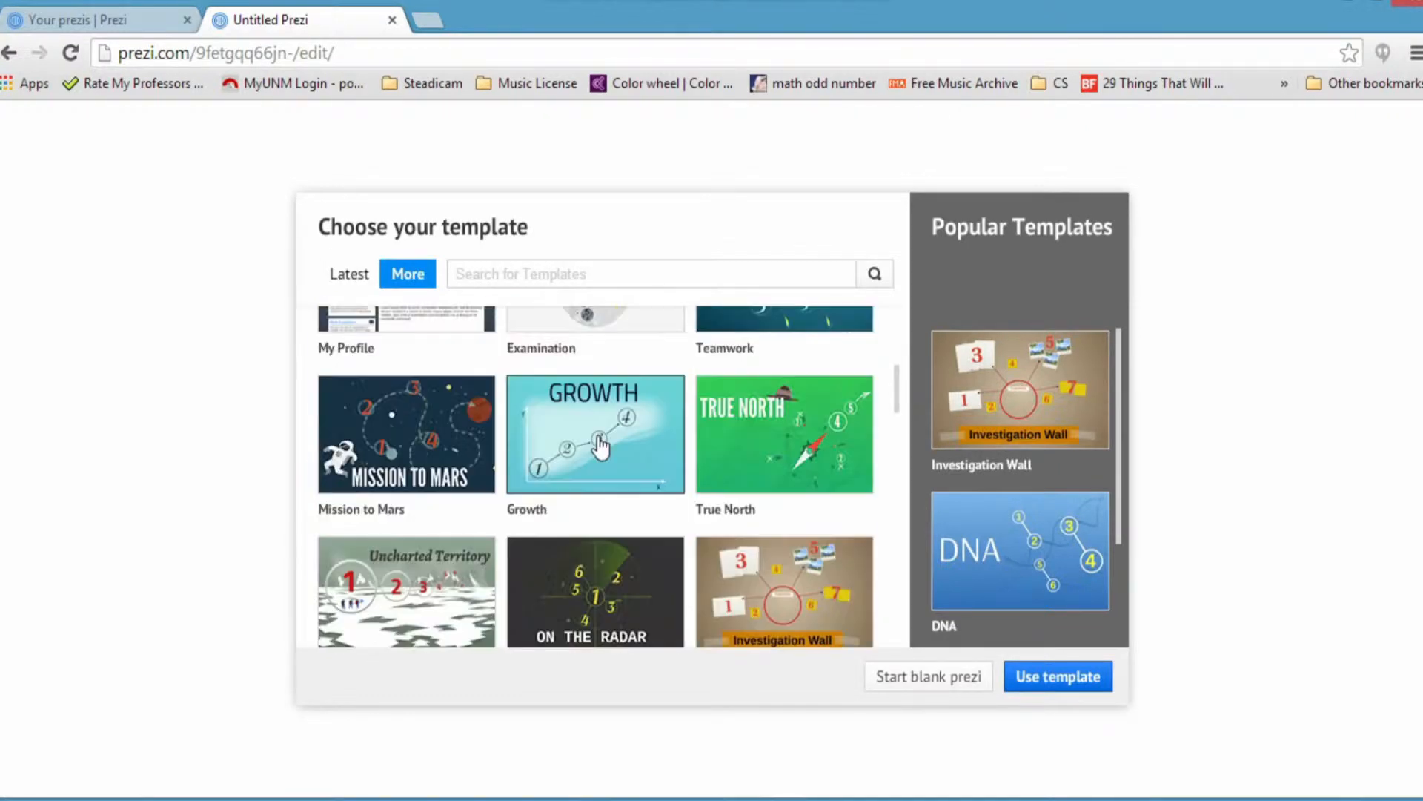
pyautogui.scroll(-1, 601, 448)
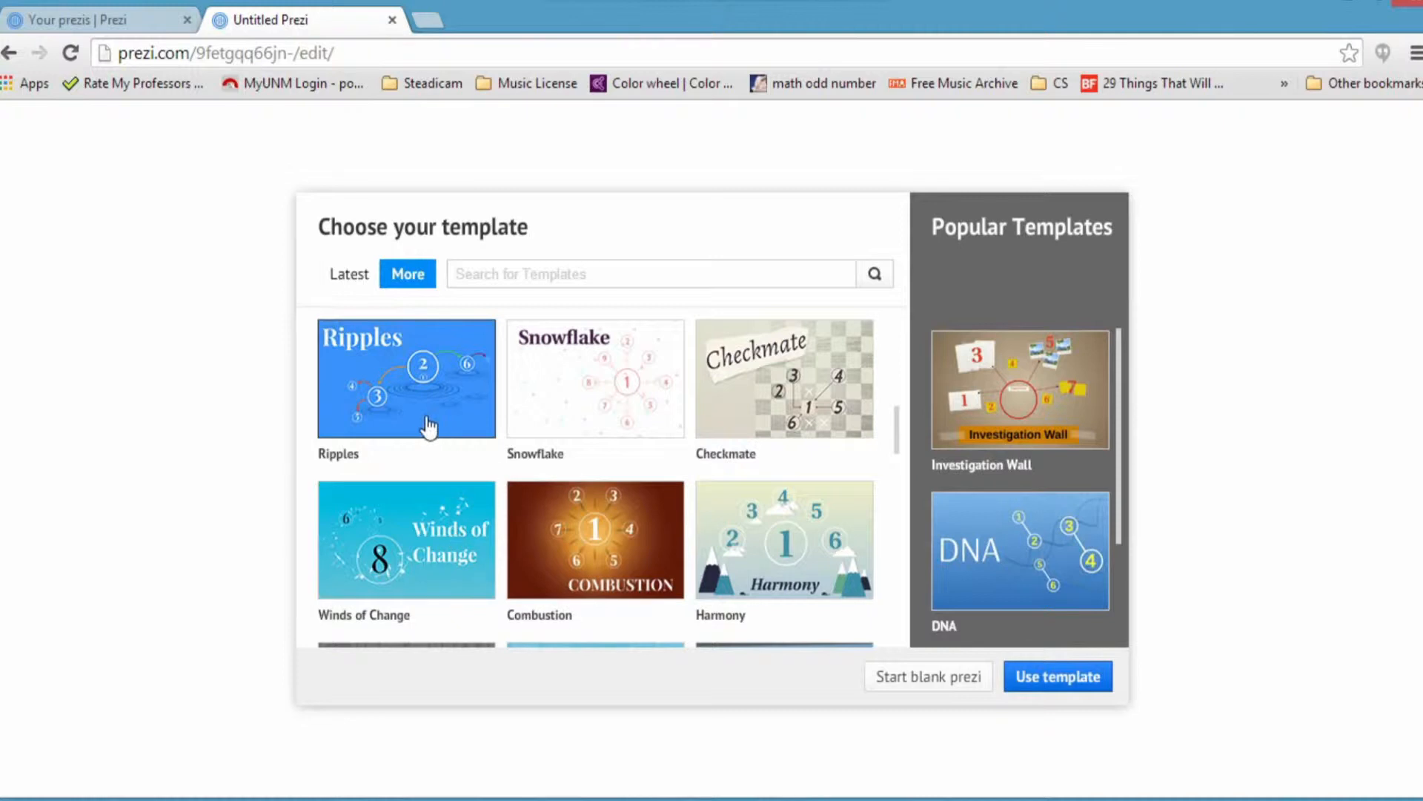
pyautogui.scroll(2, 594, 467)
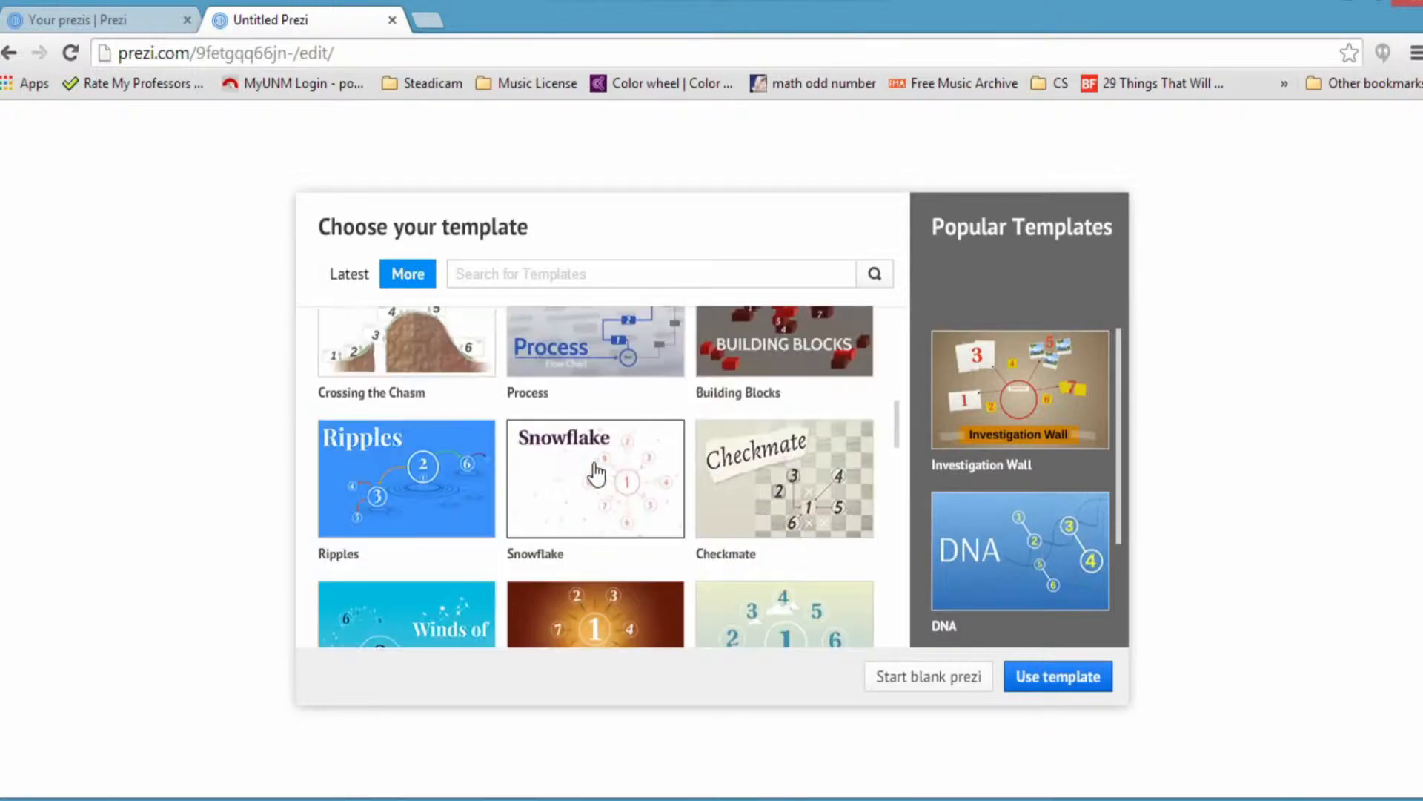
pyautogui.click(597, 272)
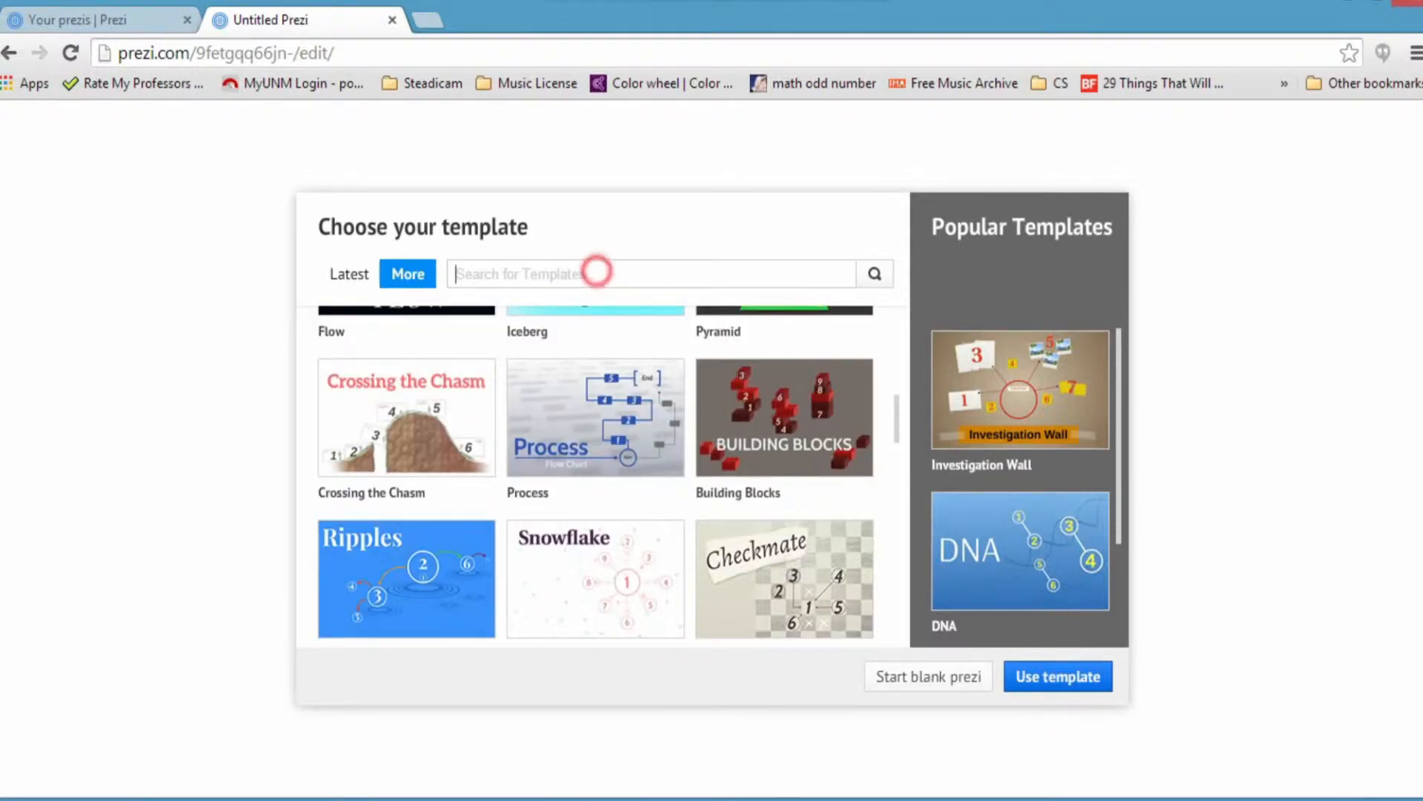
pyautogui.write('chalk')
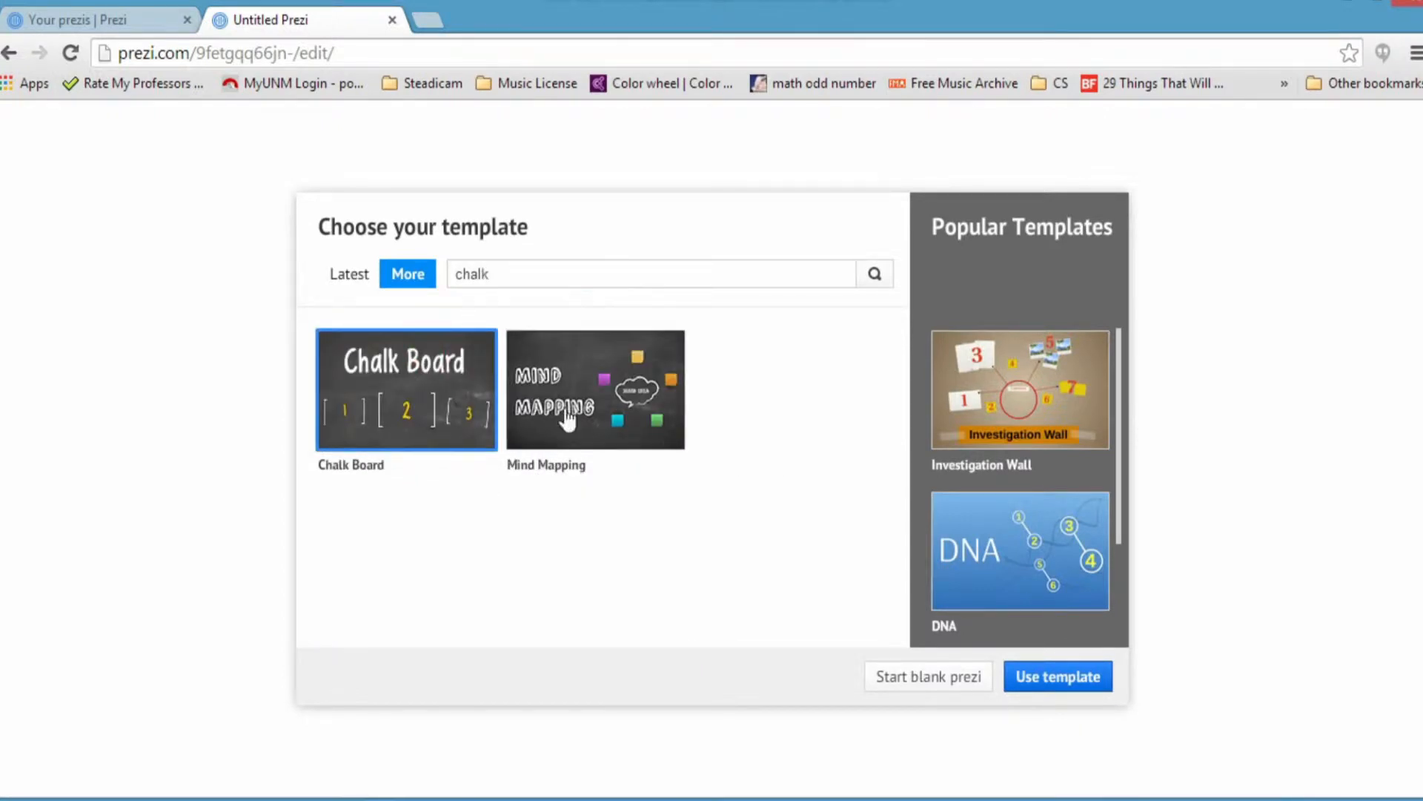
# Step: Use the Chalk Board template for the new prezi
pyautogui.click(1057, 681)
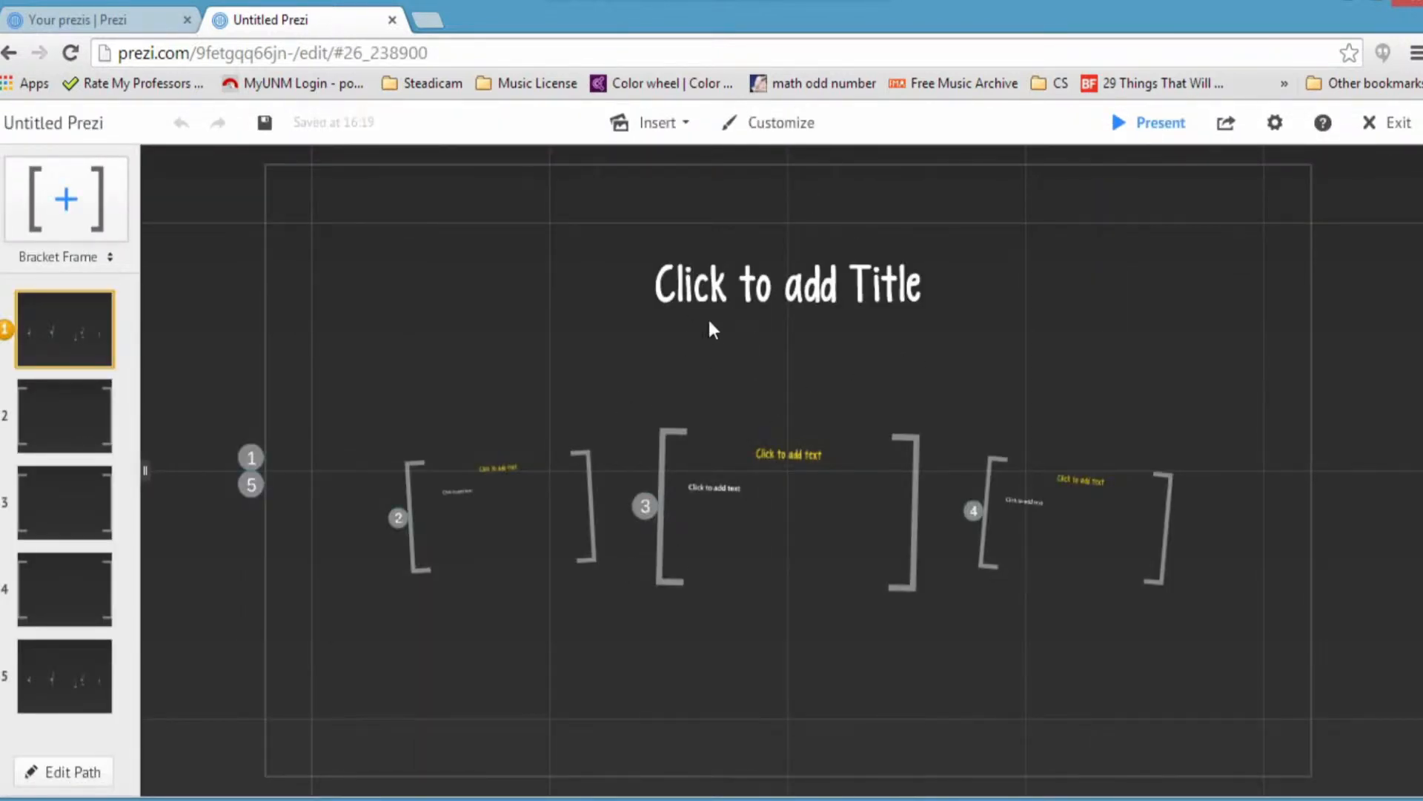
pyautogui.scroll(3, 965, 405)
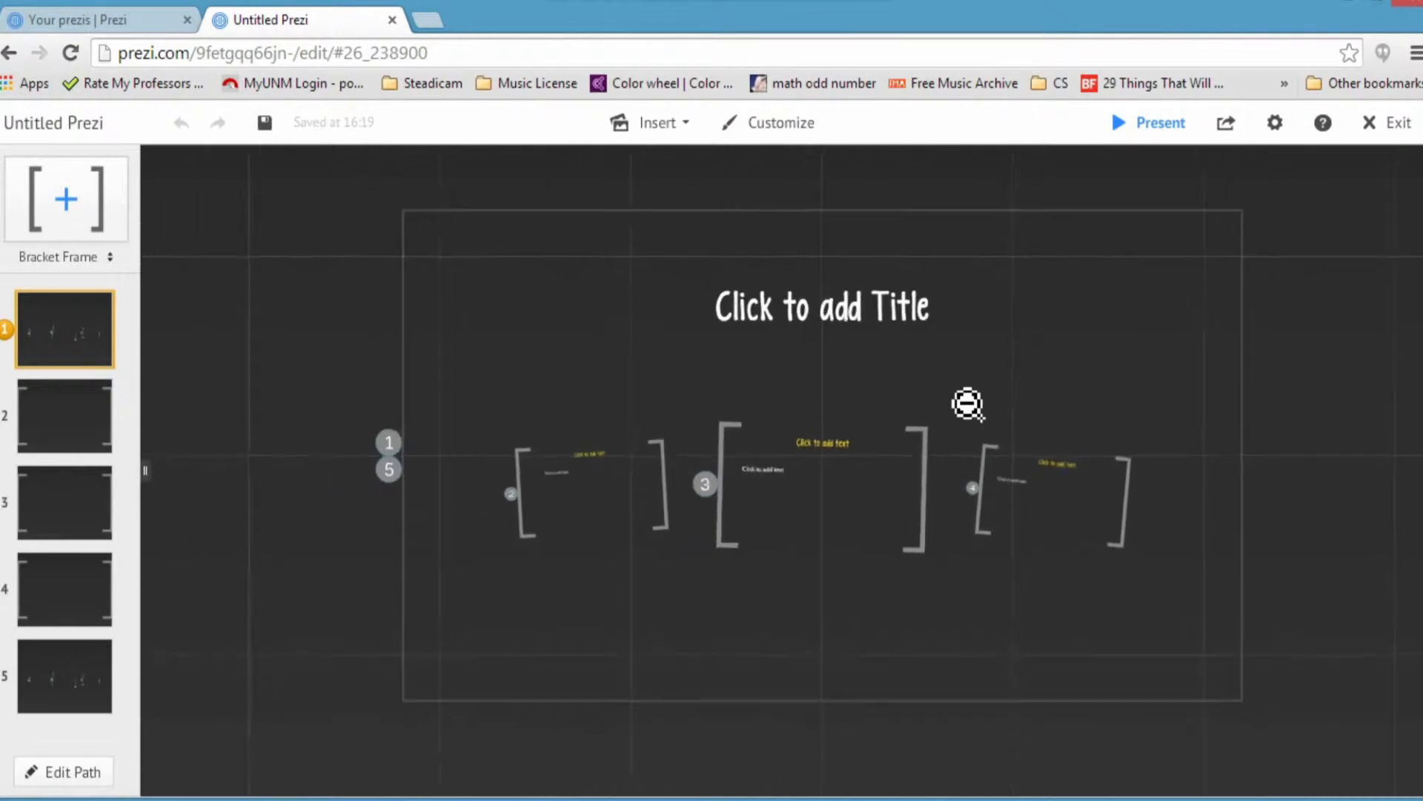
pyautogui.scroll(-3, 967, 404)
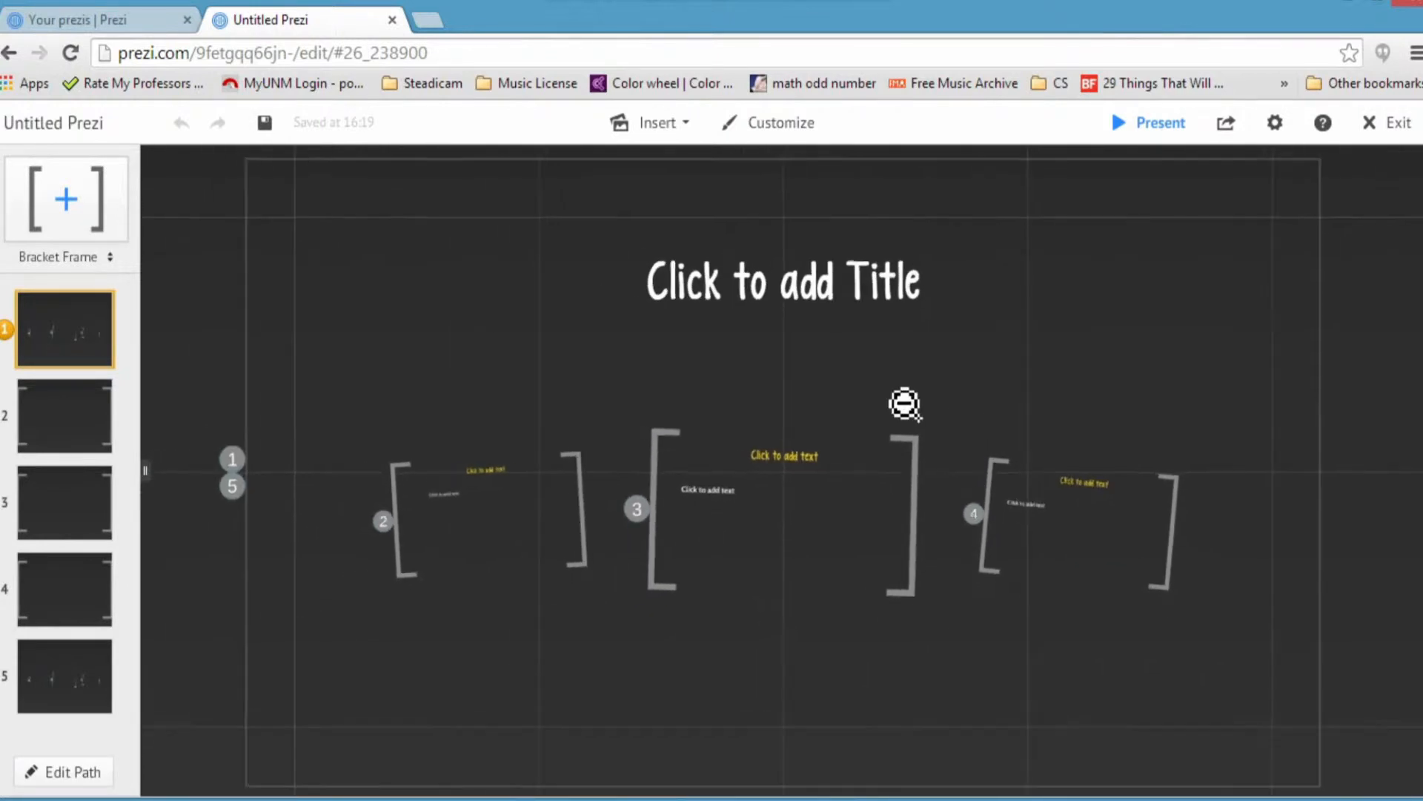
# Step: Preview each of the five path points, ending on the second frame
pyautogui.click(45, 432)
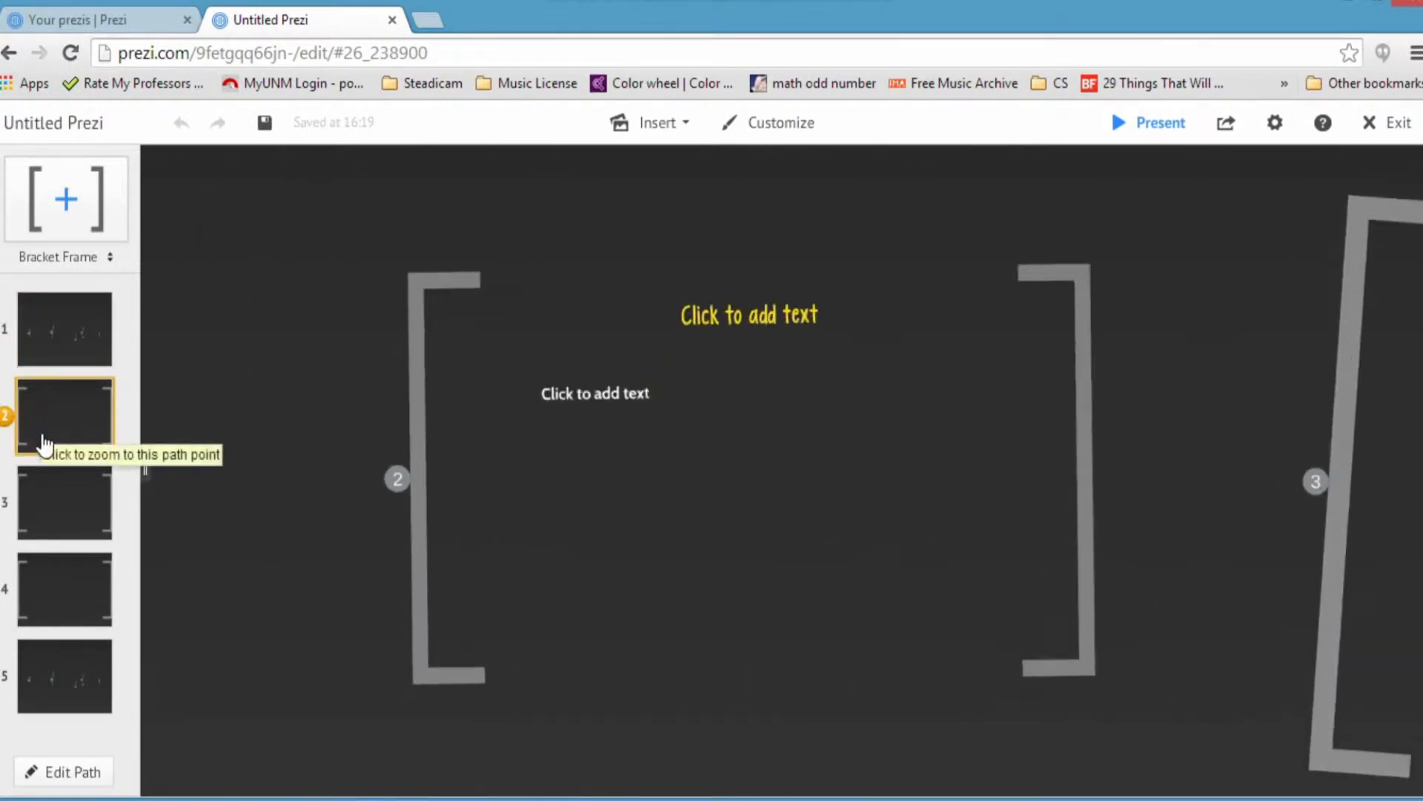
pyautogui.click(47, 510)
pyautogui.click(45, 578)
pyautogui.click(52, 694)
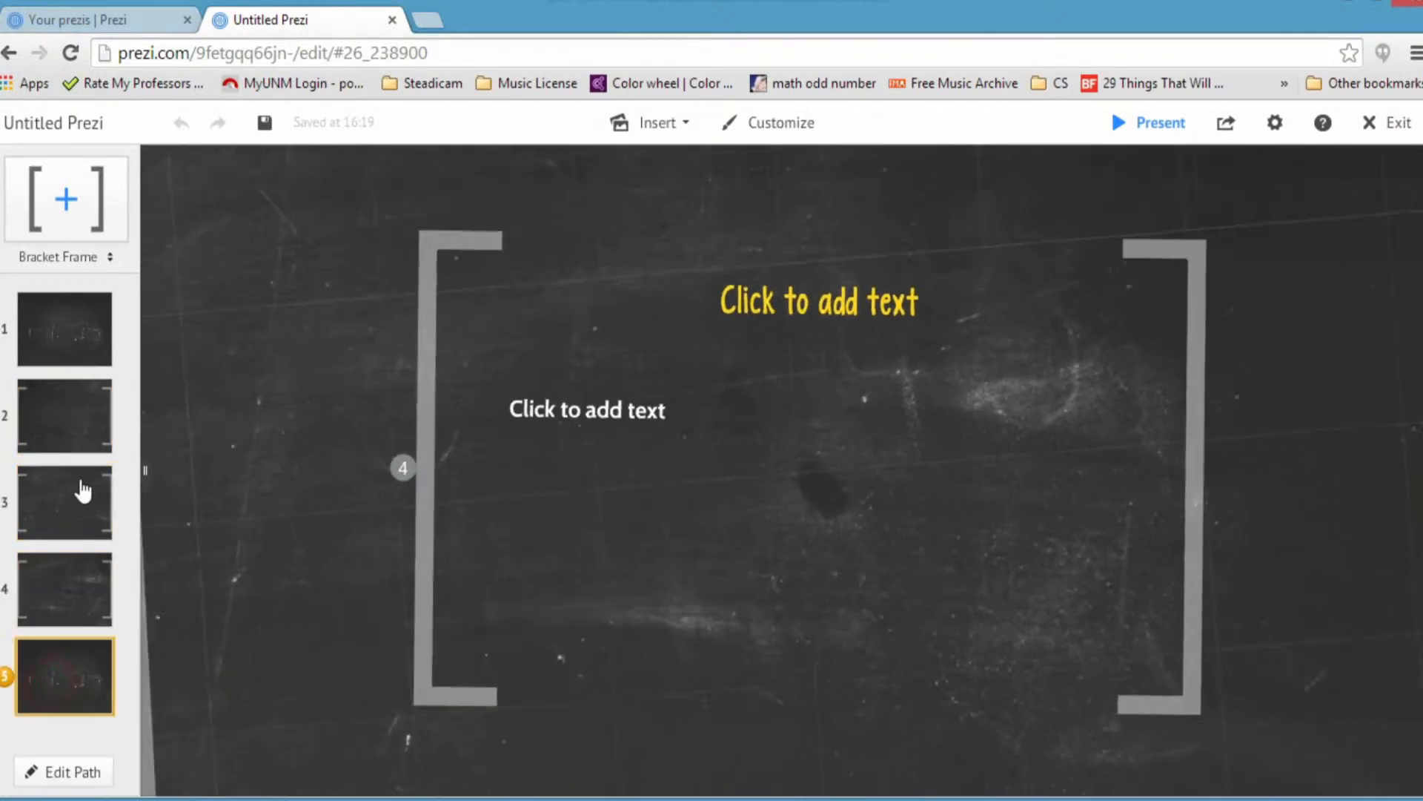
pyautogui.click(74, 346)
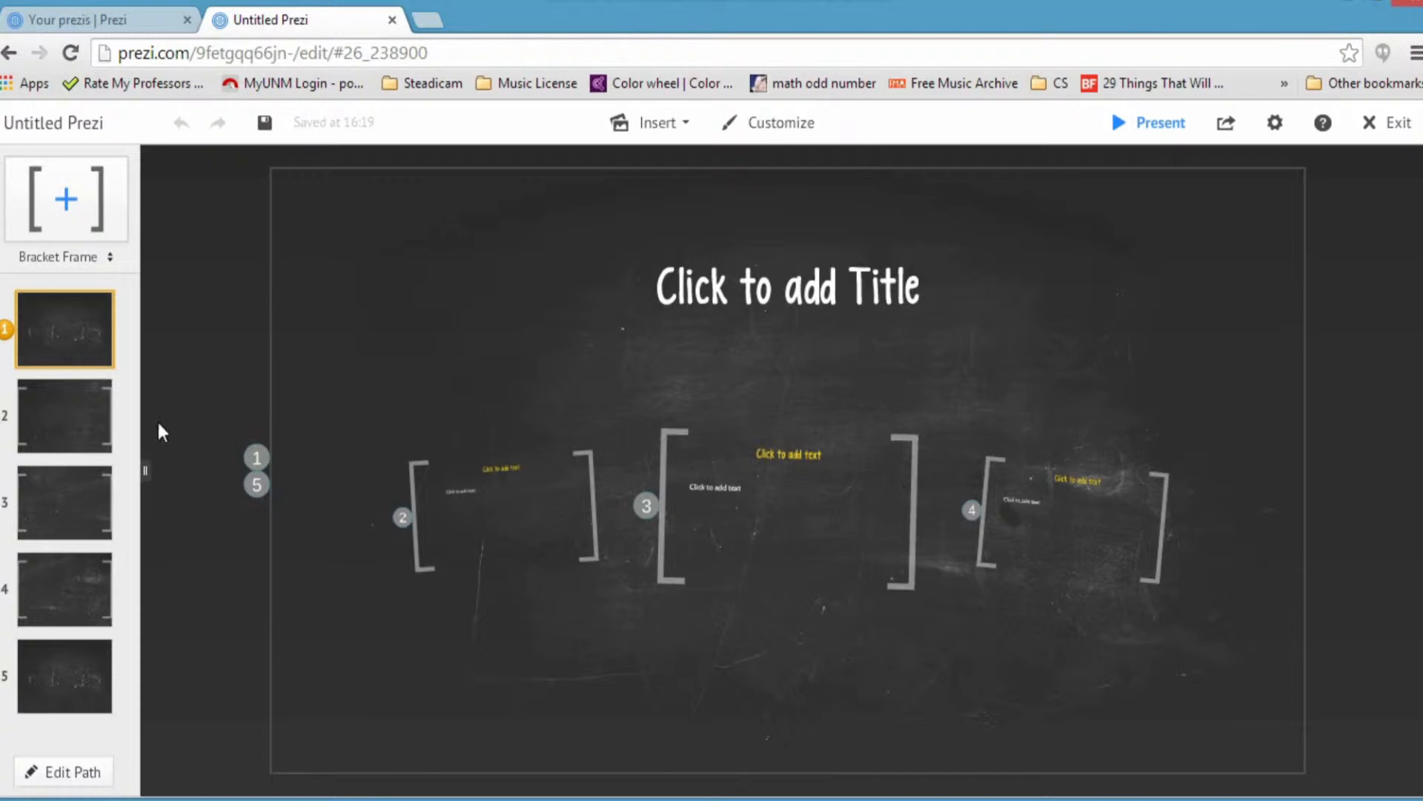
pyautogui.click(69, 437)
# Step: Enter 'The University of New Mexico' in the overview's title placeholder
pyautogui.click(49, 343)
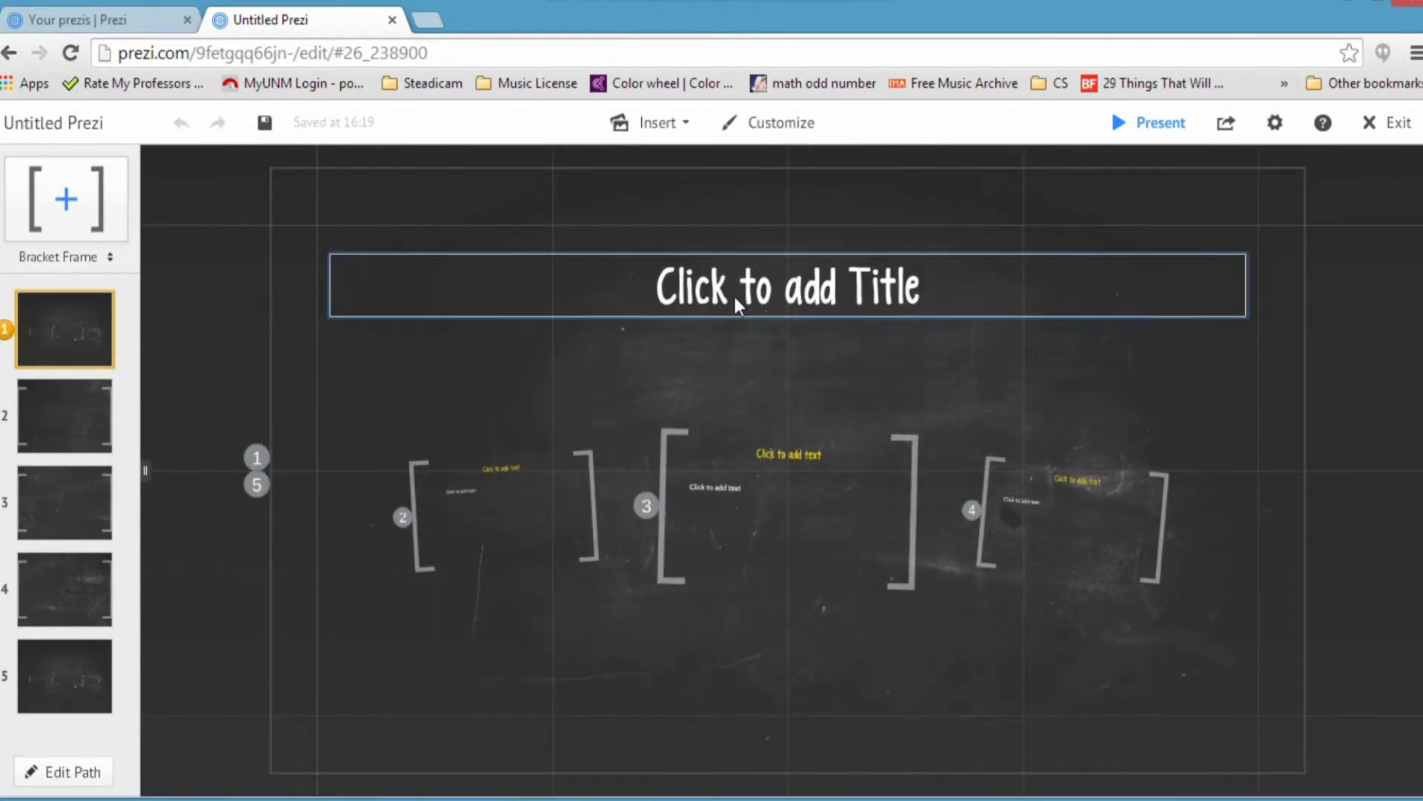
pyautogui.click(736, 304)
pyautogui.write('Th')
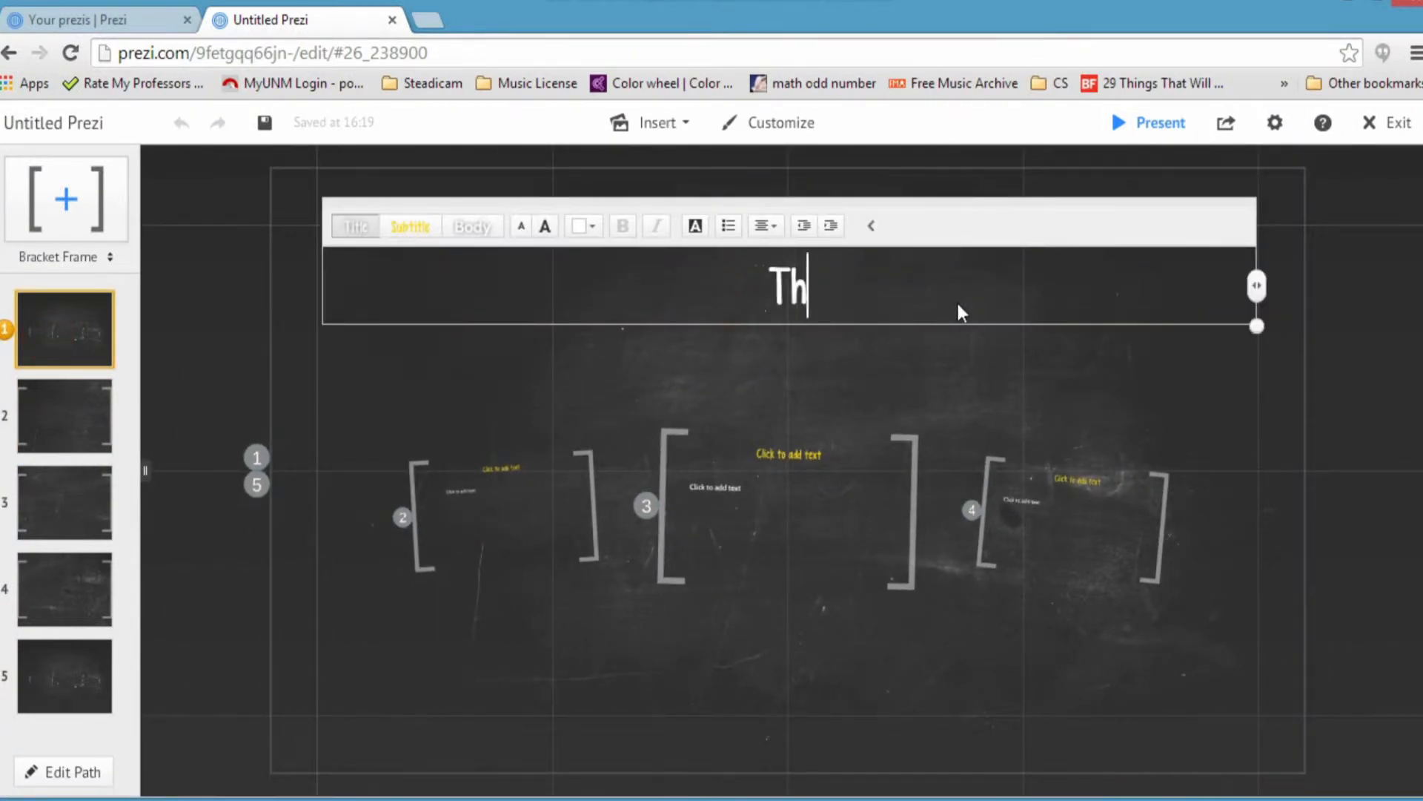
pyautogui.write('e University o')
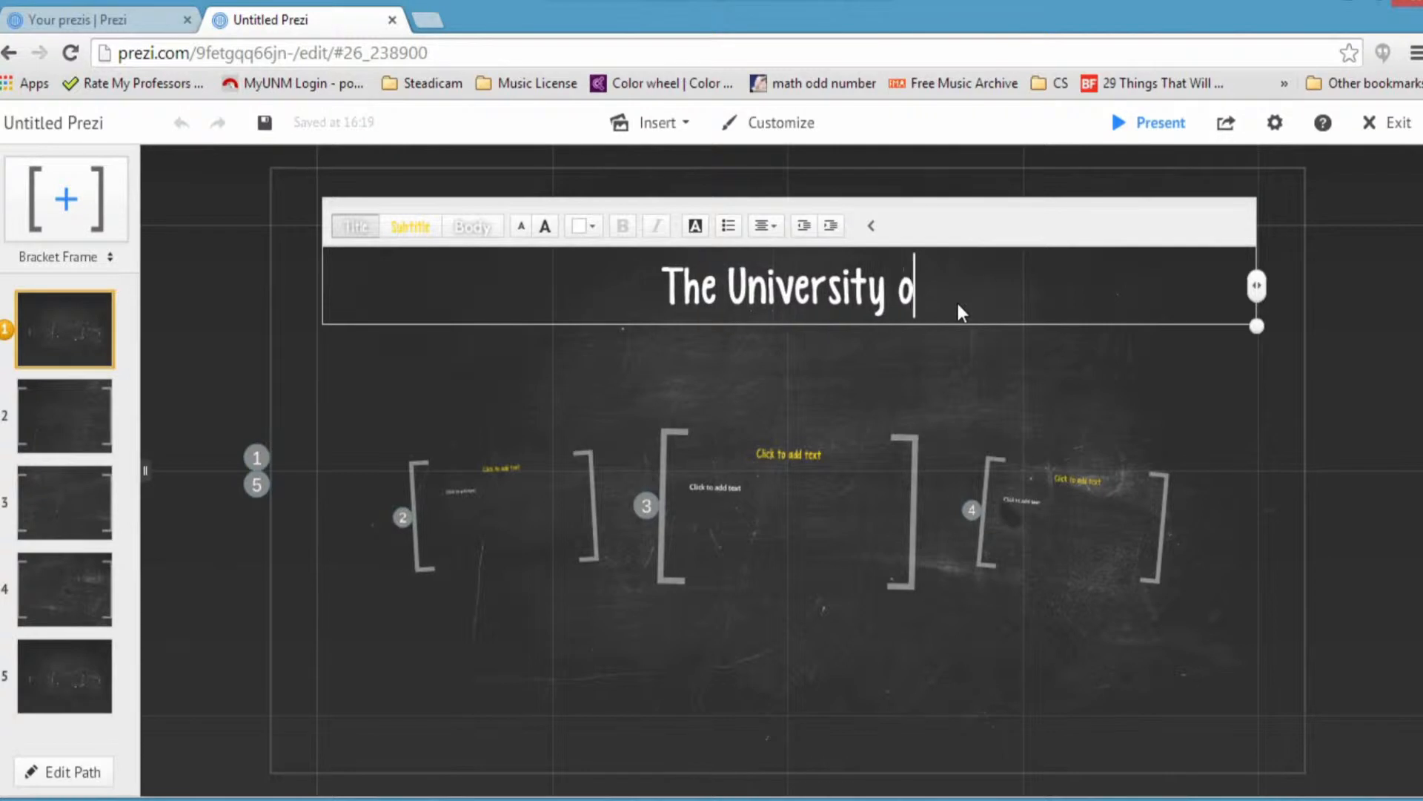
pyautogui.write('f New Mexico')
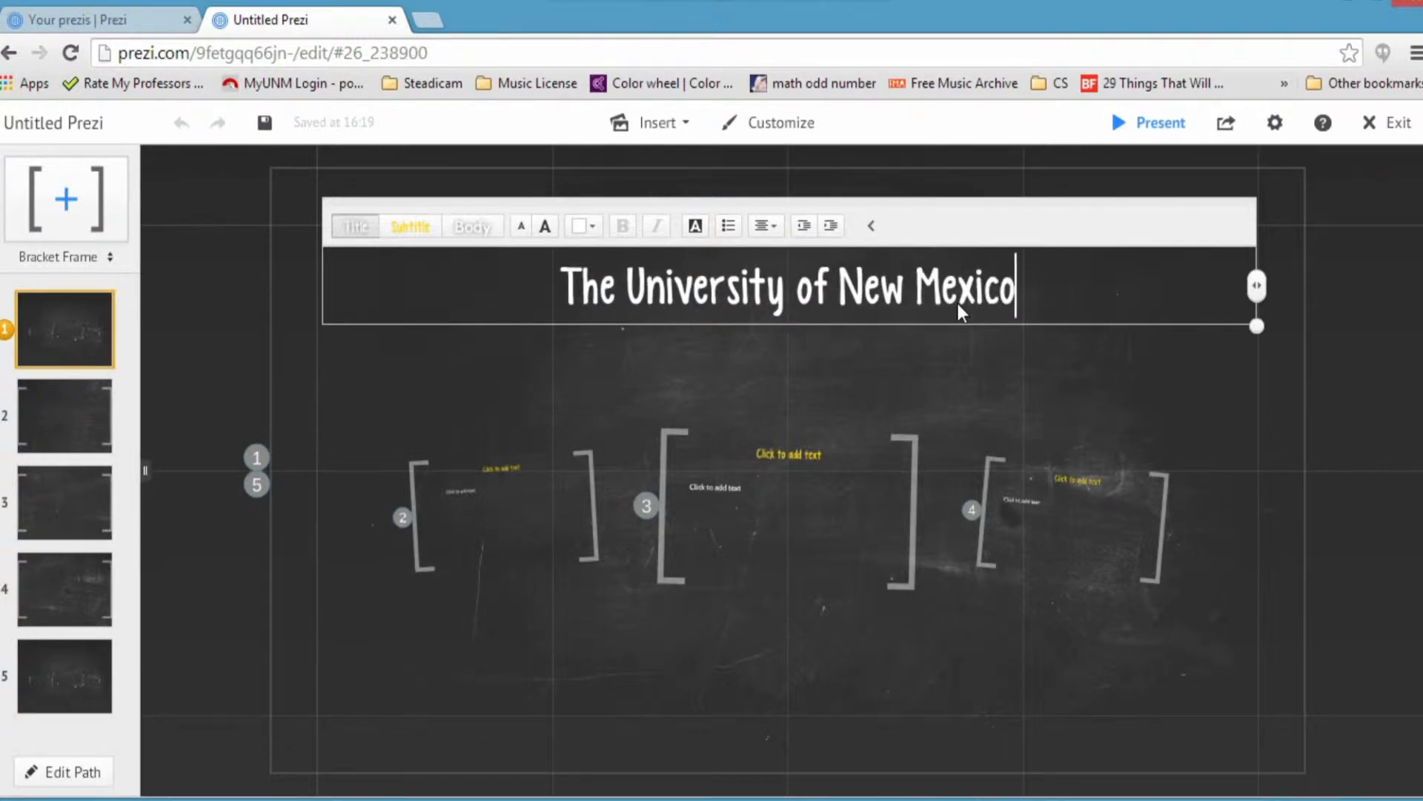
pyautogui.click(651, 392)
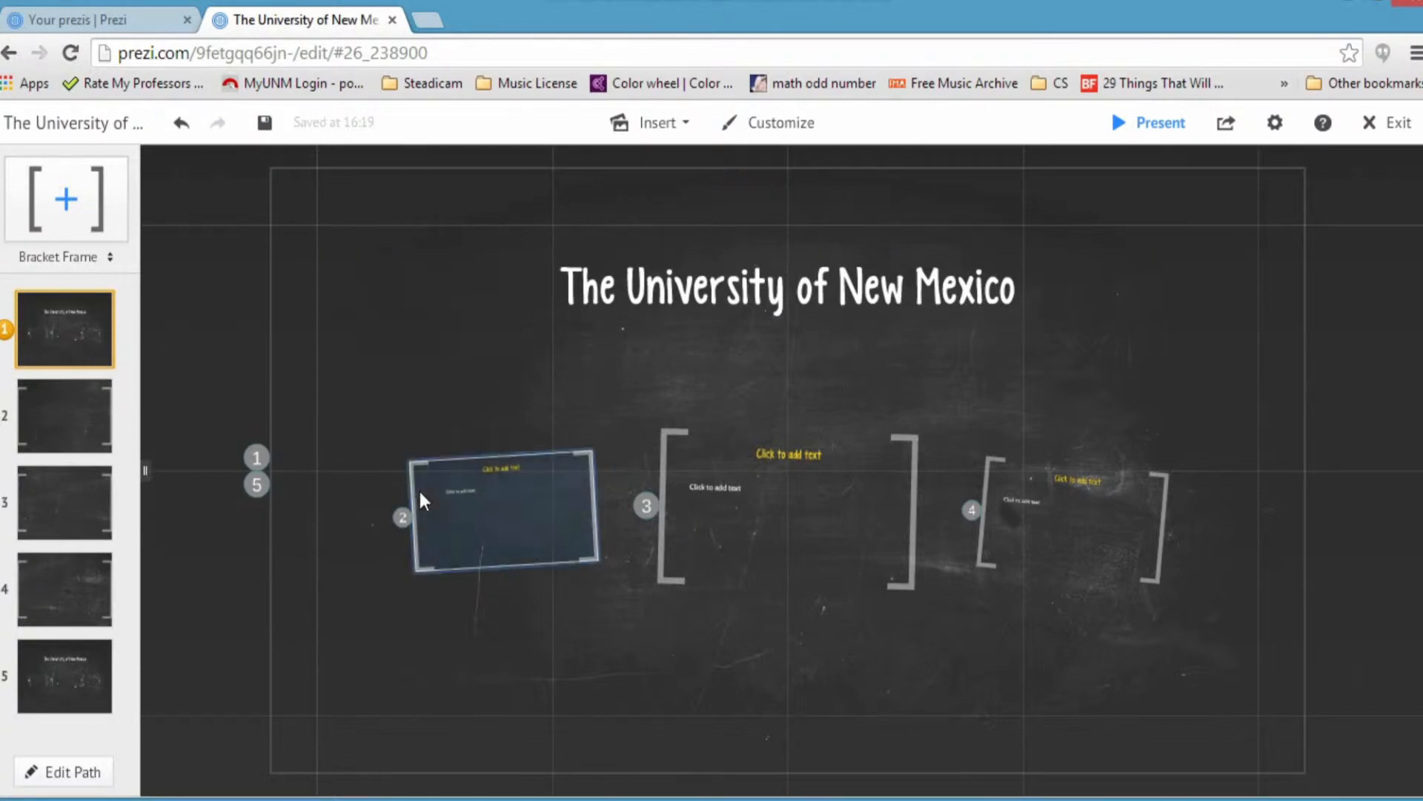
# Step: Type 'Basic Information' into the second frame's yellow heading
pyautogui.click(98, 443)
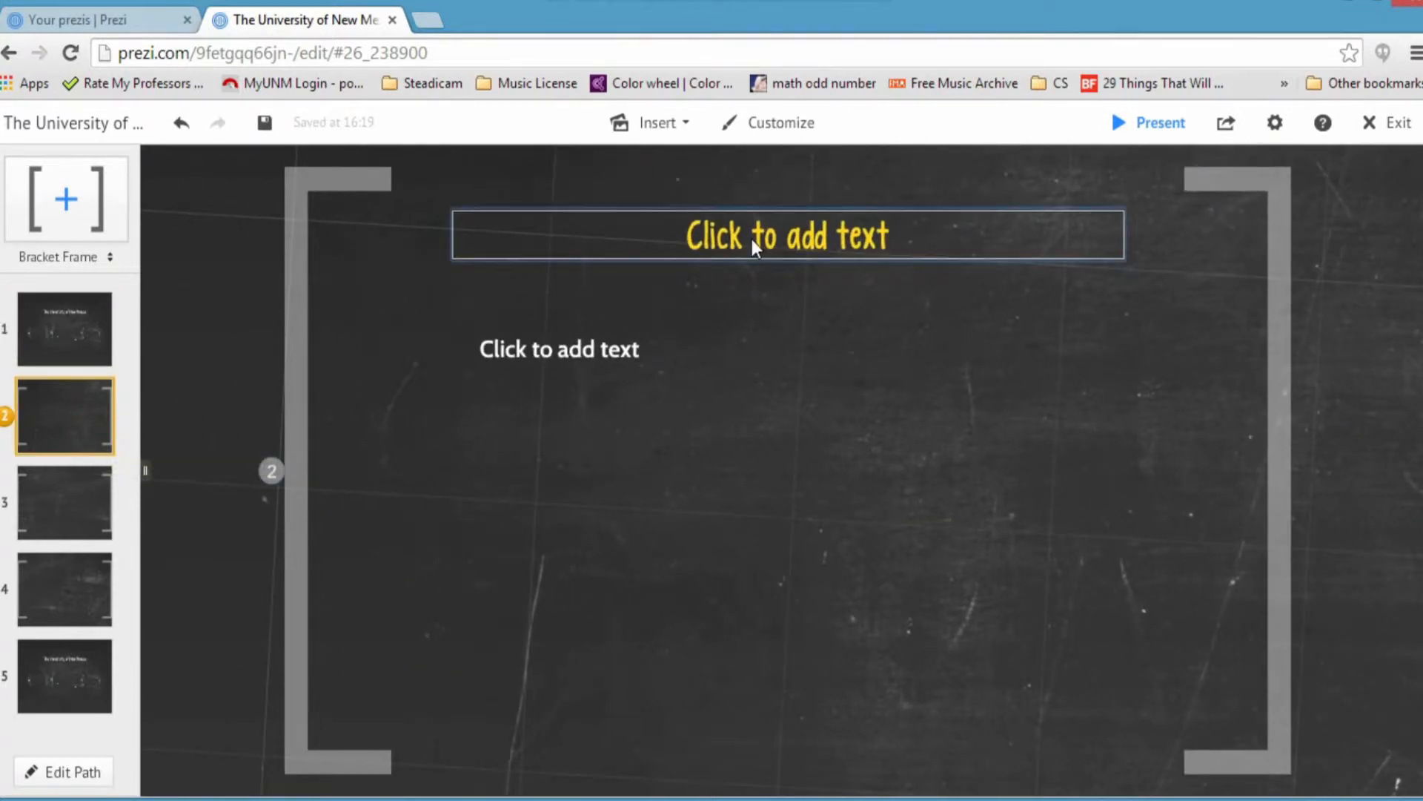
pyautogui.click(756, 248)
pyautogui.click(848, 335)
pyautogui.click(790, 235)
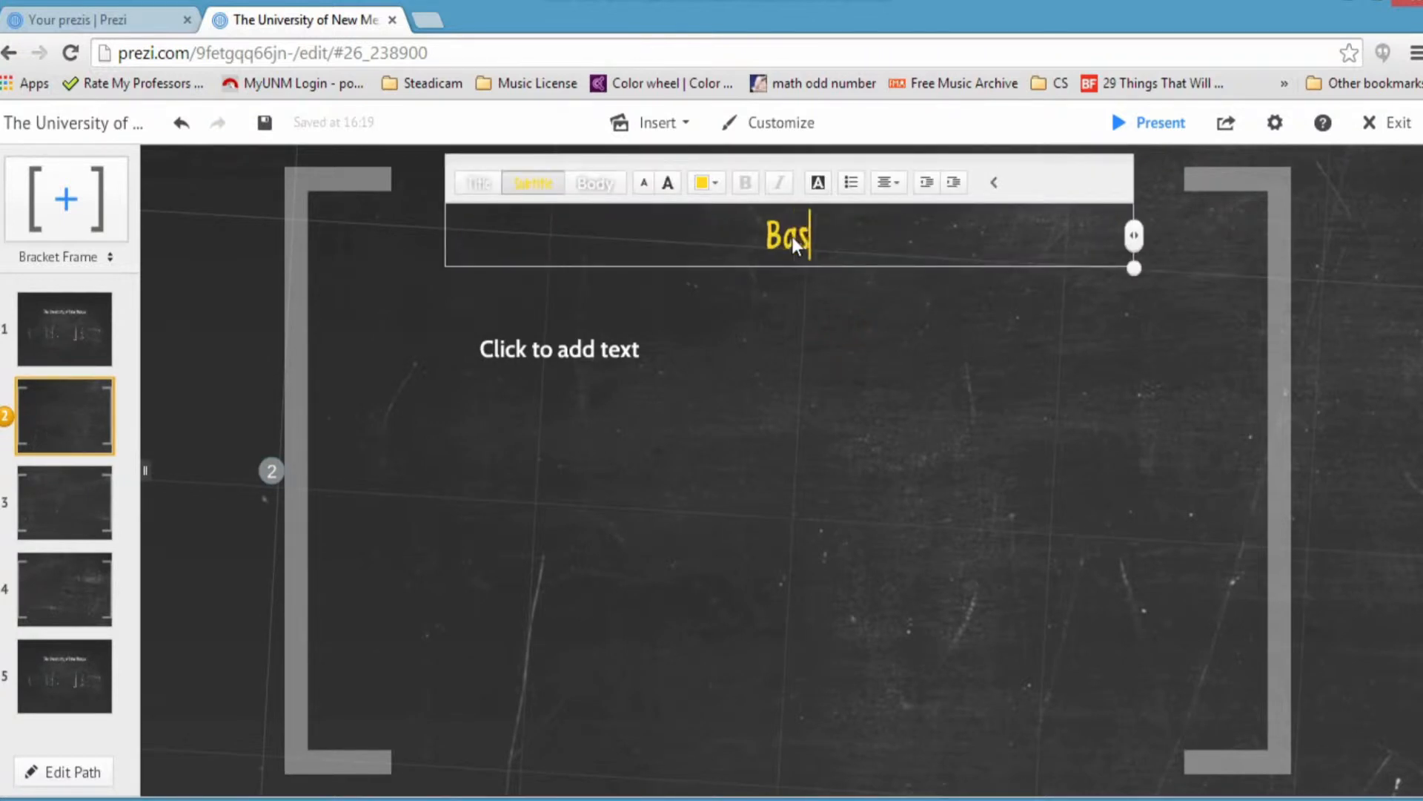
pyautogui.write('Basic Information')
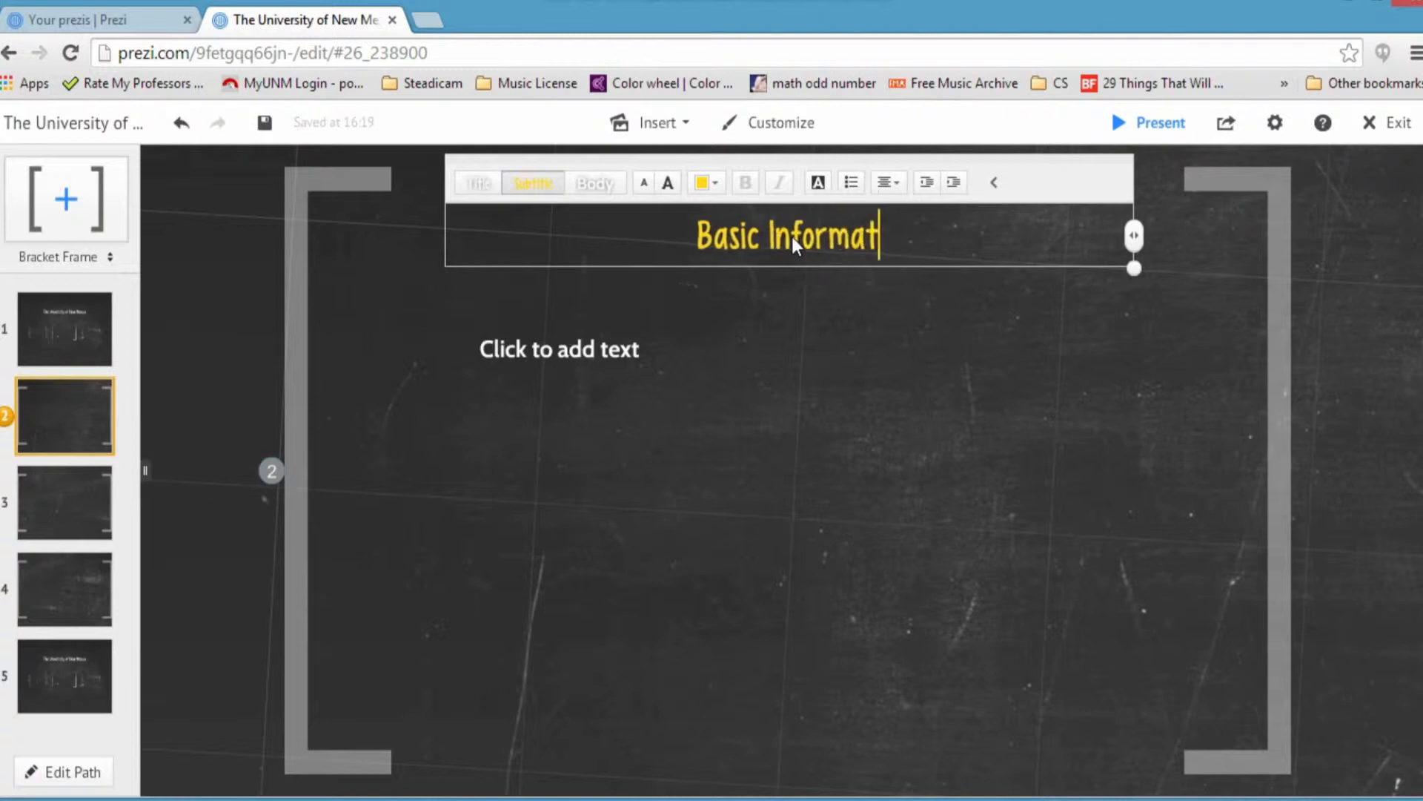
# Step: Reword the heading to 'General Information about UNM' and open the body placeholder
pyautogui.hotkey('ctrl', 'Left')
pyautogui.hotkey('ctrl', 'Left')
pyautogui.hotkey('ctrl', 'shift', 'Right')
pyautogui.write('Genre')
pyautogui.press('BackSpace')
pyautogui.press('BackSpace')
pyautogui.write('eral')
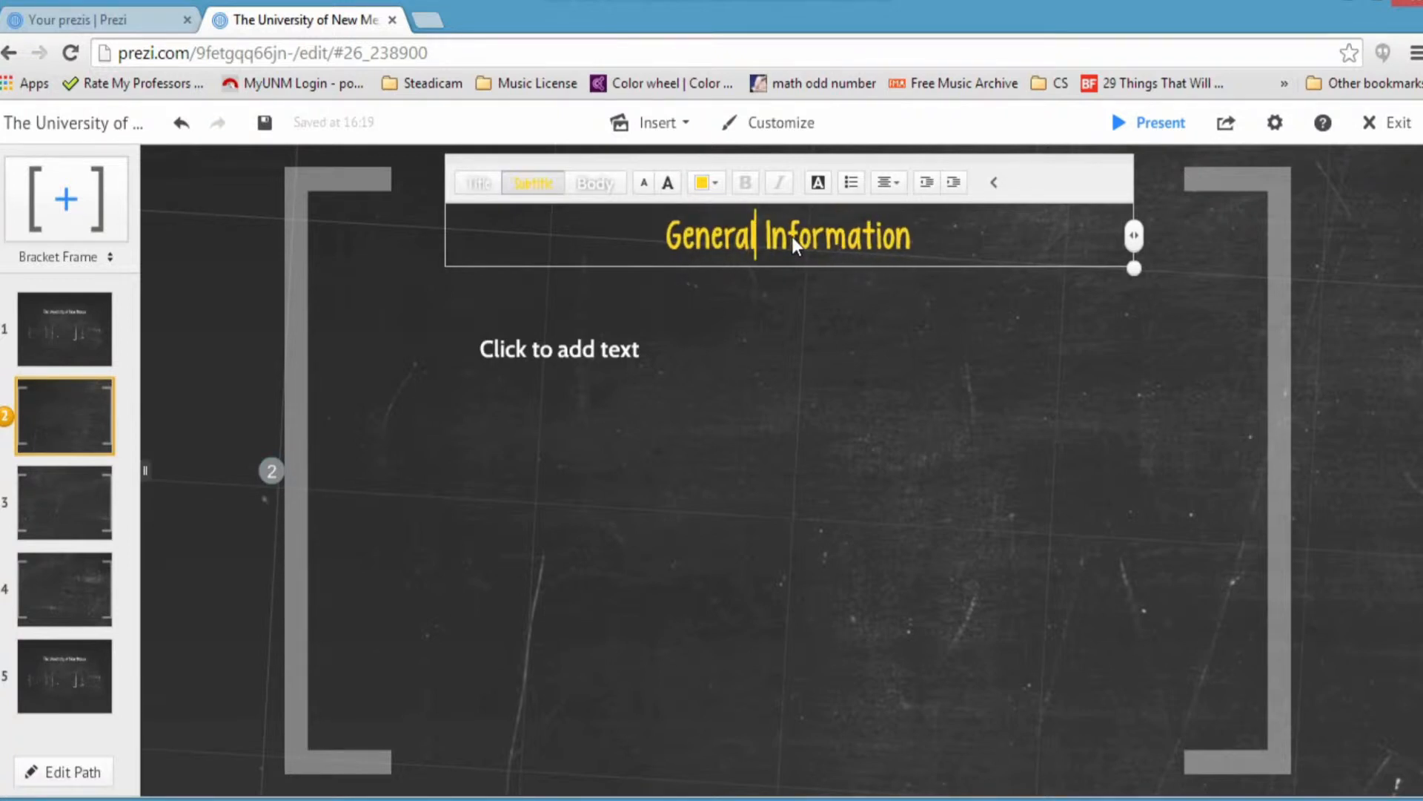
pyautogui.press('End')
pyautogui.write('about UNM')
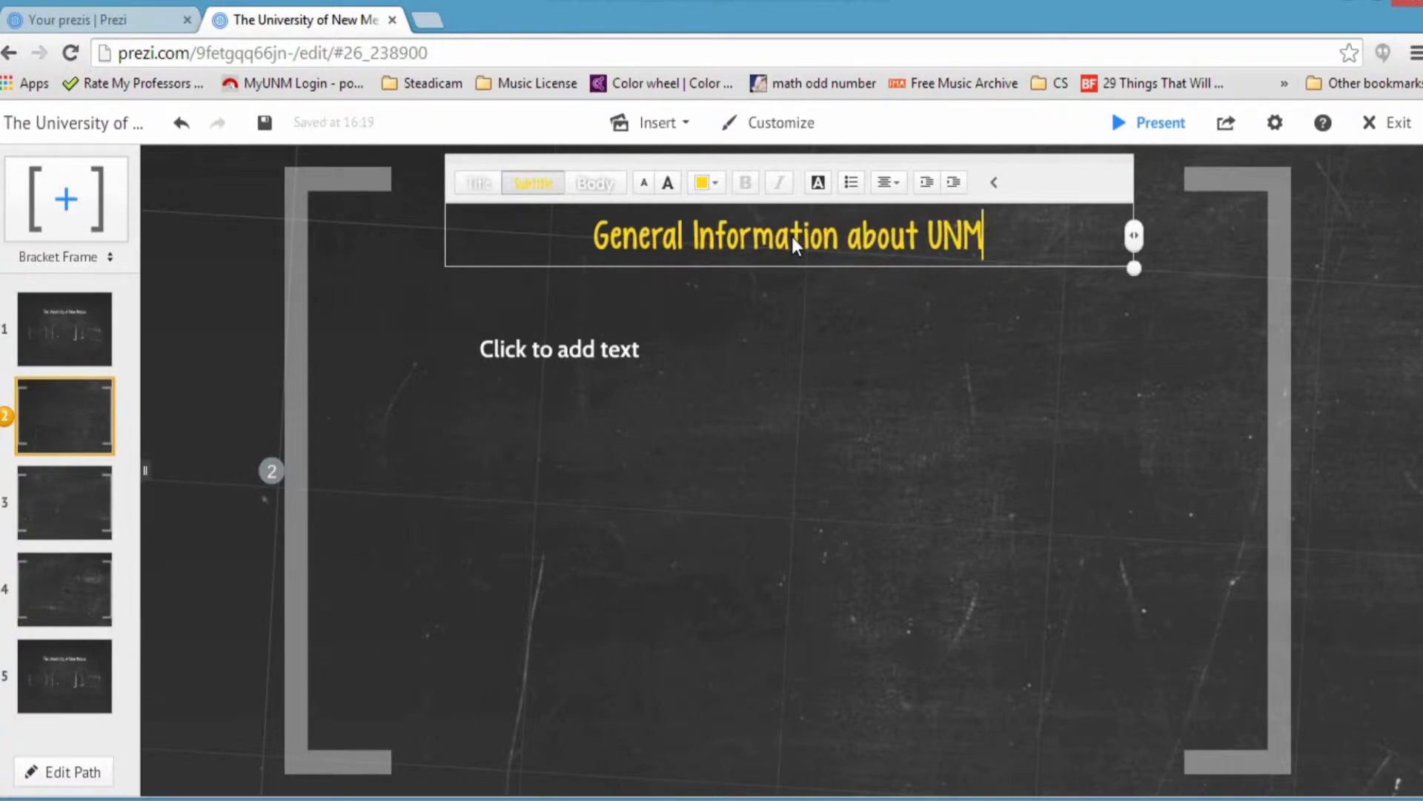
pyautogui.click(692, 309)
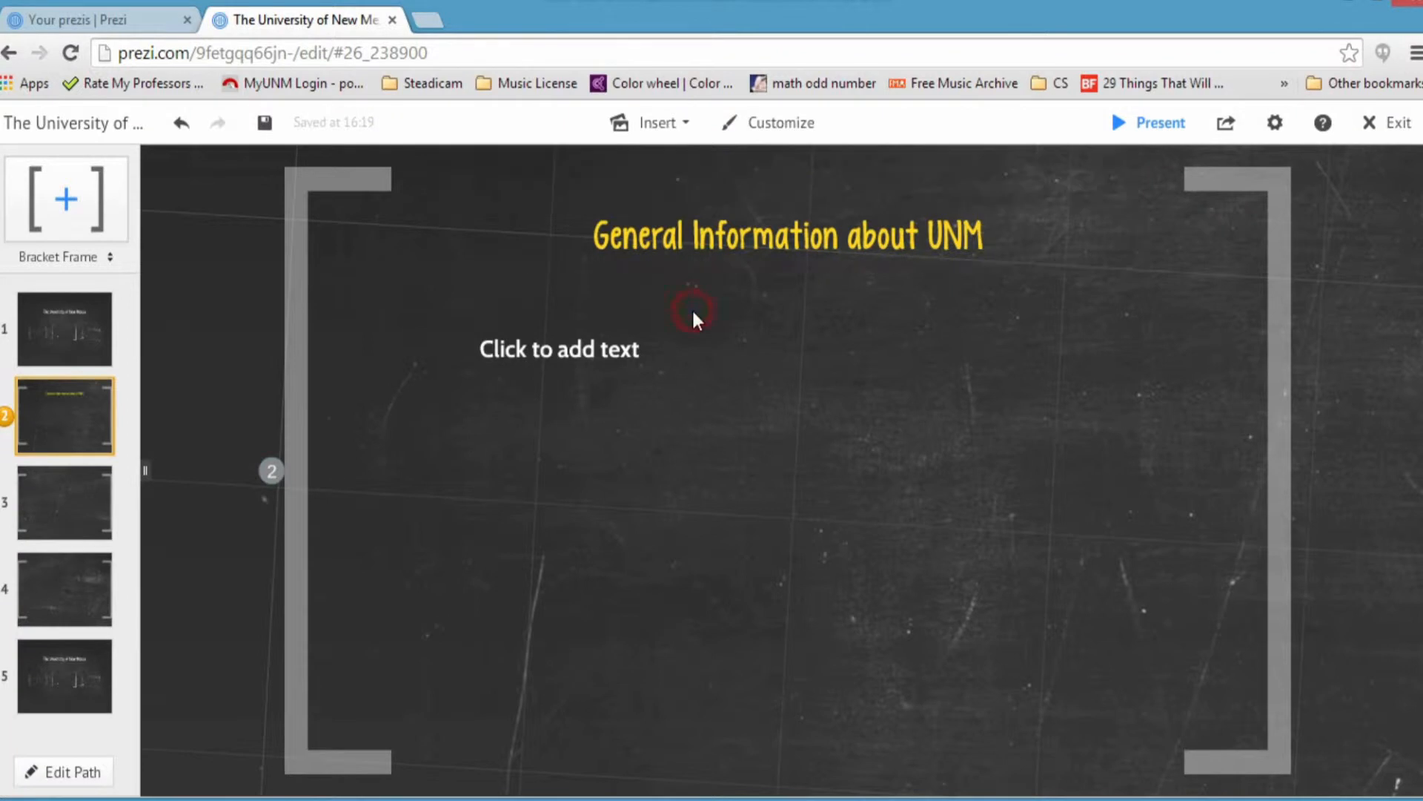
pyautogui.click(690, 346)
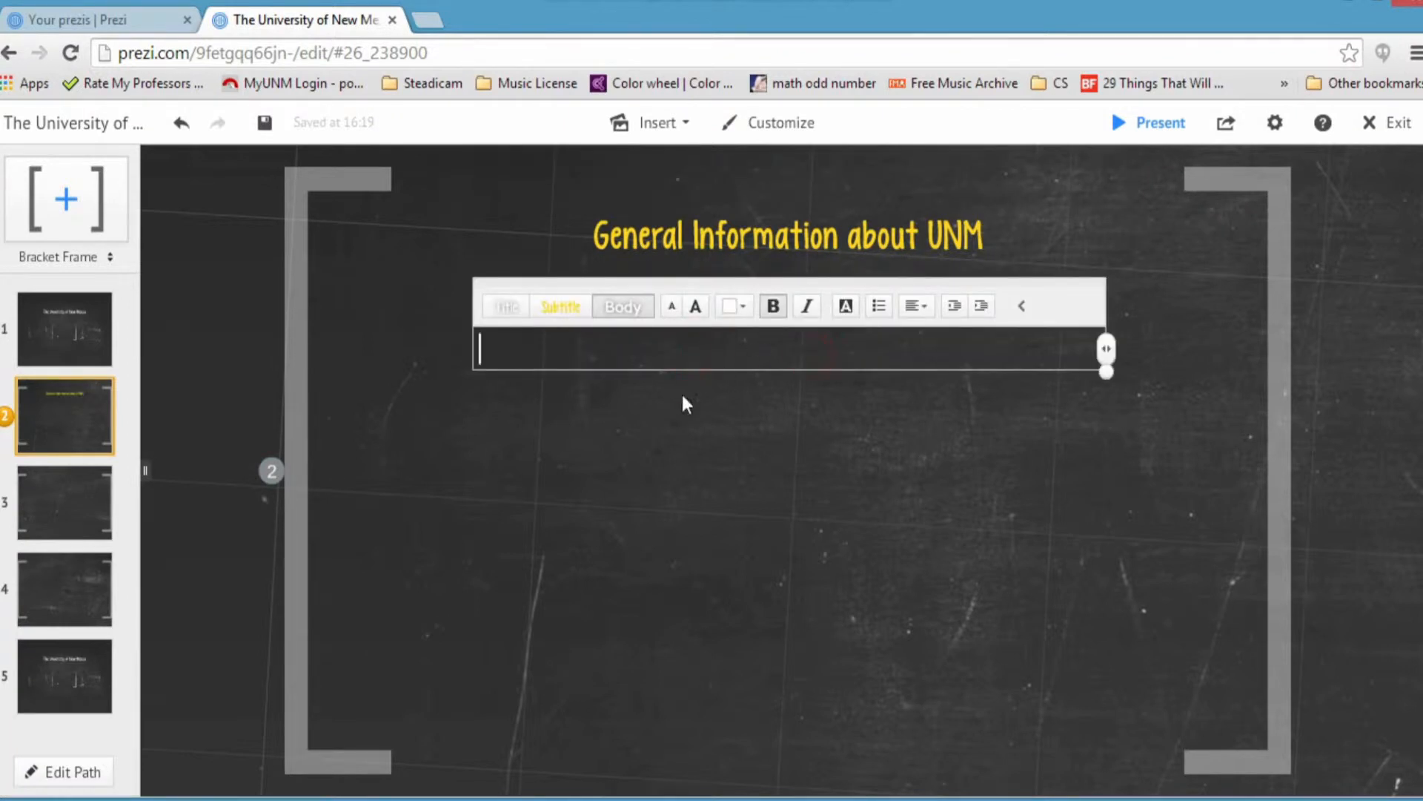
# Step: Move the body text box under the heading and make it a bulleted list
pyautogui.click(659, 413)
pyautogui.moveTo(643, 353); pyautogui.dragTo(522, 315)
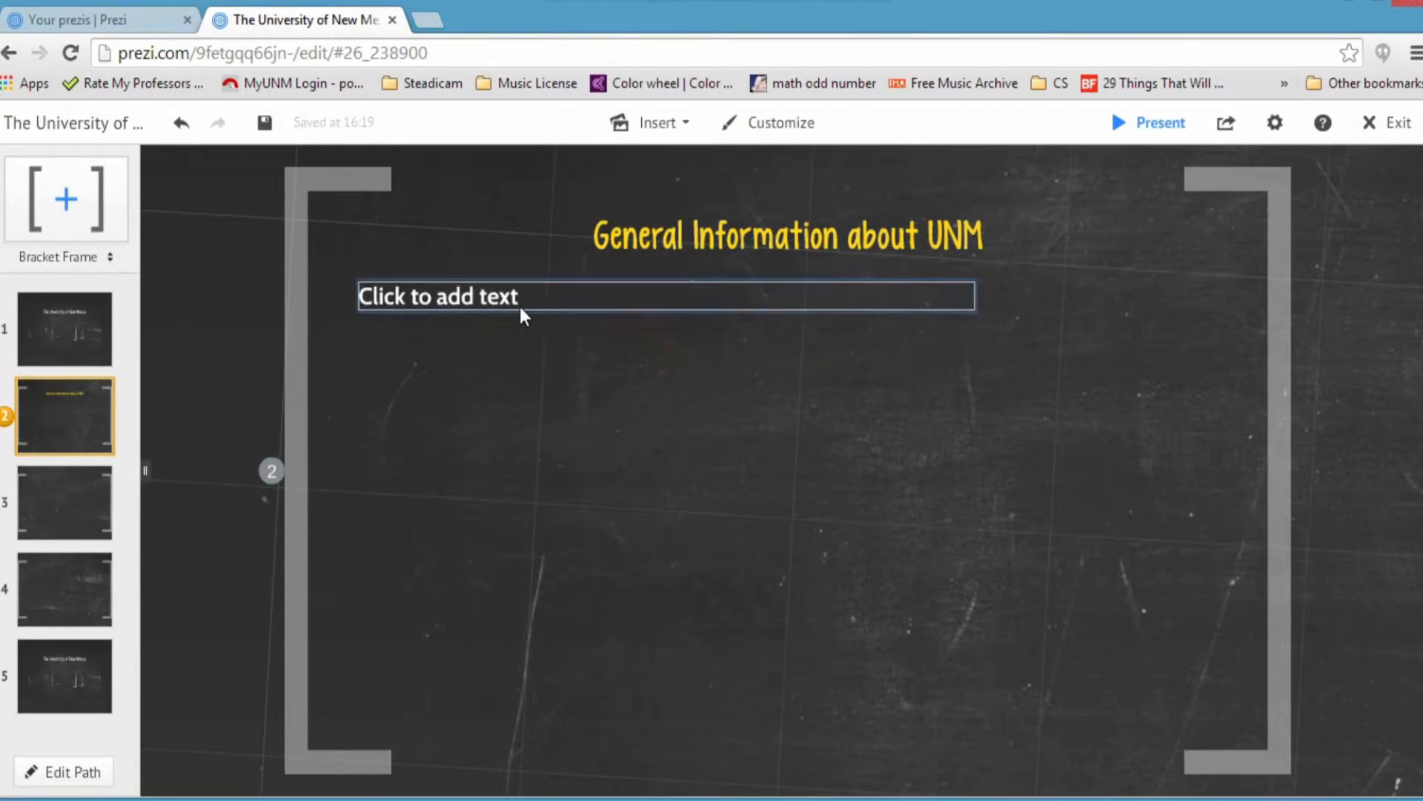
pyautogui.click(471, 305)
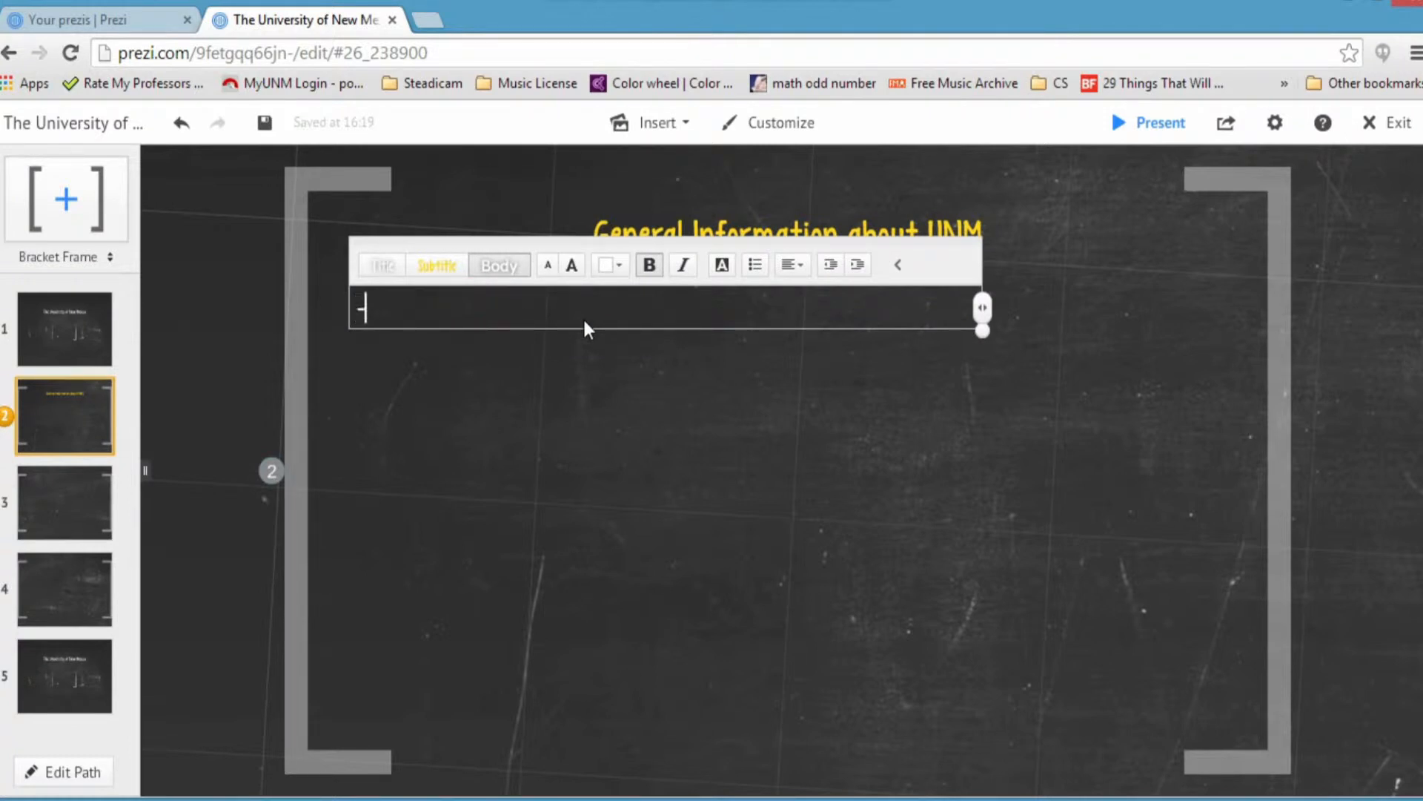
pyautogui.click(747, 266)
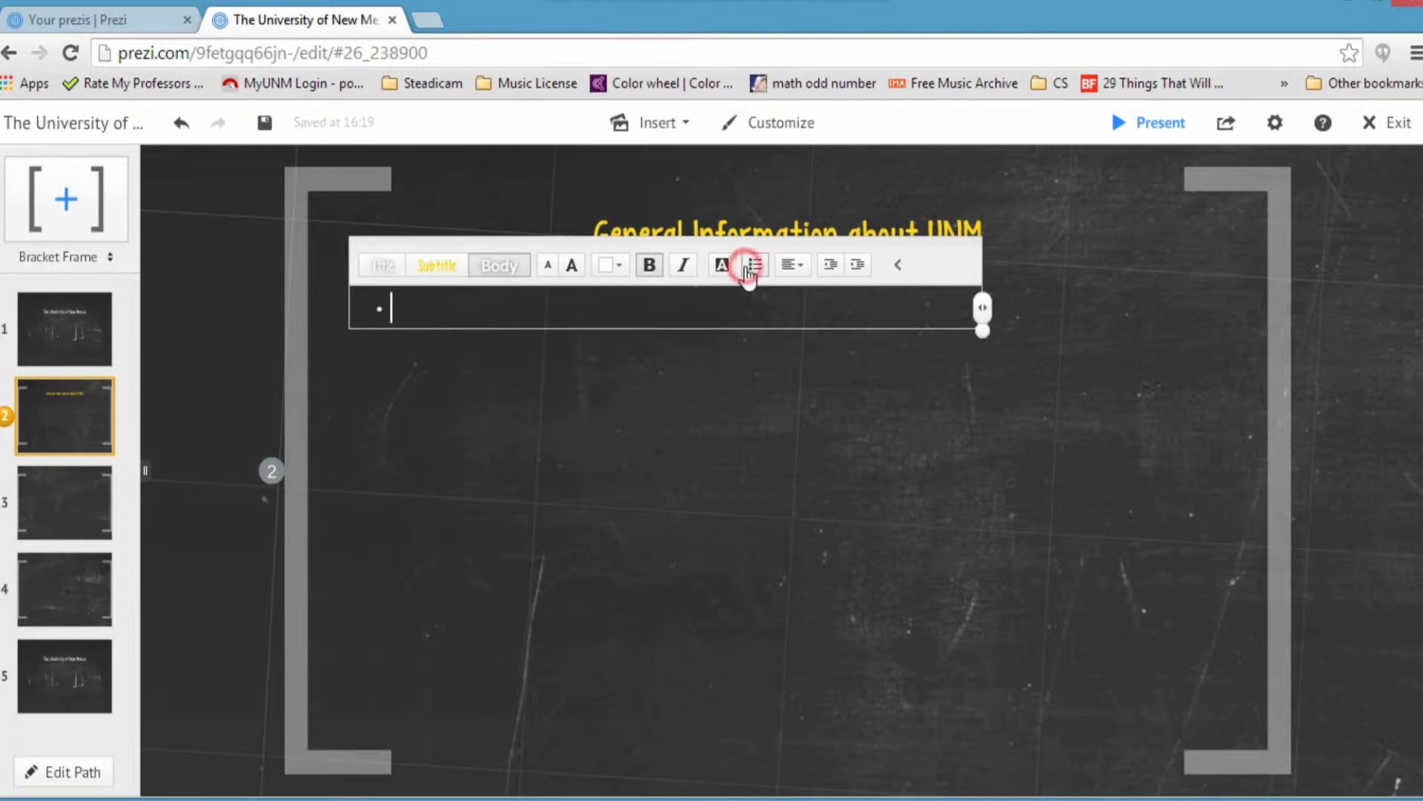
# Step: Type the first bullet 'Founded February 28, 1889'
pyautogui.write('Founded')
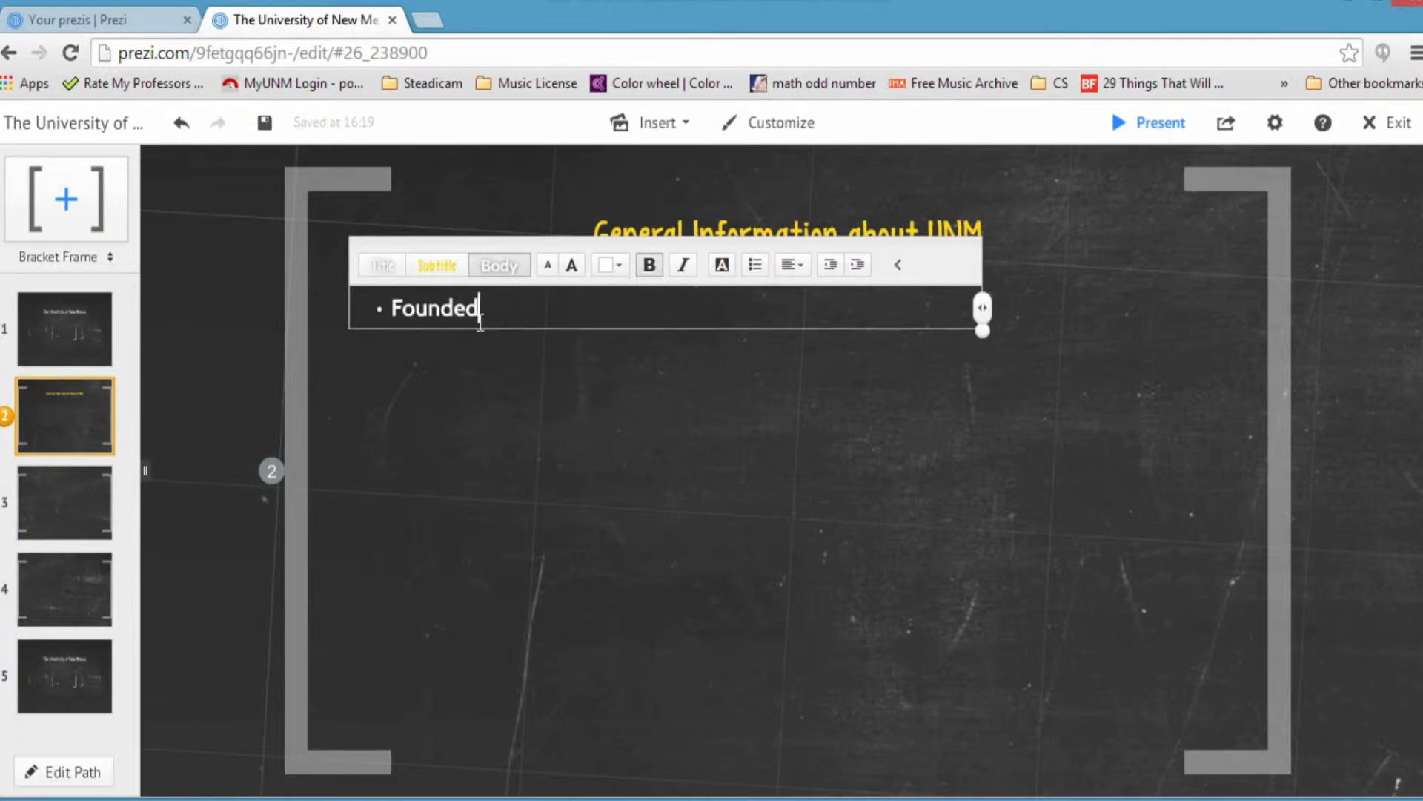
pyautogui.write(' February 28, 20')
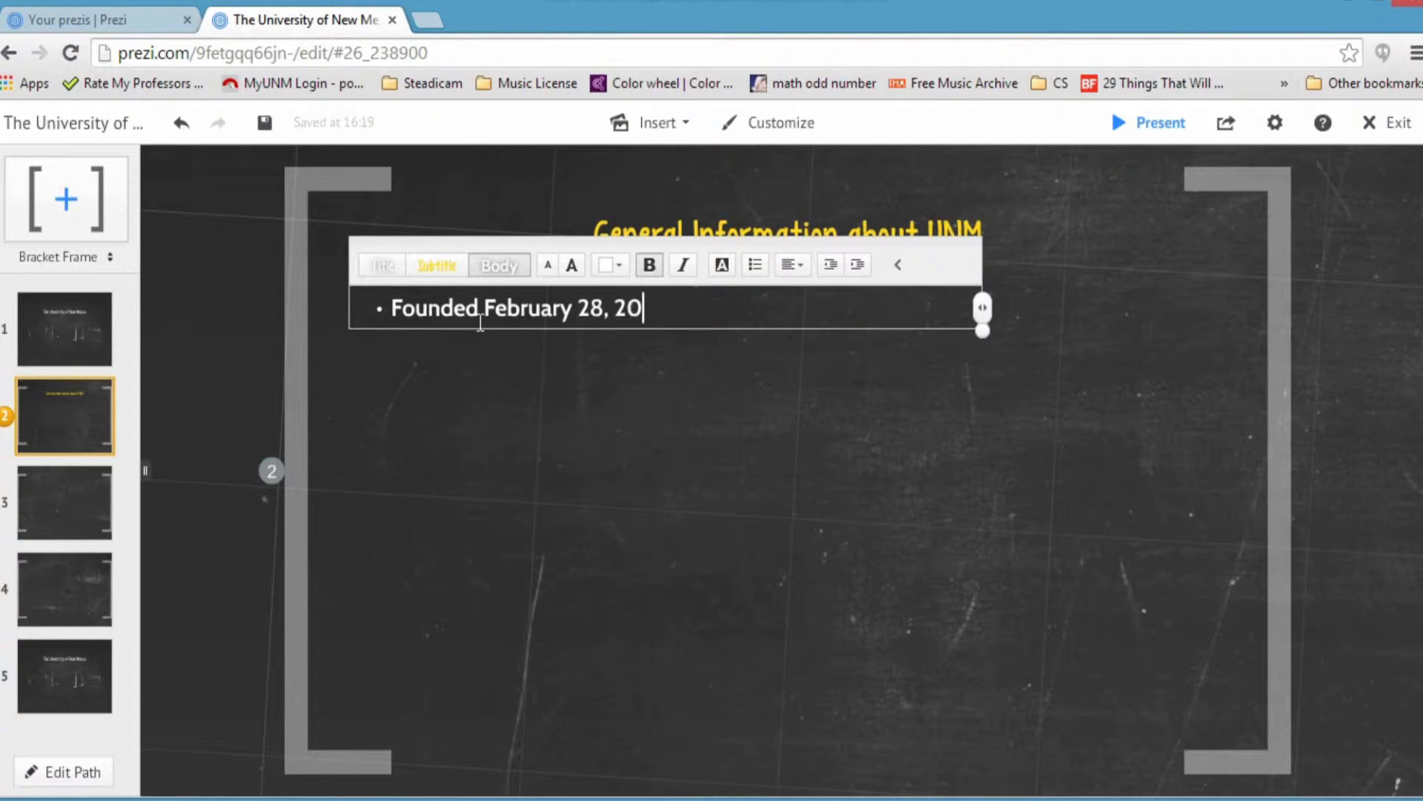
pyautogui.press('BackSpace')
pyautogui.press('BackSpace')
pyautogui.write('1889')
pyautogui.press('Return')
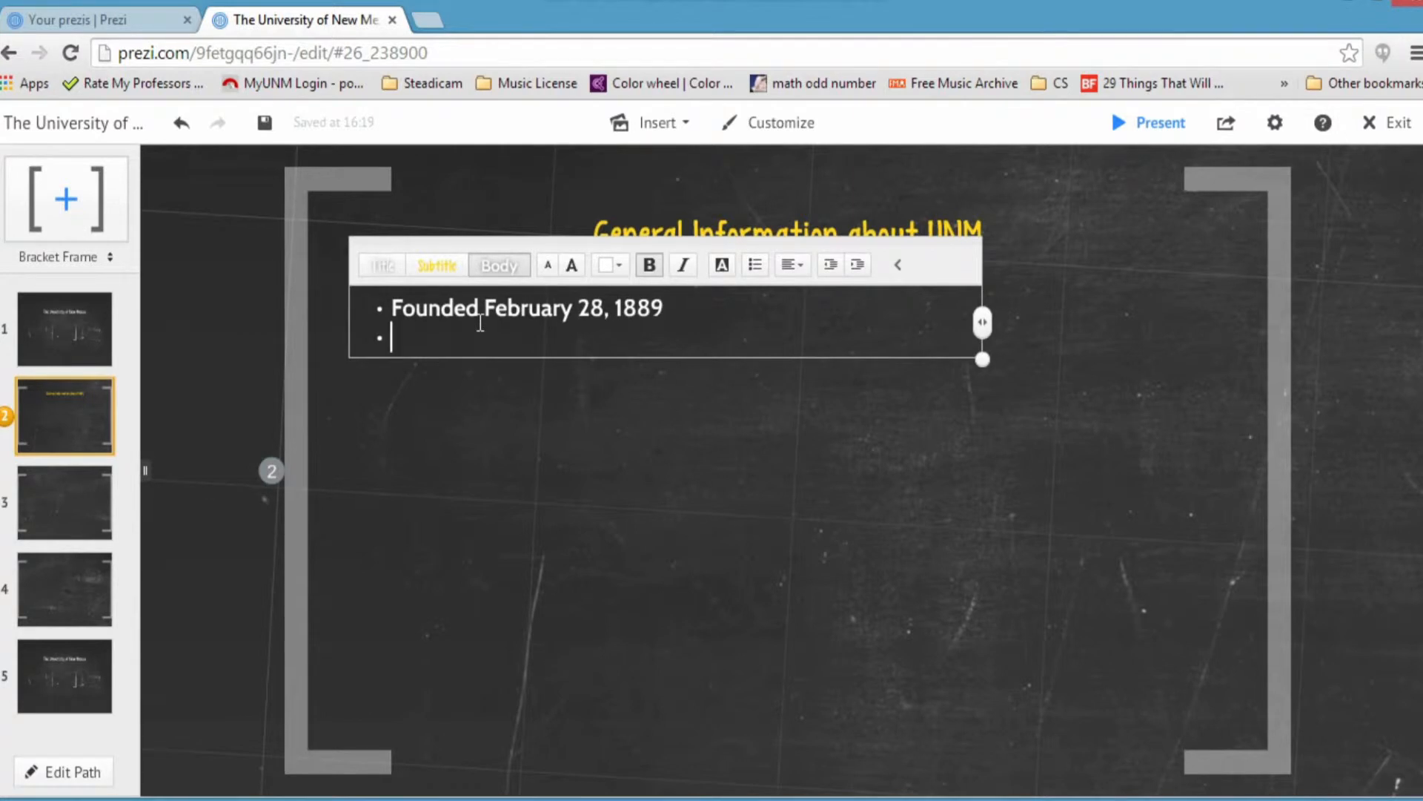
# Step: Add bullets 'Location: Albuquerque, NM', 'School Colors: Cherry and Silver' and 'Mascot:'
pyautogui.write('Location')
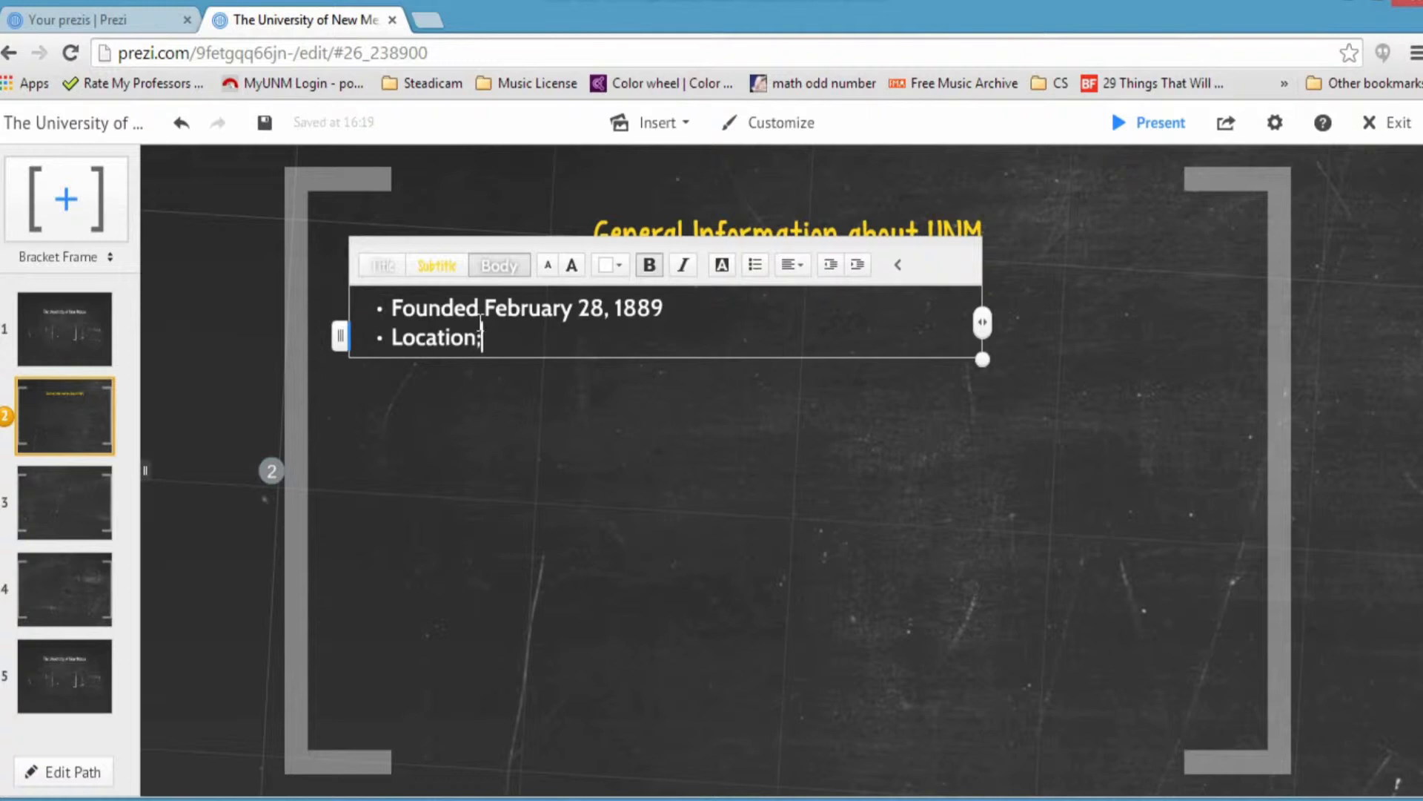
pyautogui.write(': Albuquerque, NM')
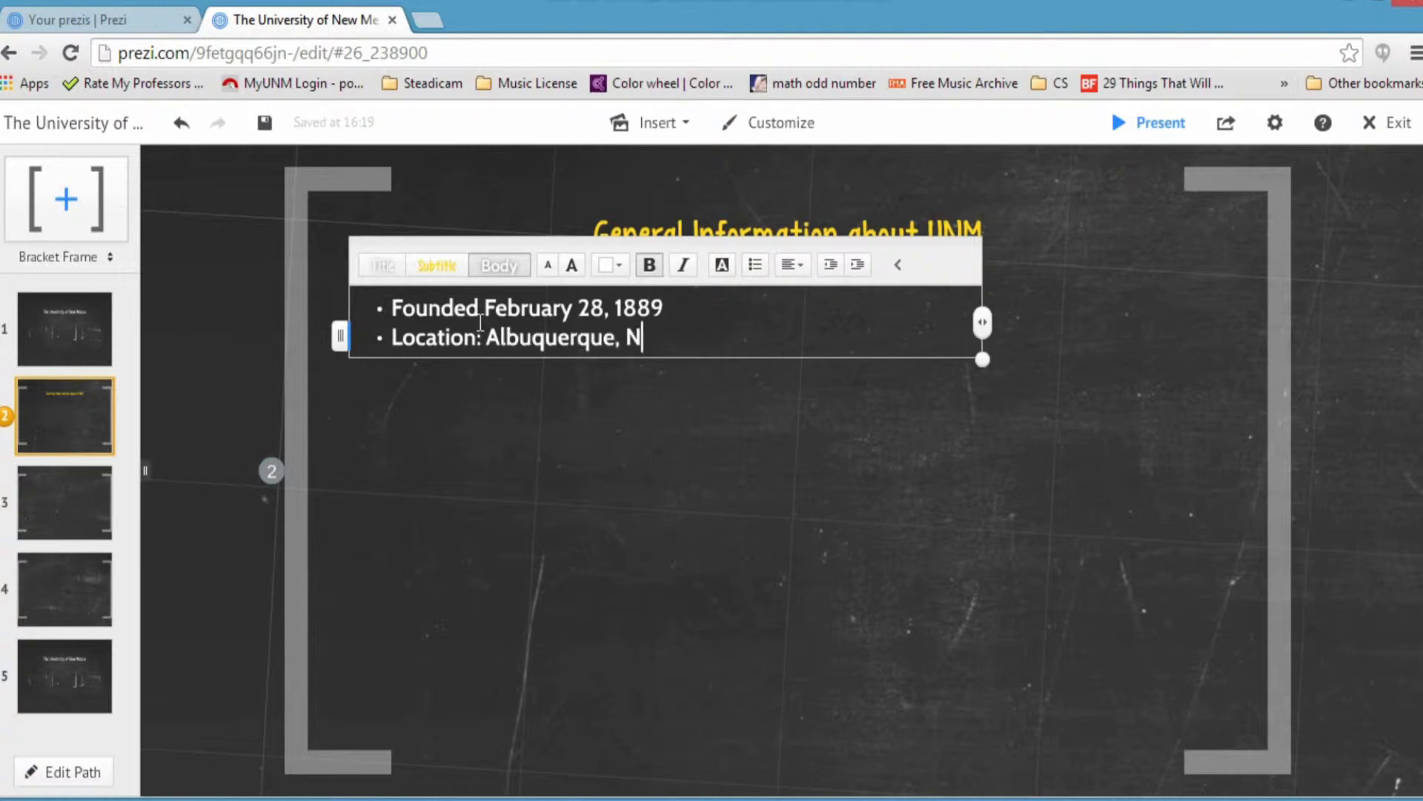
pyautogui.press('Return')
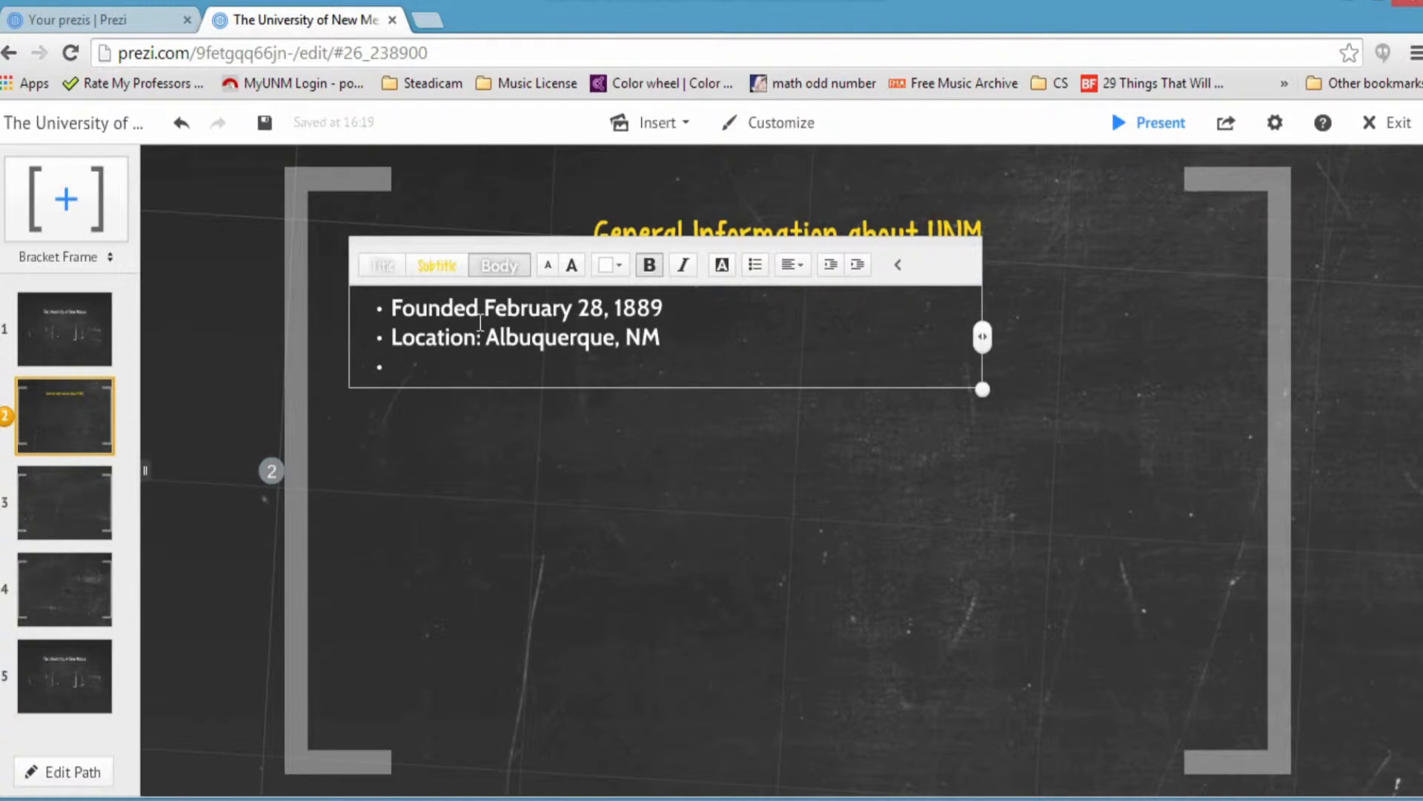
pyautogui.write('Colors')
pyautogui.press('Home')
pyautogui.write('School')
pyautogui.press('End')
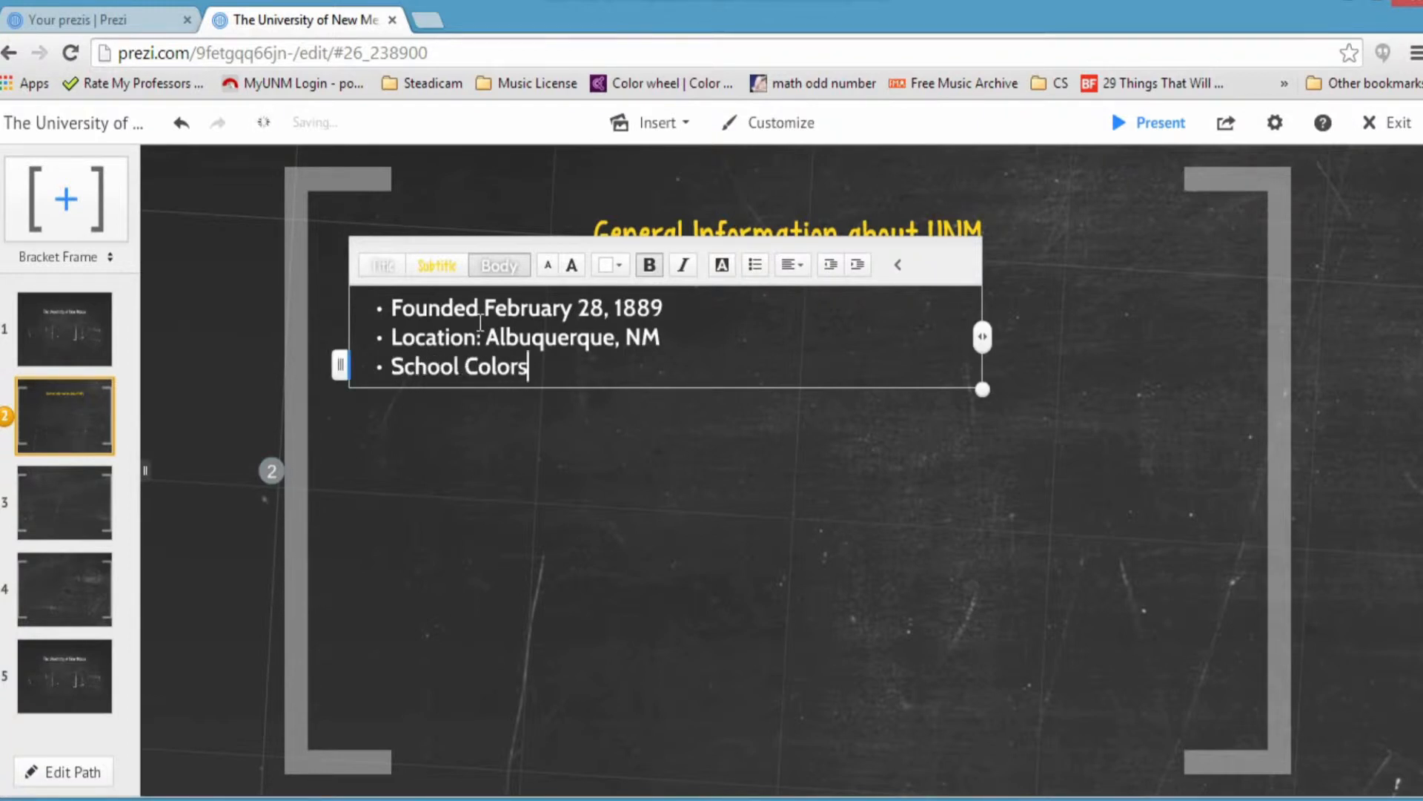
pyautogui.write(':')
pyautogui.write(' Cherry and')
pyautogui.write(' Sliver')
pyautogui.press('BackSpace')
pyautogui.press('BackSpace')
pyautogui.press('BackSpace')
pyautogui.press('BackSpace')
pyautogui.press('BackSpace')
pyautogui.write('ilver')
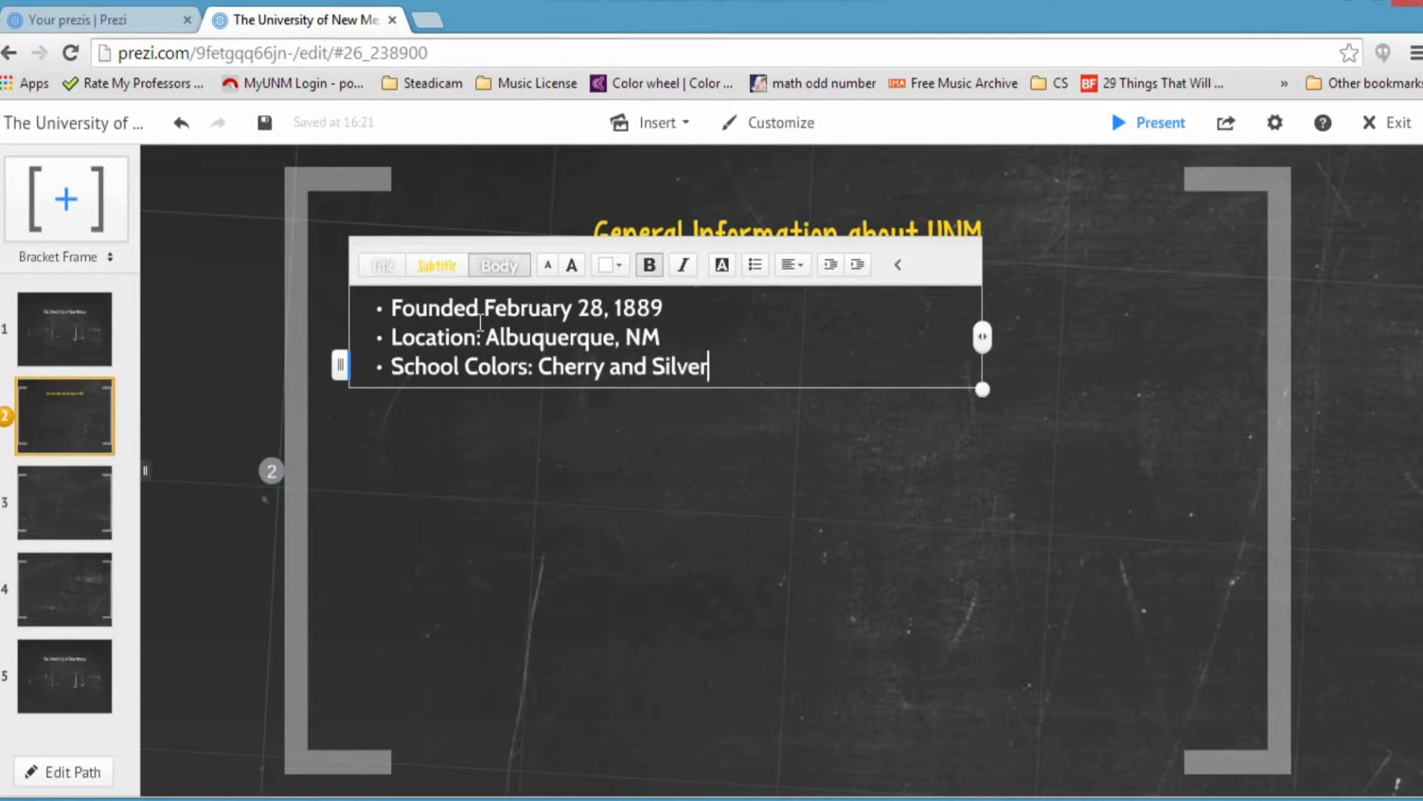
pyautogui.press('Return')
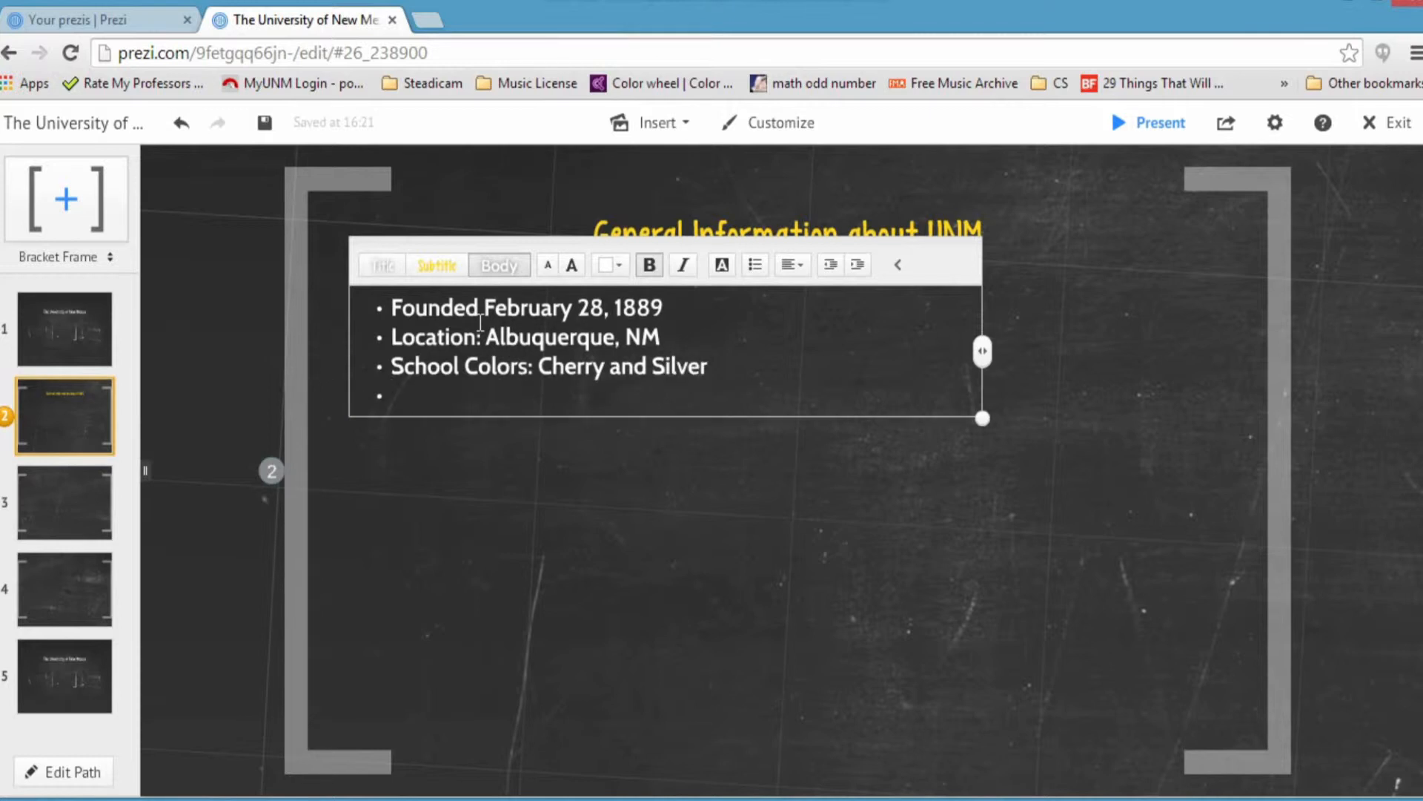
pyautogui.write('Mascot: T')
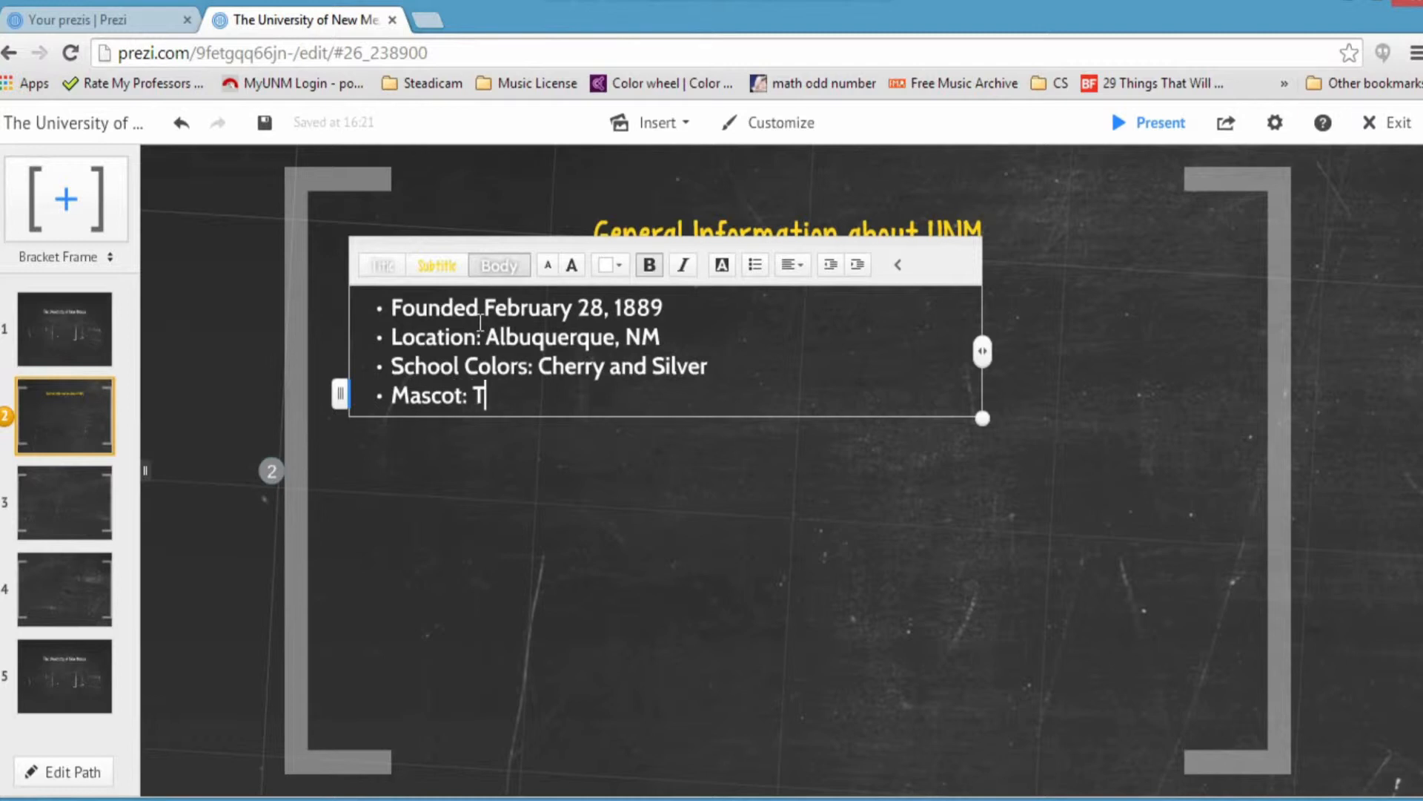
pyautogui.press('BackSpace')
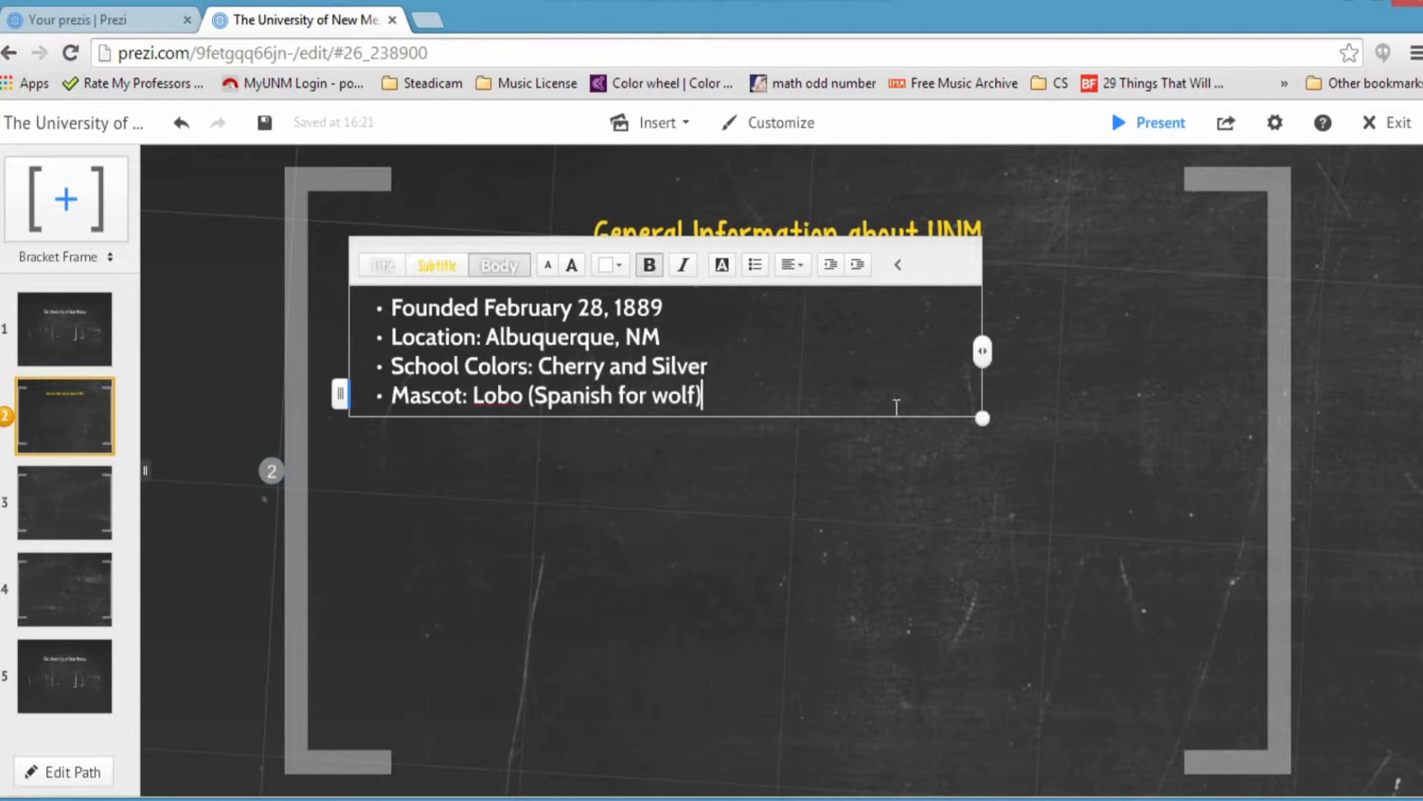
# Step: Enlarge the bullet text box and move the list lower in the frame
pyautogui.moveTo(983, 420); pyautogui.dragTo(1036, 634)
pyautogui.click(1109, 442)
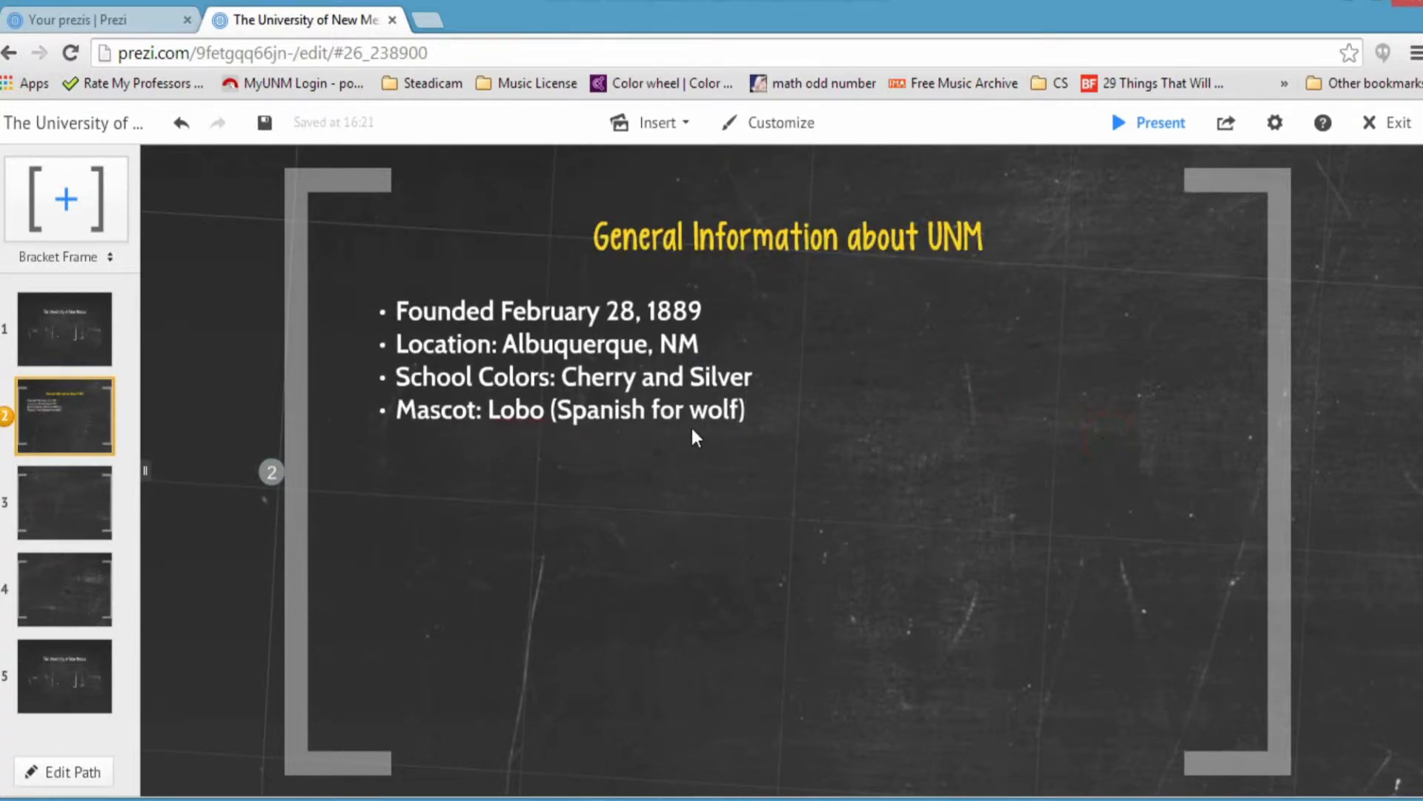
pyautogui.click(95, 364)
pyautogui.click(67, 402)
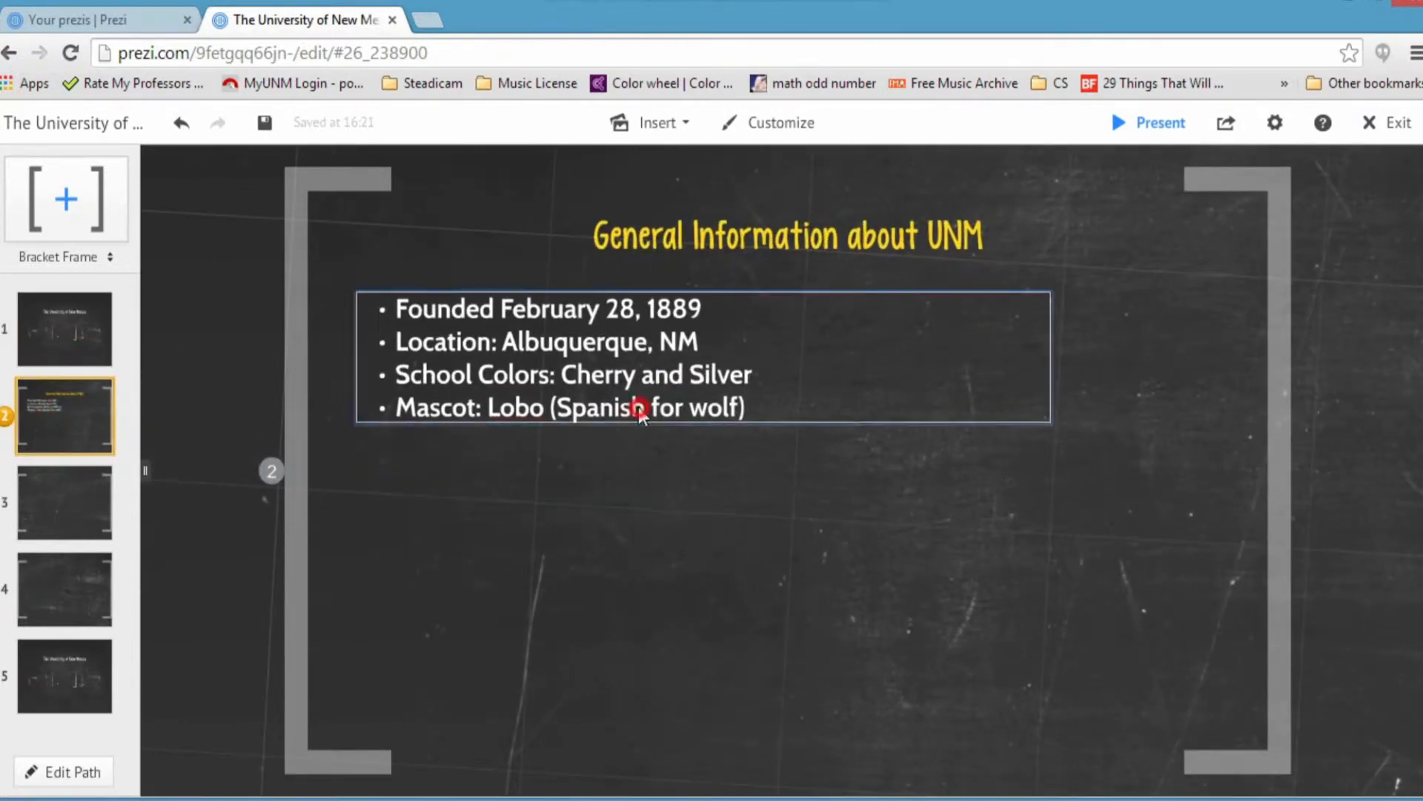
pyautogui.click(639, 407)
pyautogui.moveTo(735, 430); pyautogui.dragTo(724, 496)
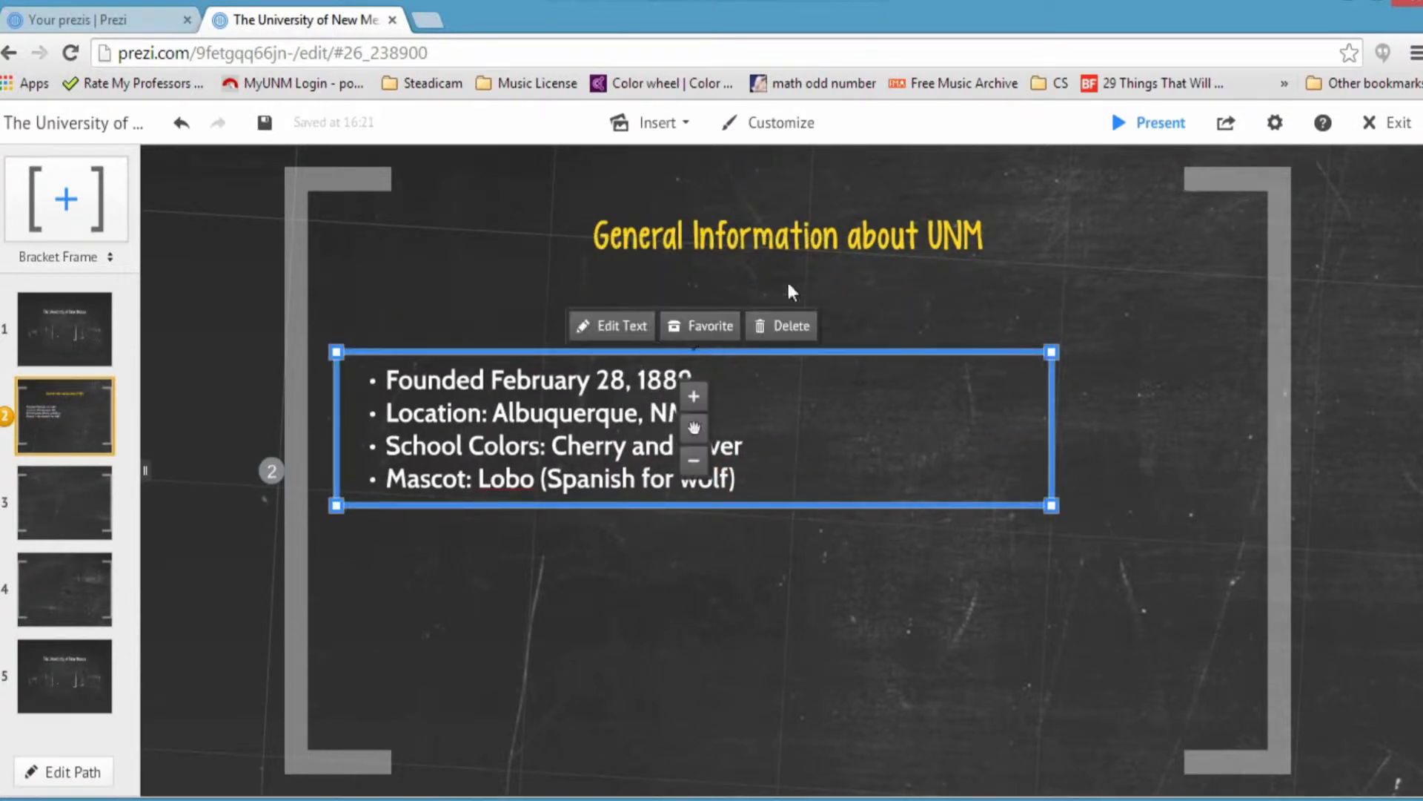
# Step: Colour the 'General Information about UNM' title red
pyautogui.click(826, 239)
pyautogui.click(989, 249)
pyautogui.moveTo(1018, 241); pyautogui.dragTo(577, 258)
pyautogui.click(708, 184)
pyautogui.click(653, 206)
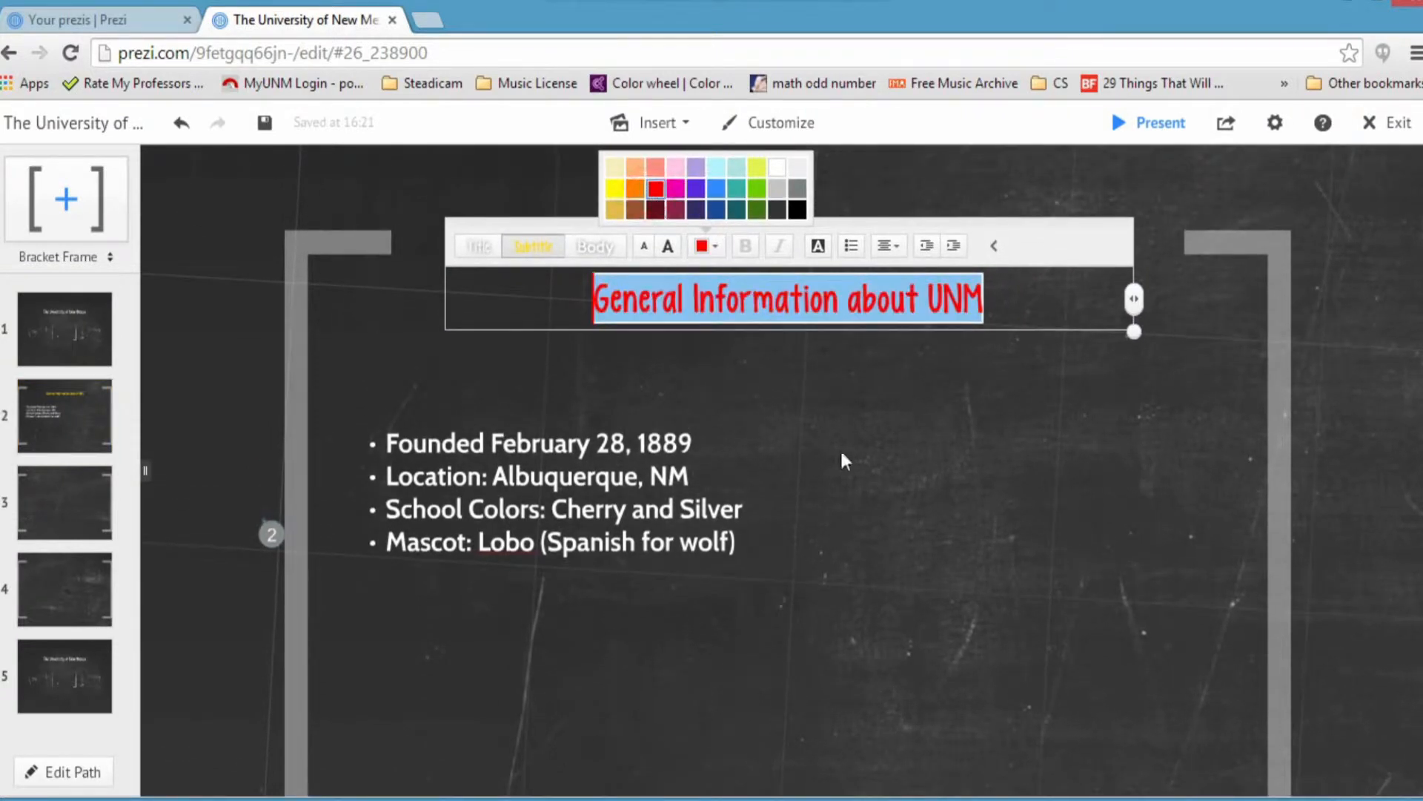
# Step: Move the bullet list back up directly beneath the title
pyautogui.click(839, 448)
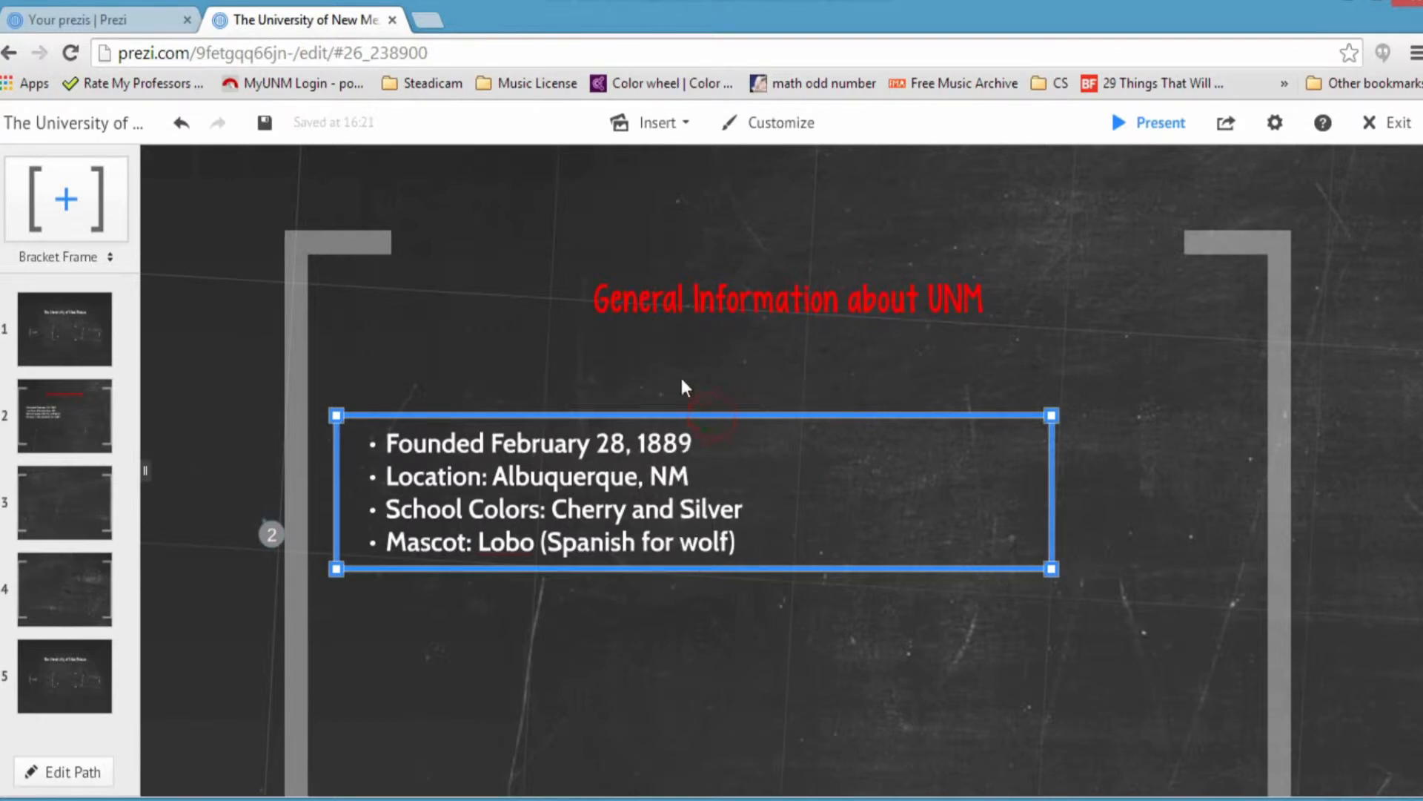
pyautogui.moveTo(694, 493); pyautogui.dragTo(688, 436)
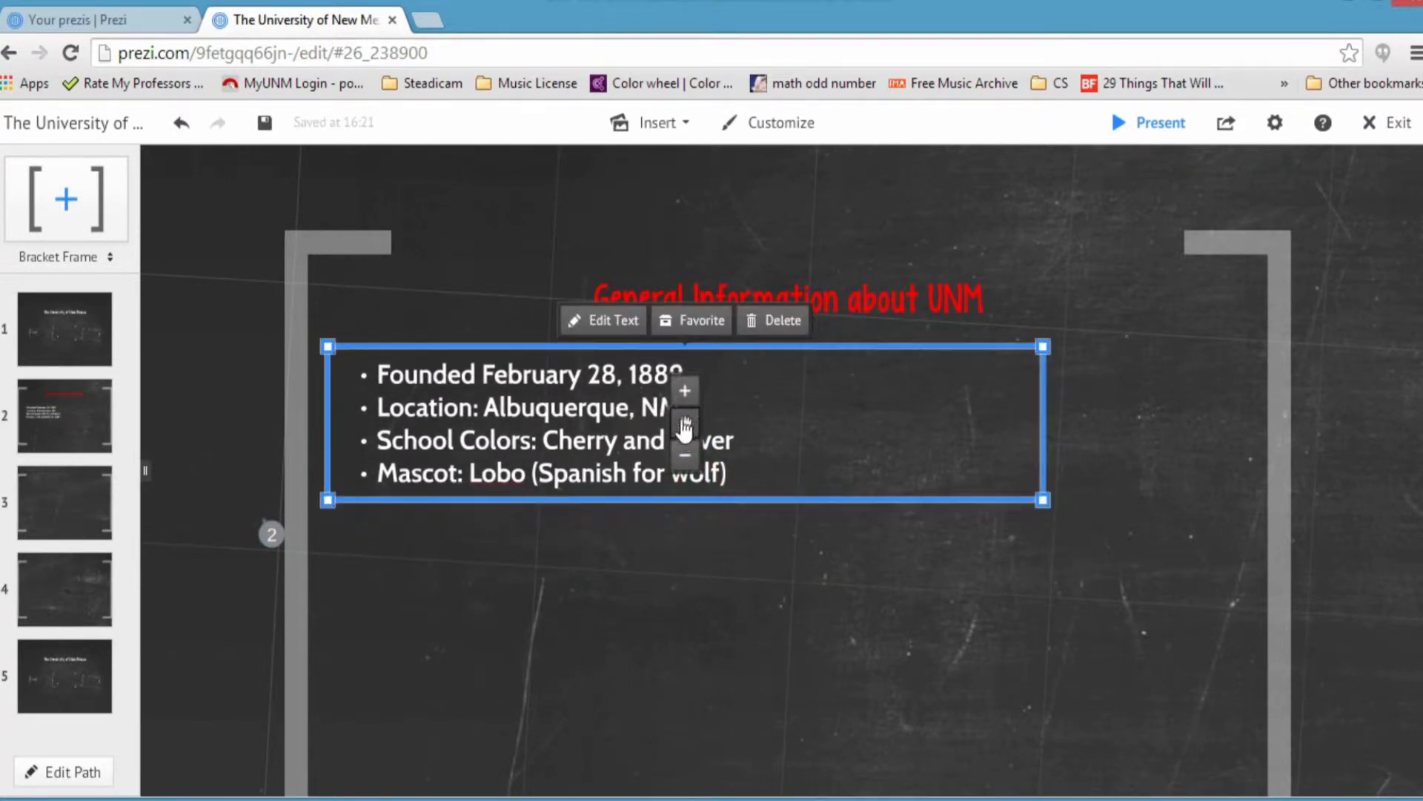
pyautogui.click(769, 381)
pyautogui.click(690, 382)
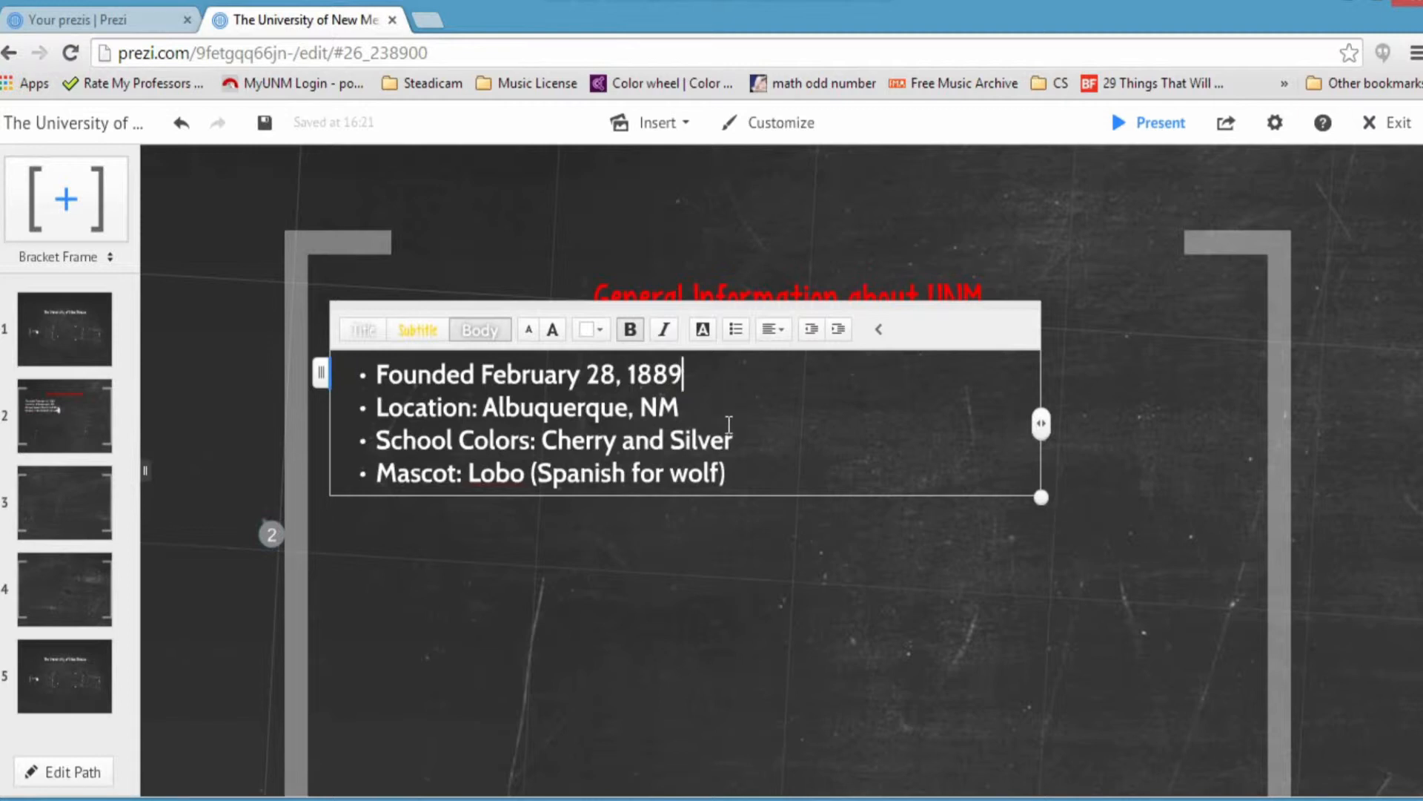
# Step: Insert blank lines after the founding date, location and school colours bullets
pyautogui.press('Return')
pyautogui.click(716, 444)
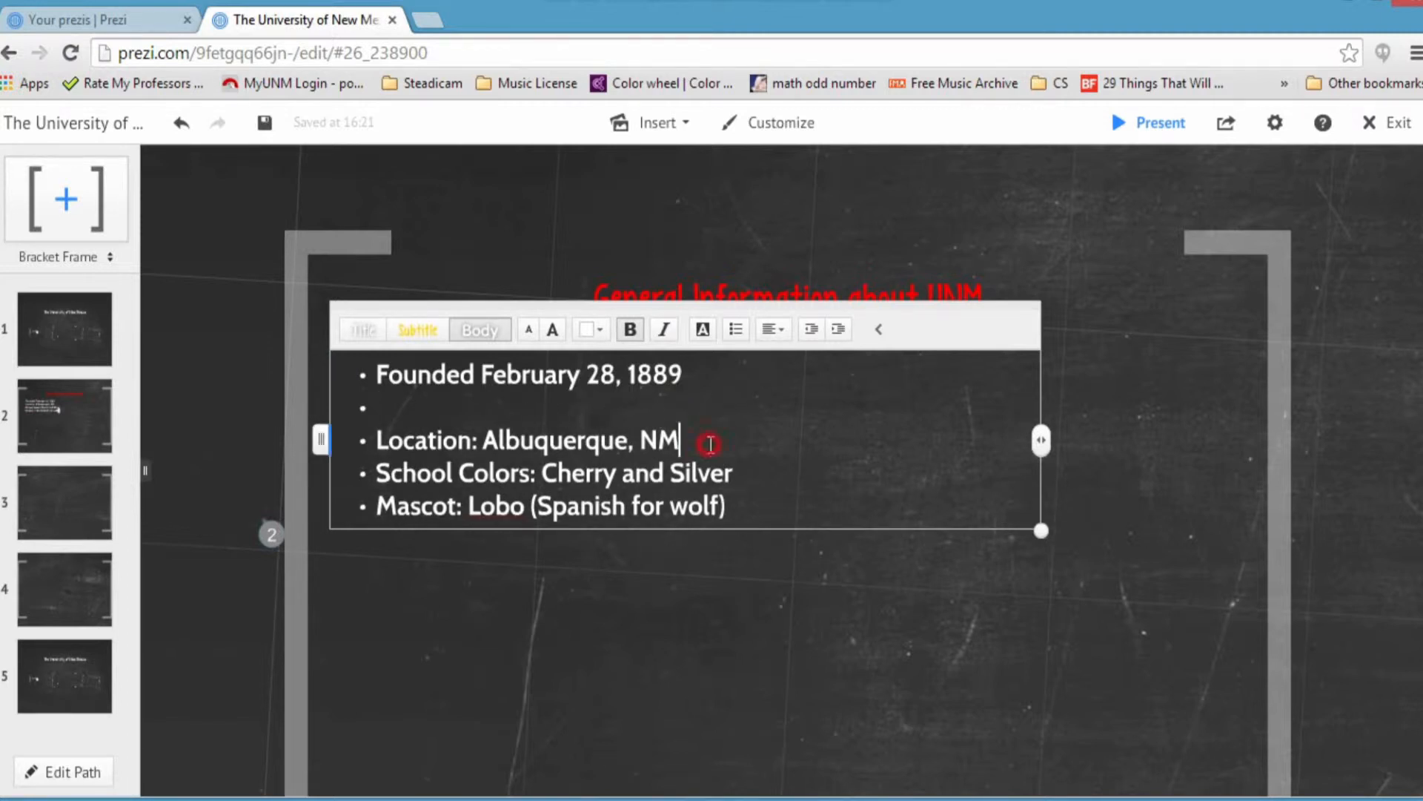
pyautogui.press('Return')
pyautogui.click(748, 512)
pyautogui.press('Return')
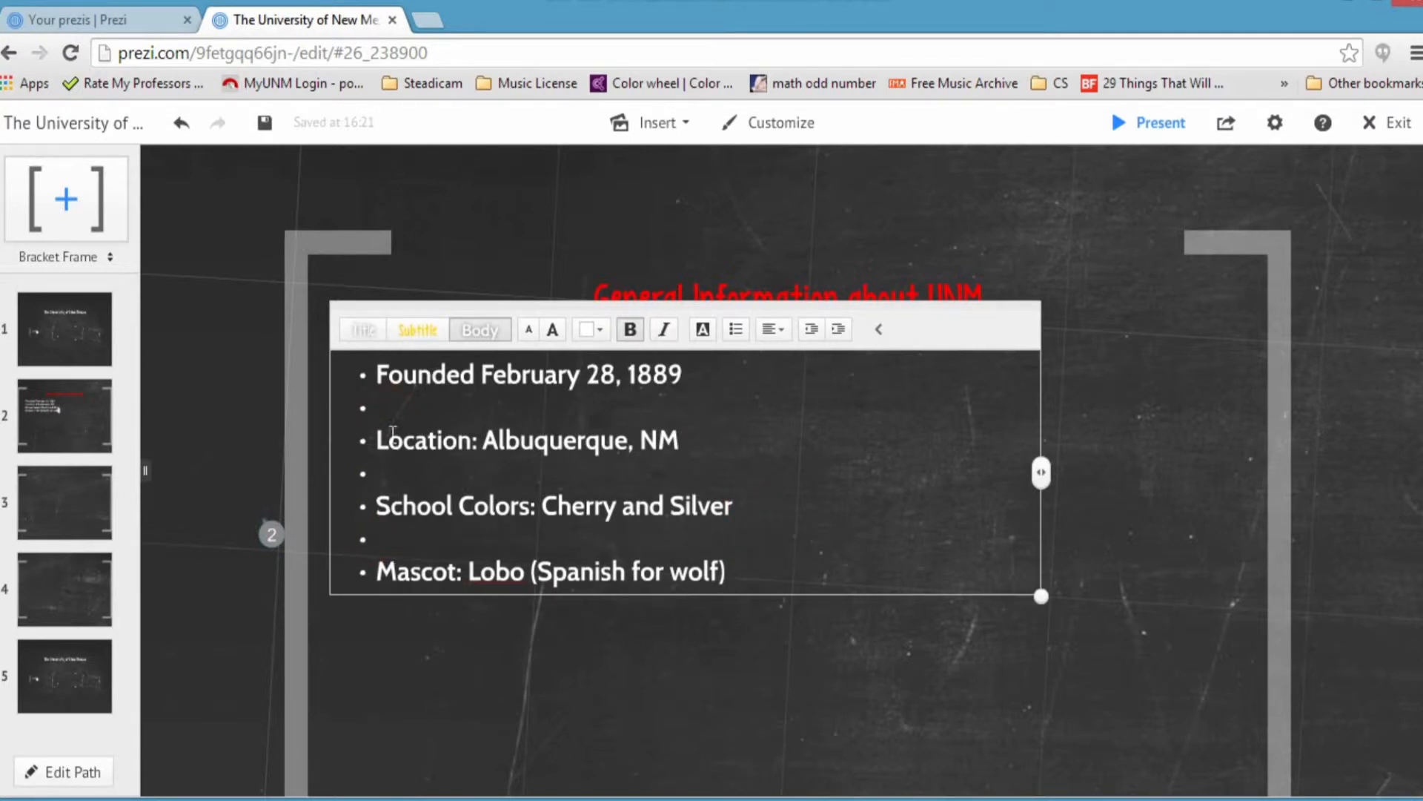
# Step: Remove the bullets from the three blank spacer lines
pyautogui.click(738, 334)
pyautogui.click(735, 335)
pyautogui.click(735, 330)
pyautogui.click(801, 573)
# Step: Shift the bullet list down and left, clear of the red title
pyautogui.moveTo(936, 357); pyautogui.dragTo(903, 408)
pyautogui.click(1141, 410)
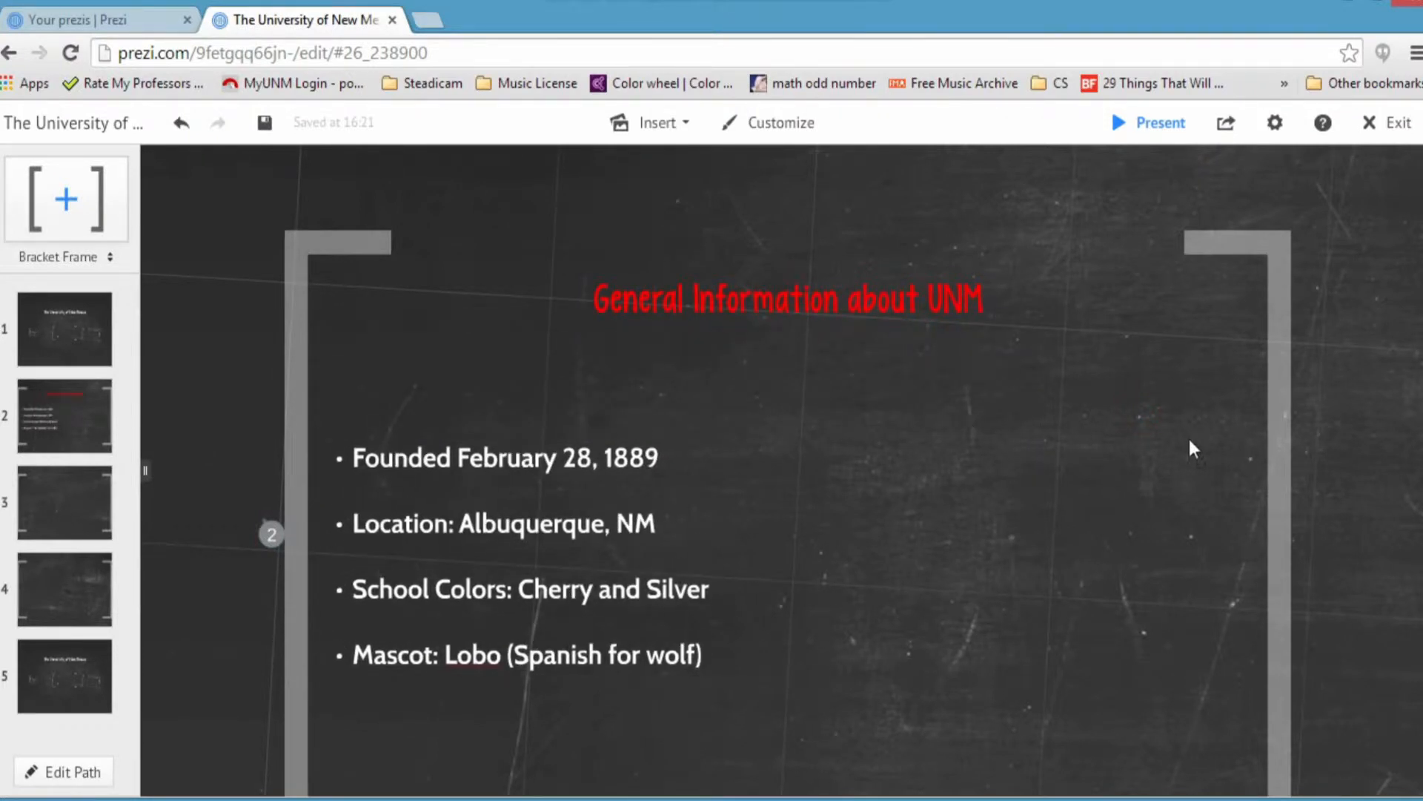
pyautogui.scroll(-2, 1171, 445)
pyautogui.scroll(2, 1038, 452)
pyautogui.moveTo(839, 438); pyautogui.dragTo(877, 447)
pyautogui.moveTo(897, 332); pyautogui.dragTo(934, 321)
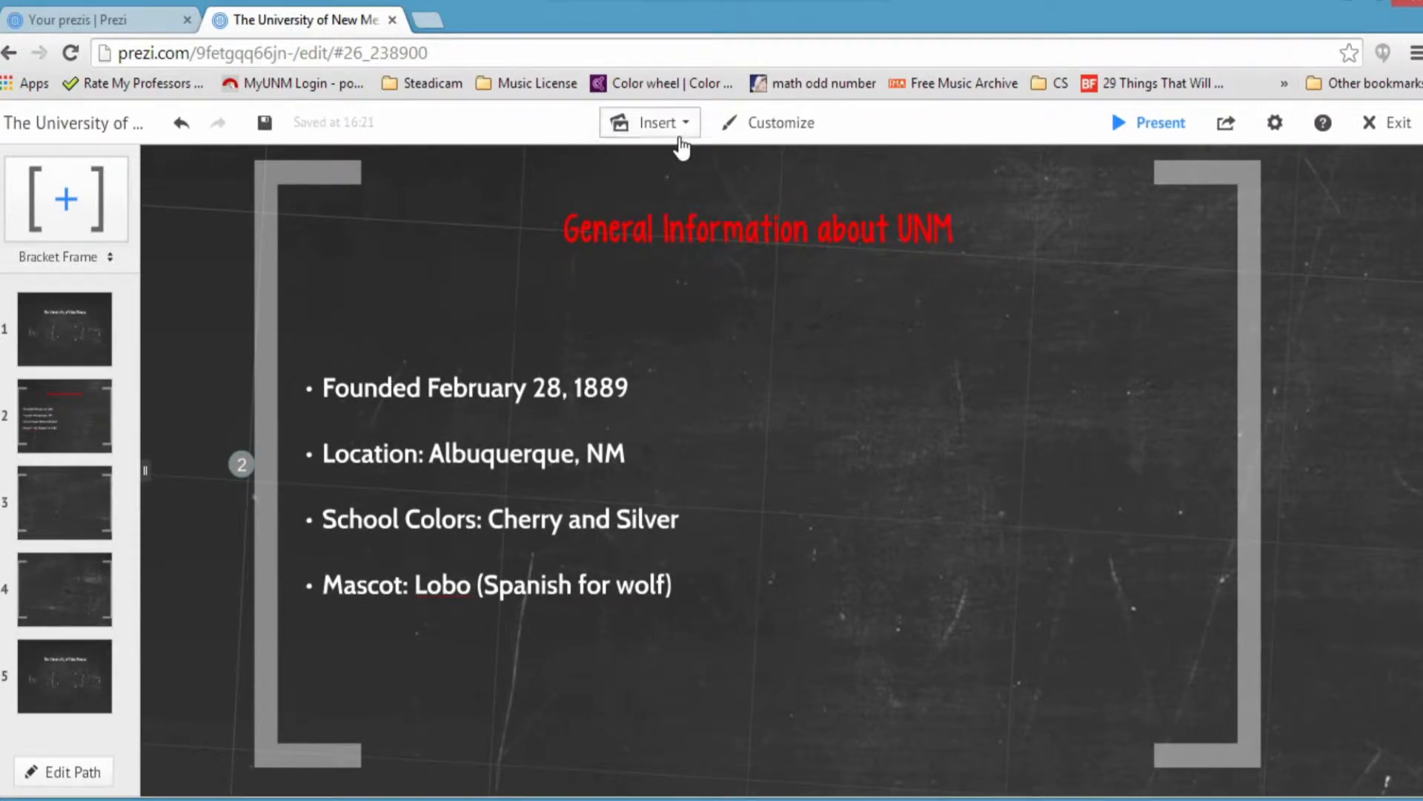
# Step: Open the image insertion panel from the Insert menu, cancelling the file chooser
pyautogui.click(679, 134)
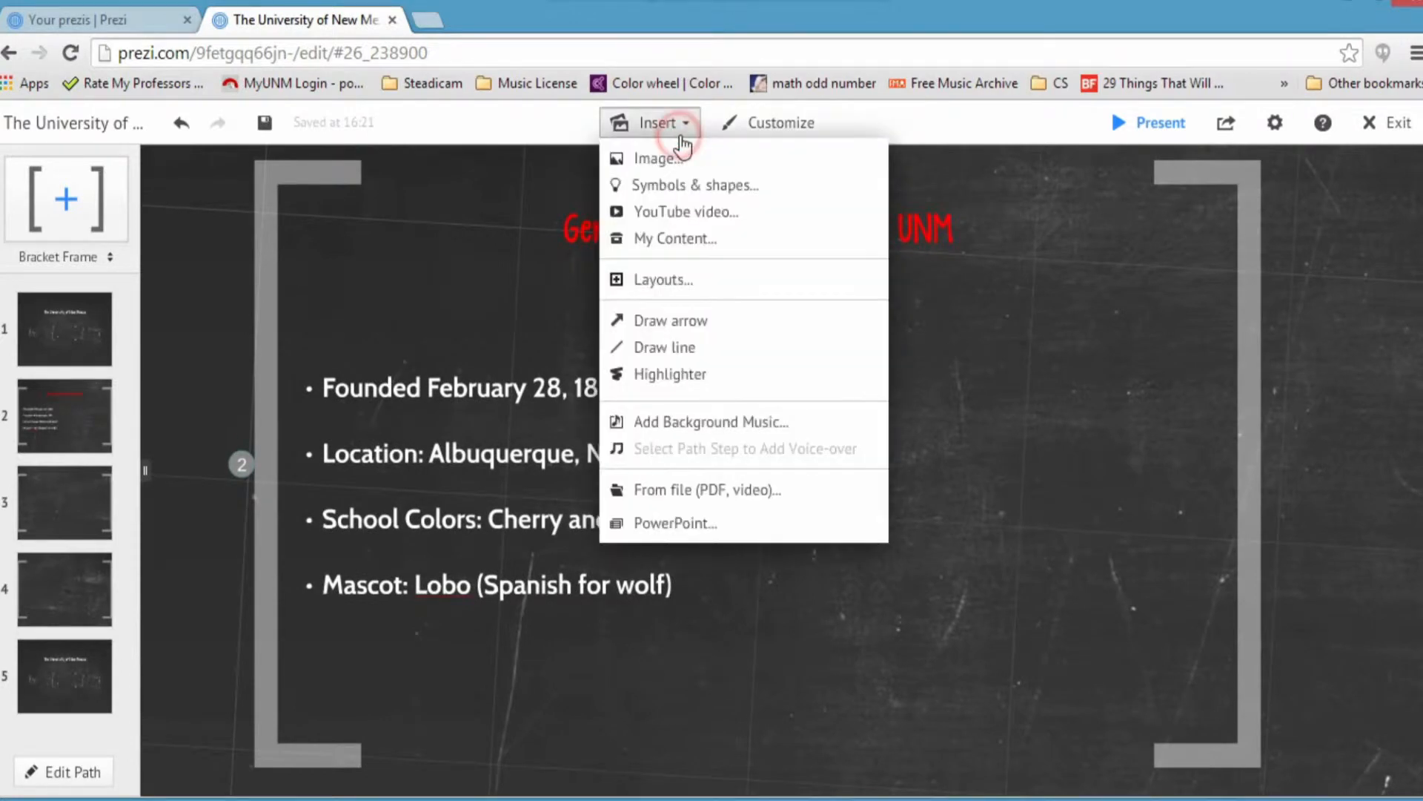
pyautogui.click(764, 157)
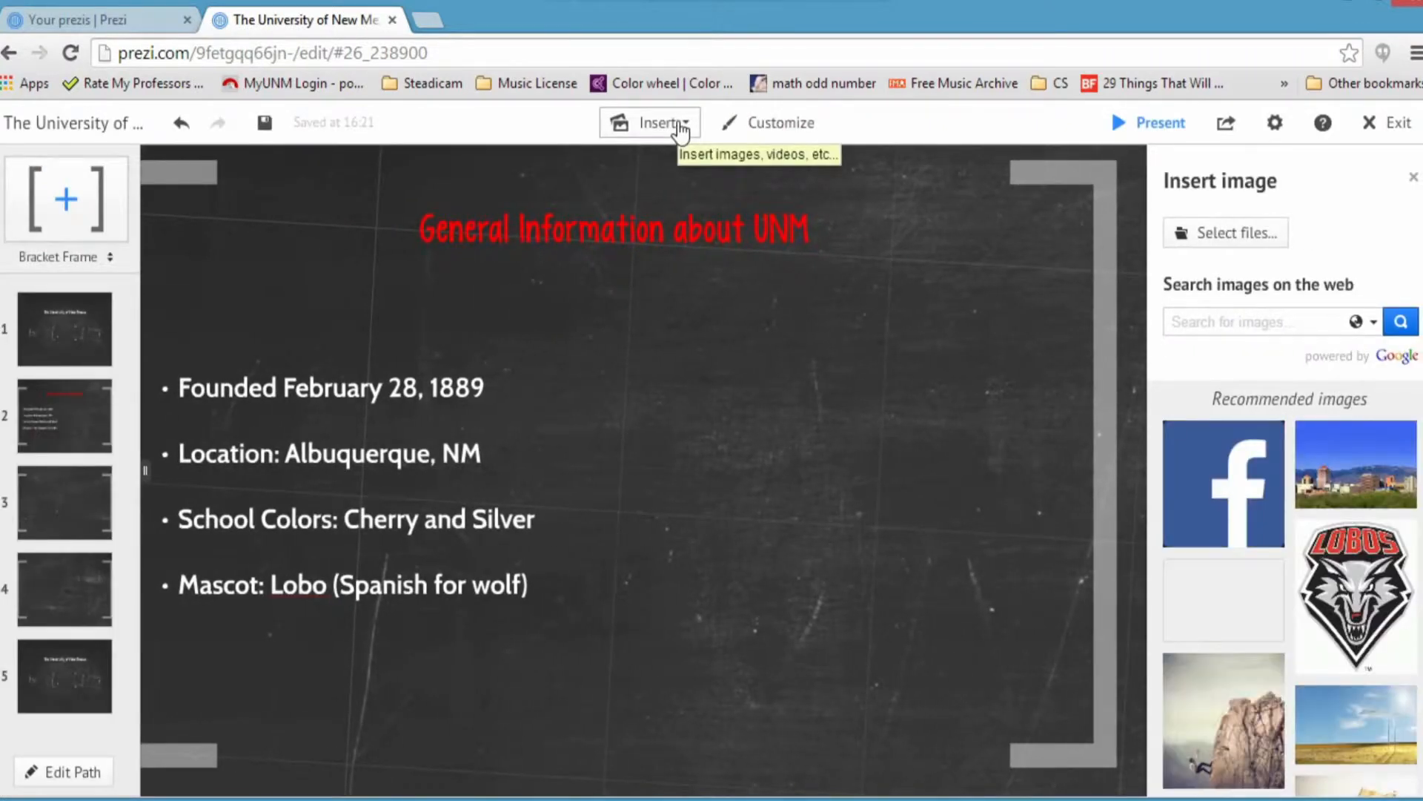
pyautogui.click(682, 126)
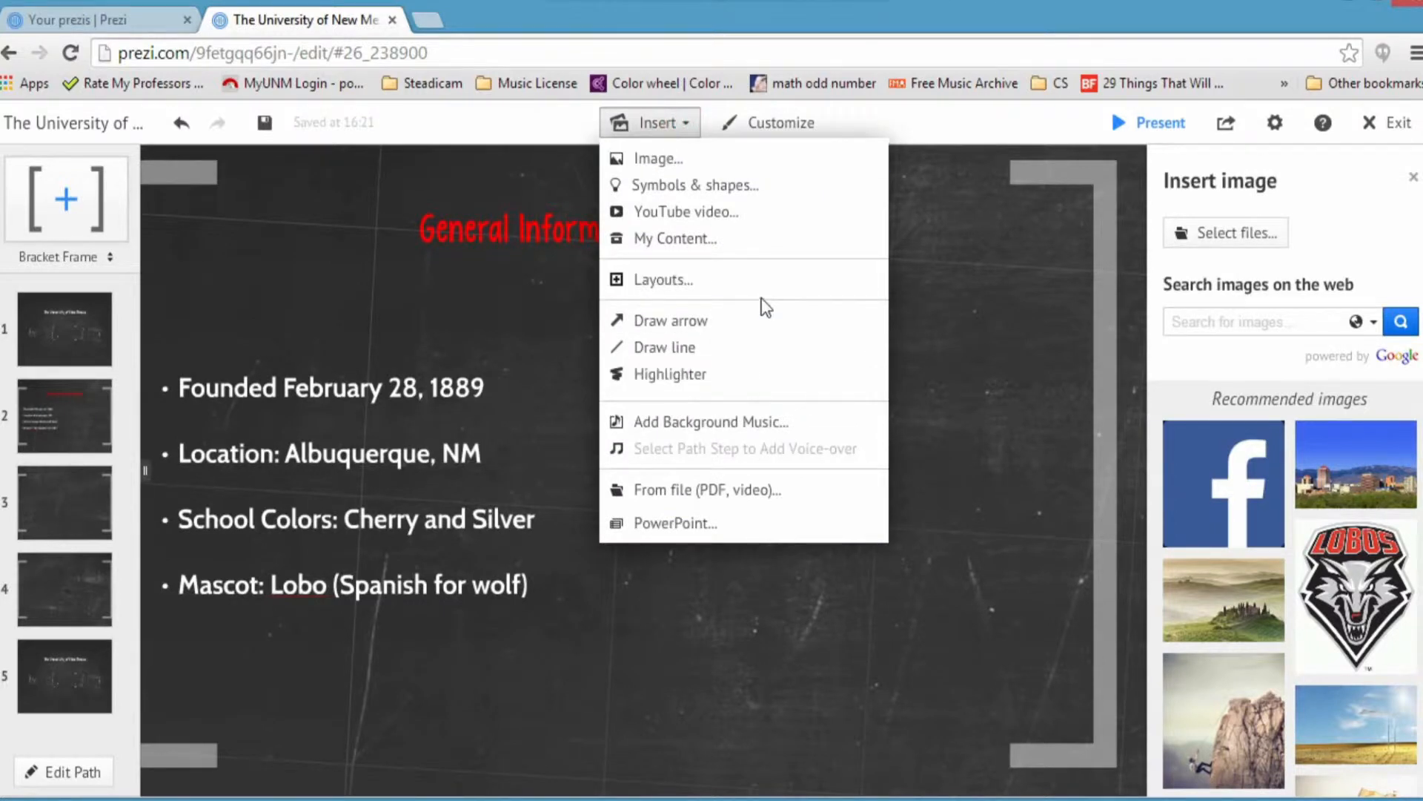
pyautogui.click(776, 490)
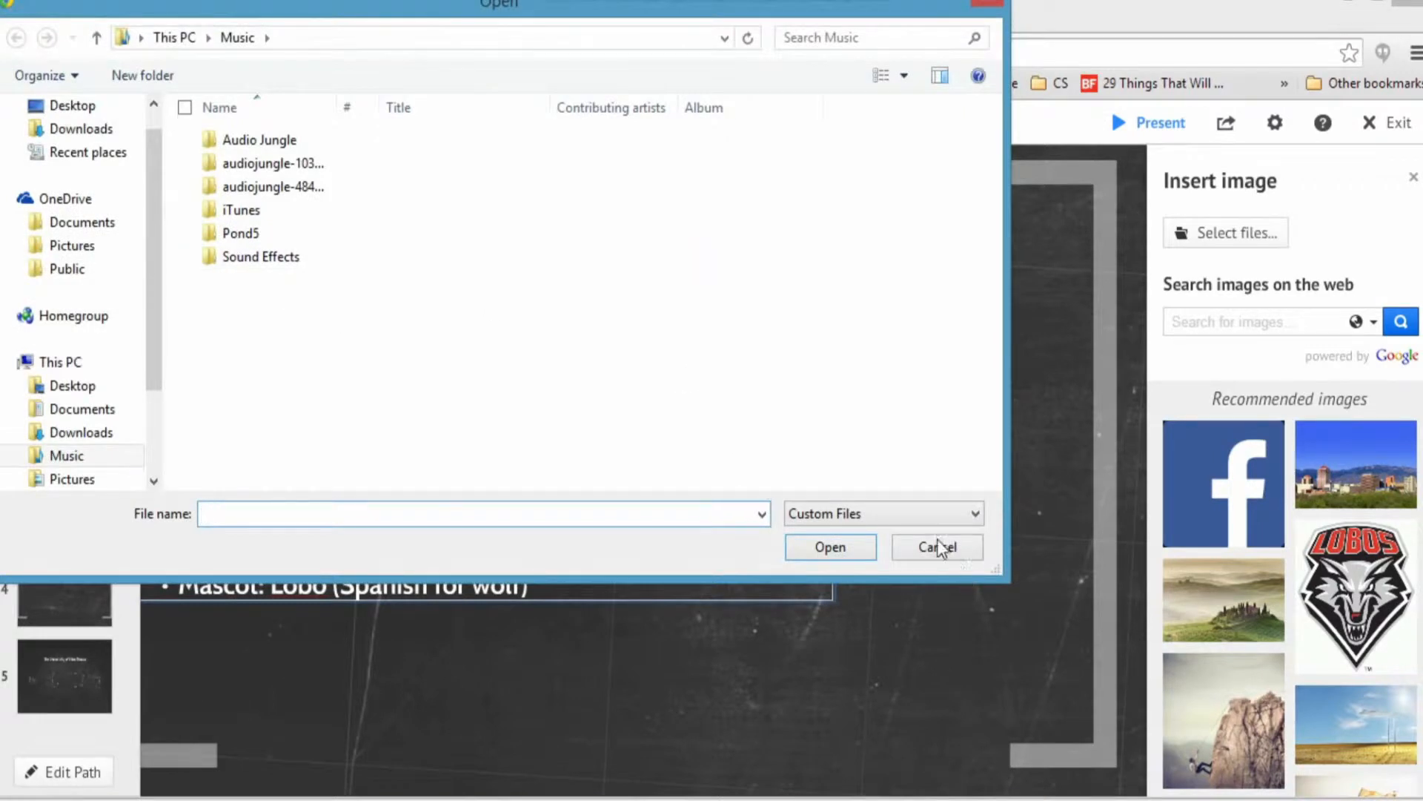
pyautogui.click(936, 541)
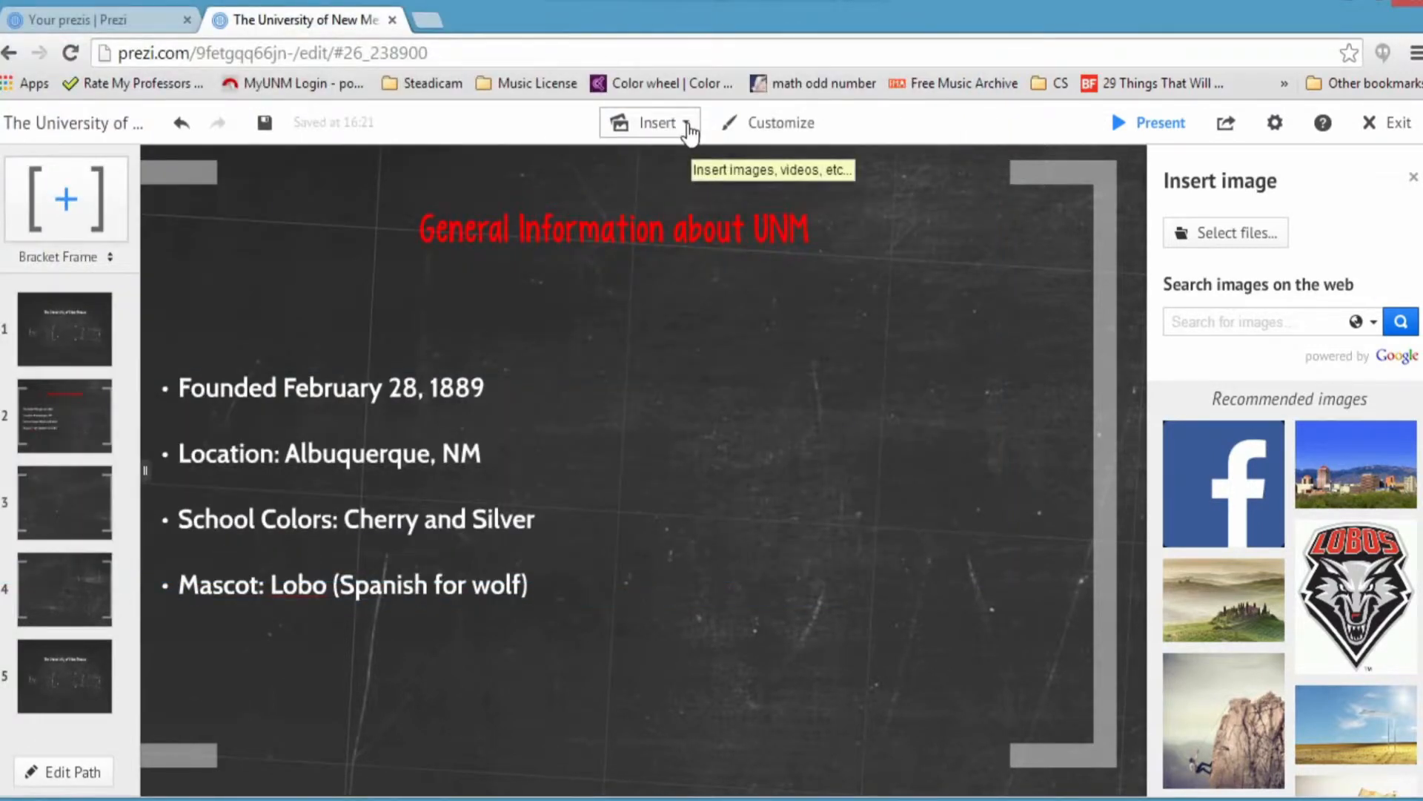
# Step: Search web images for 'Albuquerque' and pick the photo of the city's buildings
pyautogui.click(1213, 321)
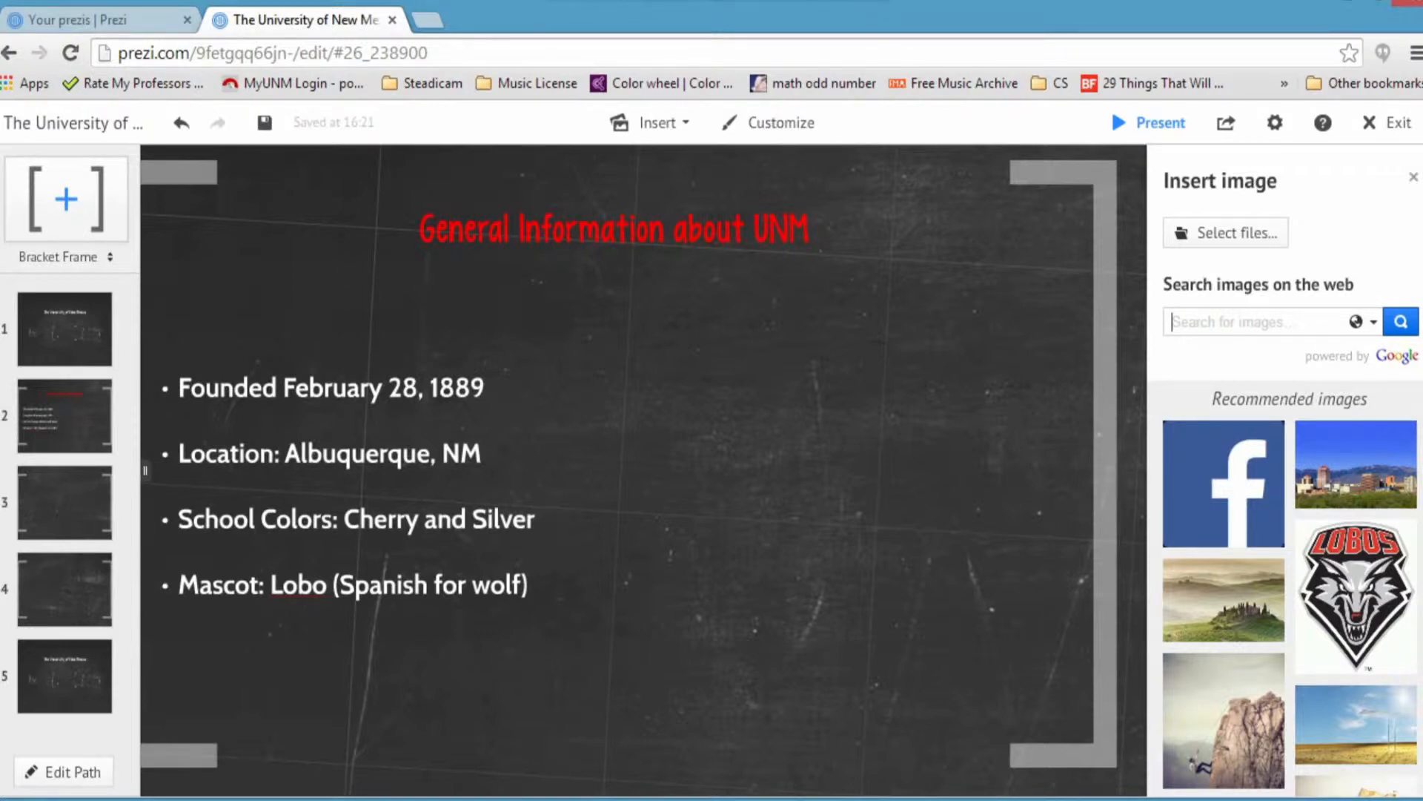
pyautogui.write('Universi')
pyautogui.press('BackSpace')
pyautogui.press('BackSpace')
pyautogui.press('BackSpace')
pyautogui.press('BackSpace')
pyautogui.press('BackSpace')
pyautogui.press('BackSpace')
pyautogui.press('BackSpace')
pyautogui.press('BackSpace')
pyautogui.write('Albuquerque')
pyautogui.press('Return')
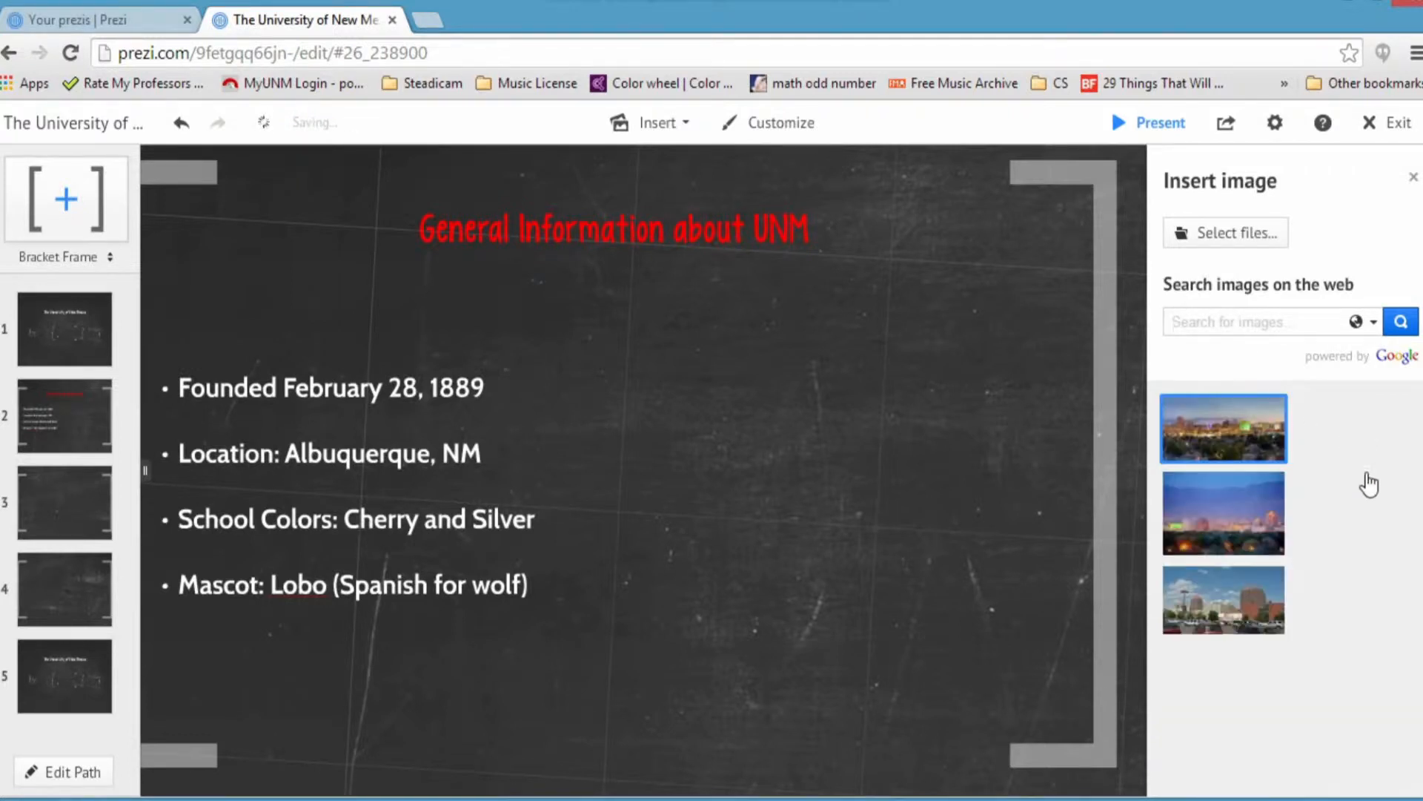
pyautogui.scroll(-1, 1289, 600)
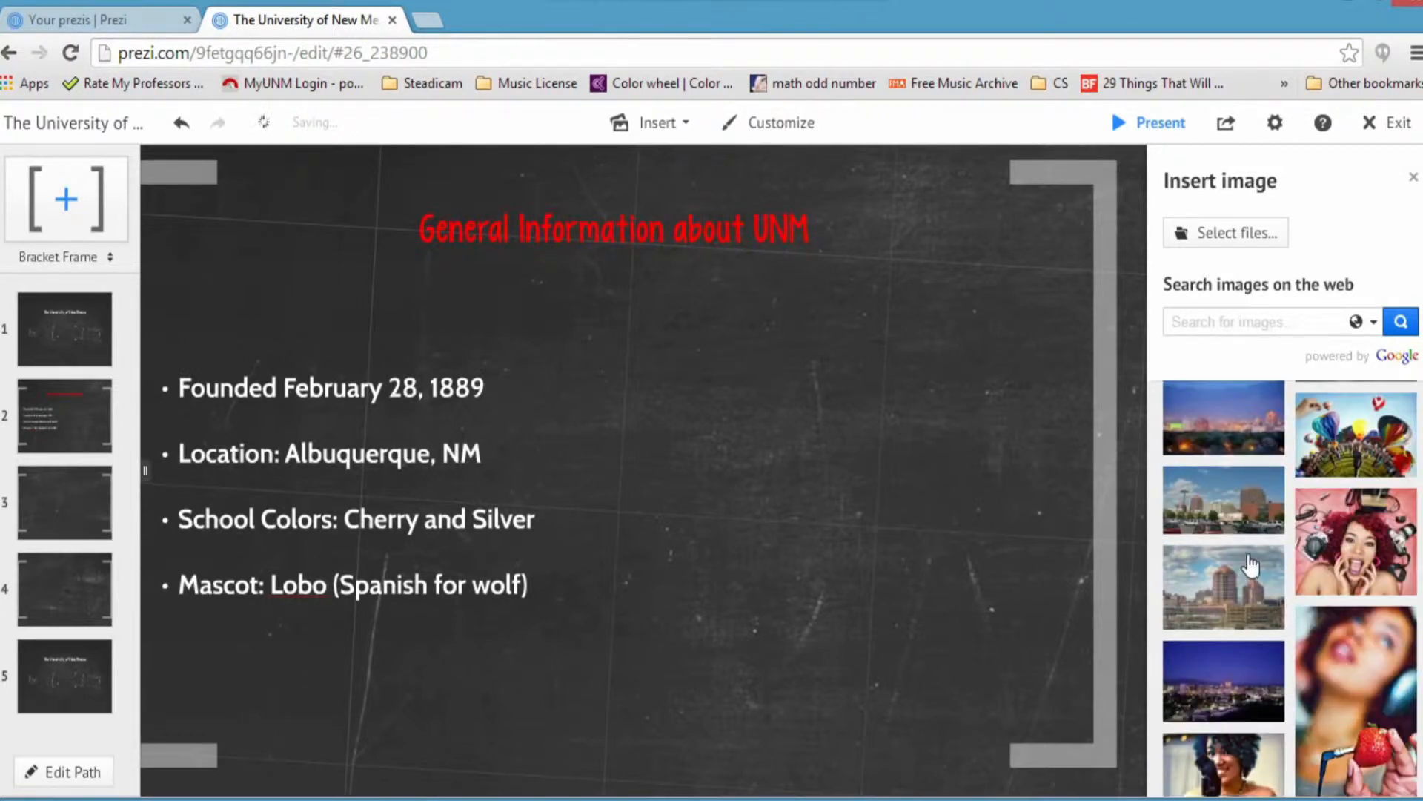
pyautogui.click(1251, 592)
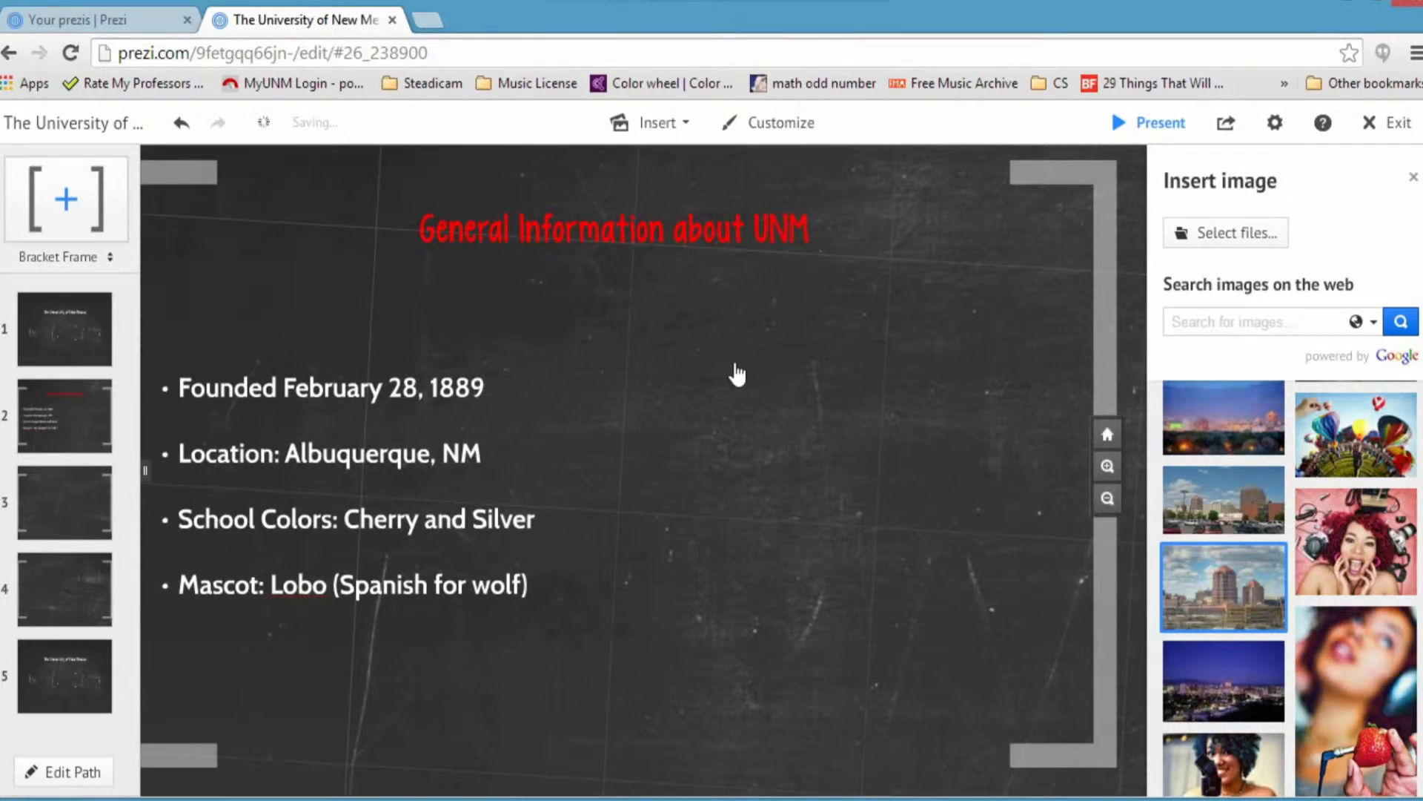
# Step: Shrink the Albuquerque photo and place it top-right, beside the bulleted facts
pyautogui.moveTo(733, 387); pyautogui.dragTo(817, 475)
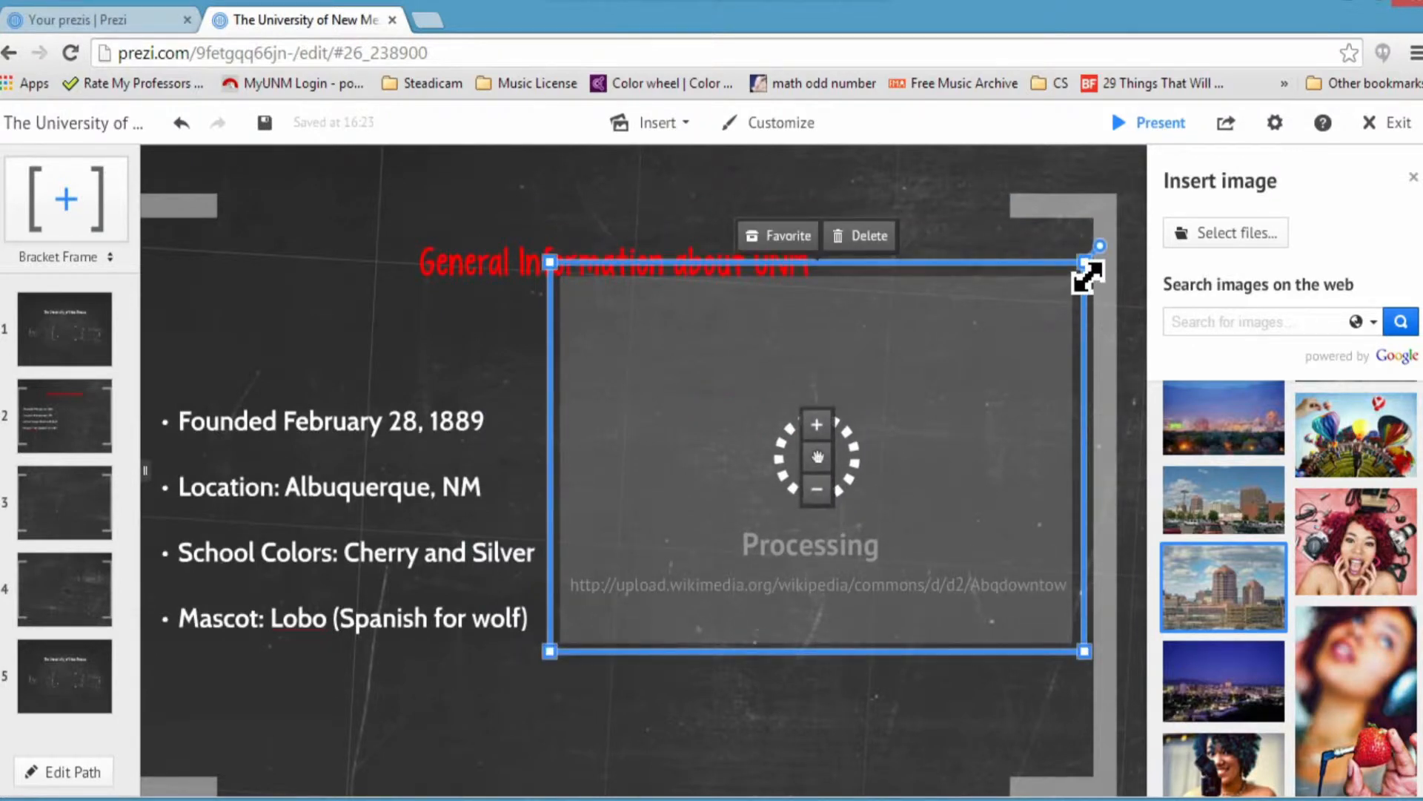
pyautogui.moveTo(1088, 277); pyautogui.dragTo(978, 340)
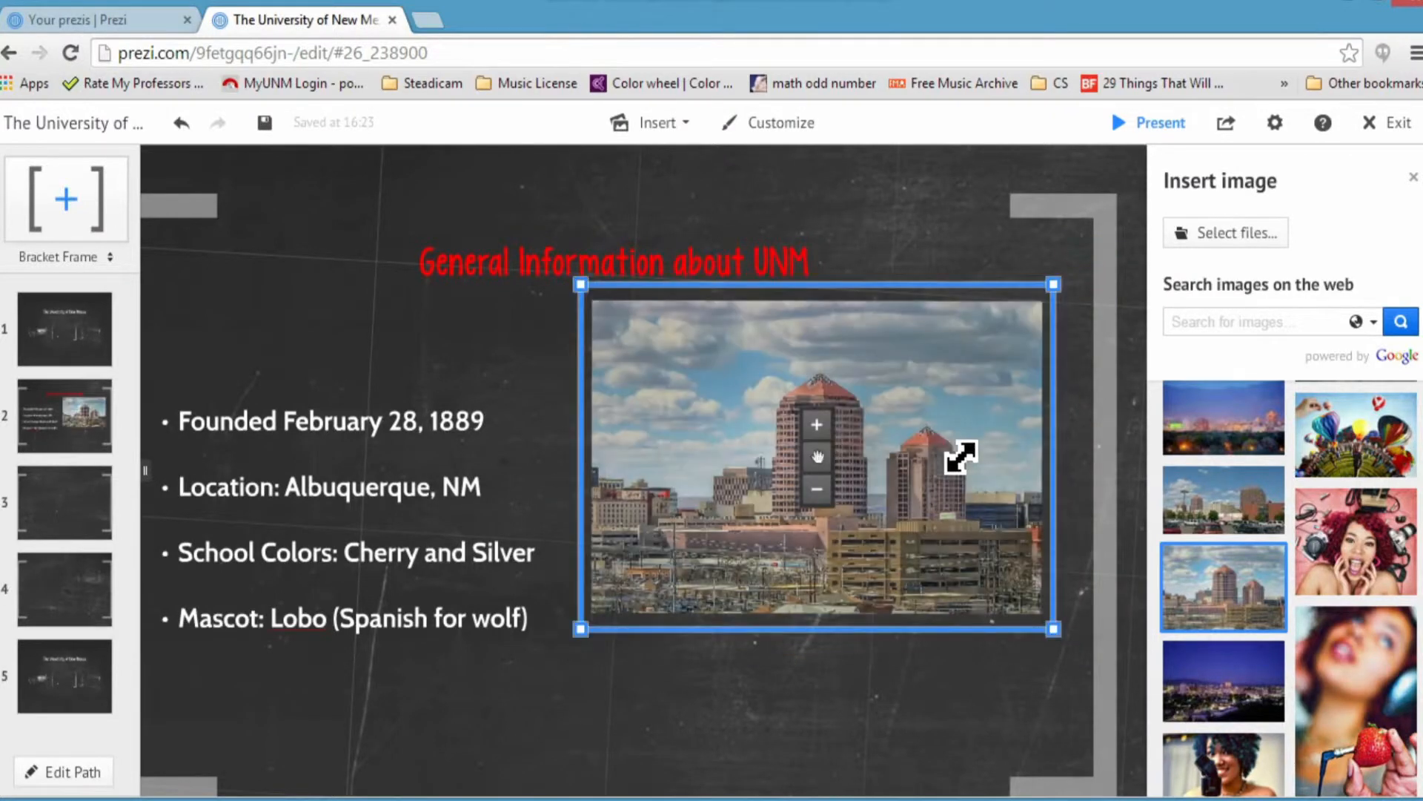
pyautogui.moveTo(1068, 291); pyautogui.dragTo(979, 342)
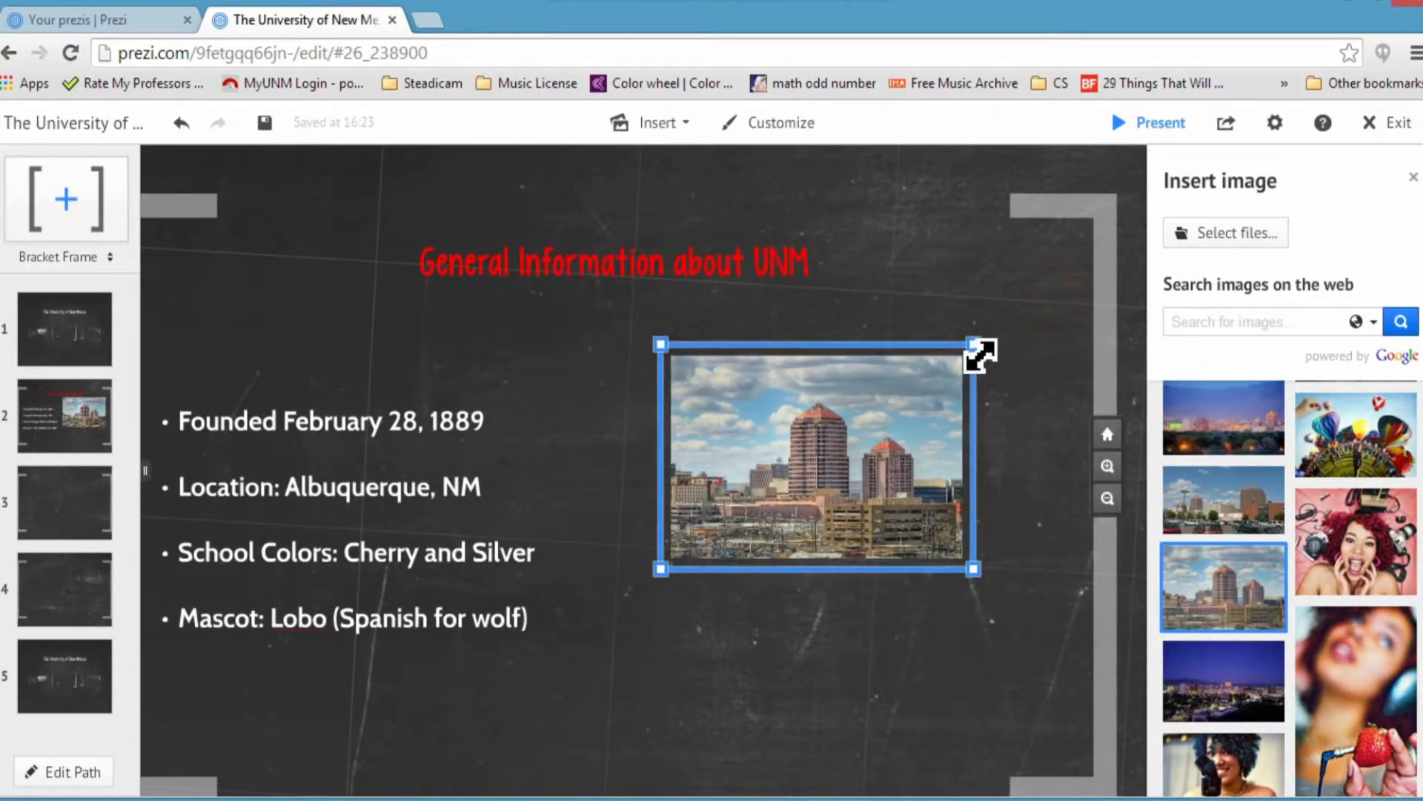
pyautogui.click(816, 460)
pyautogui.moveTo(816, 460); pyautogui.dragTo(900, 414)
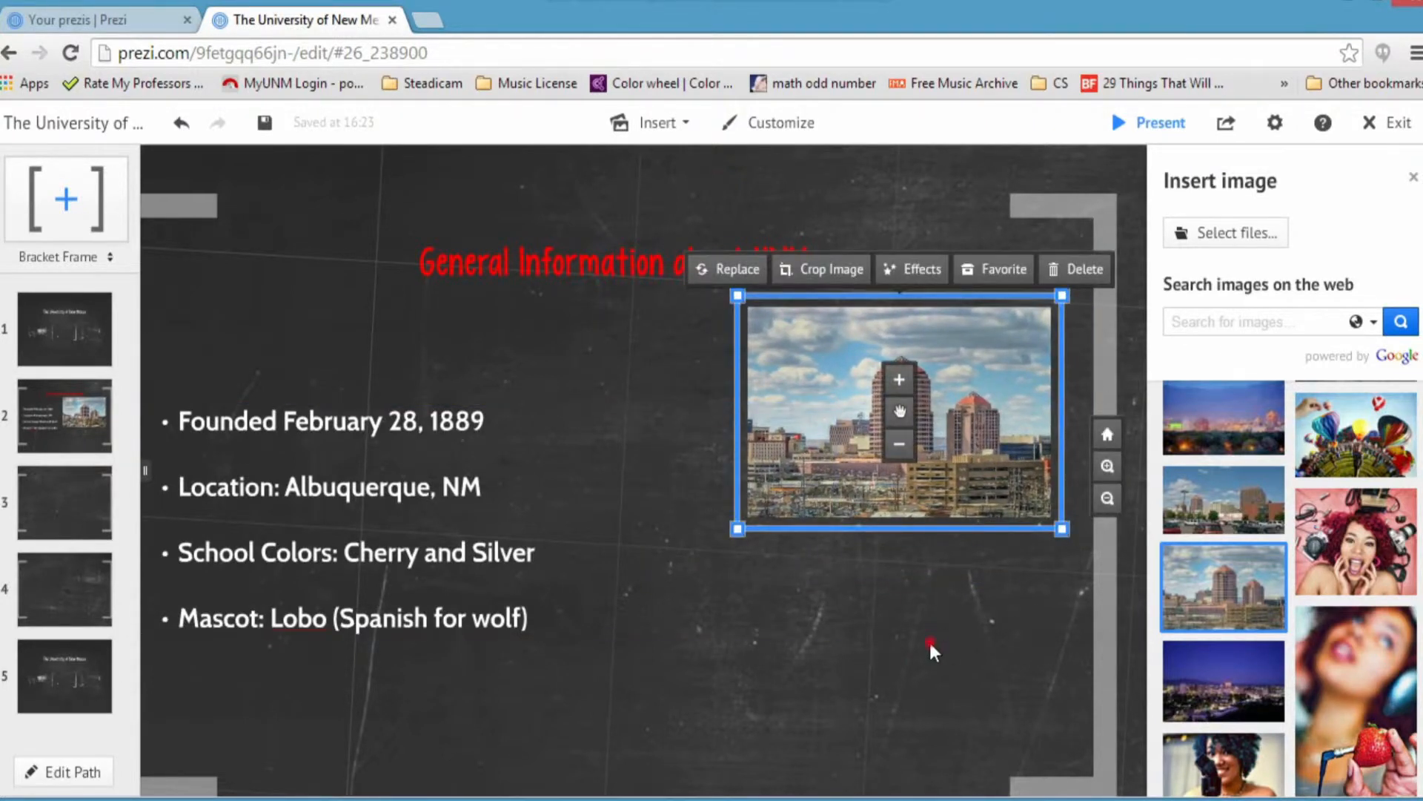
pyautogui.moveTo(928, 639); pyautogui.dragTo(967, 537)
pyautogui.click(1219, 320)
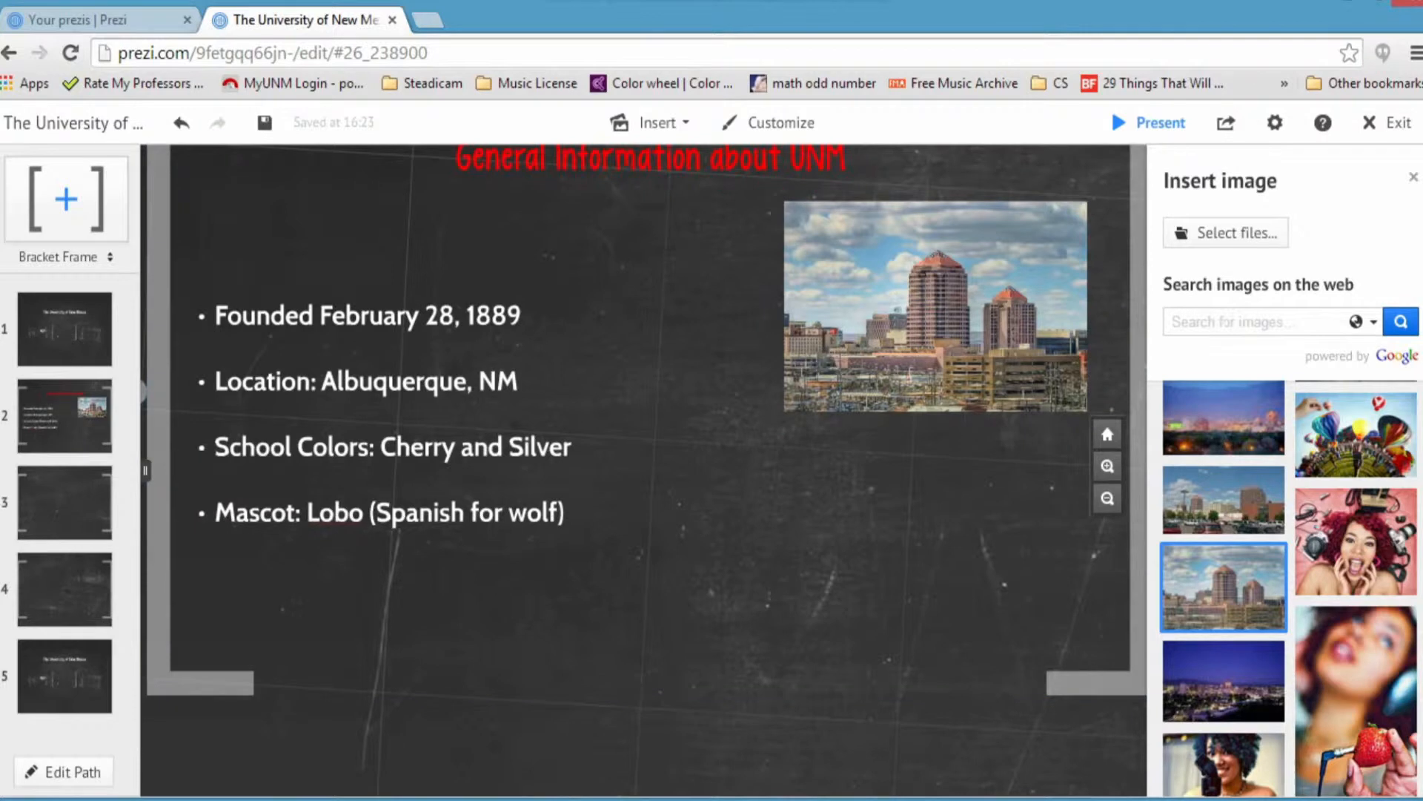
# Step: Search 'unm lobo logo' and place the Lobos logo at the lower right of the info frame
pyautogui.write('unm lobo logo')
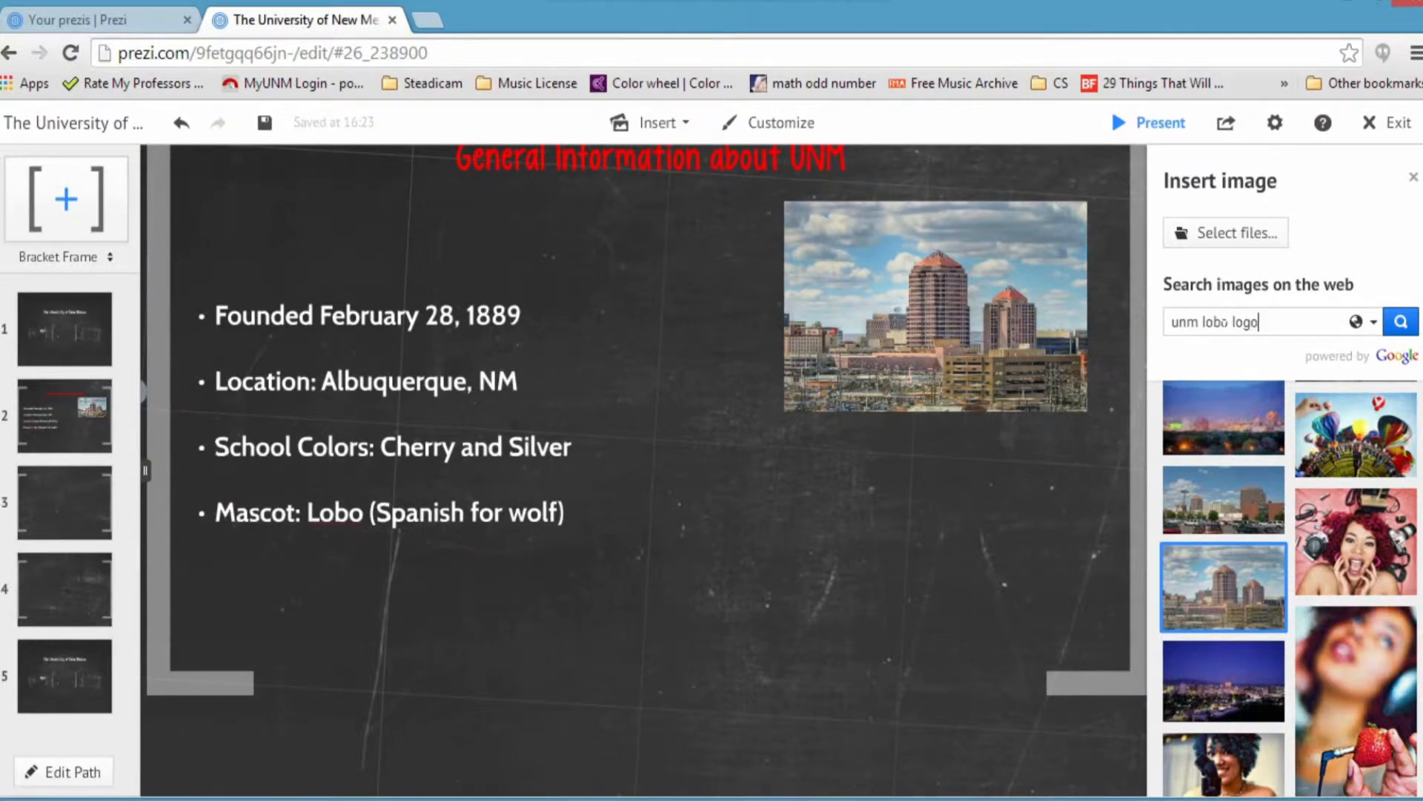
pyautogui.press('Return')
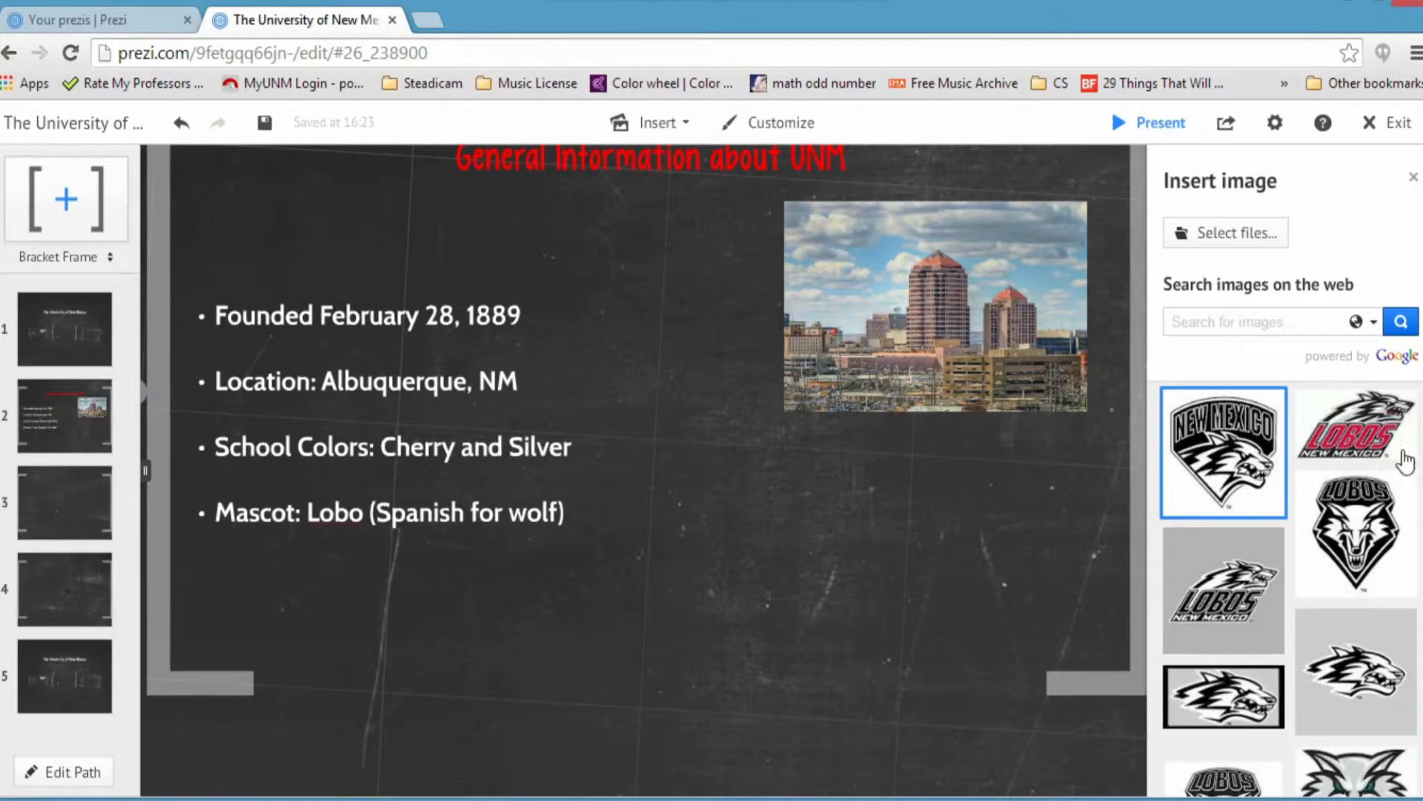
pyautogui.moveTo(1336, 529); pyautogui.dragTo(687, 586)
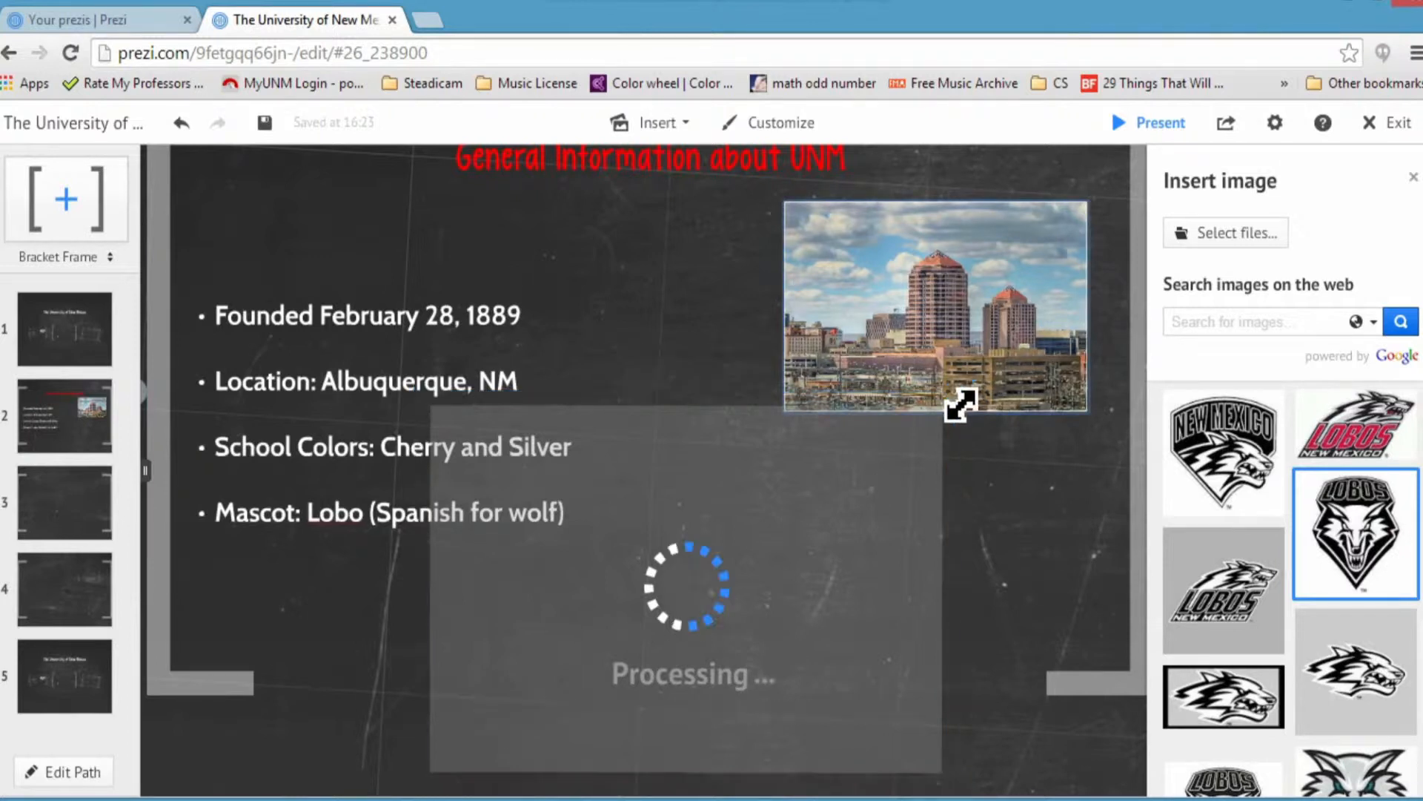
pyautogui.moveTo(689, 587); pyautogui.dragTo(927, 604)
# Step: Move the city photo left beside the bullets and tilt it counter-clockwise
pyautogui.moveTo(960, 322); pyautogui.dragTo(778, 333)
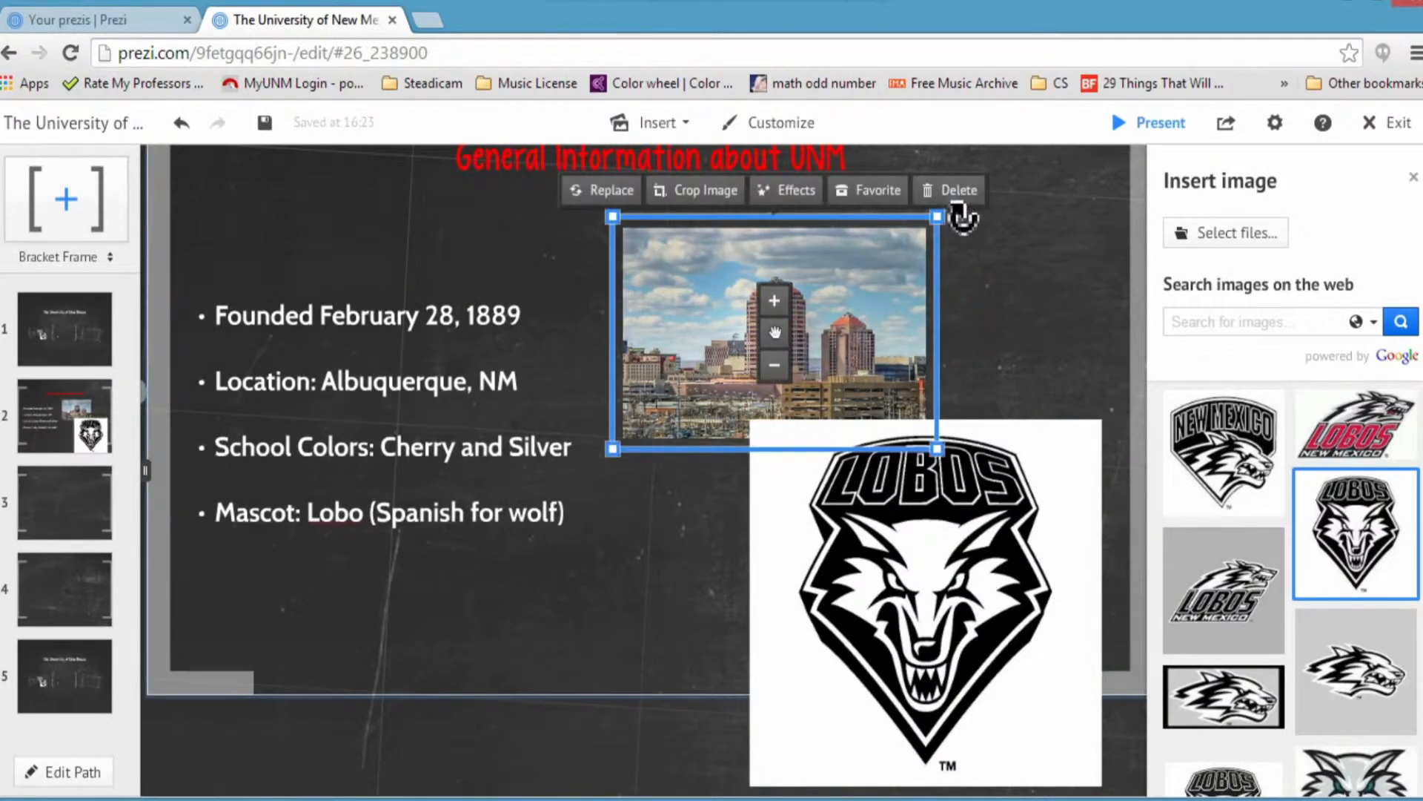
pyautogui.moveTo(964, 227); pyautogui.dragTo(937, 199)
pyautogui.moveTo(789, 323); pyautogui.dragTo(771, 370)
# Step: Tilt the LOBOS logo clockwise, shrink it and move it to the frame's right edge
pyautogui.click(927, 604)
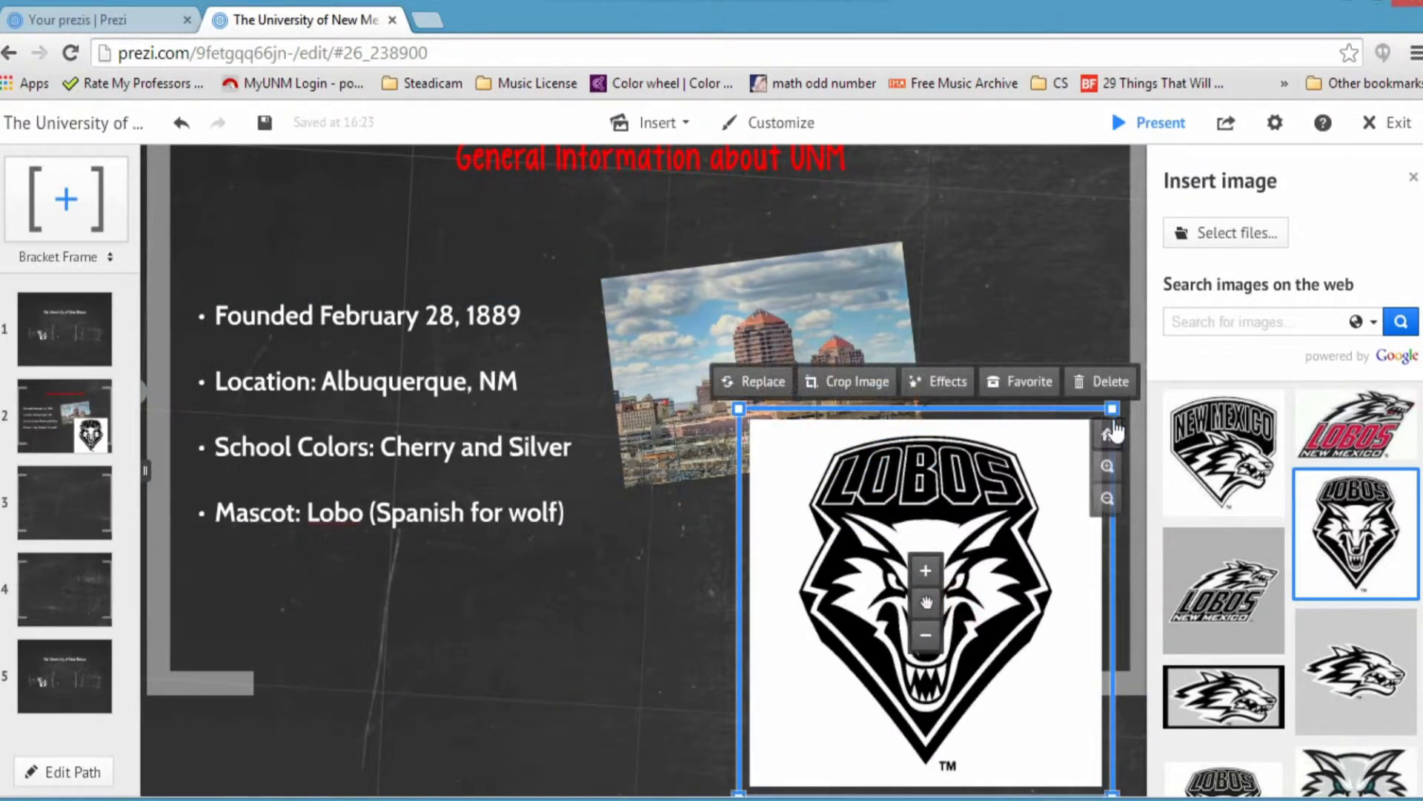
pyautogui.moveTo(1128, 407); pyautogui.dragTo(1142, 471)
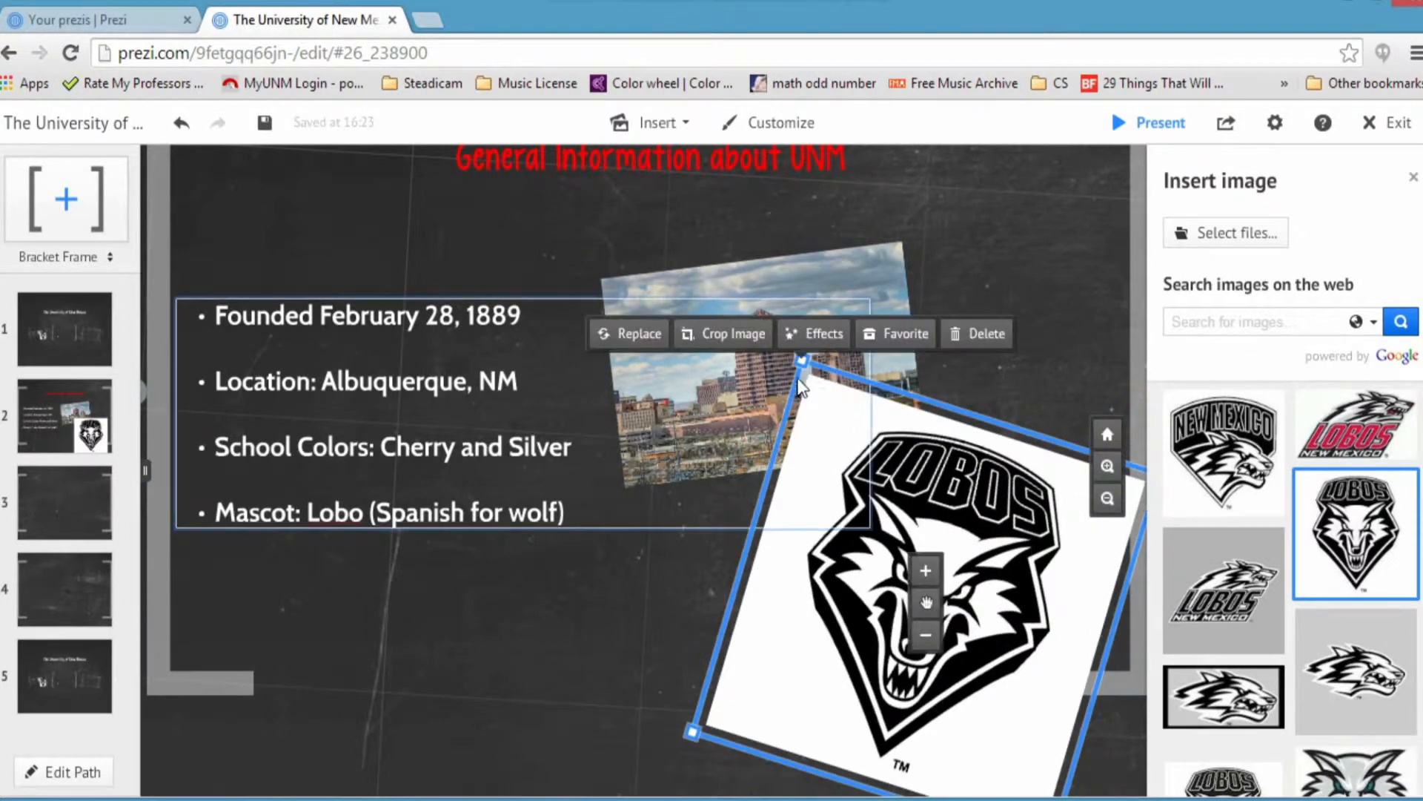
pyautogui.moveTo(803, 363); pyautogui.dragTo(865, 489)
pyautogui.moveTo(922, 611); pyautogui.dragTo(1045, 362)
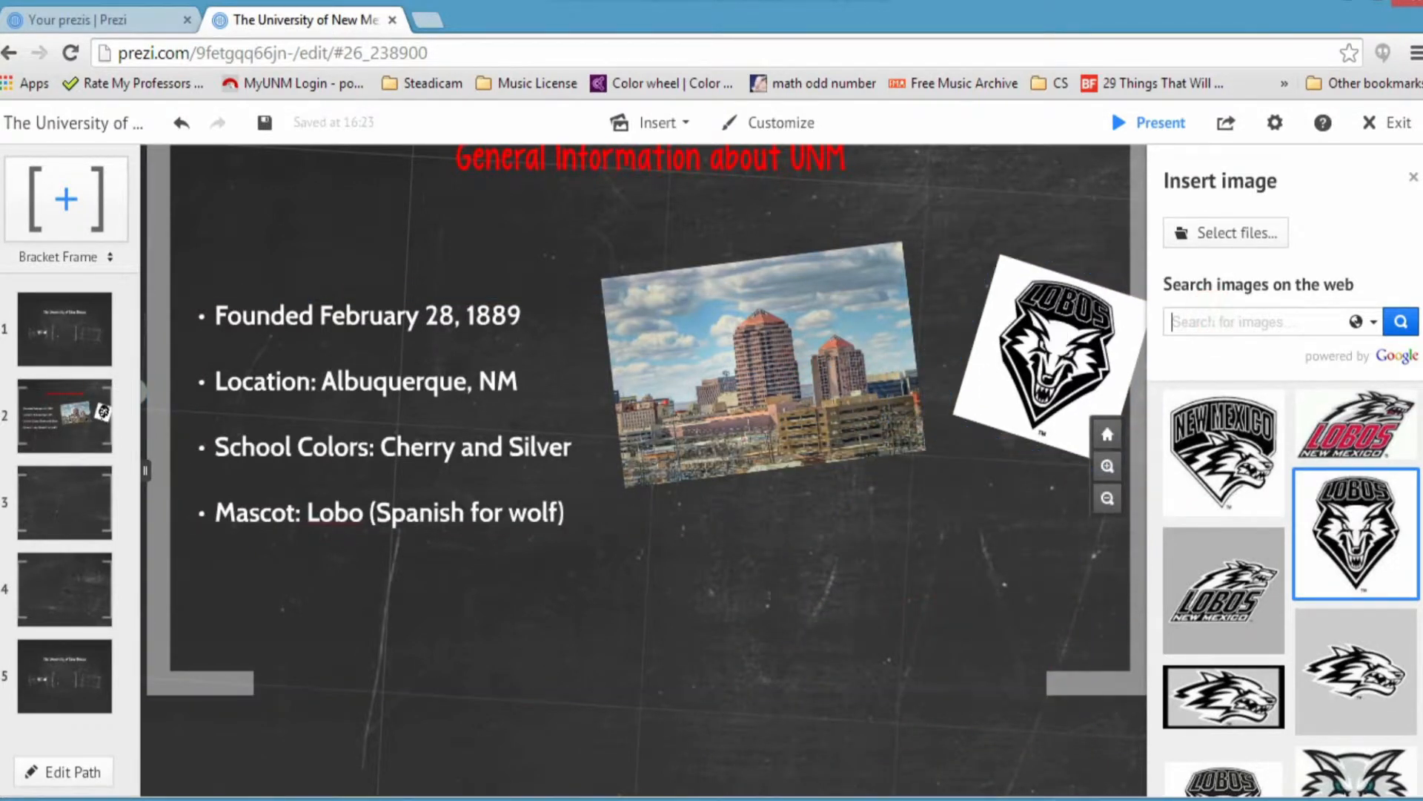
# Step: Search 'University of New Mexico' and place a shrunken UNM logo above the city photo
pyautogui.write('Univeristy o')
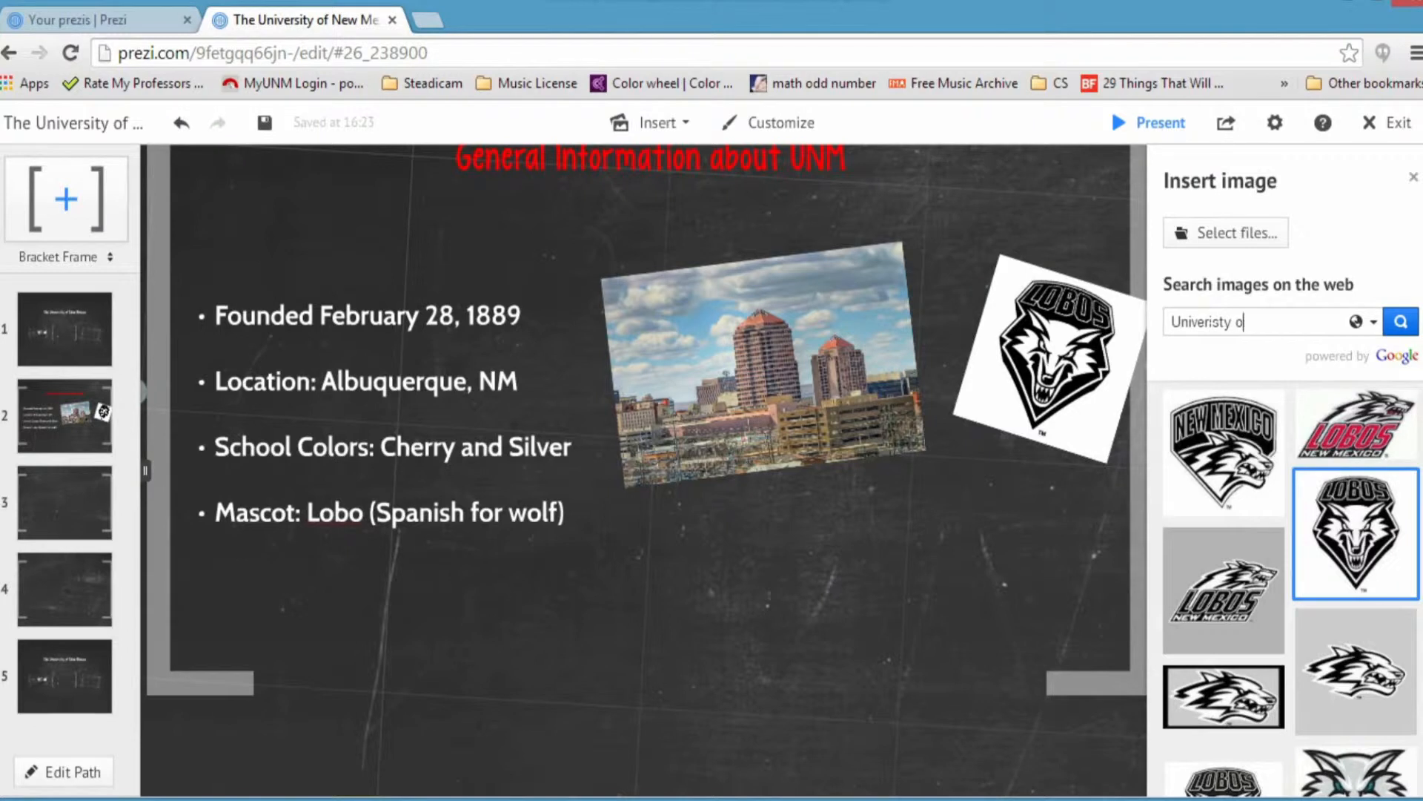
pyautogui.write('f New Mexico')
pyautogui.press('Return')
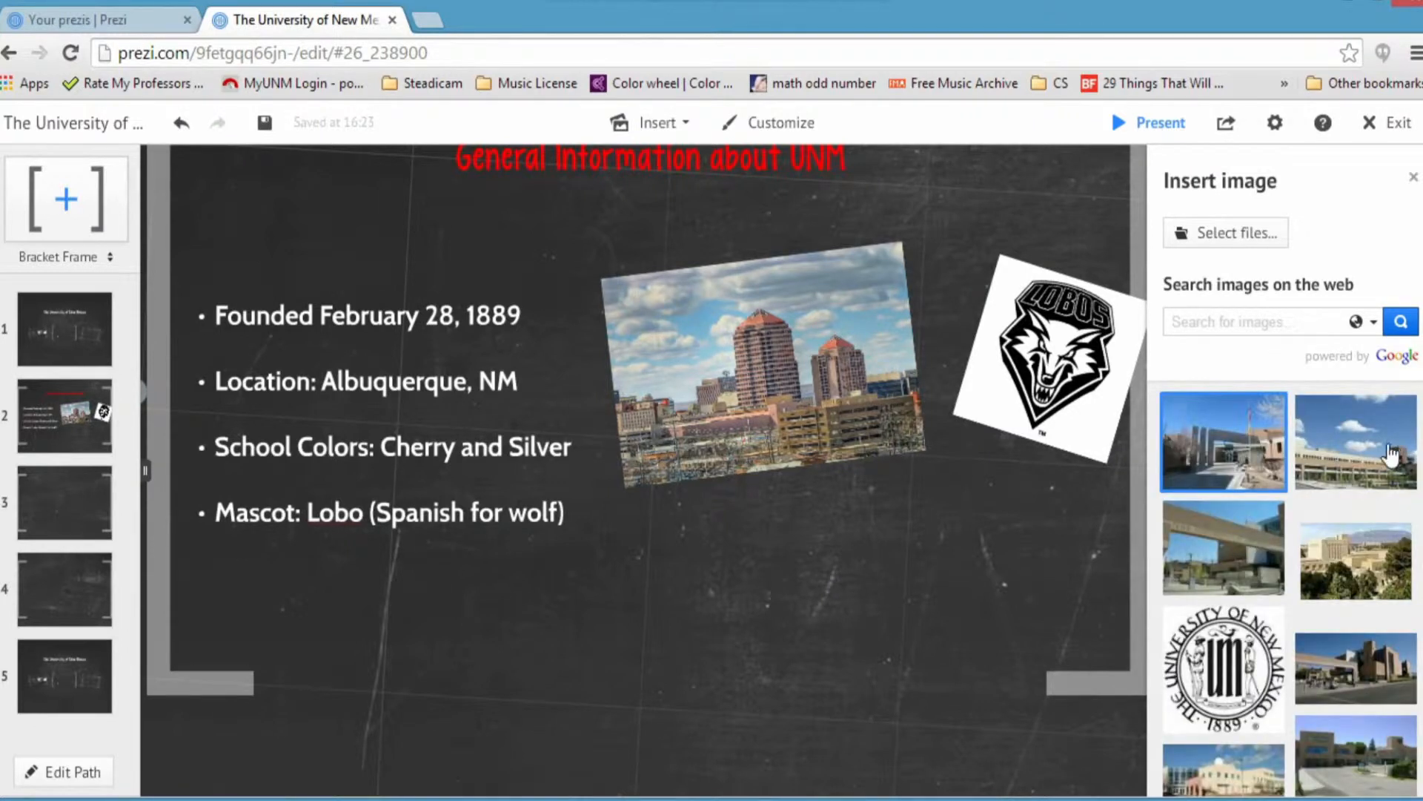
pyautogui.scroll(-1, 1319, 615)
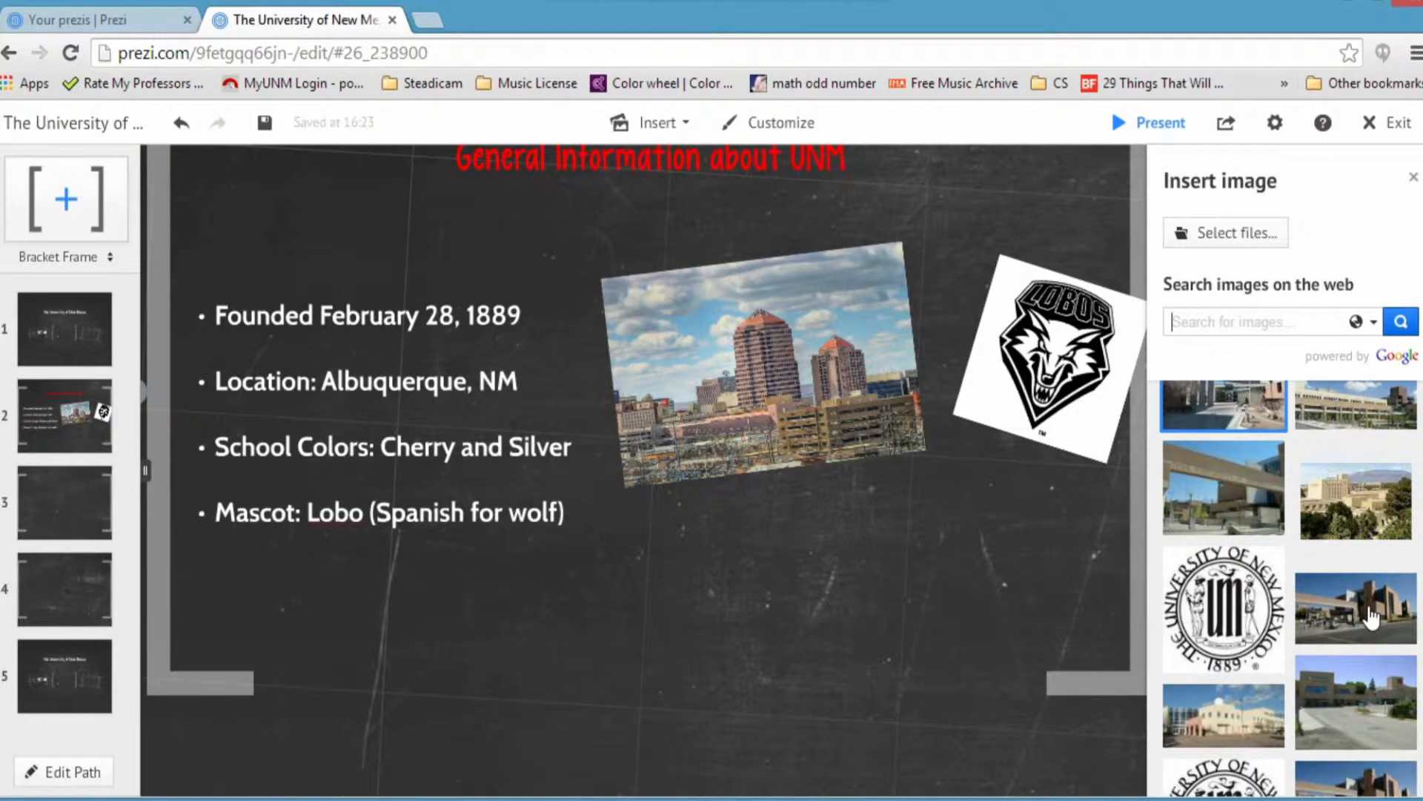
pyautogui.scroll(-3, 1342, 690)
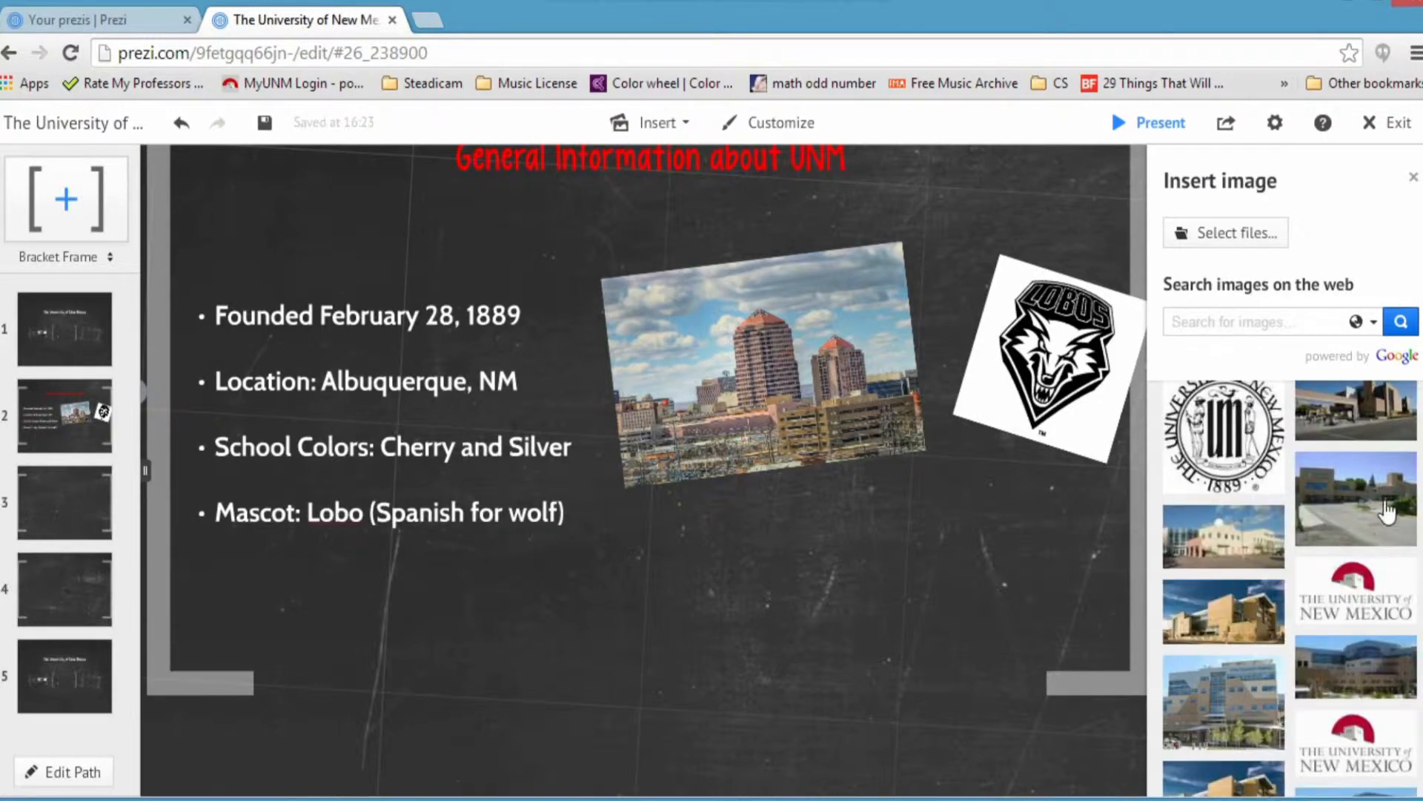
pyautogui.moveTo(1355, 593); pyautogui.dragTo(762, 552)
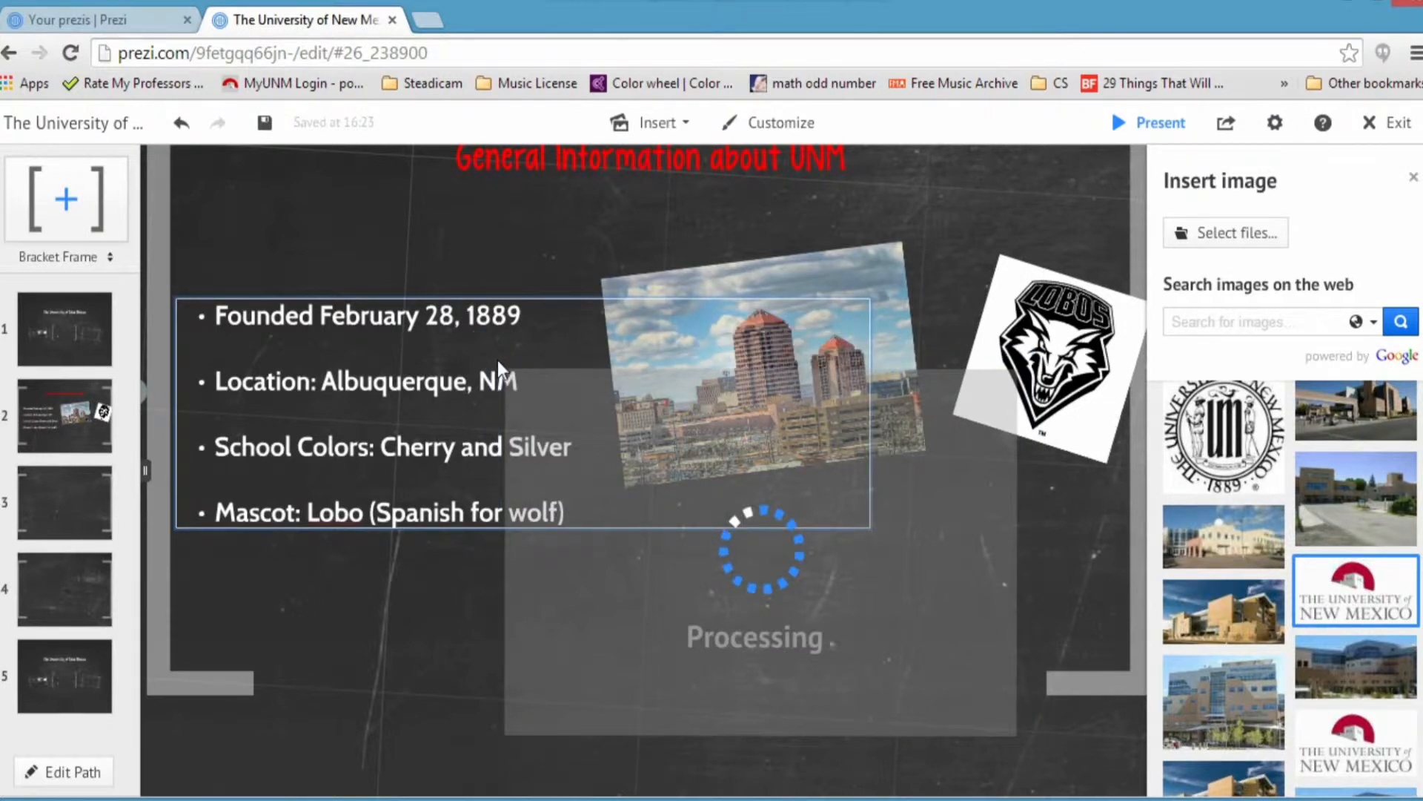
pyautogui.moveTo(497, 358); pyautogui.dragTo(607, 468)
pyautogui.moveTo(730, 505); pyautogui.dragTo(774, 263)
pyautogui.click(725, 493)
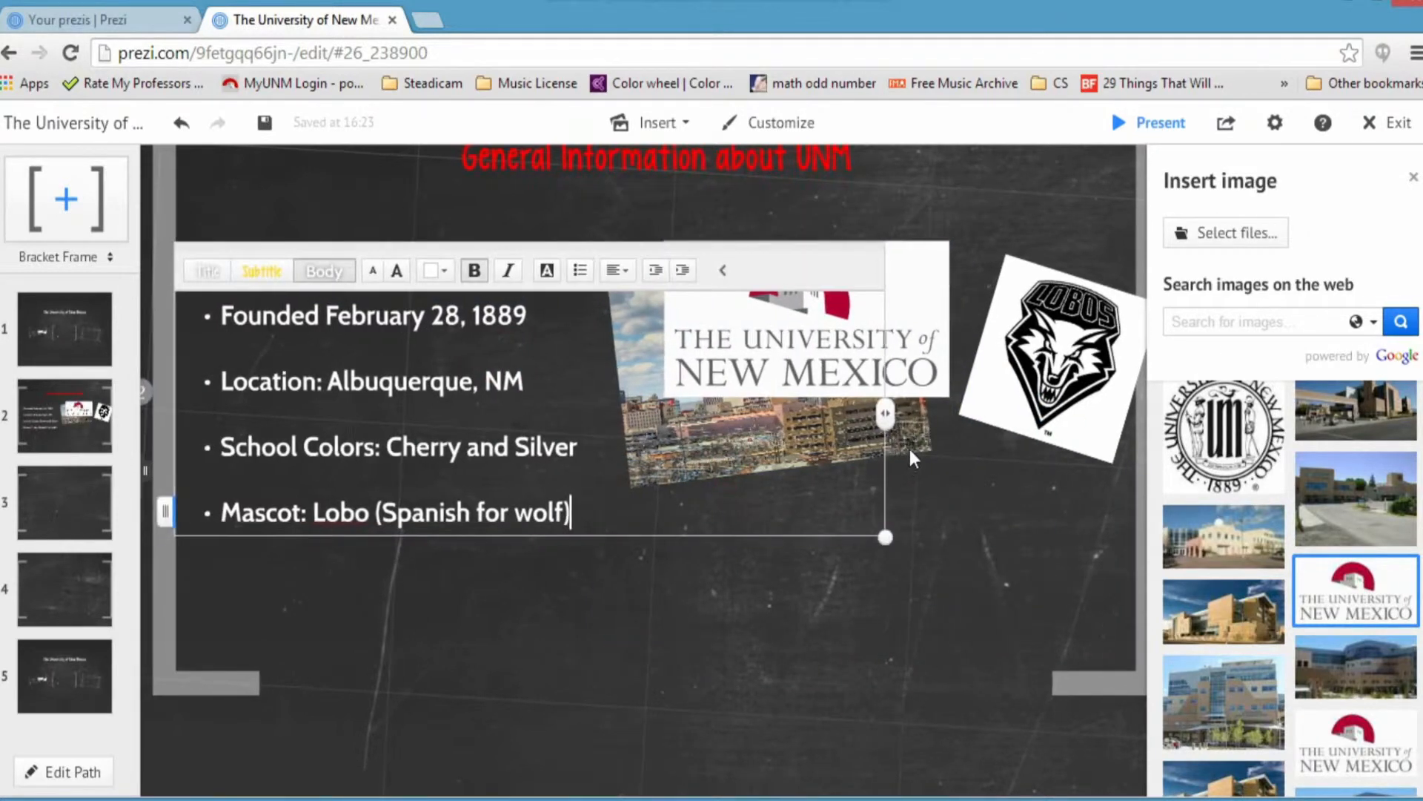
# Step: Move the city photo to the lower right, enlarged and tilted, under the UNM logo
pyautogui.click(919, 425)
pyautogui.moveTo(754, 366); pyautogui.dragTo(906, 547)
pyautogui.moveTo(1097, 645); pyautogui.dragTo(1066, 673)
pyautogui.moveTo(909, 550); pyautogui.dragTo(878, 552)
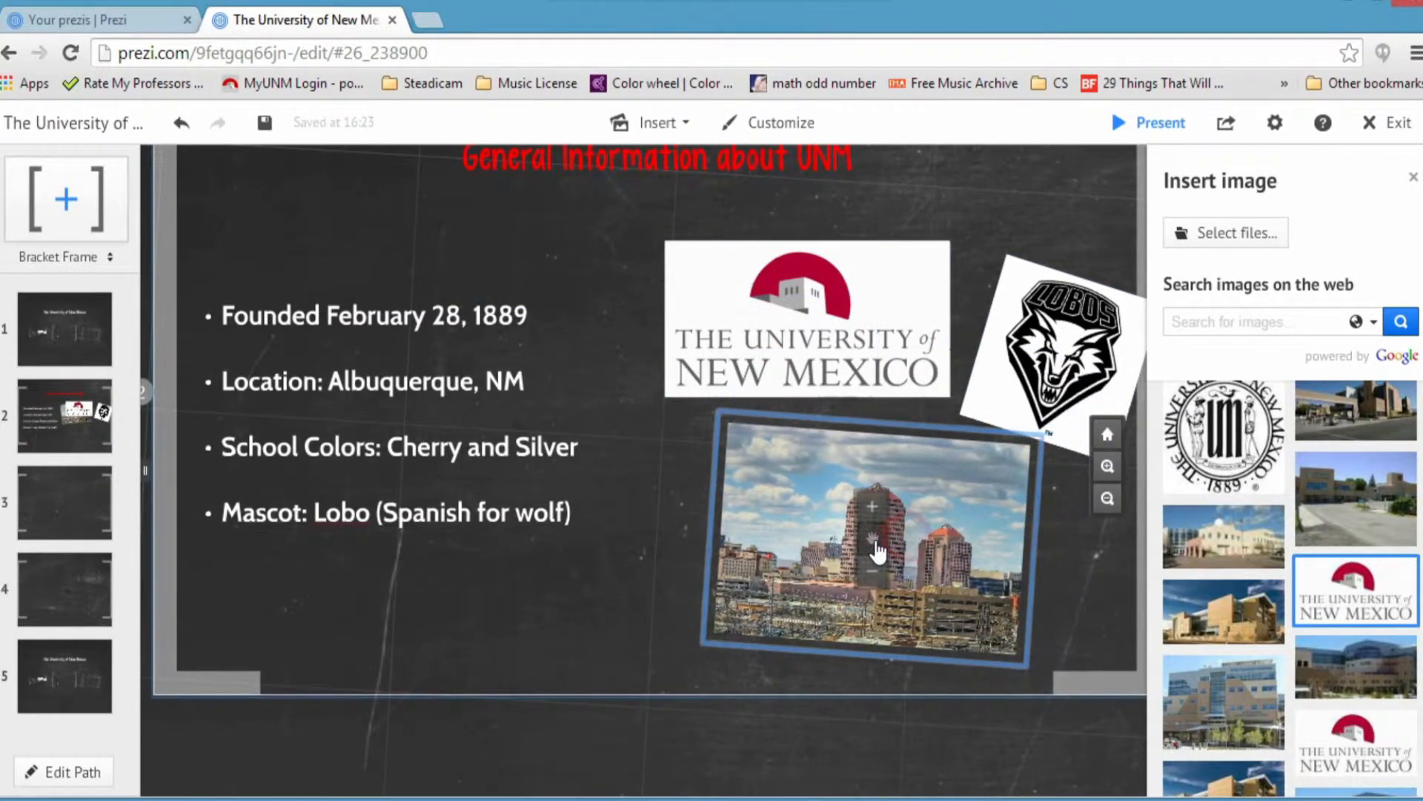
pyautogui.click(663, 510)
pyautogui.scroll(-3, 663, 509)
pyautogui.click(600, 319)
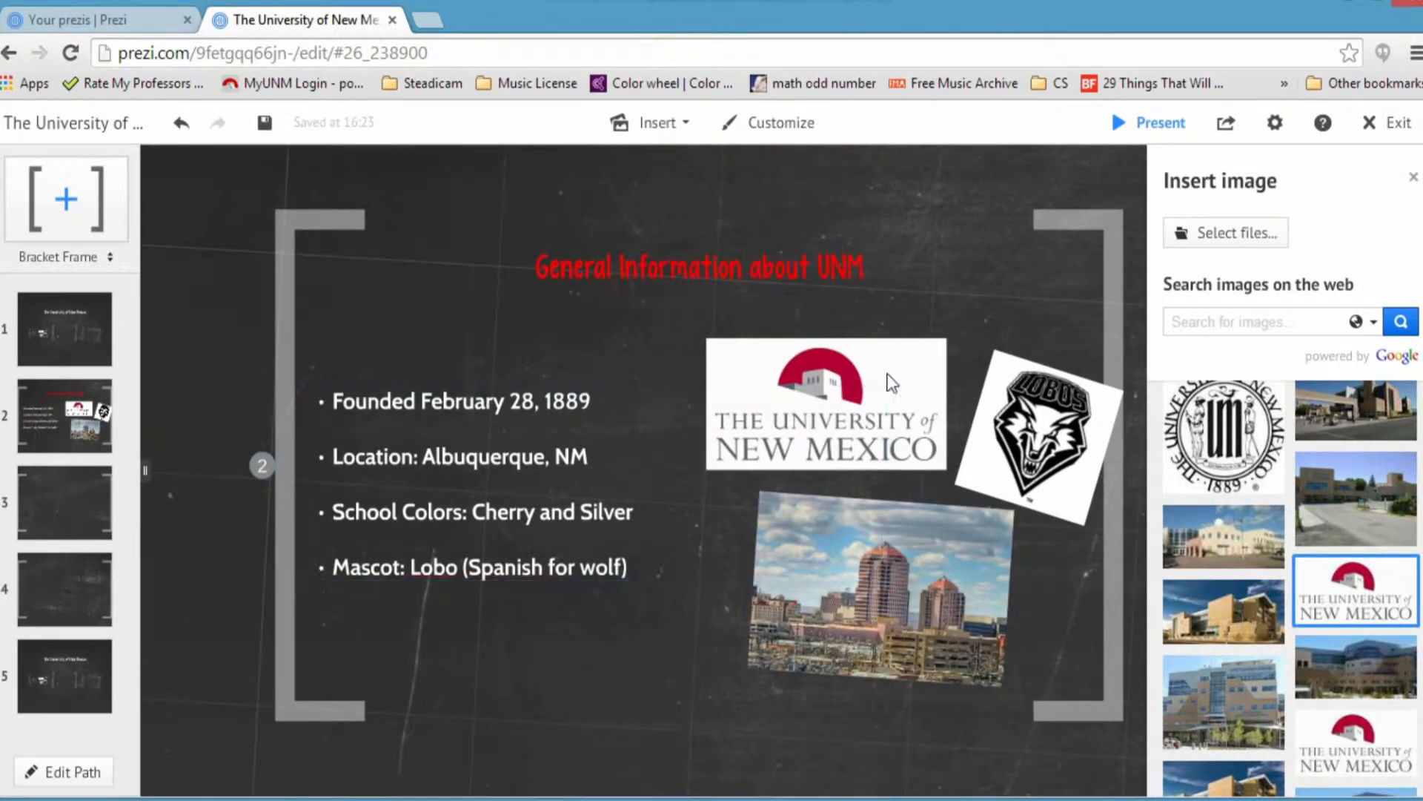
pyautogui.click(878, 582)
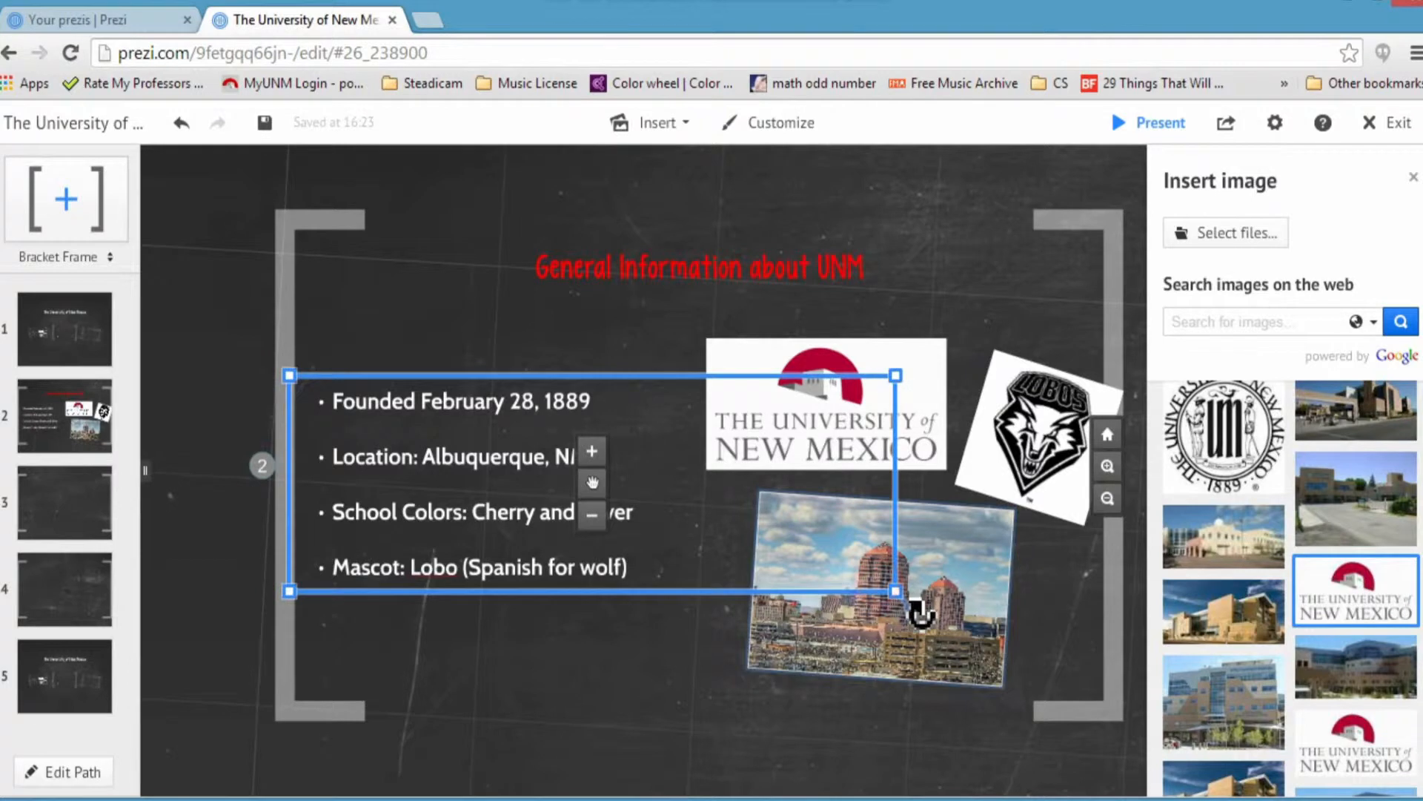
pyautogui.click(906, 599)
pyautogui.moveTo(890, 597); pyautogui.dragTo(863, 593)
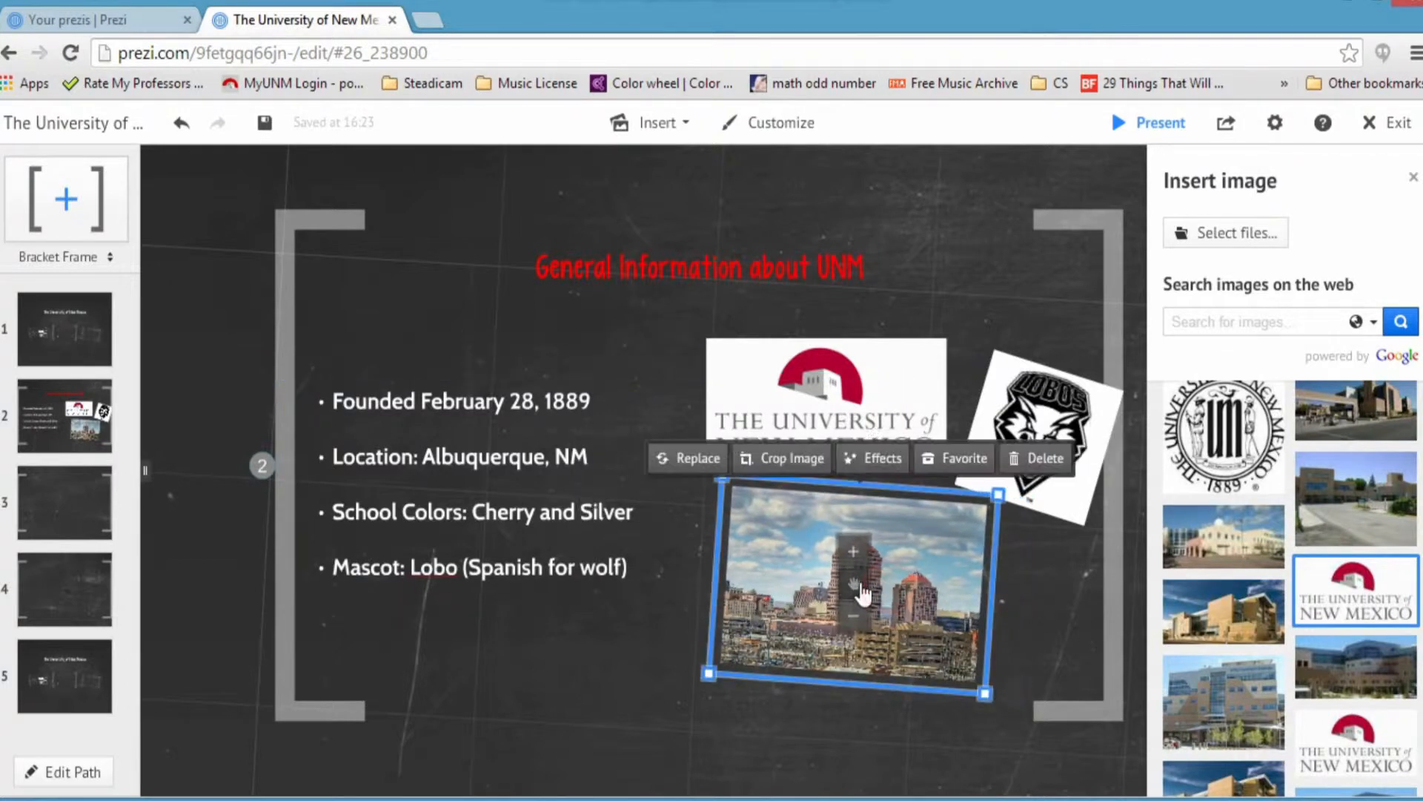
# Step: Compare the Clyde, Dean and Avenue filters, apply Clyde to the skyline photo and save it
pyautogui.click(878, 459)
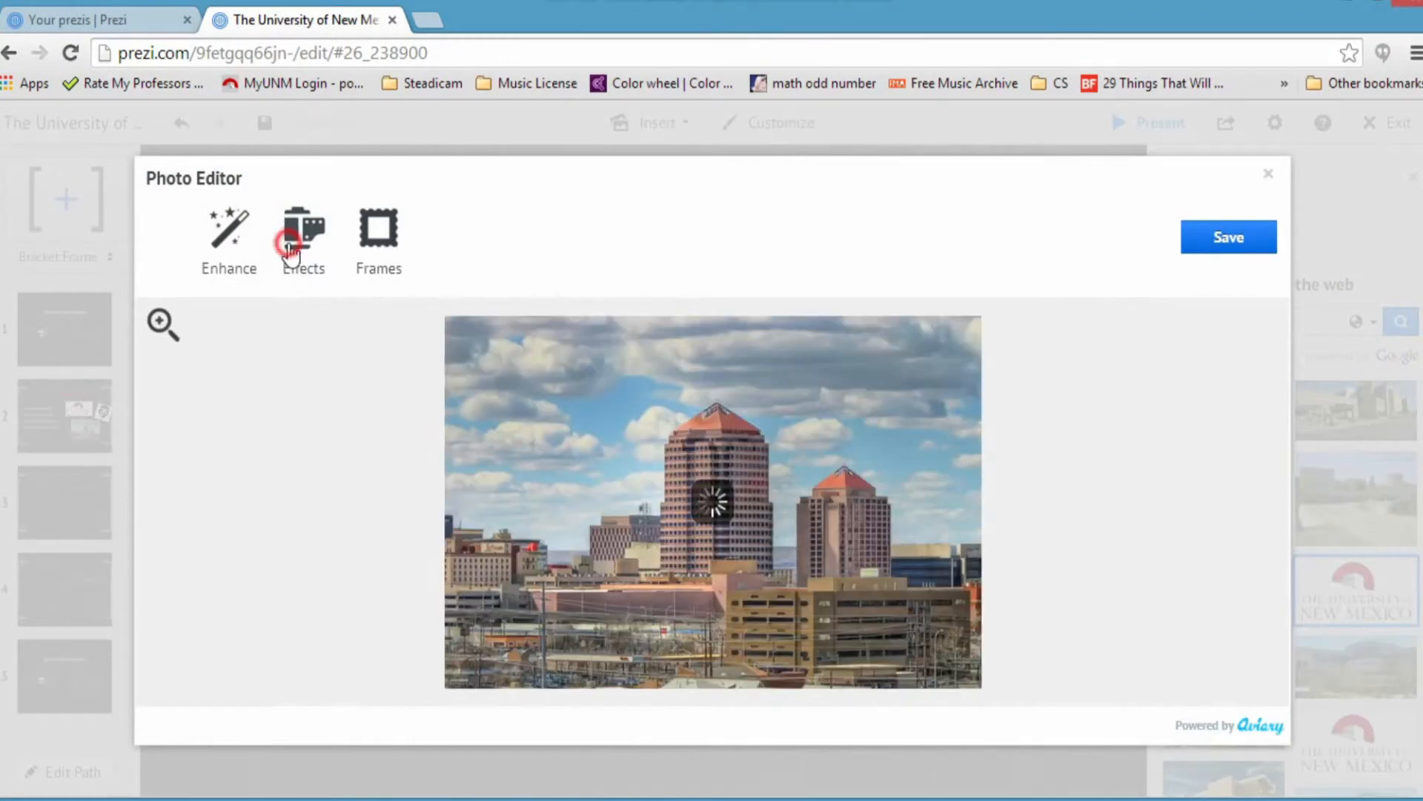
pyautogui.click(289, 244)
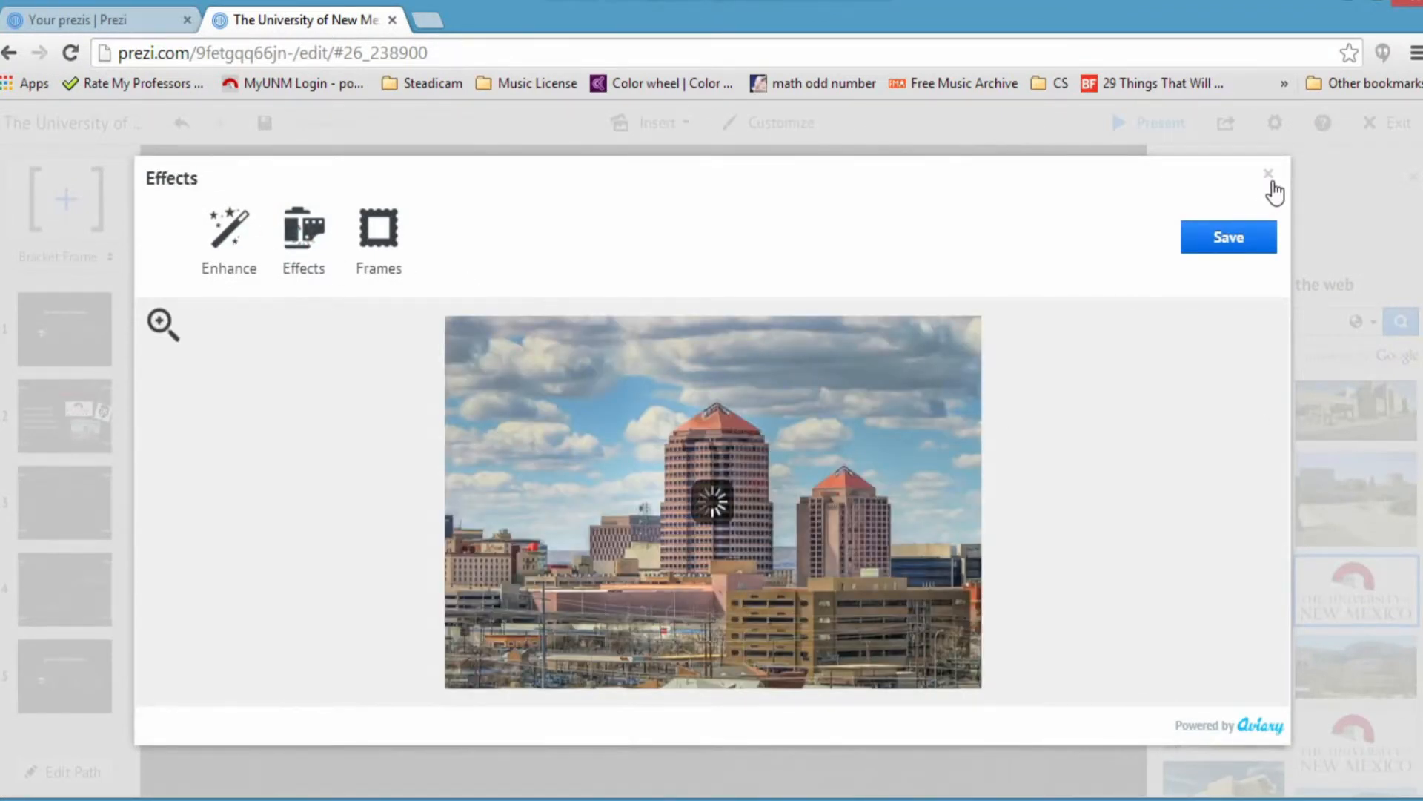
pyautogui.click(443, 230)
pyautogui.click(850, 263)
pyautogui.click(560, 261)
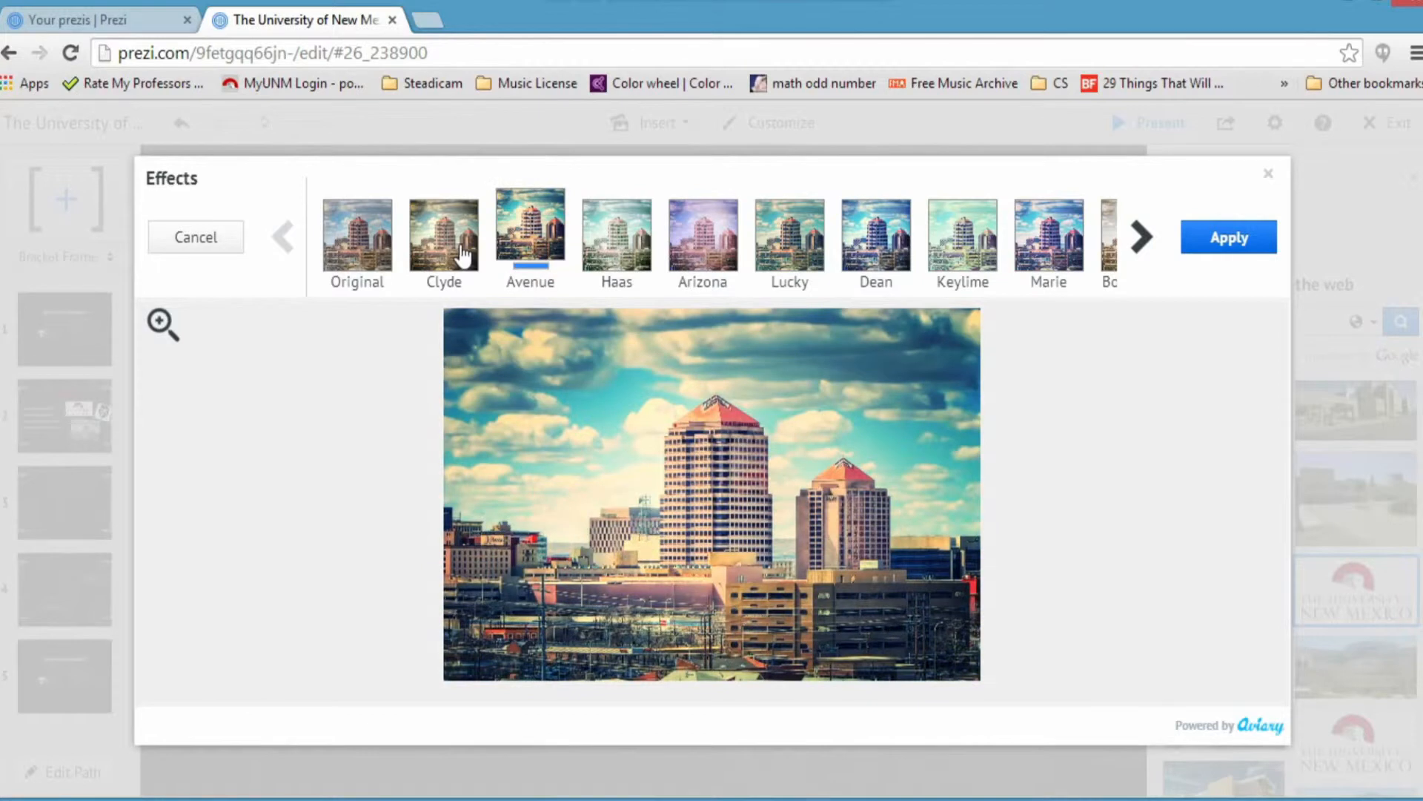
pyautogui.click(460, 256)
pyautogui.click(1244, 241)
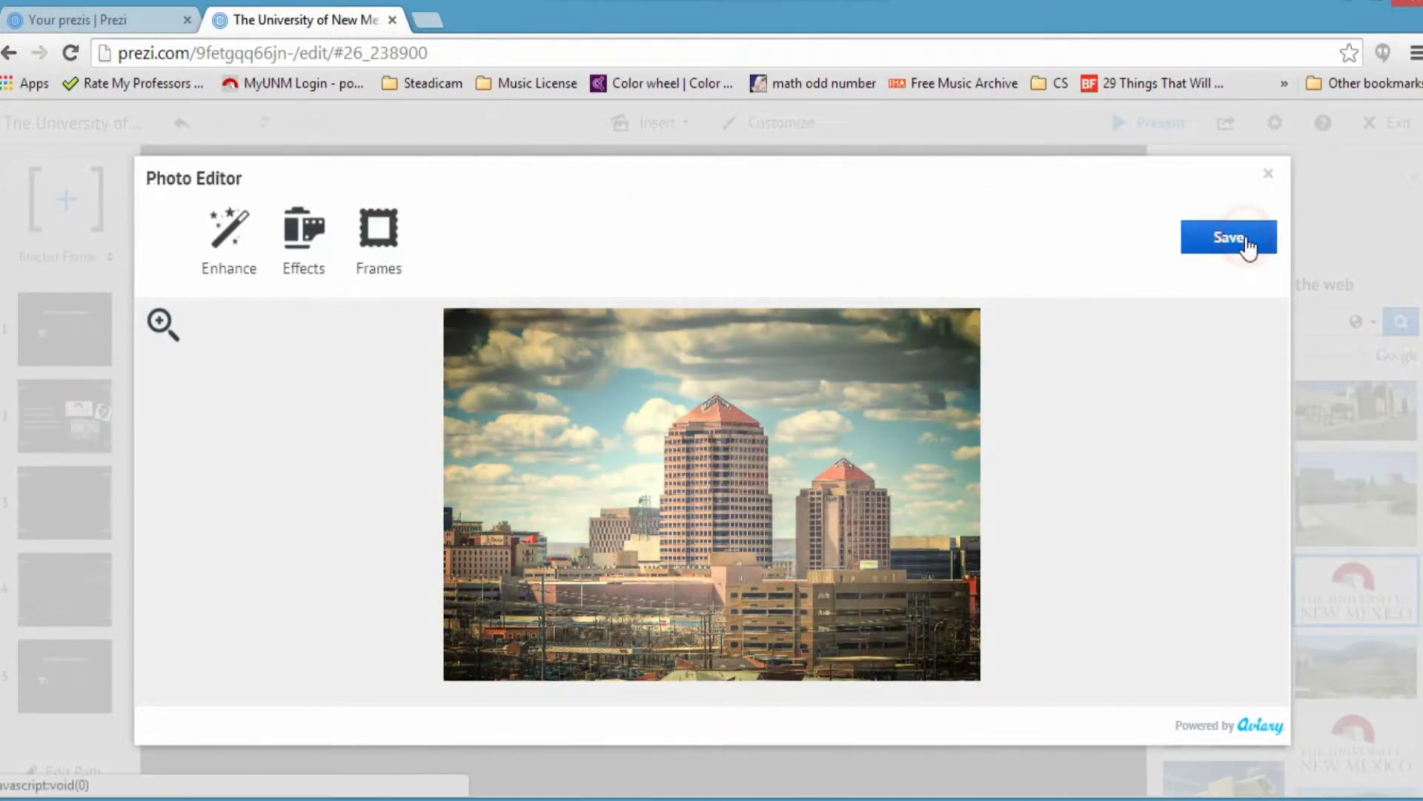
pyautogui.click(1268, 175)
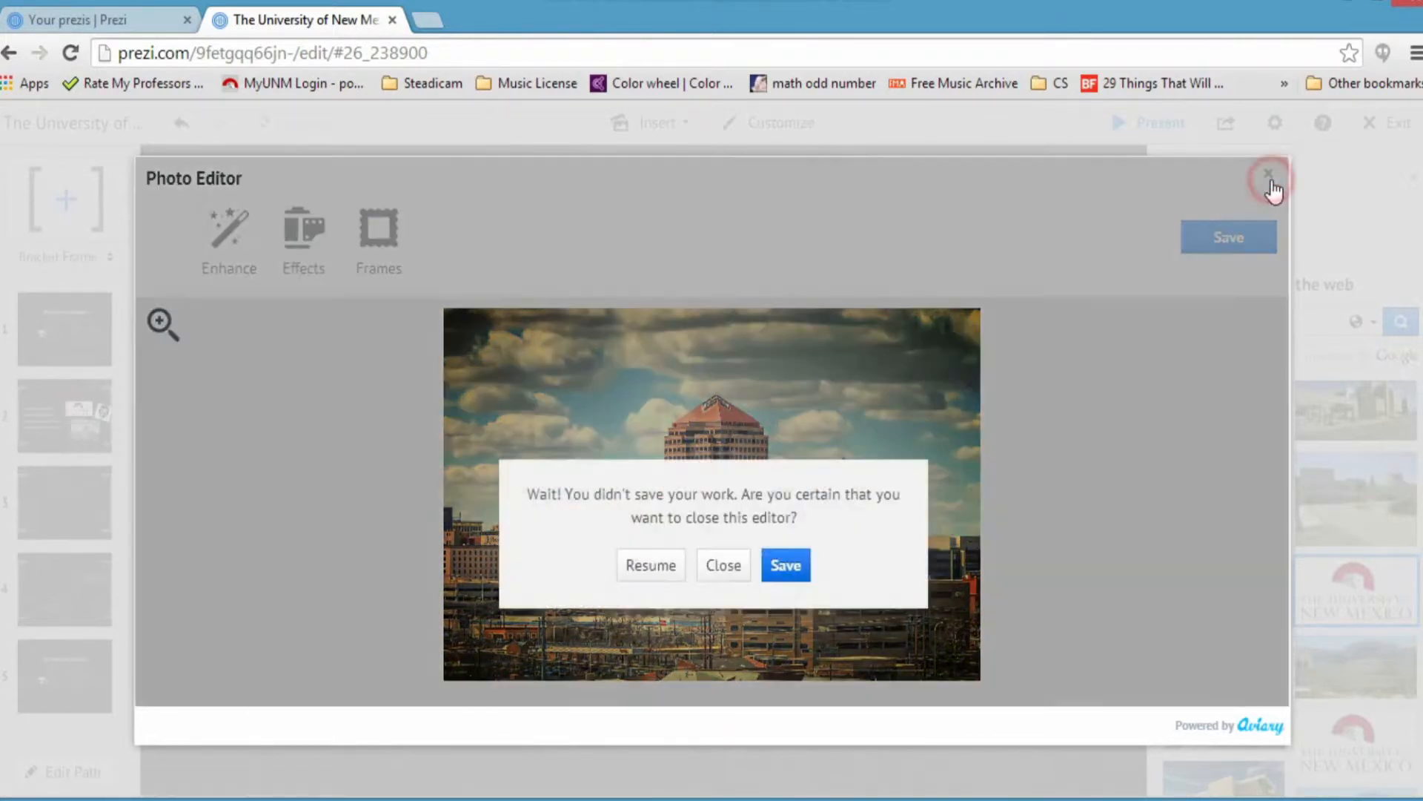
pyautogui.click(779, 567)
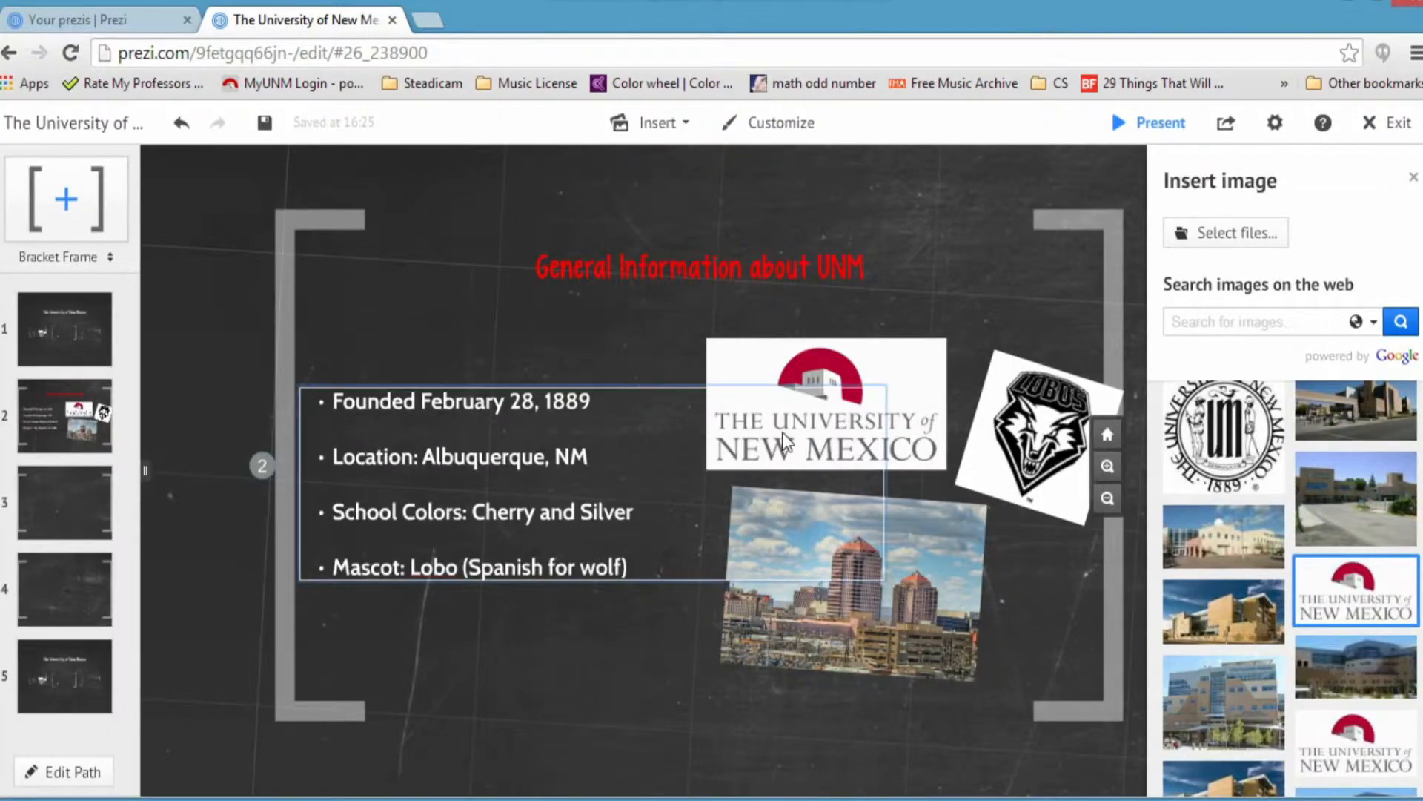
# Step: On the third frame, check the UNM Timeline title colour and nudge the portrait lower
pyautogui.click(49, 502)
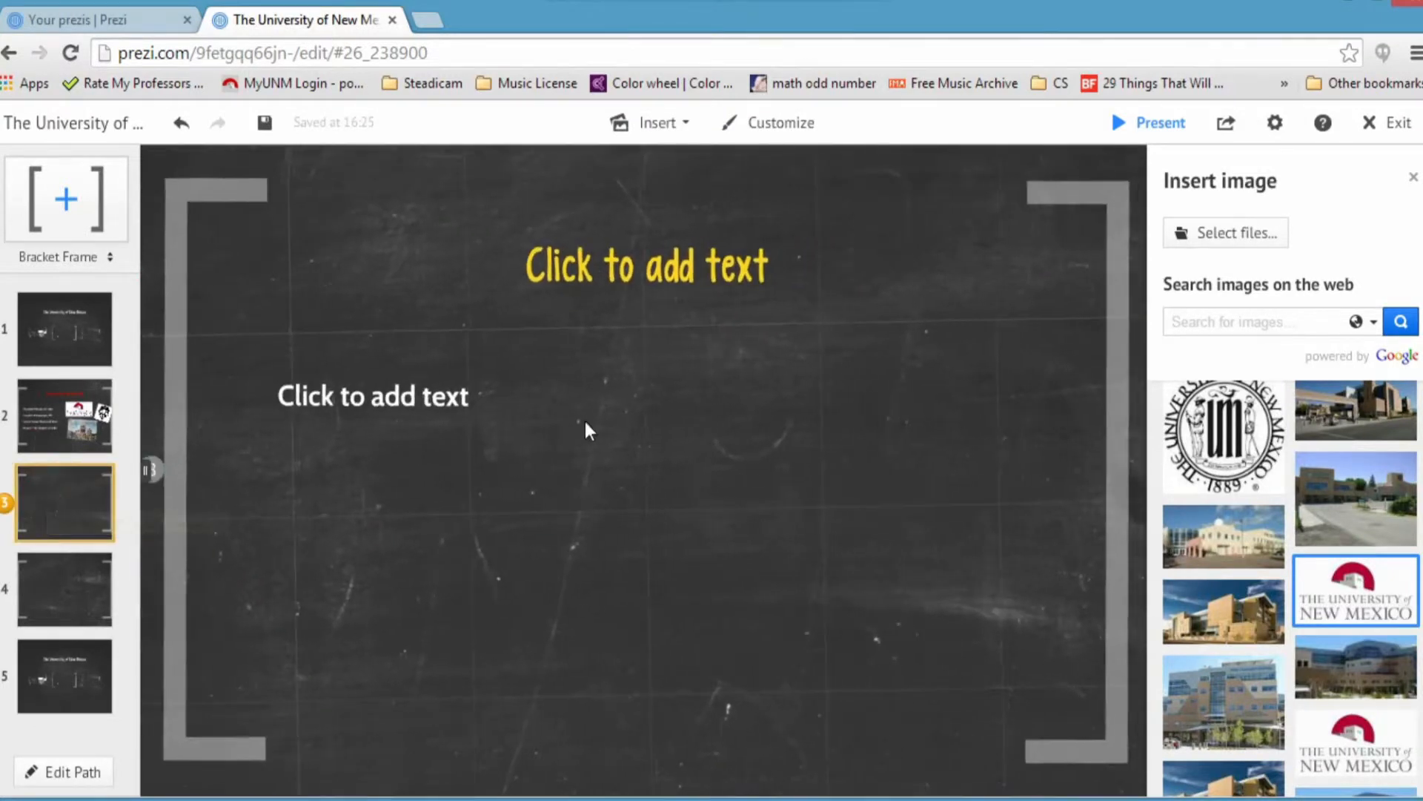
pyautogui.click(628, 290)
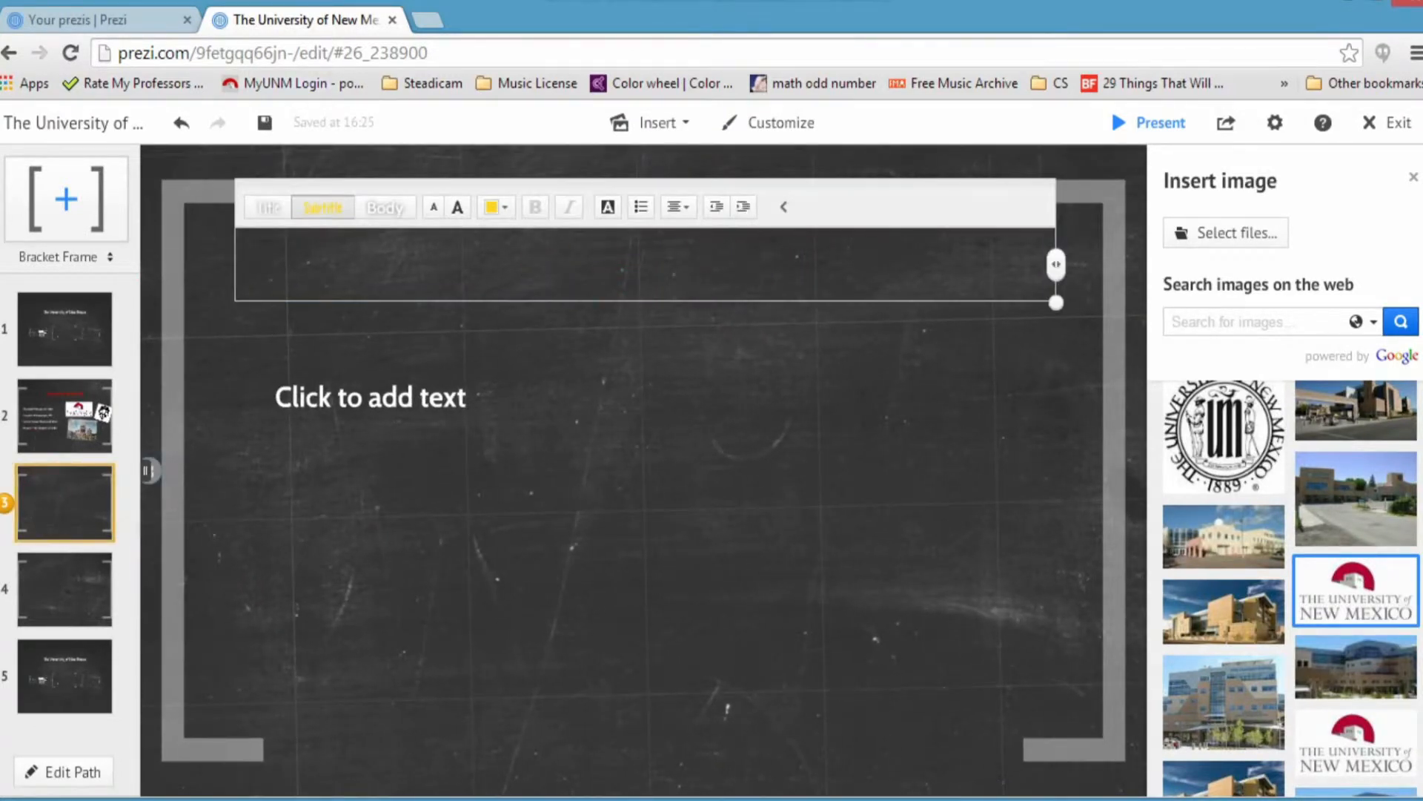
pyautogui.click(496, 208)
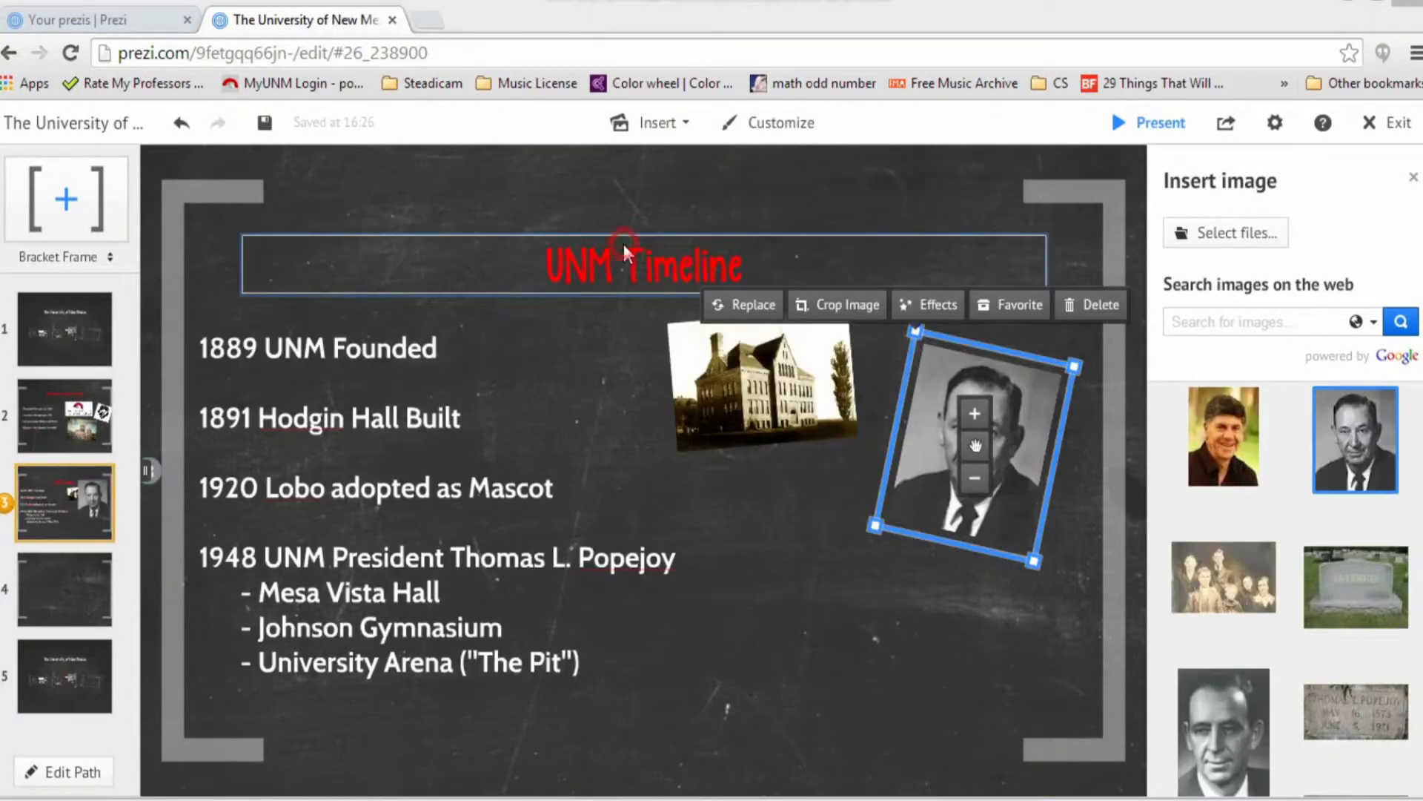
pyautogui.moveTo(983, 454); pyautogui.dragTo(986, 496)
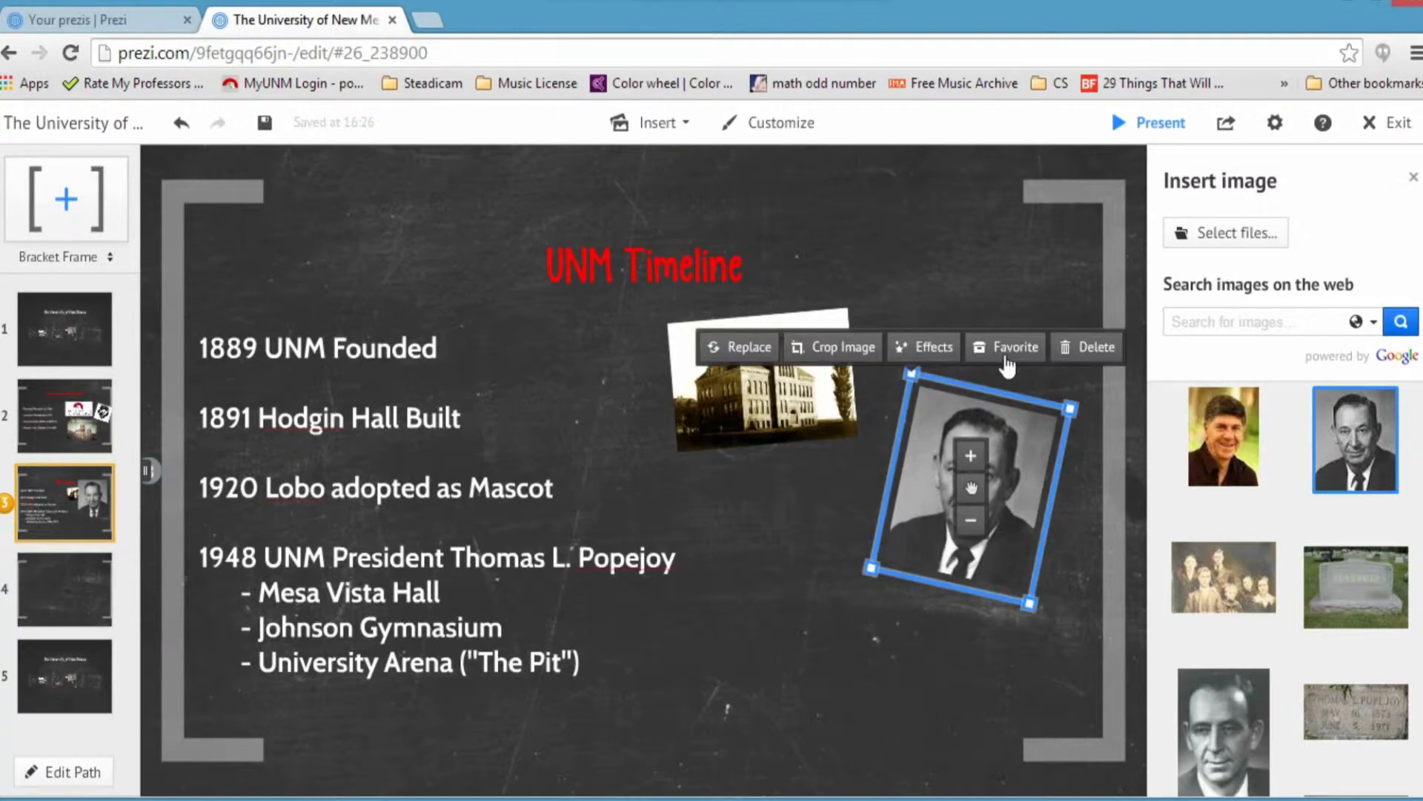
pyautogui.click(989, 237)
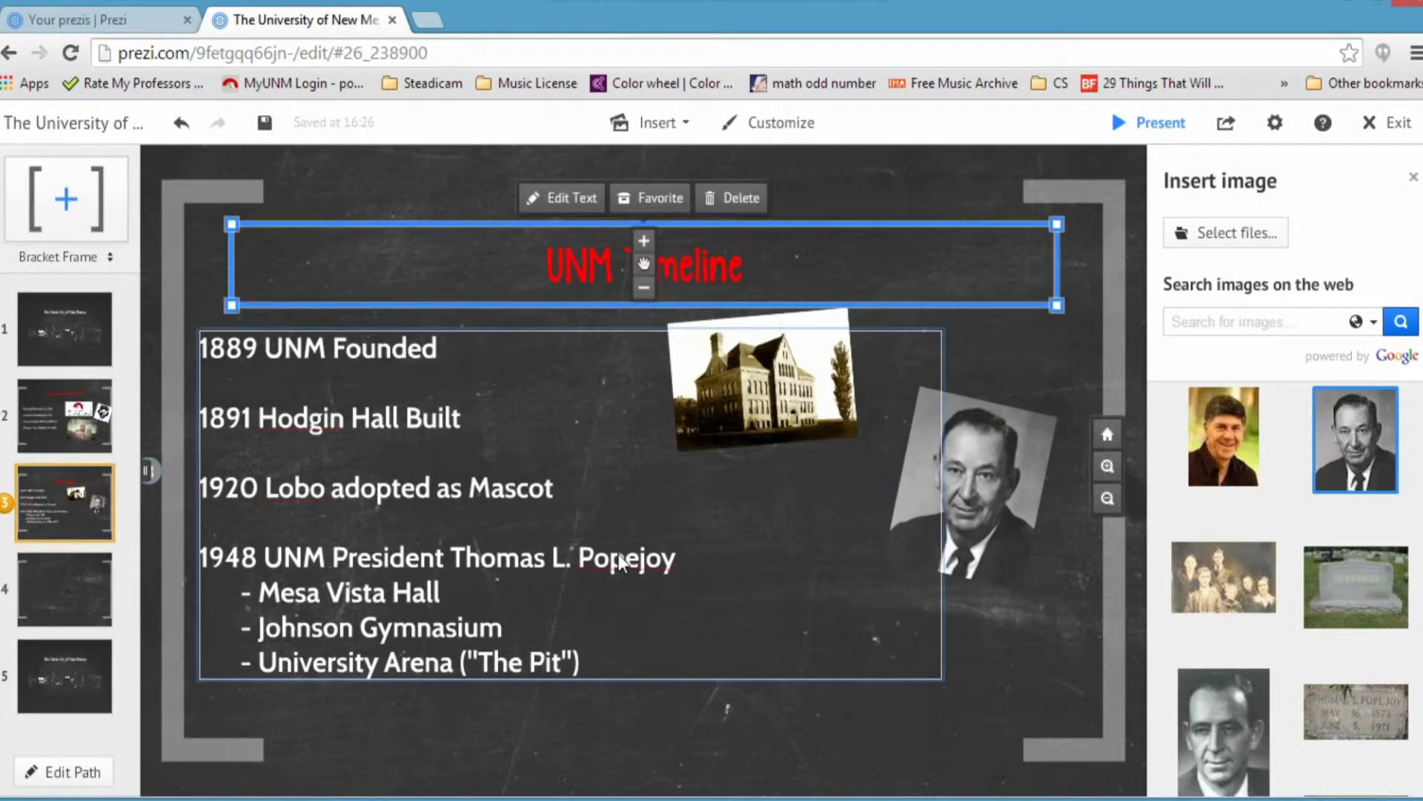
# Step: Narrow the timeline body text block and raise the Popejoy portrait beside the building photo
pyautogui.click(642, 554)
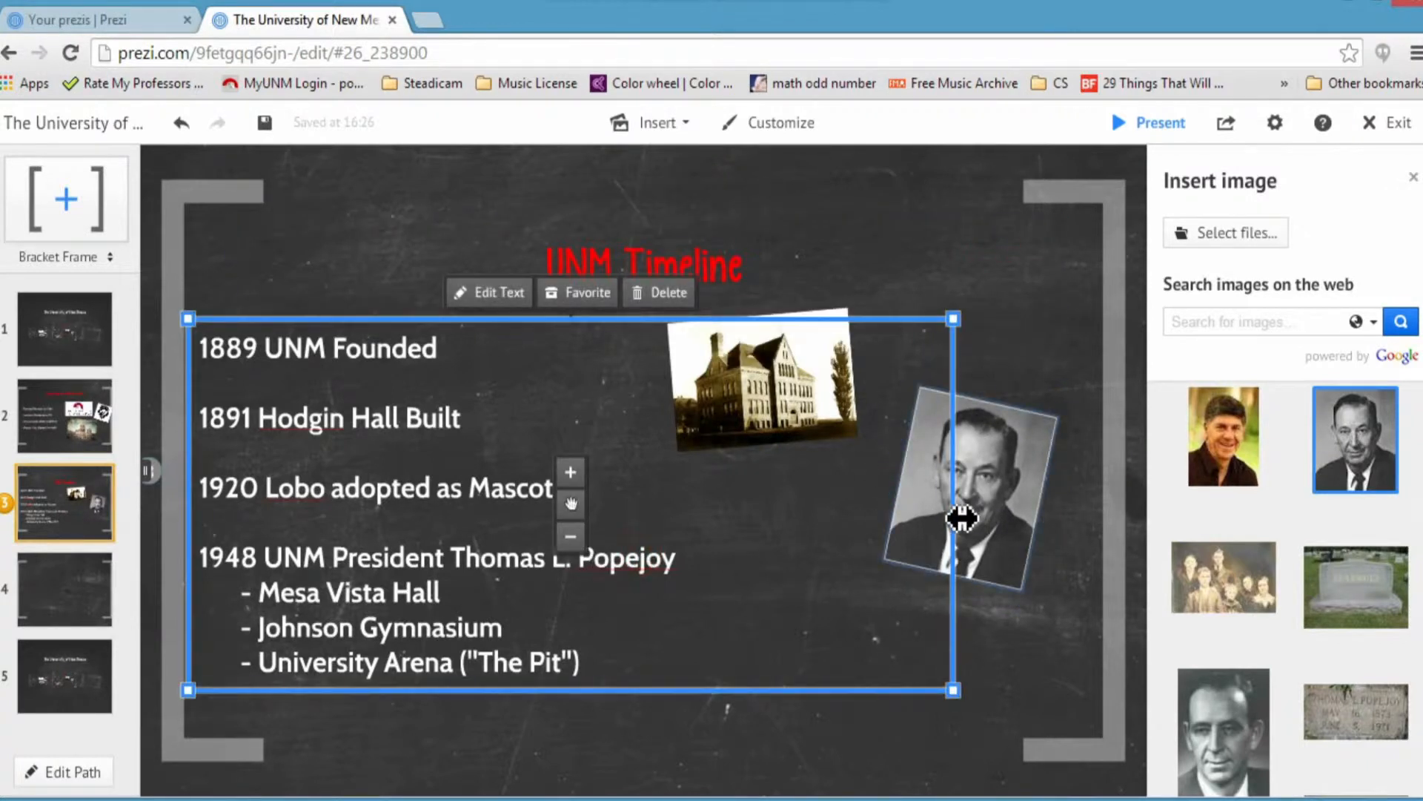
pyautogui.moveTo(588, 506)
pyautogui.mouseDown()
pyautogui.moveTo(567, 486)
pyautogui.moveTo(596, 501)
pyautogui.mouseUp()
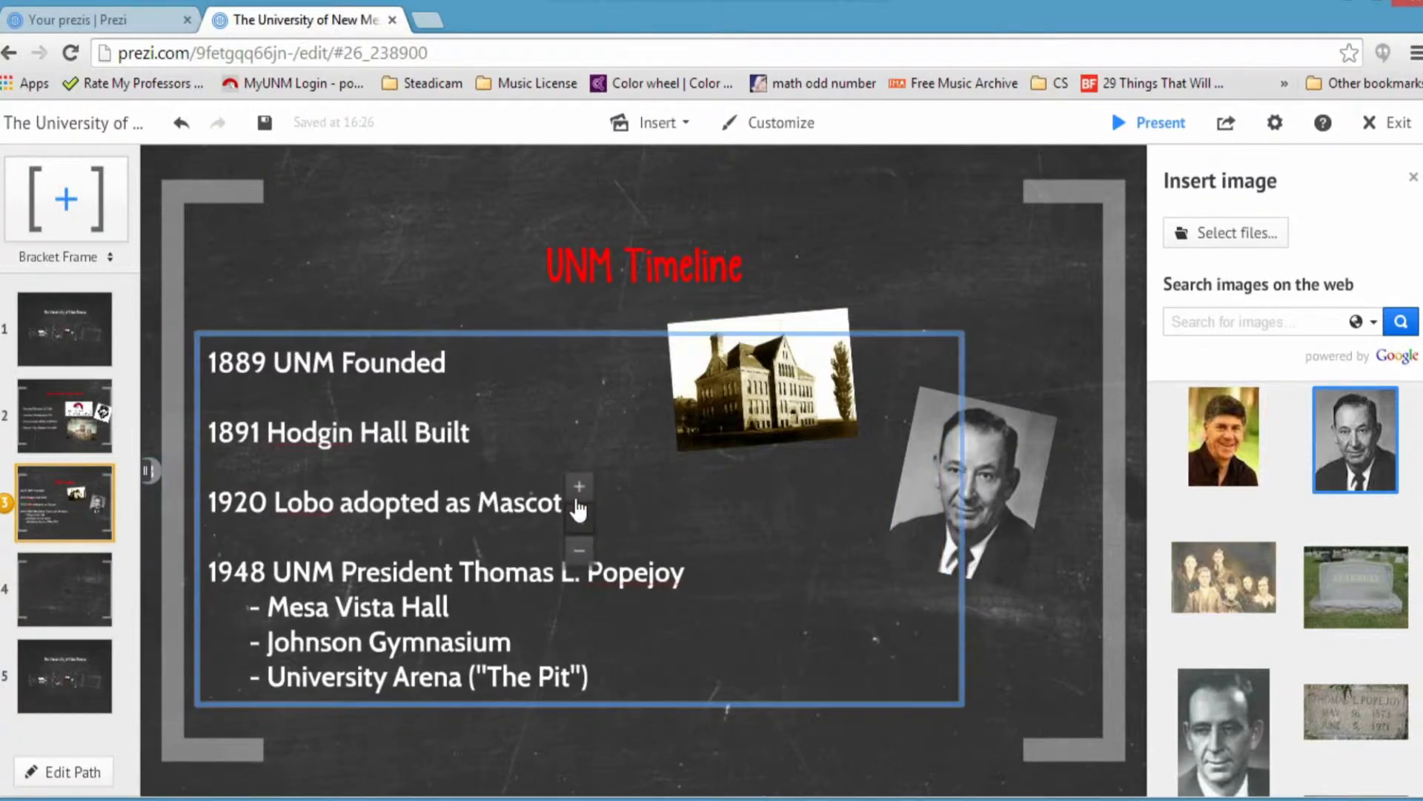
pyautogui.moveTo(973, 699)
pyautogui.mouseDown()
pyautogui.moveTo(852, 699)
pyautogui.moveTo(1001, 699)
pyautogui.moveTo(964, 695)
pyautogui.mouseUp()
pyautogui.moveTo(963, 510); pyautogui.dragTo(717, 573)
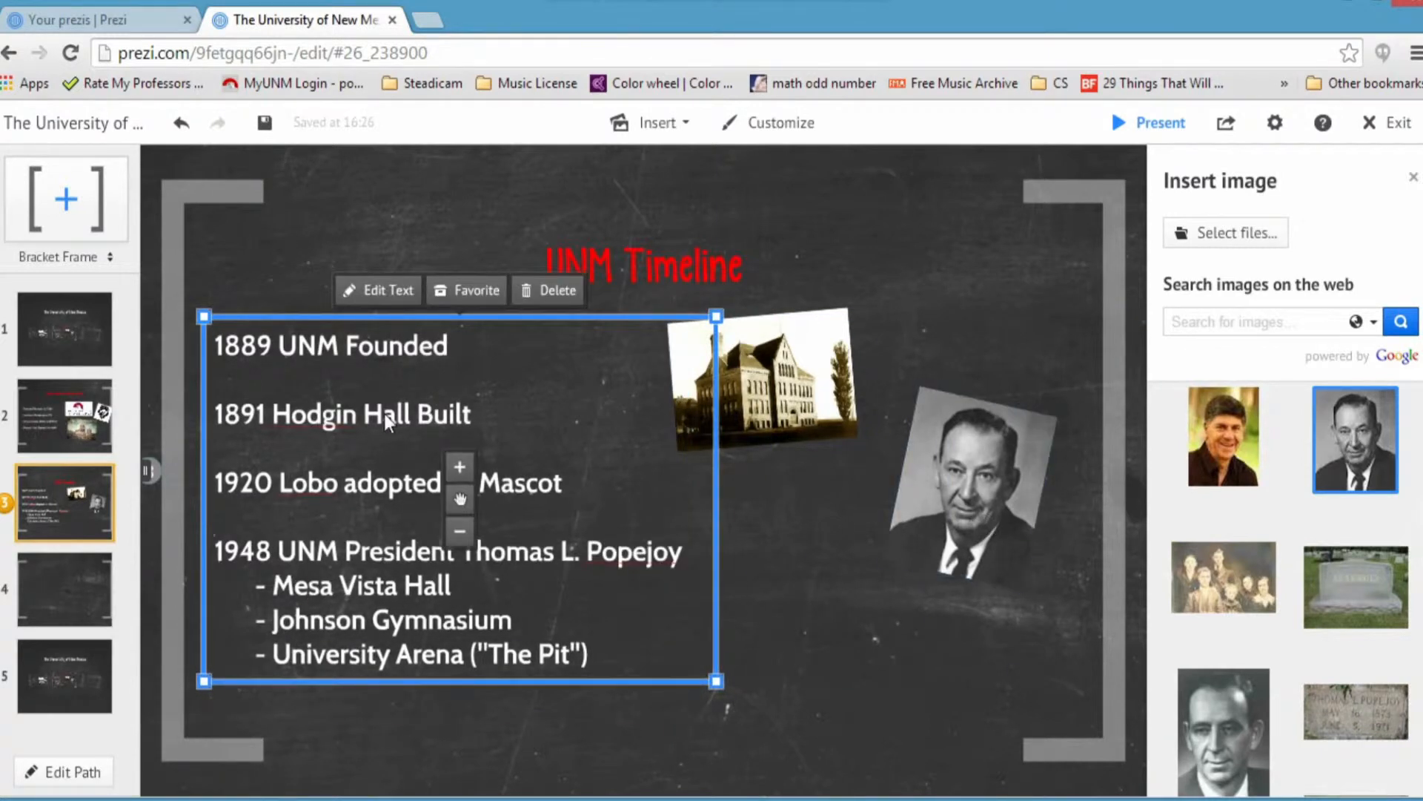
pyautogui.moveTo(981, 506); pyautogui.dragTo(999, 412)
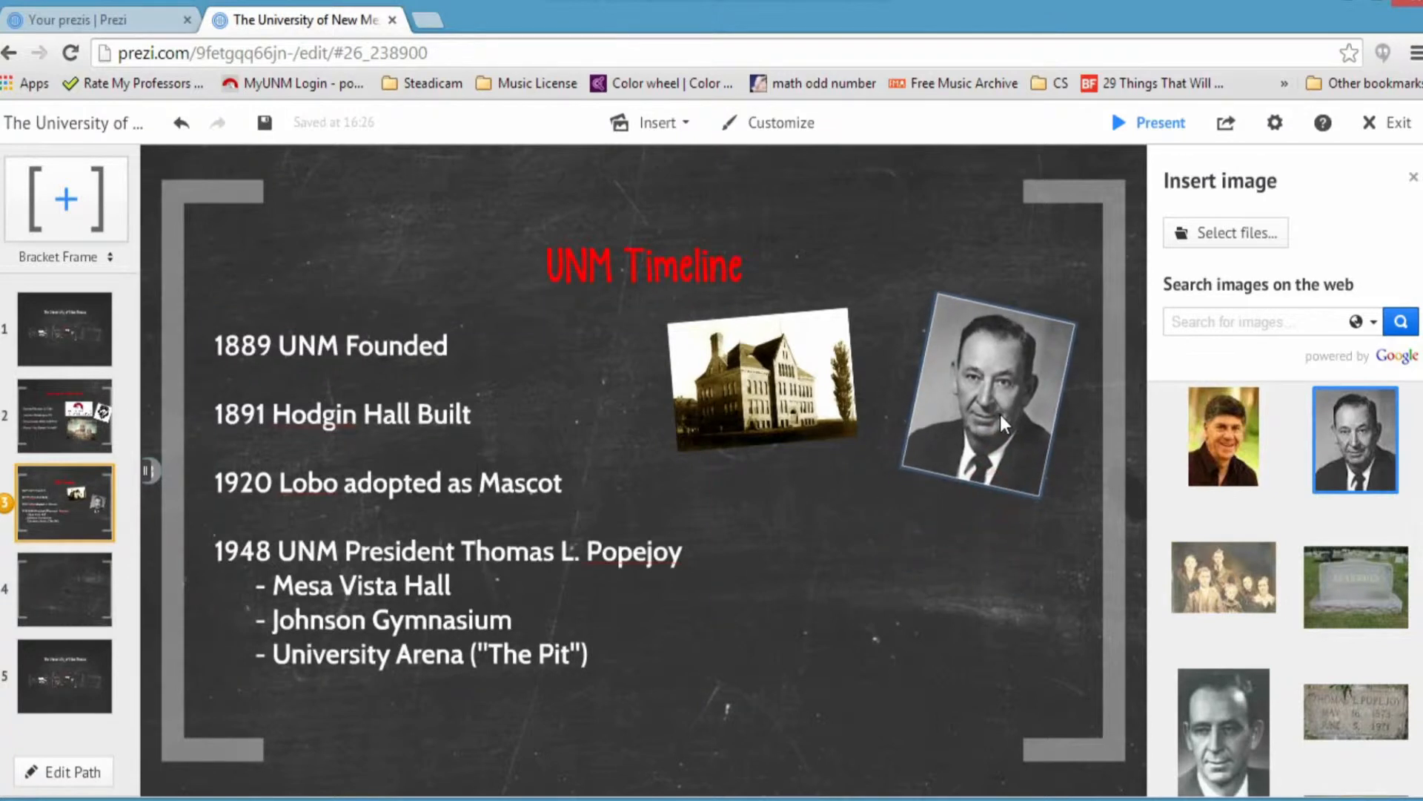
# Step: Add a text box near the portrait reading 'President Popejoy'
pyautogui.click(858, 508)
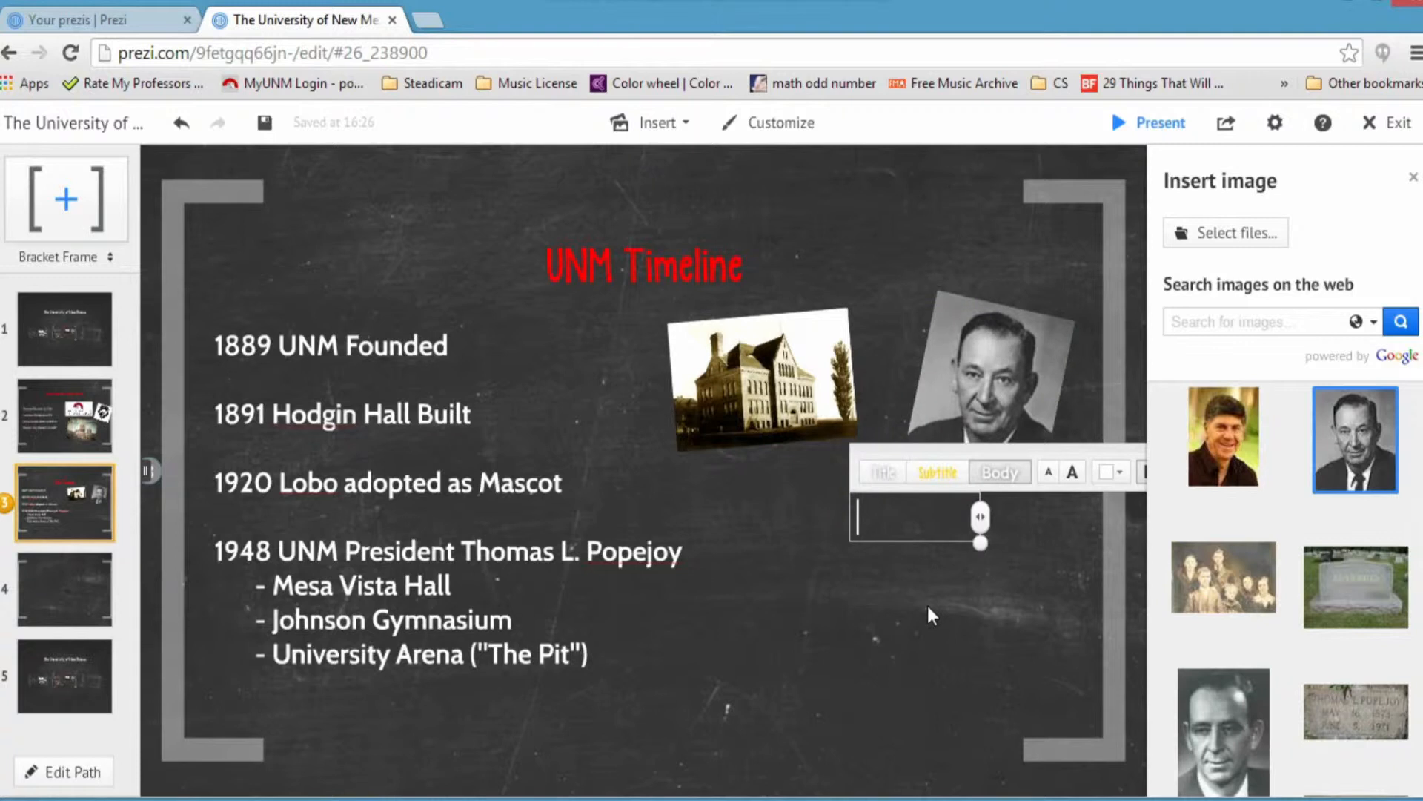
pyautogui.write('Thom')
pyautogui.press('BackSpace')
pyautogui.press('BackSpace')
pyautogui.press('BackSpace')
pyautogui.press('BackSpace')
pyautogui.write('President ')
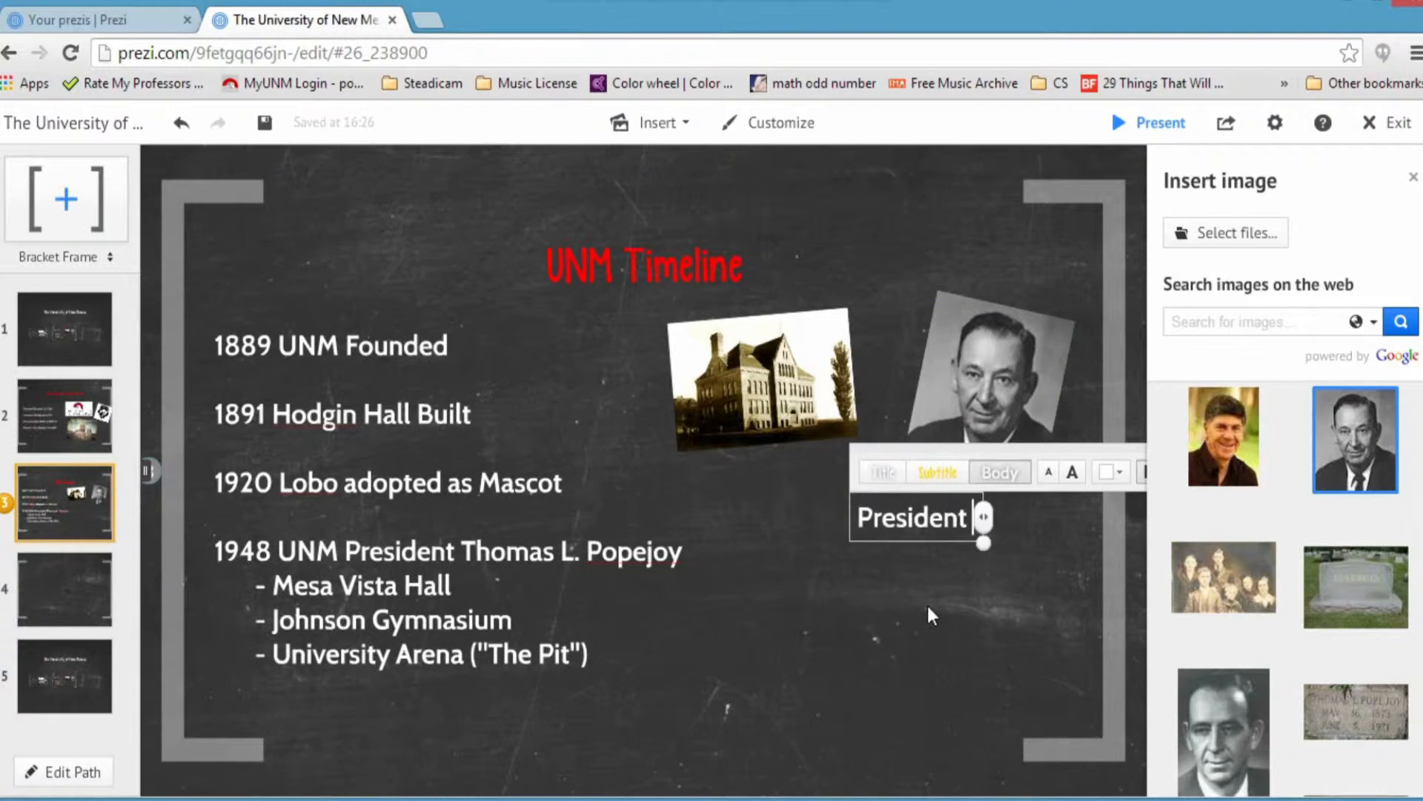
pyautogui.write('Popejoy')
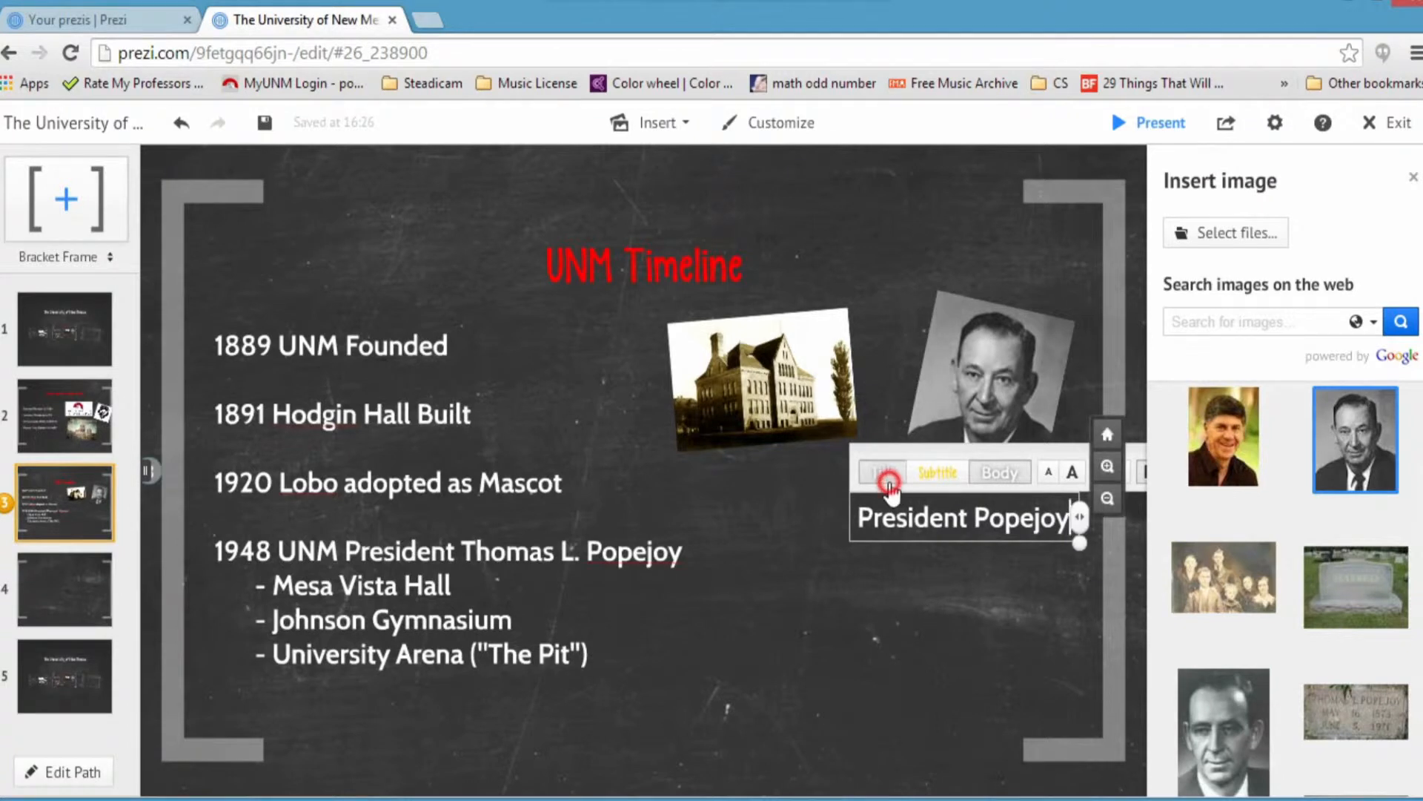
# Step: Try several text styles and set the caption to the Subtitle style
pyautogui.click(889, 483)
pyautogui.click(936, 473)
pyautogui.click(994, 472)
pyautogui.click(878, 473)
pyautogui.click(938, 472)
pyautogui.click(999, 473)
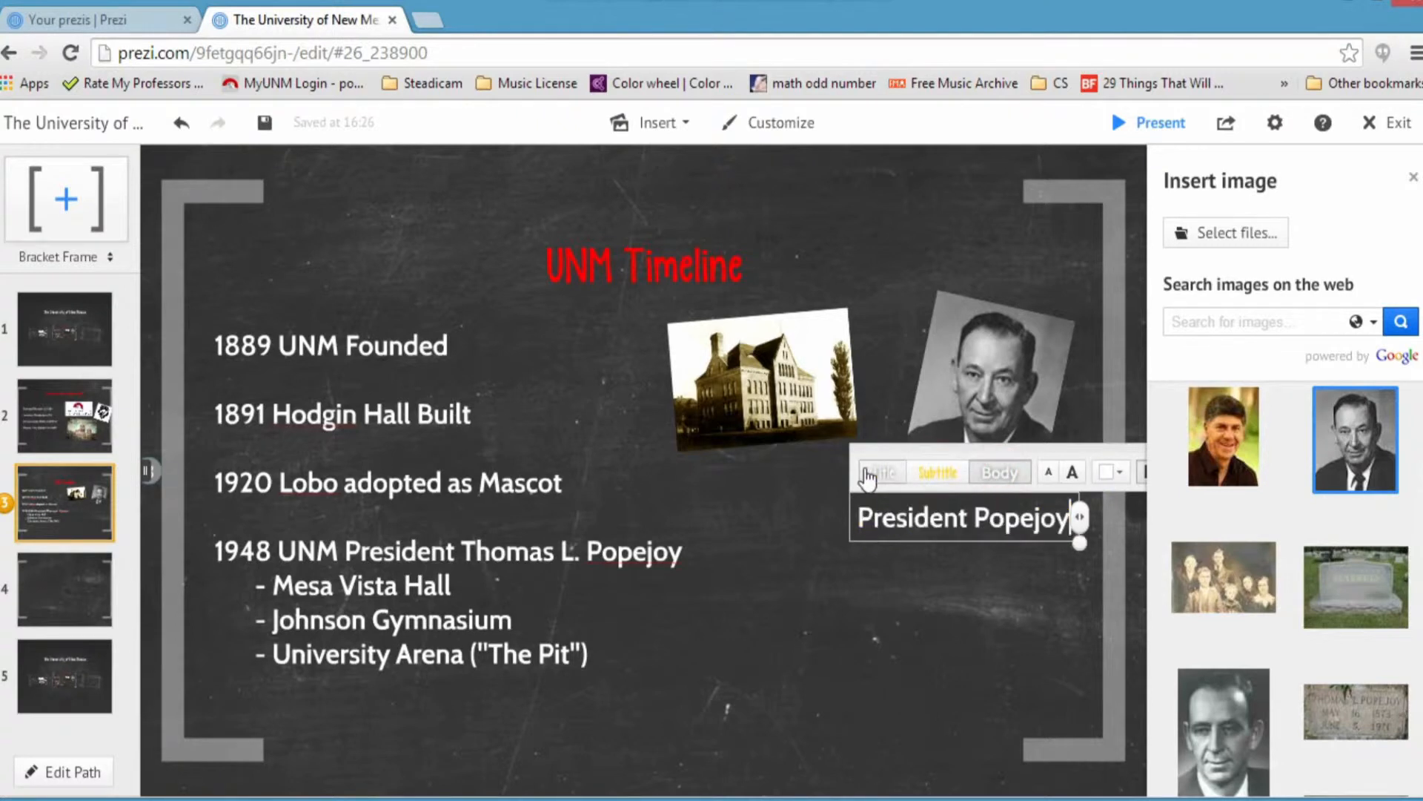
pyautogui.click(940, 472)
pyautogui.click(891, 473)
pyautogui.click(955, 473)
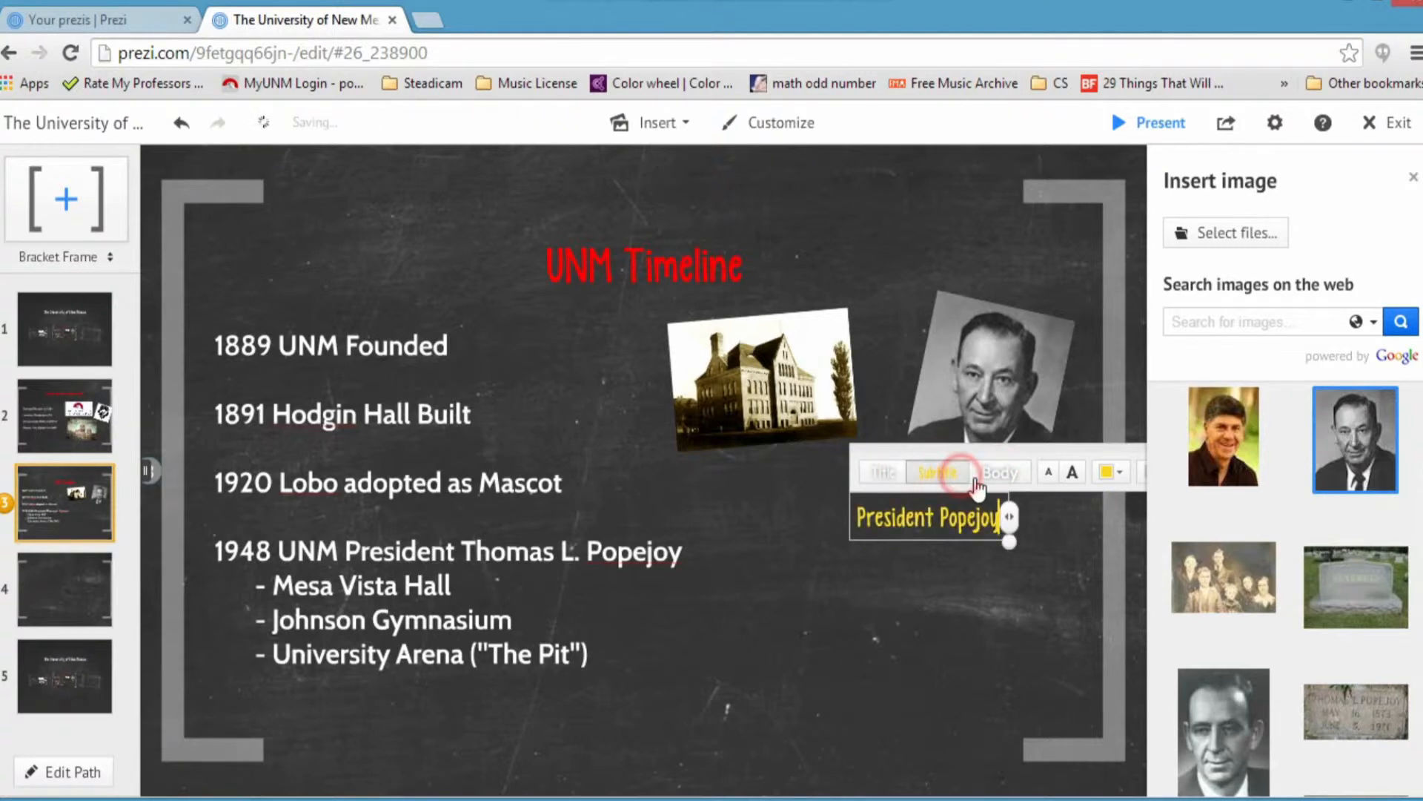
# Step: Make the President Popejoy caption red
pyautogui.click(1059, 469)
pyautogui.click(927, 474)
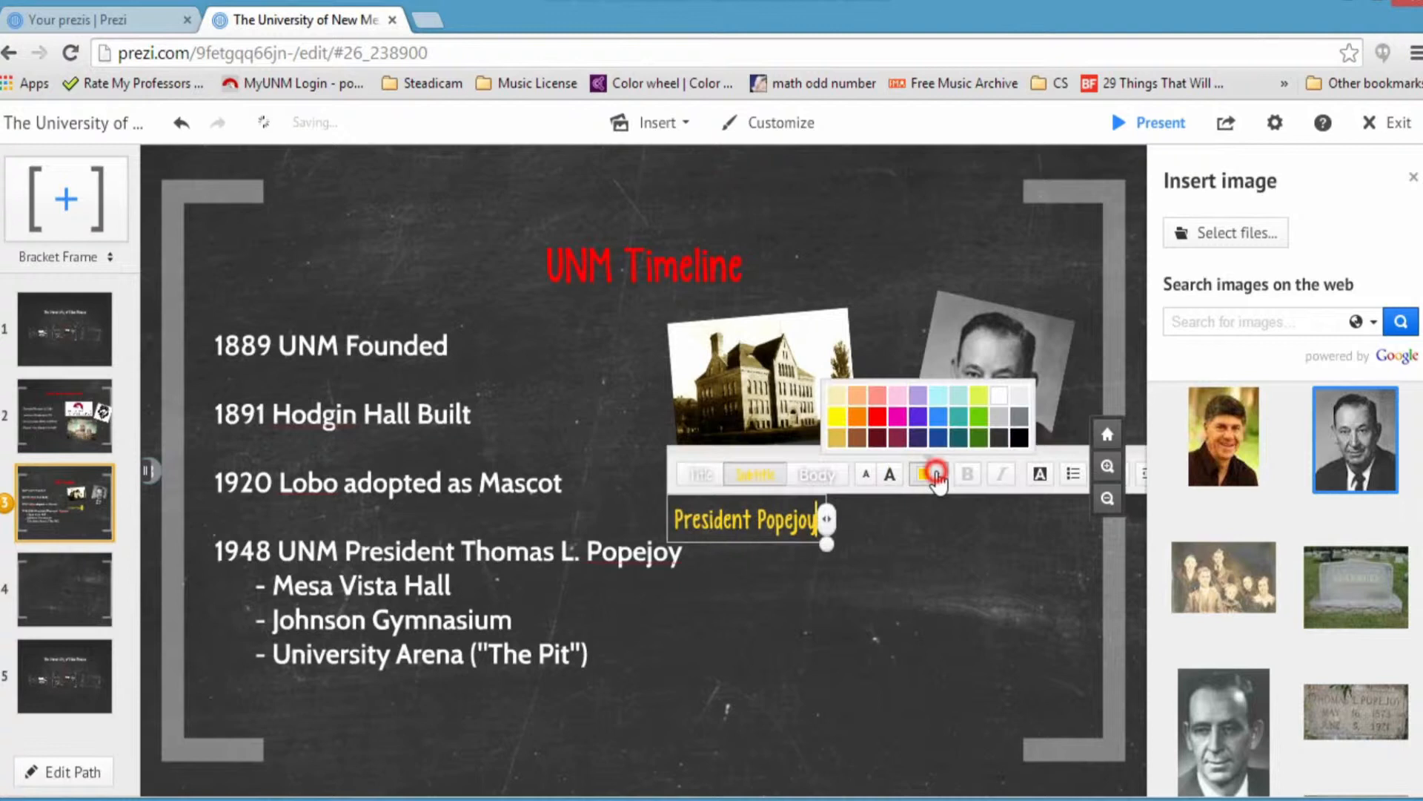
pyautogui.click(877, 417)
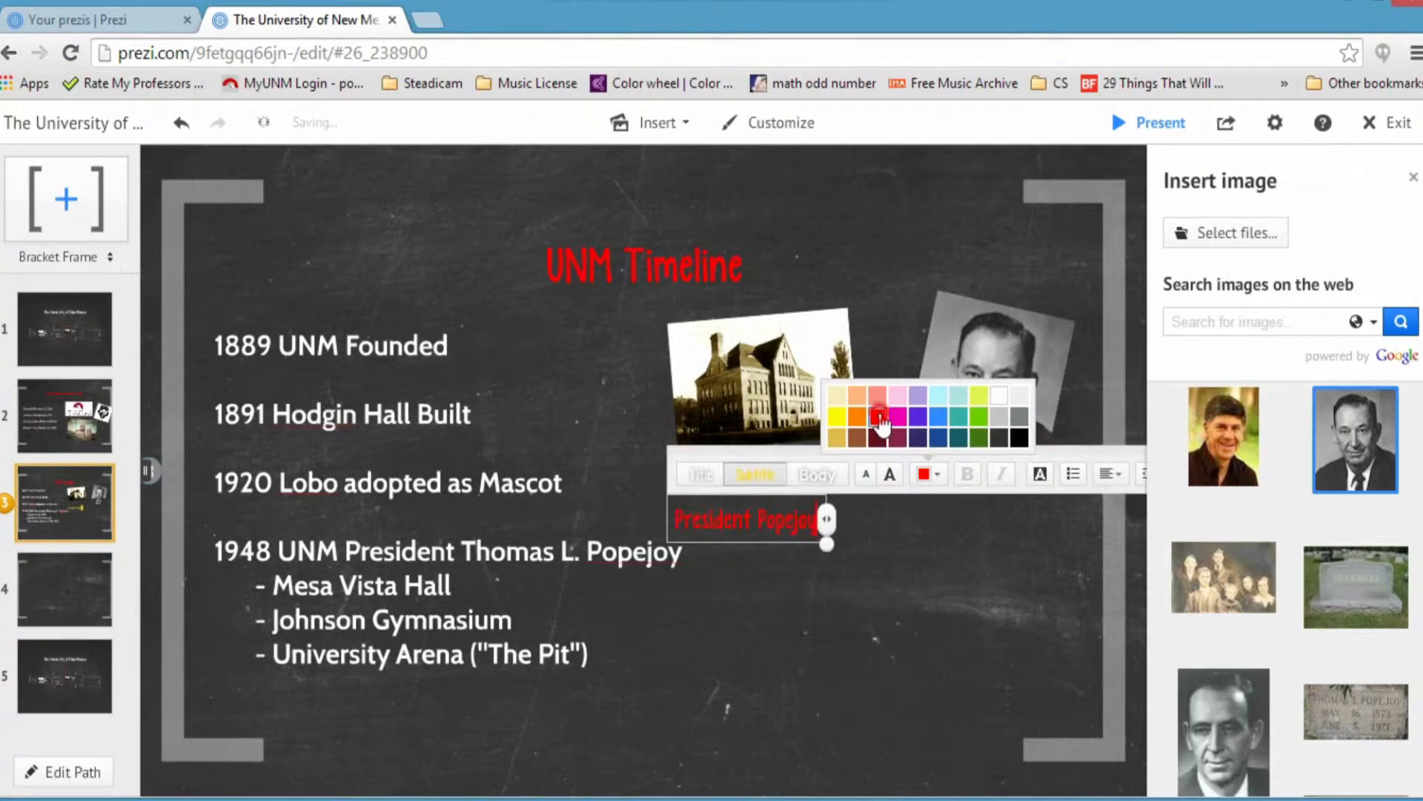
pyautogui.click(838, 557)
pyautogui.click(834, 557)
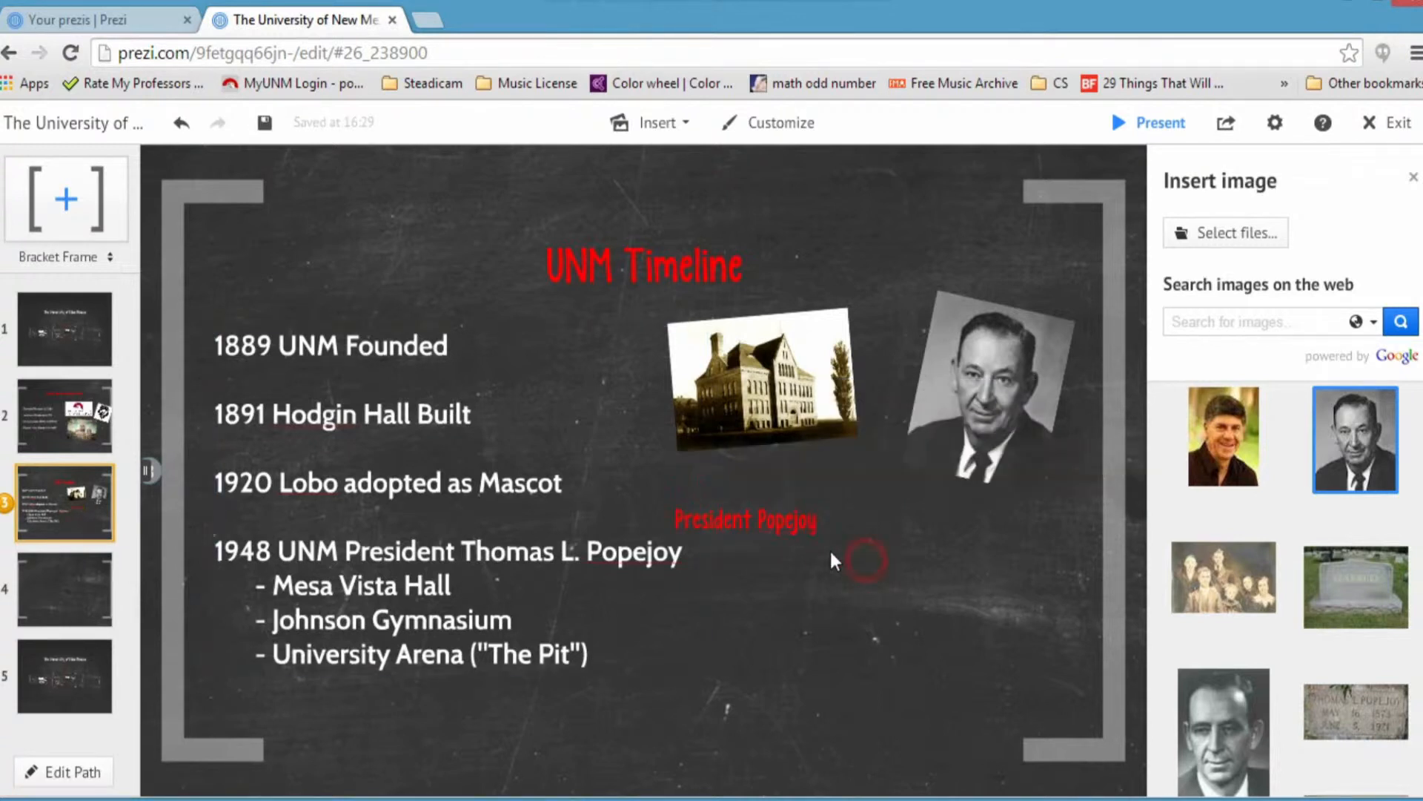
# Step: Place the caption under the portrait with a slight clockwise tilt
pyautogui.moveTo(798, 531); pyautogui.dragTo(973, 504)
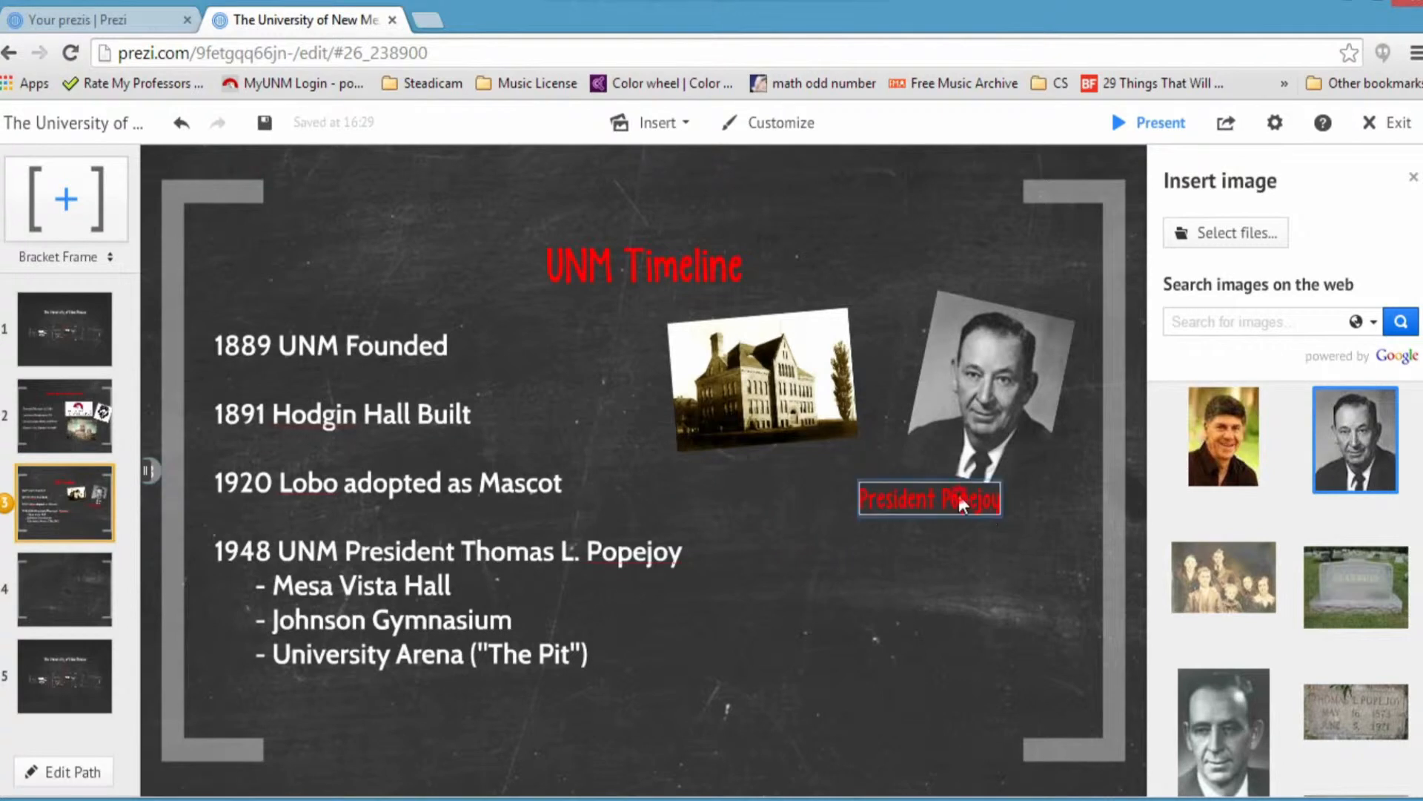
pyautogui.click(958, 495)
pyautogui.moveTo(1031, 548); pyautogui.dragTo(1002, 577)
pyautogui.moveTo(968, 522); pyautogui.dragTo(998, 513)
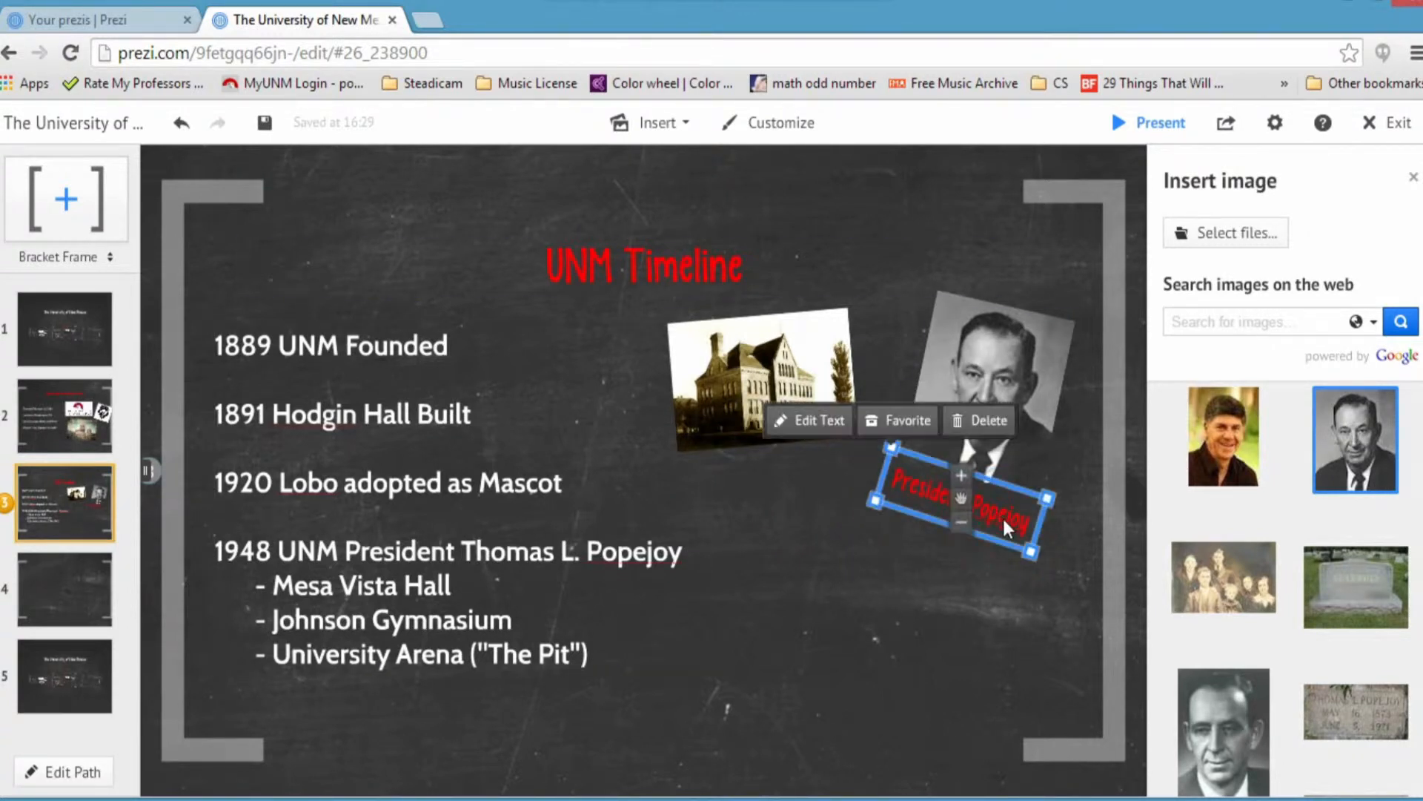
pyautogui.moveTo(1053, 586); pyautogui.dragTo(1055, 588)
pyautogui.moveTo(961, 508); pyautogui.dragTo(965, 510)
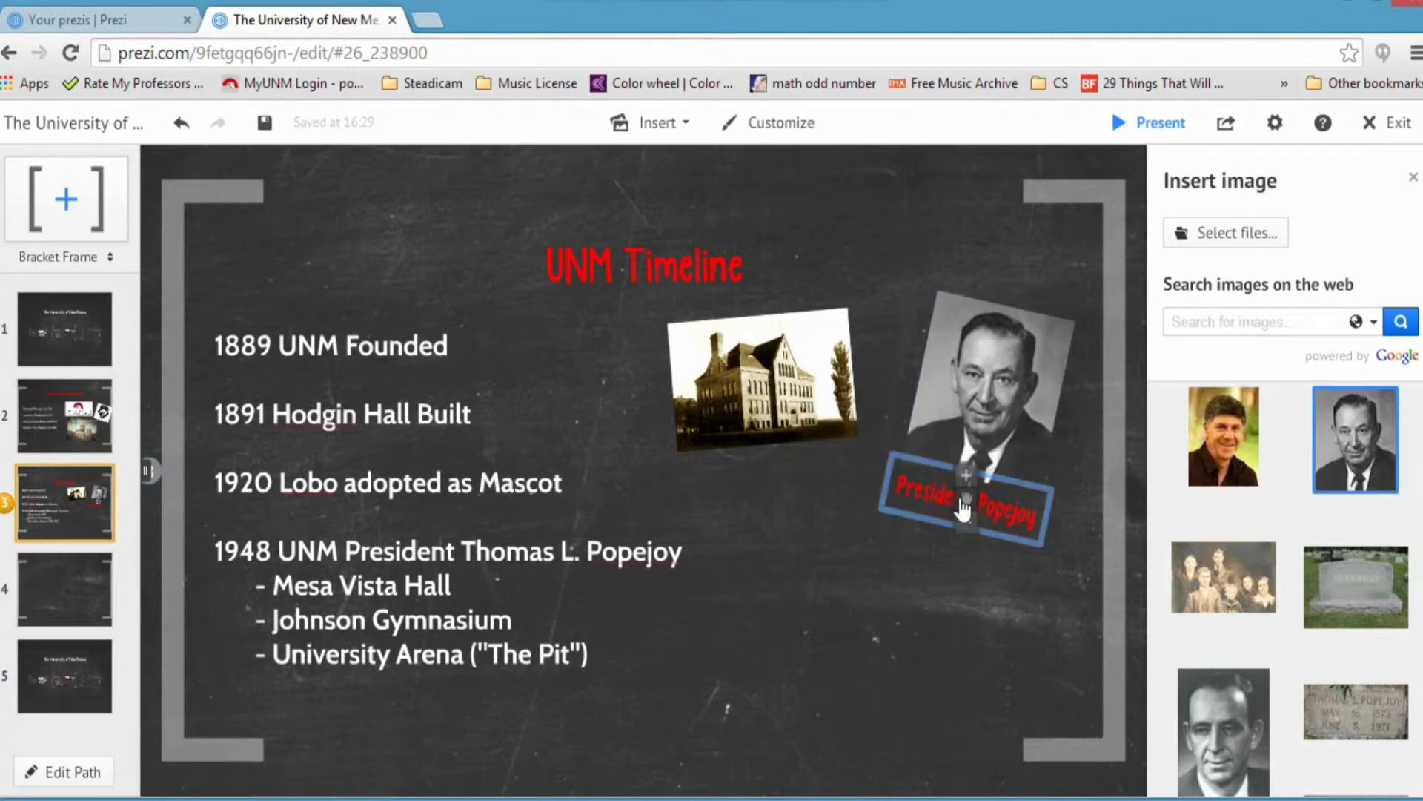
pyautogui.click(903, 568)
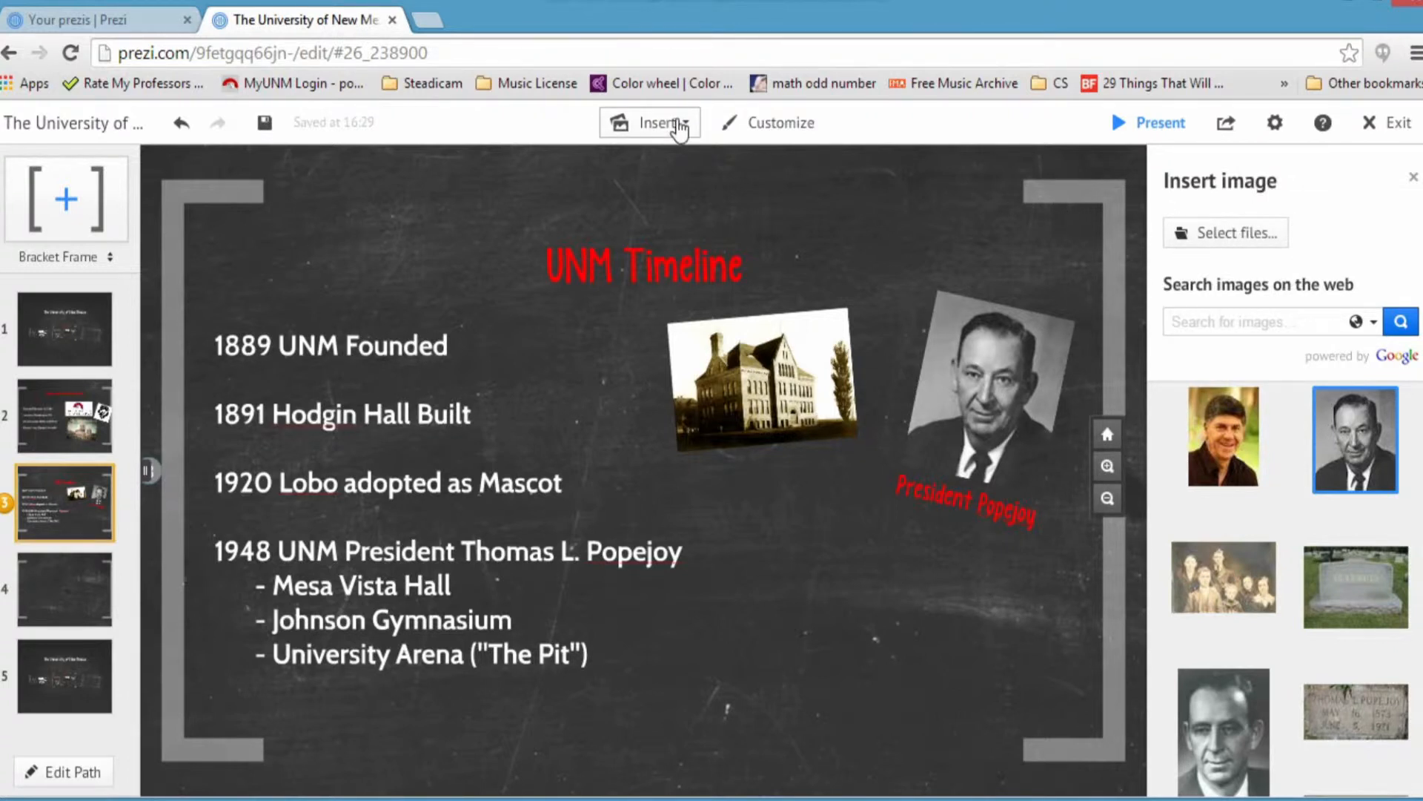
# Step: Start inserting a YouTube video and focus its link field
pyautogui.click(681, 124)
pyautogui.click(697, 215)
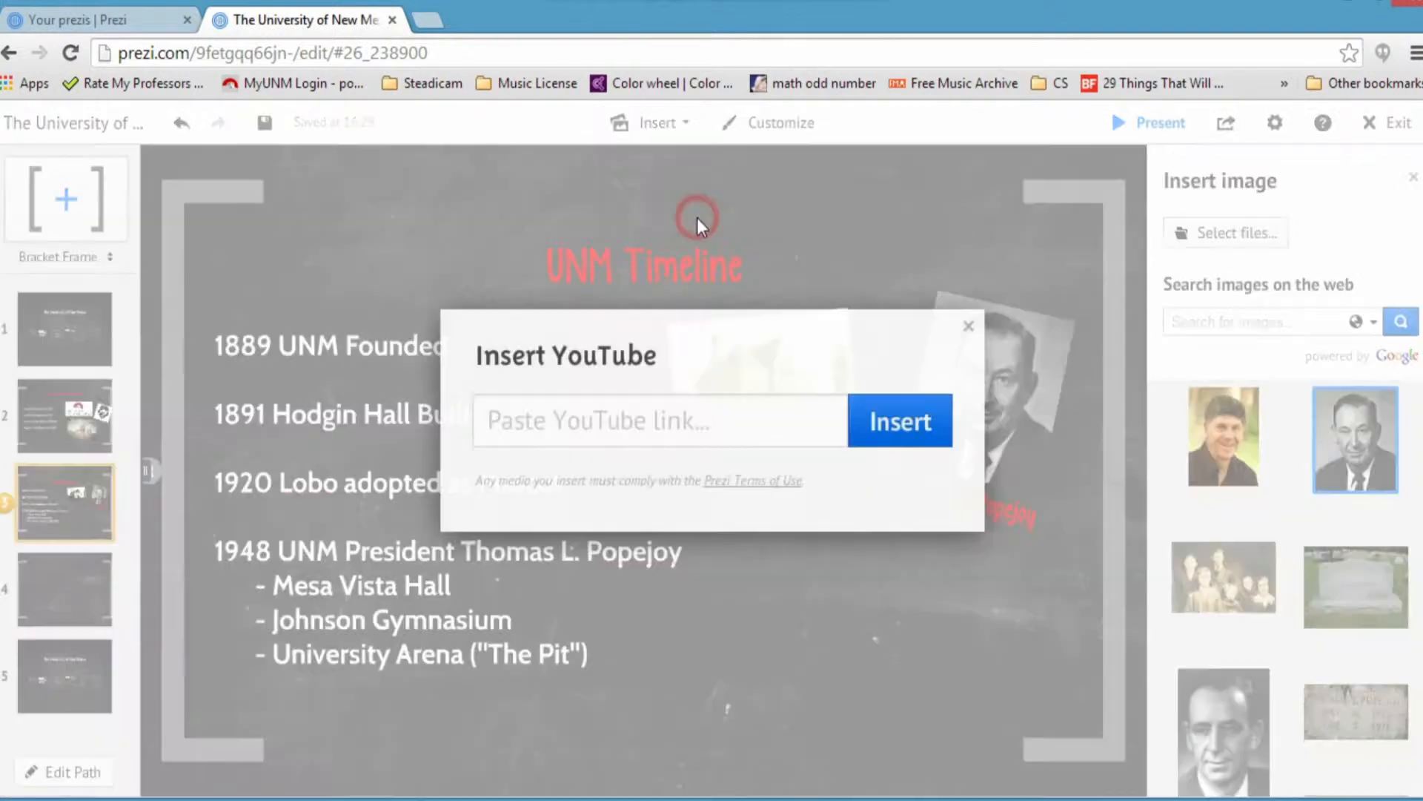
pyautogui.click(512, 420)
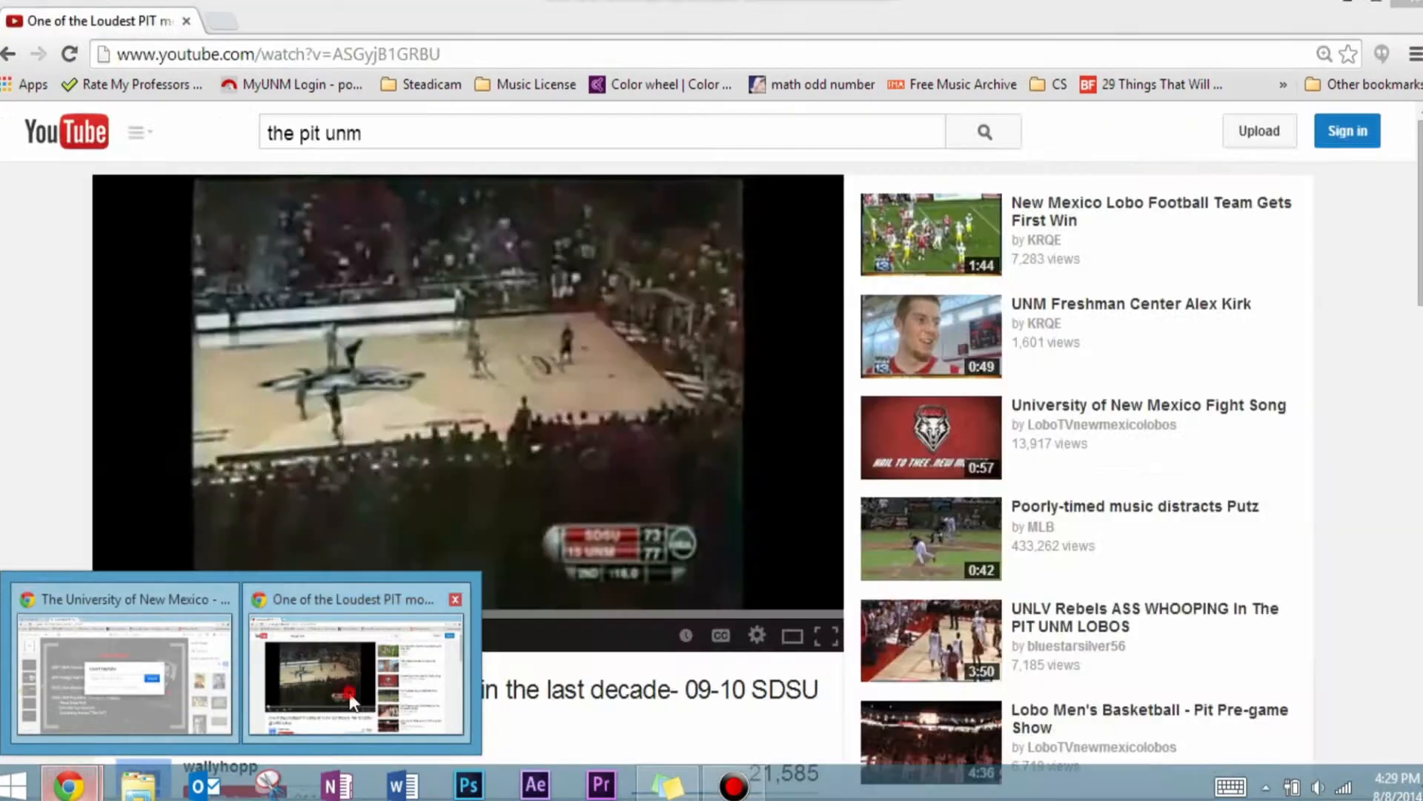
# Step: Copy the URL of the 'One of the Loudest PIT moments' YouTube video and return to Prezi
pyautogui.click(350, 692)
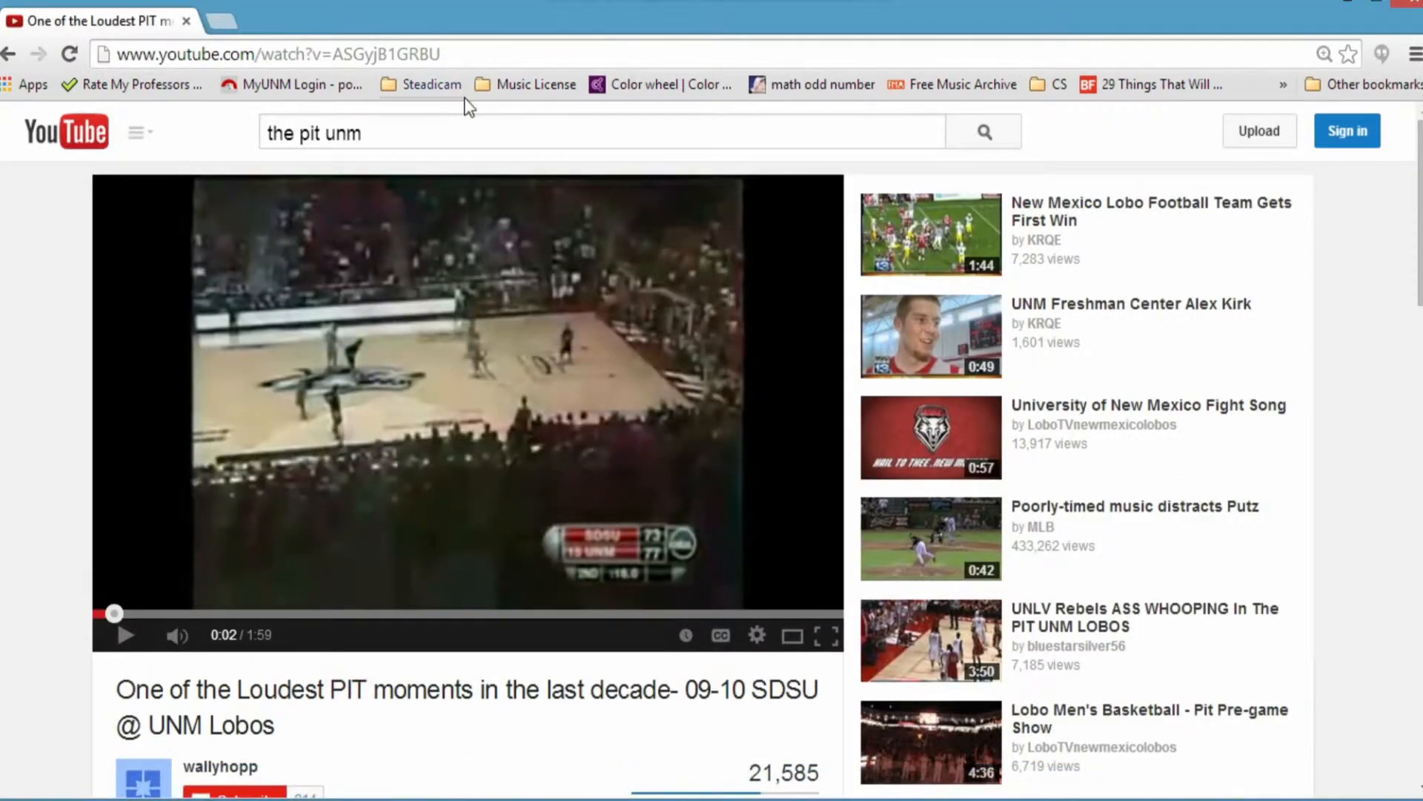
pyautogui.click(477, 49)
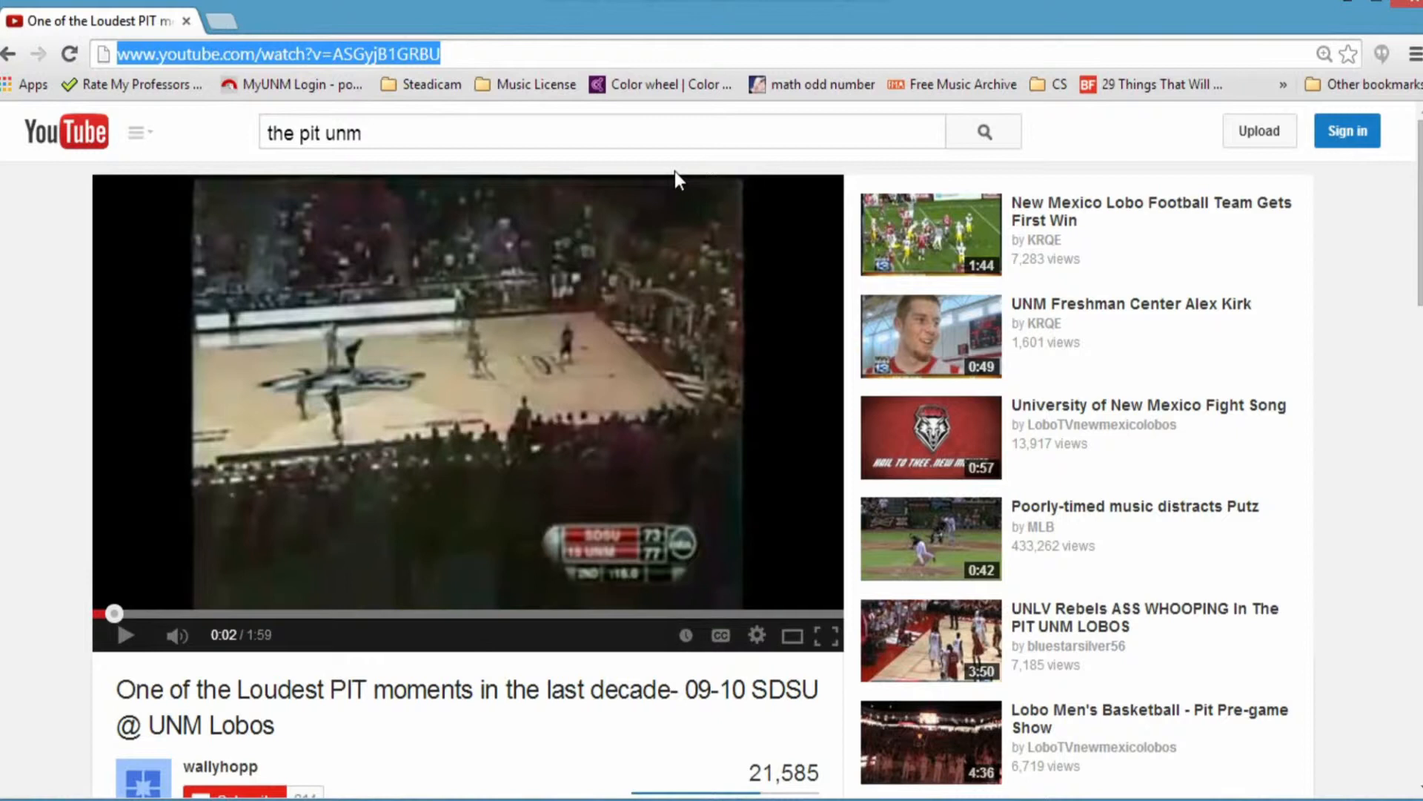
pyautogui.hotkey('alt', 'Tab')
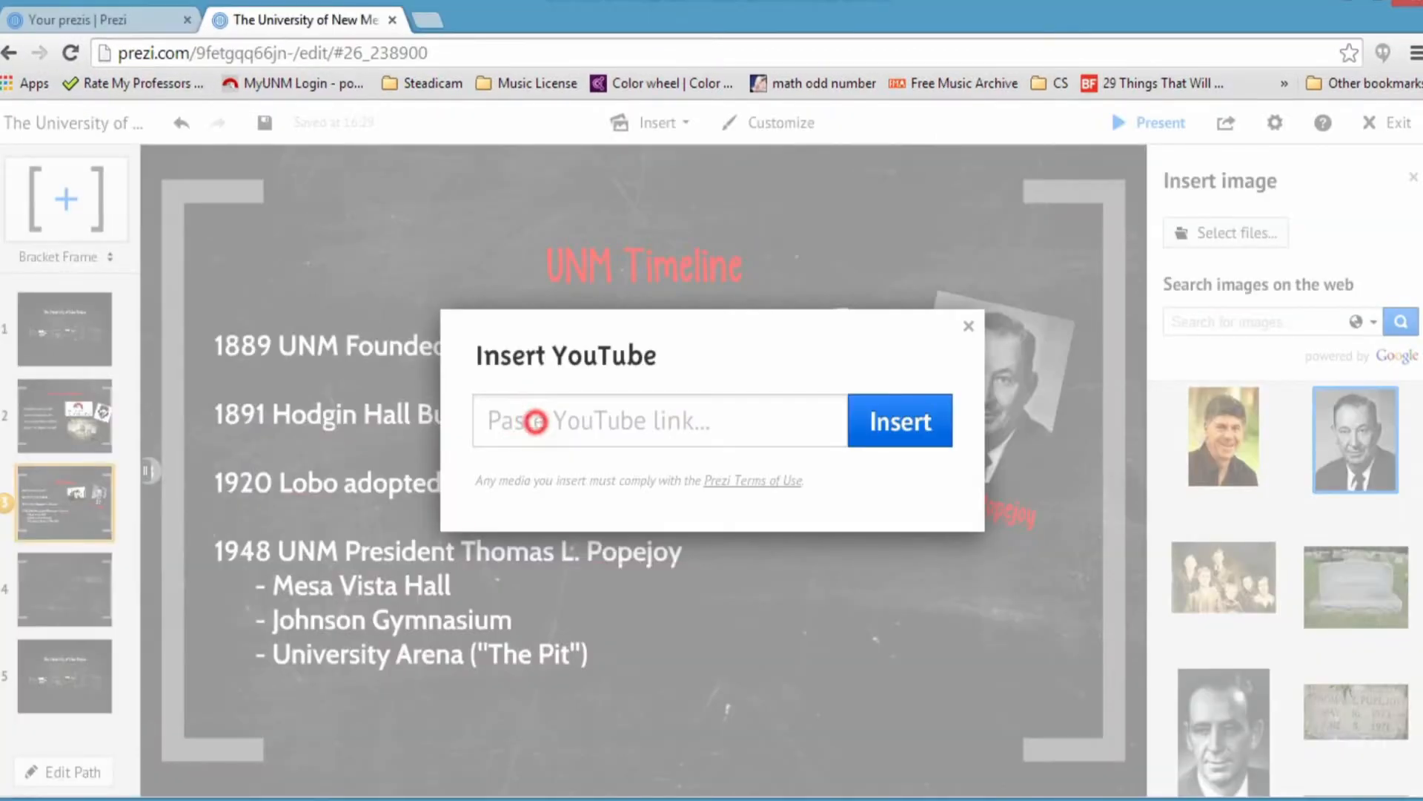
# Step: Paste the Pit video link into the YouTube field and insert the video
pyautogui.click(535, 421)
pyautogui.hotkey('ctrl', 'v')
pyautogui.click(900, 436)
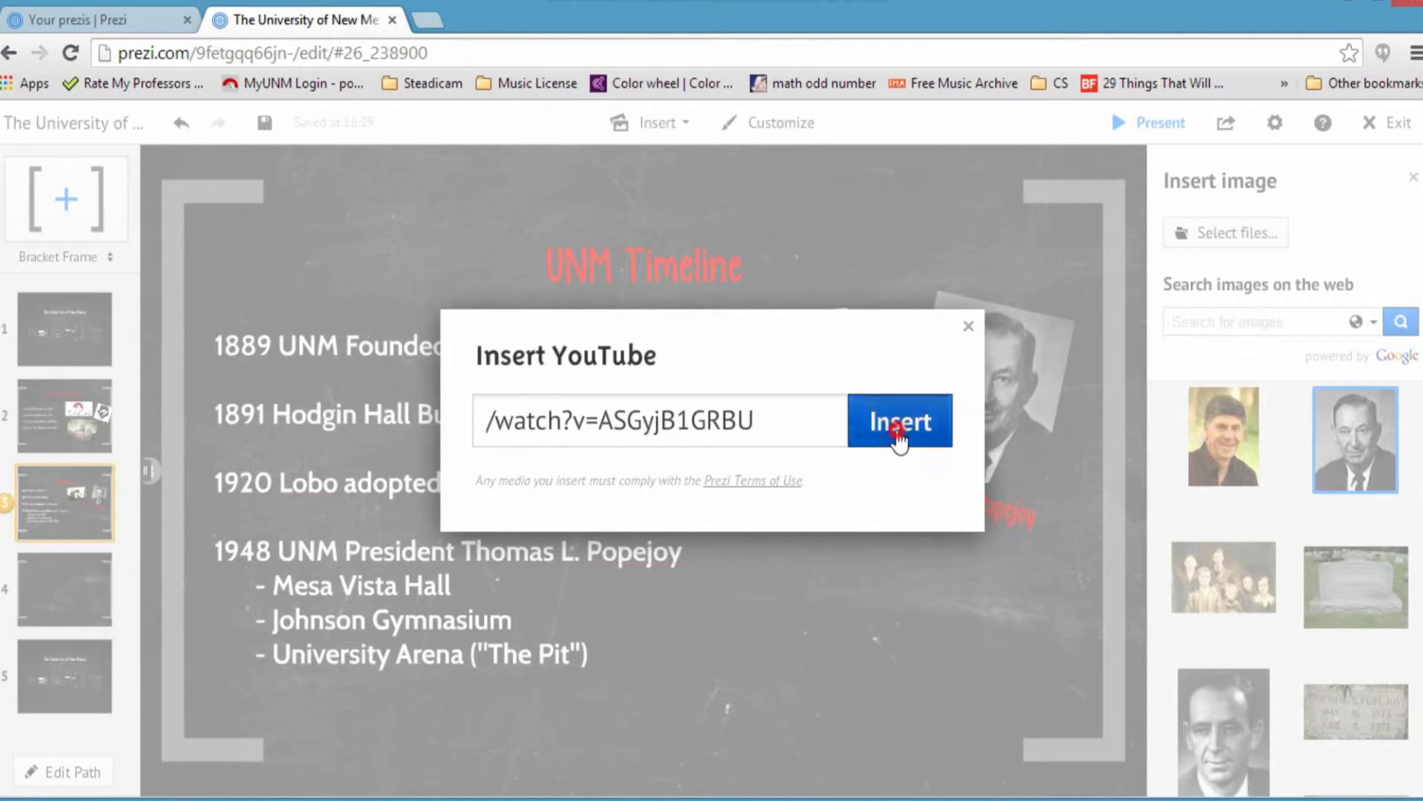
# Step: Enlarge the video, keep it upright at the slide's lower right, then zoom out to the overview
pyautogui.moveTo(715, 591); pyautogui.dragTo(766, 614)
pyautogui.moveTo(549, 449); pyautogui.dragTo(866, 602)
pyautogui.moveTo(1089, 400); pyautogui.dragTo(953, 533)
pyautogui.moveTo(841, 593); pyautogui.dragTo(844, 642)
pyautogui.moveTo(949, 554); pyautogui.dragTo(969, 553)
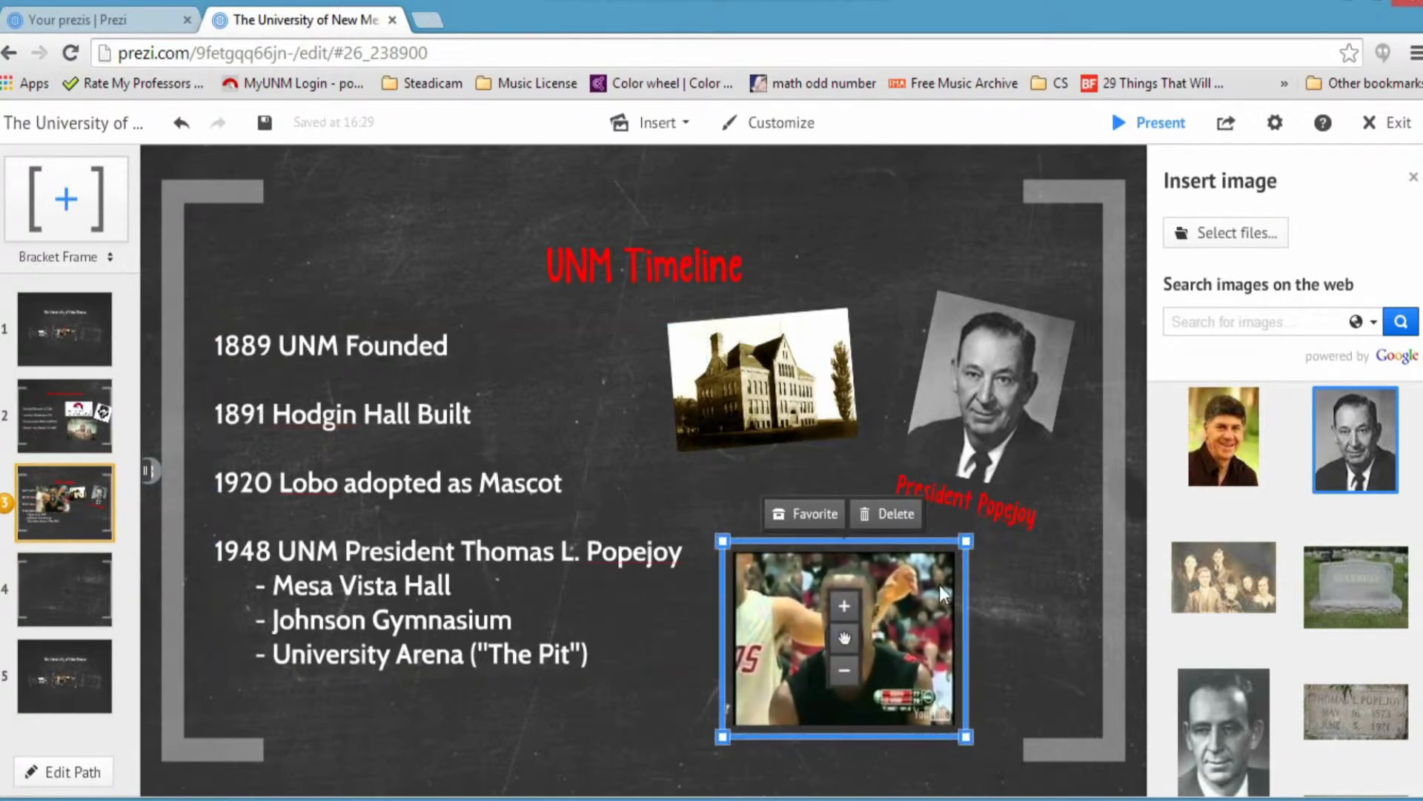
pyautogui.click(1027, 629)
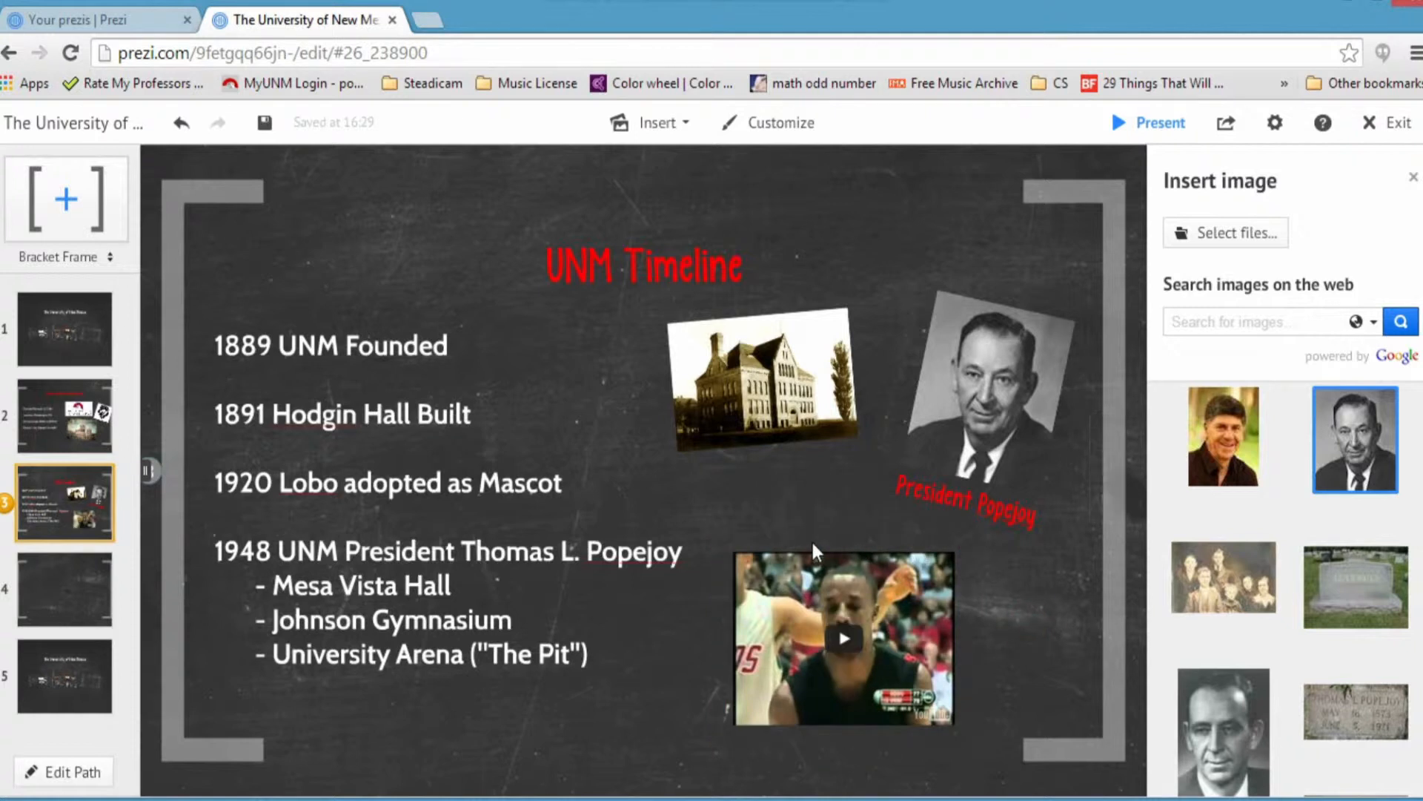
pyautogui.click(45, 349)
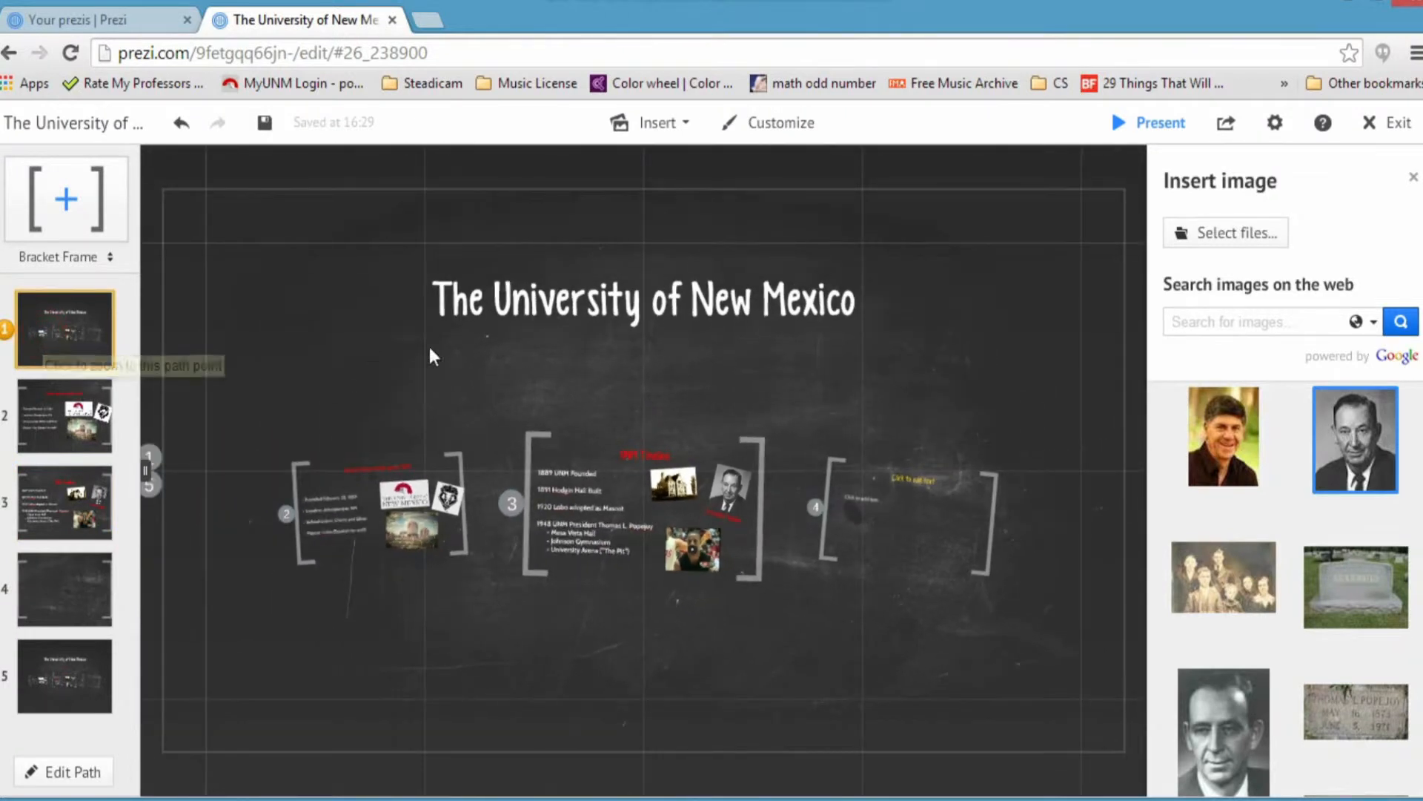
pyautogui.click(57, 441)
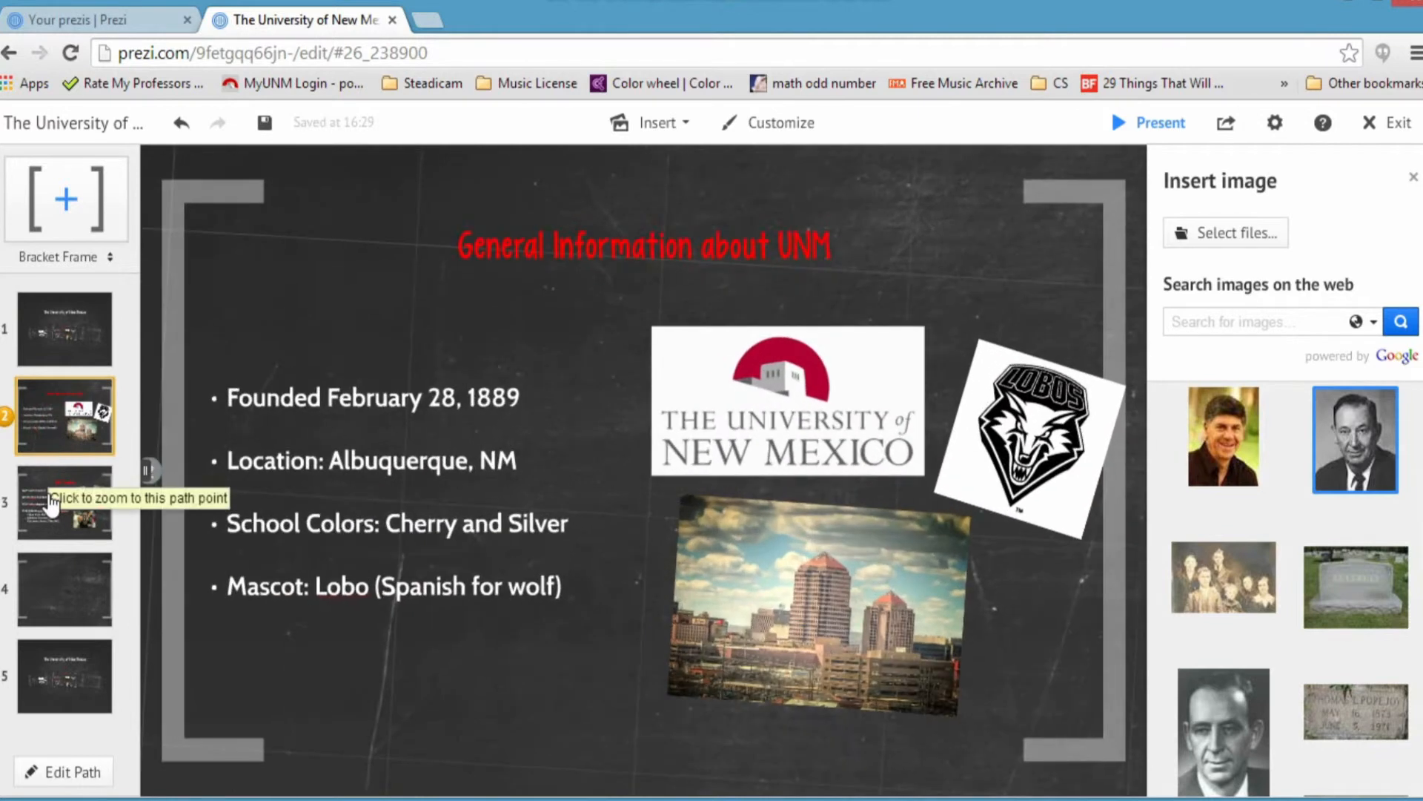
pyautogui.click(52, 504)
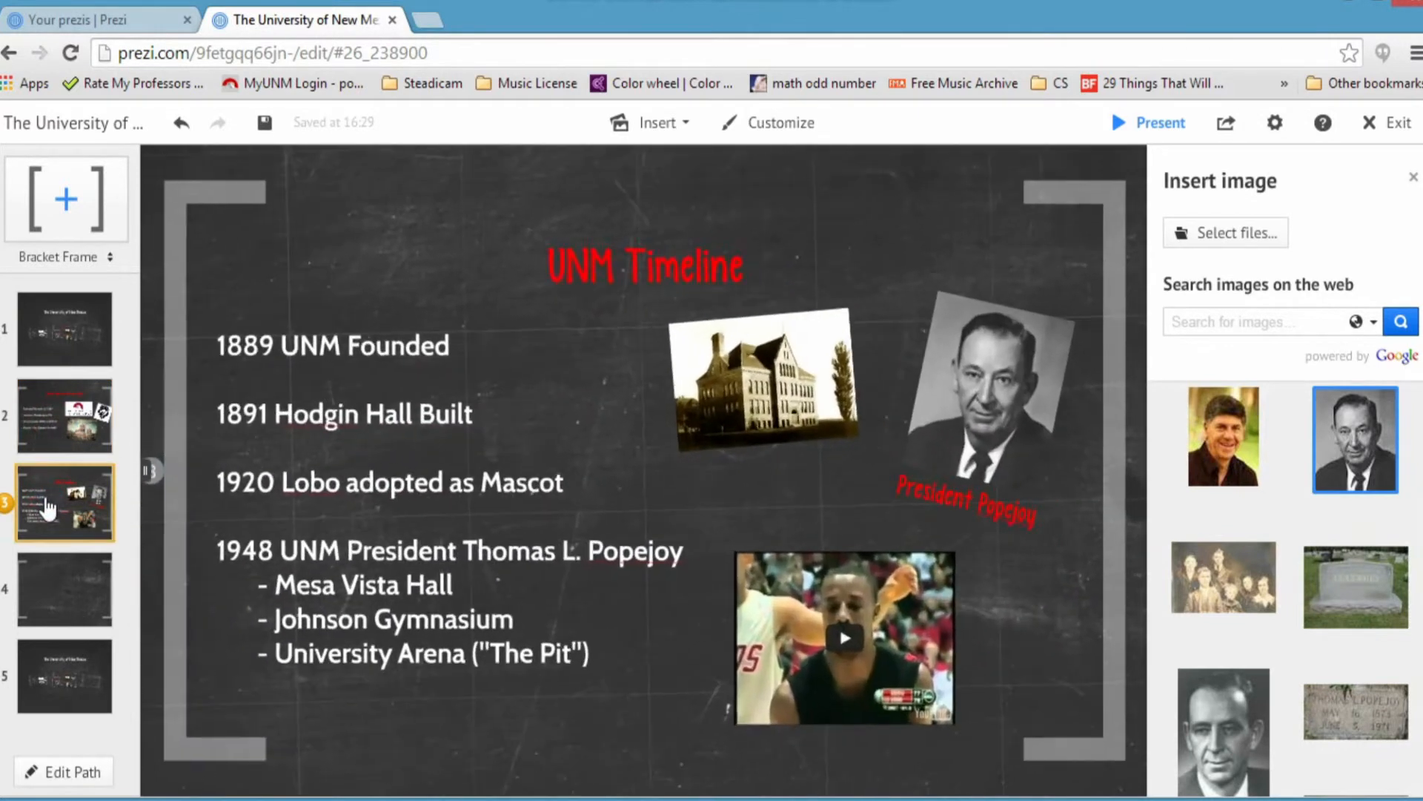
pyautogui.click(37, 573)
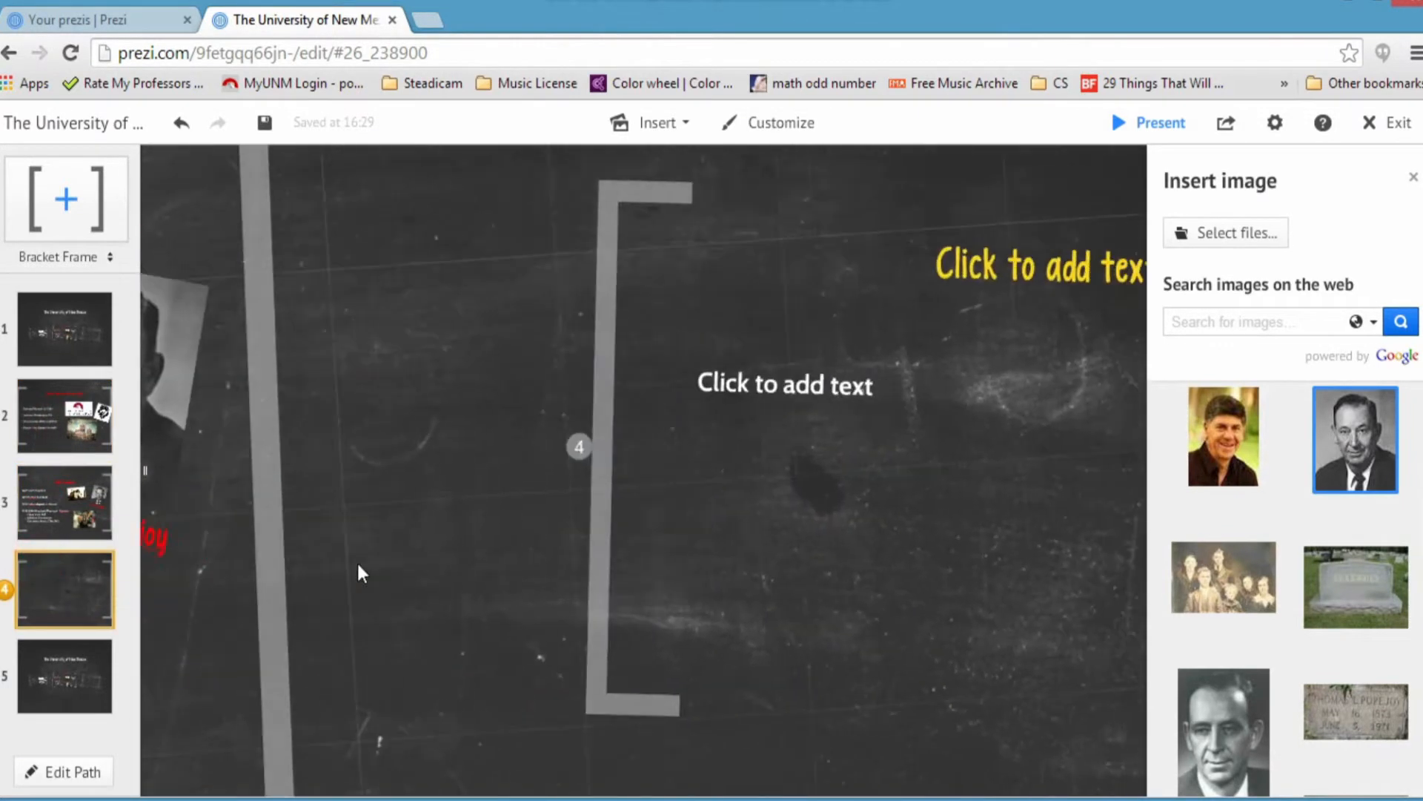
pyautogui.scroll(-6, 750, 513)
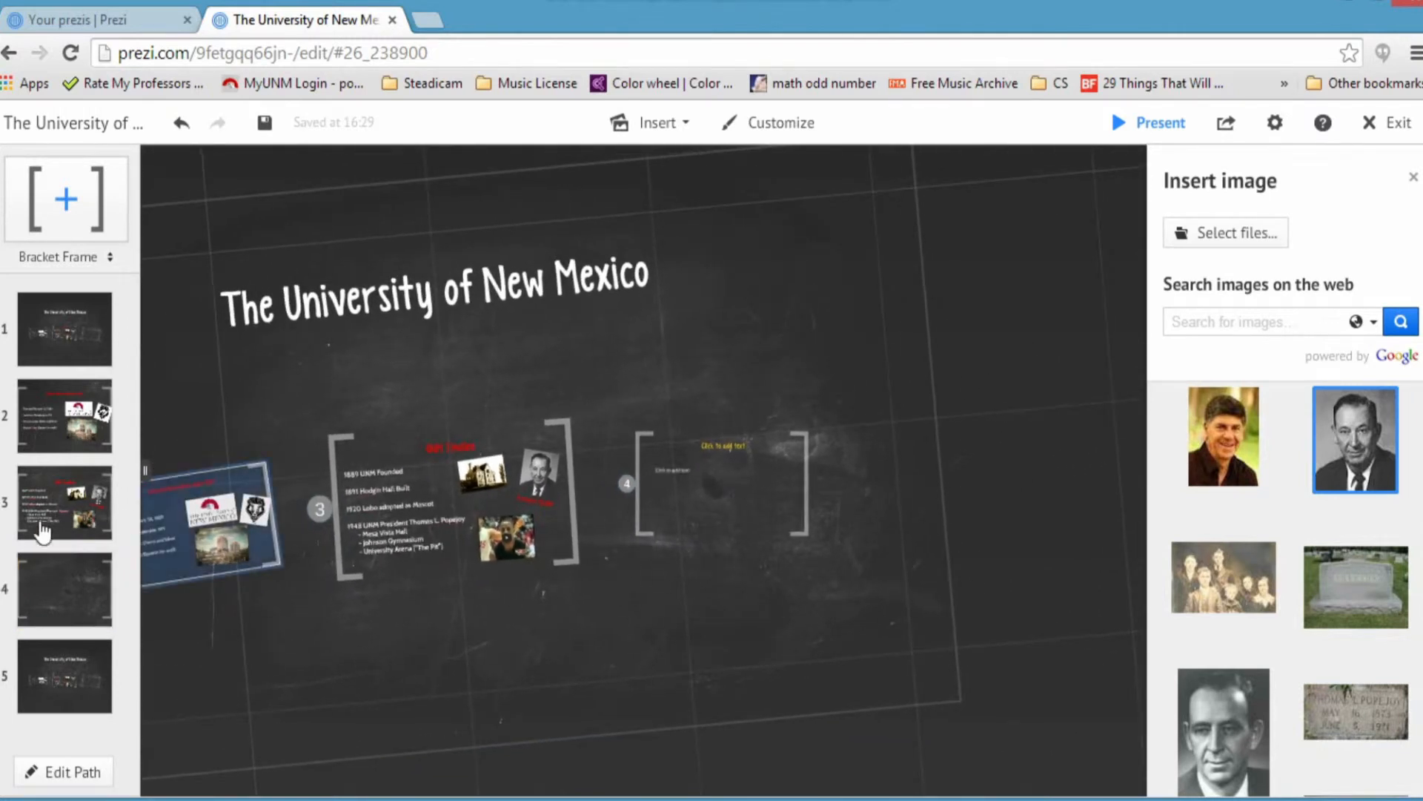
pyautogui.click(55, 584)
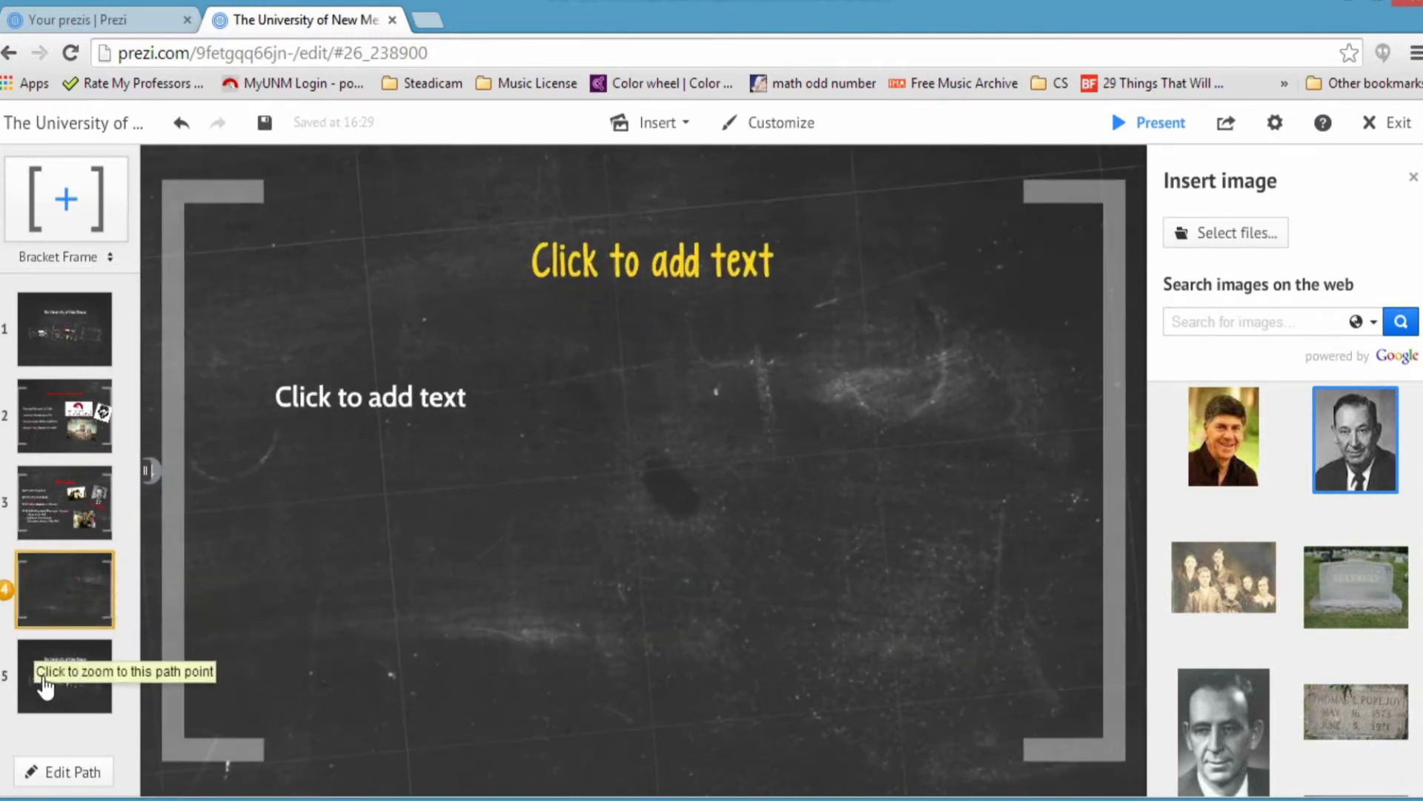
pyautogui.click(46, 684)
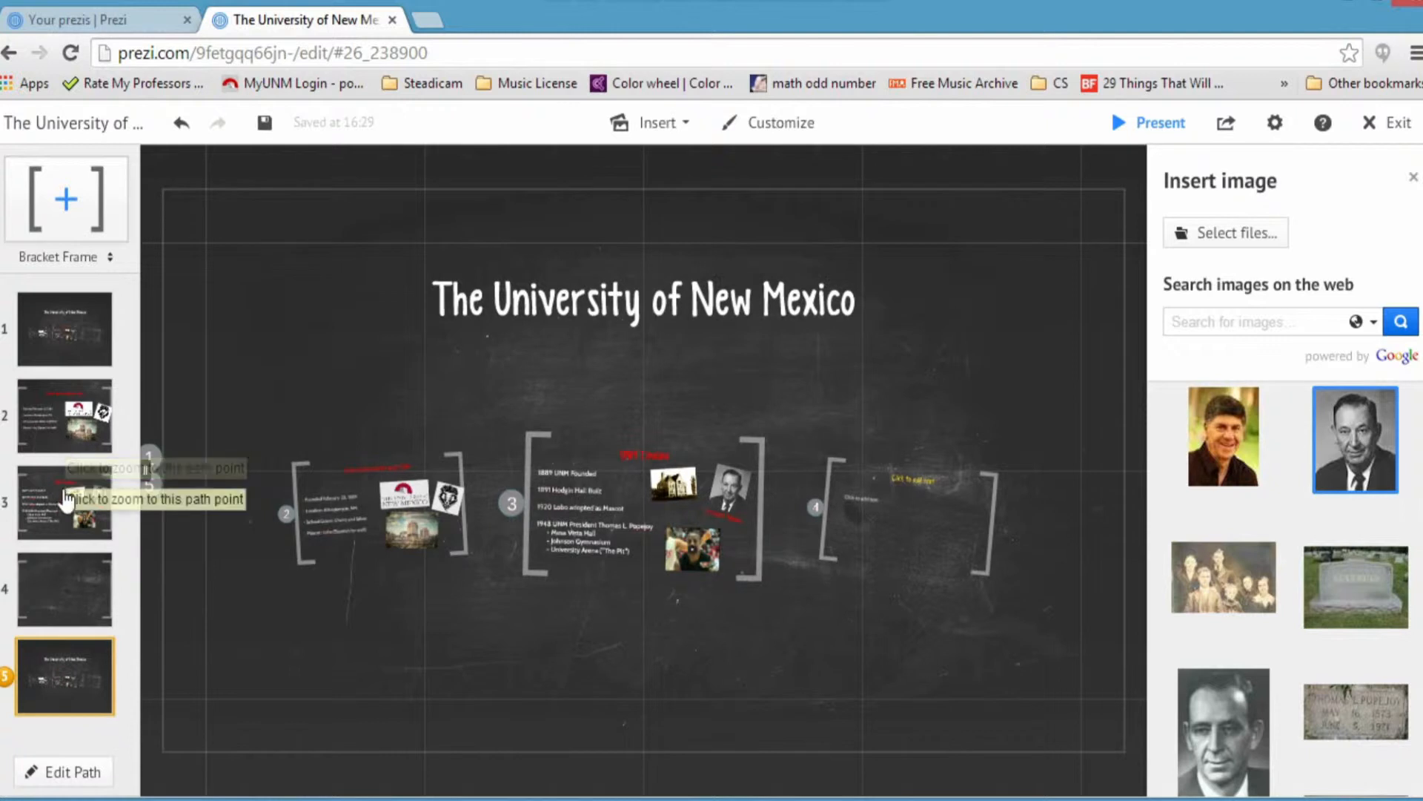
pyautogui.click(51, 522)
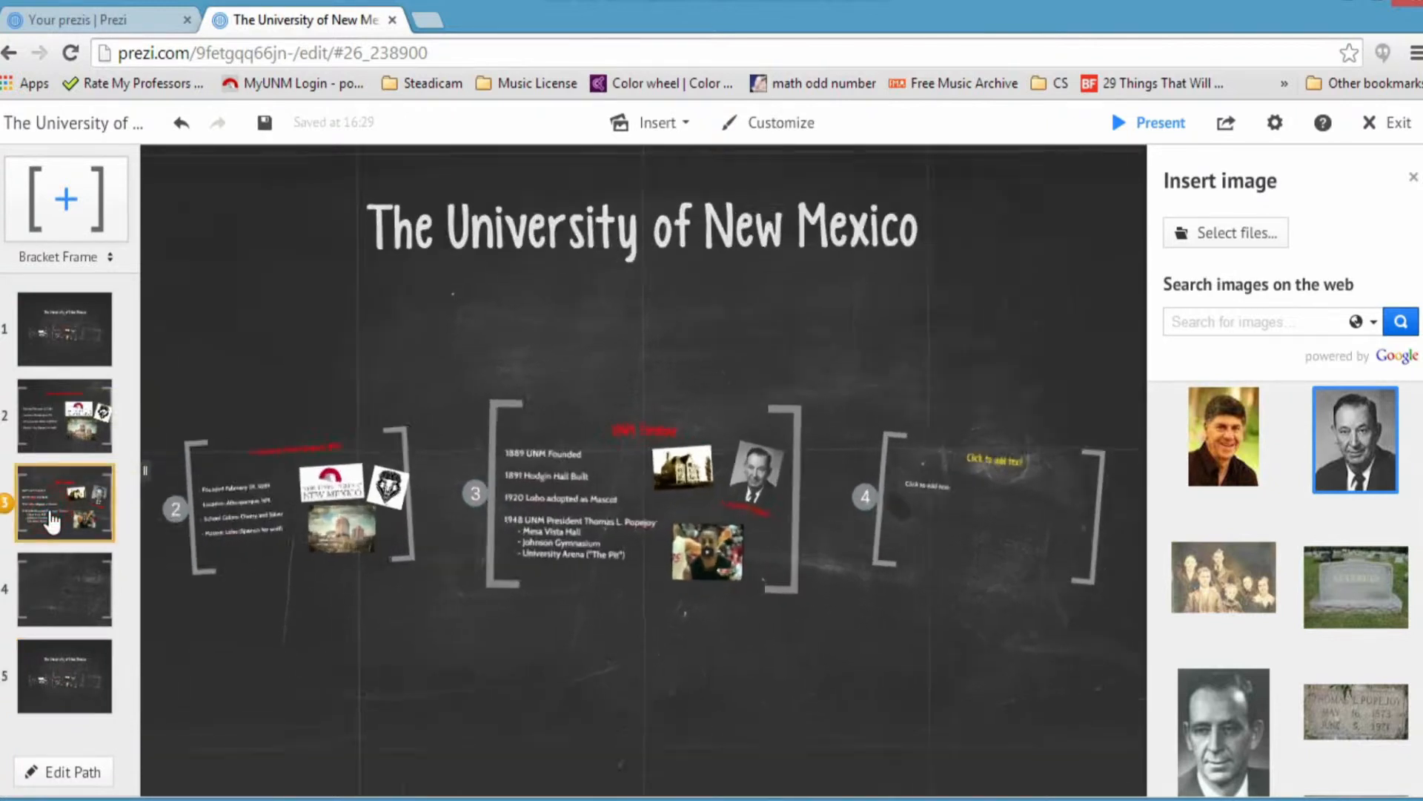
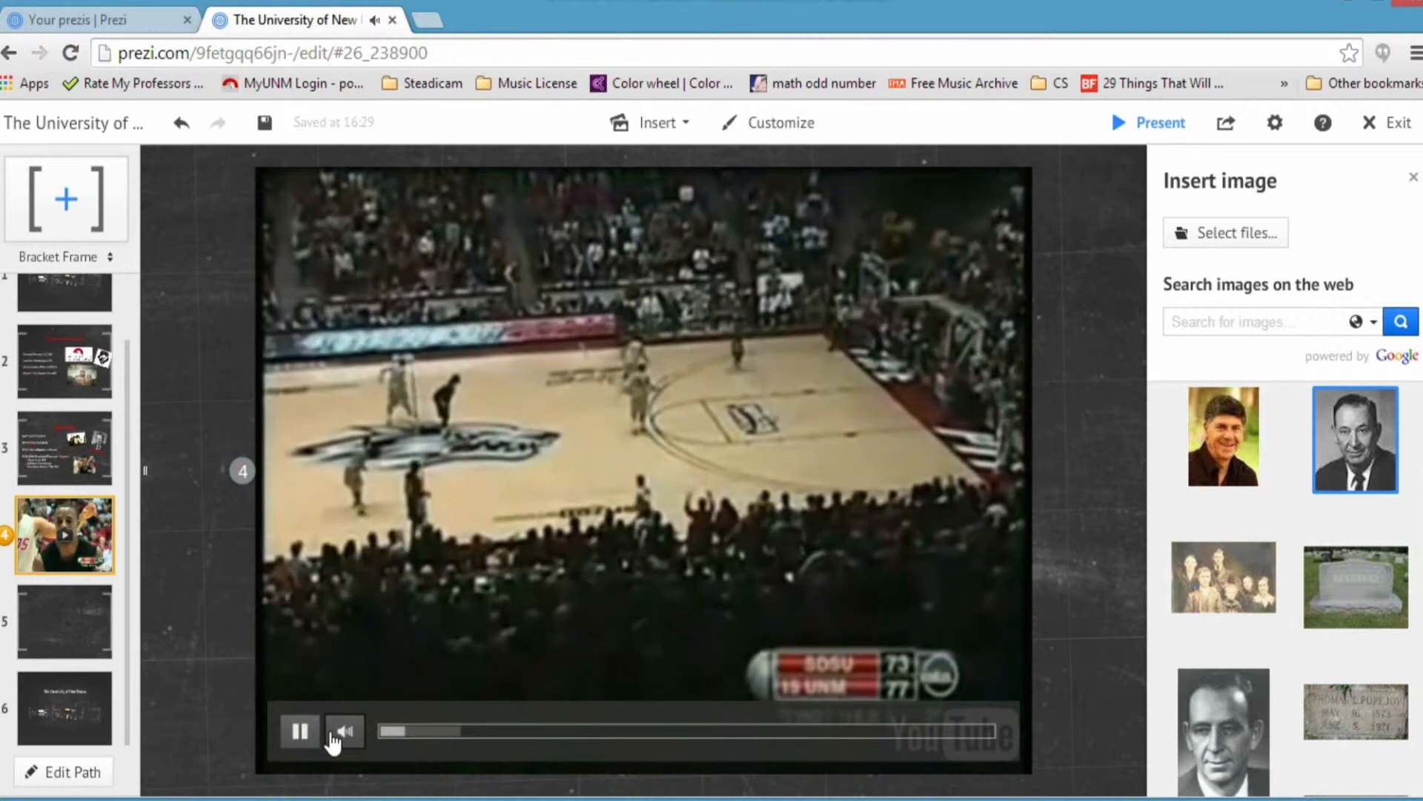
# Step: Pause, resume and stop the embedded basketball video on step 4, then move to step 5
pyautogui.click(297, 740)
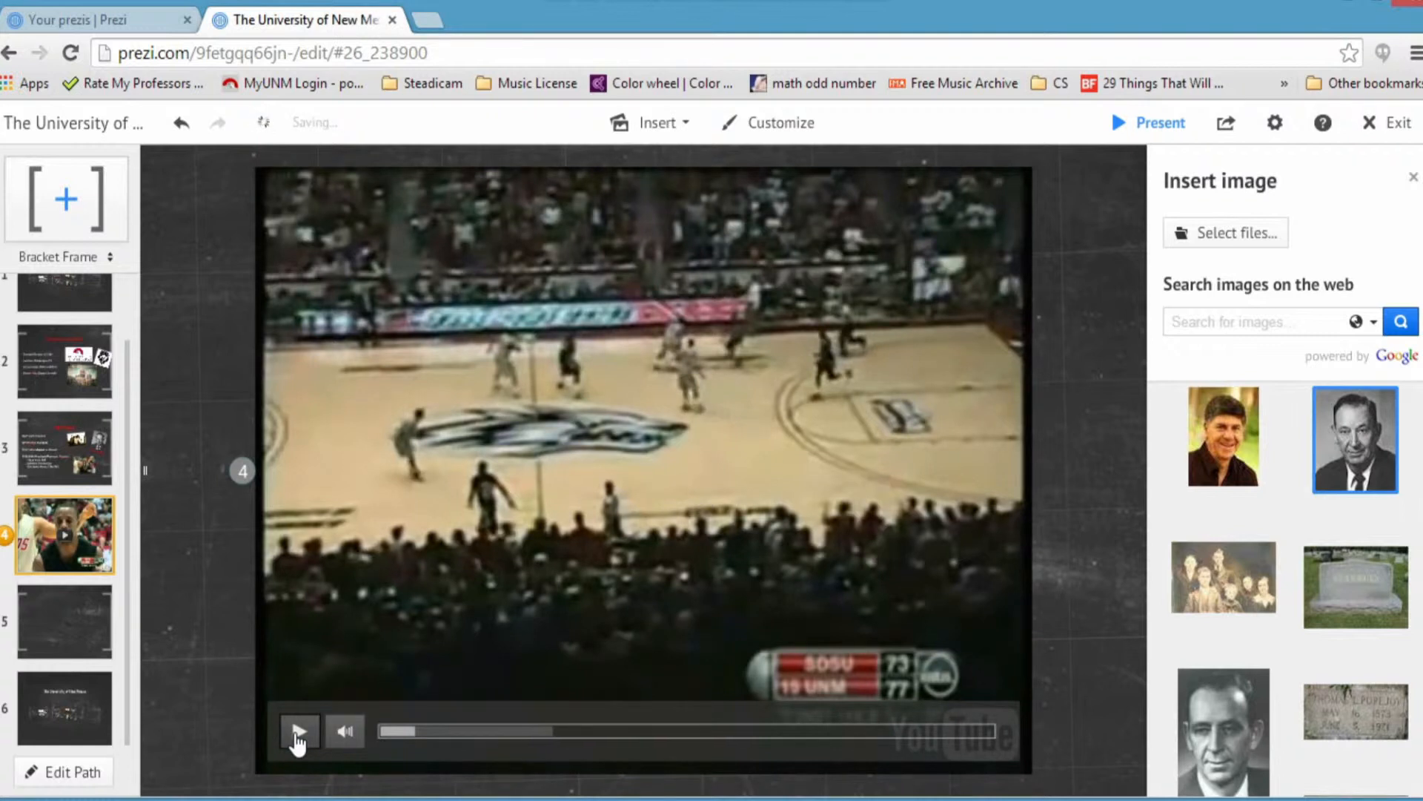
pyautogui.click(297, 733)
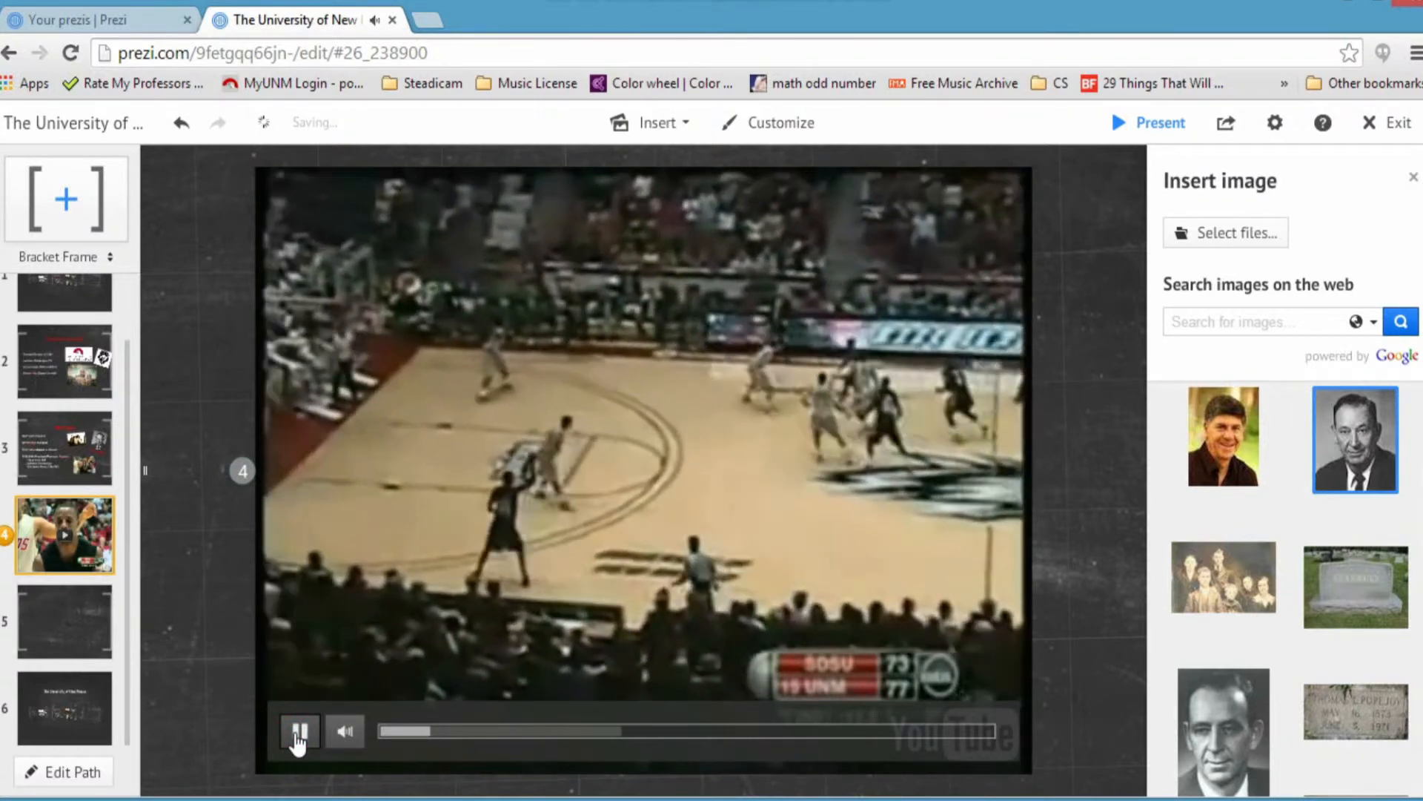
pyautogui.click(296, 732)
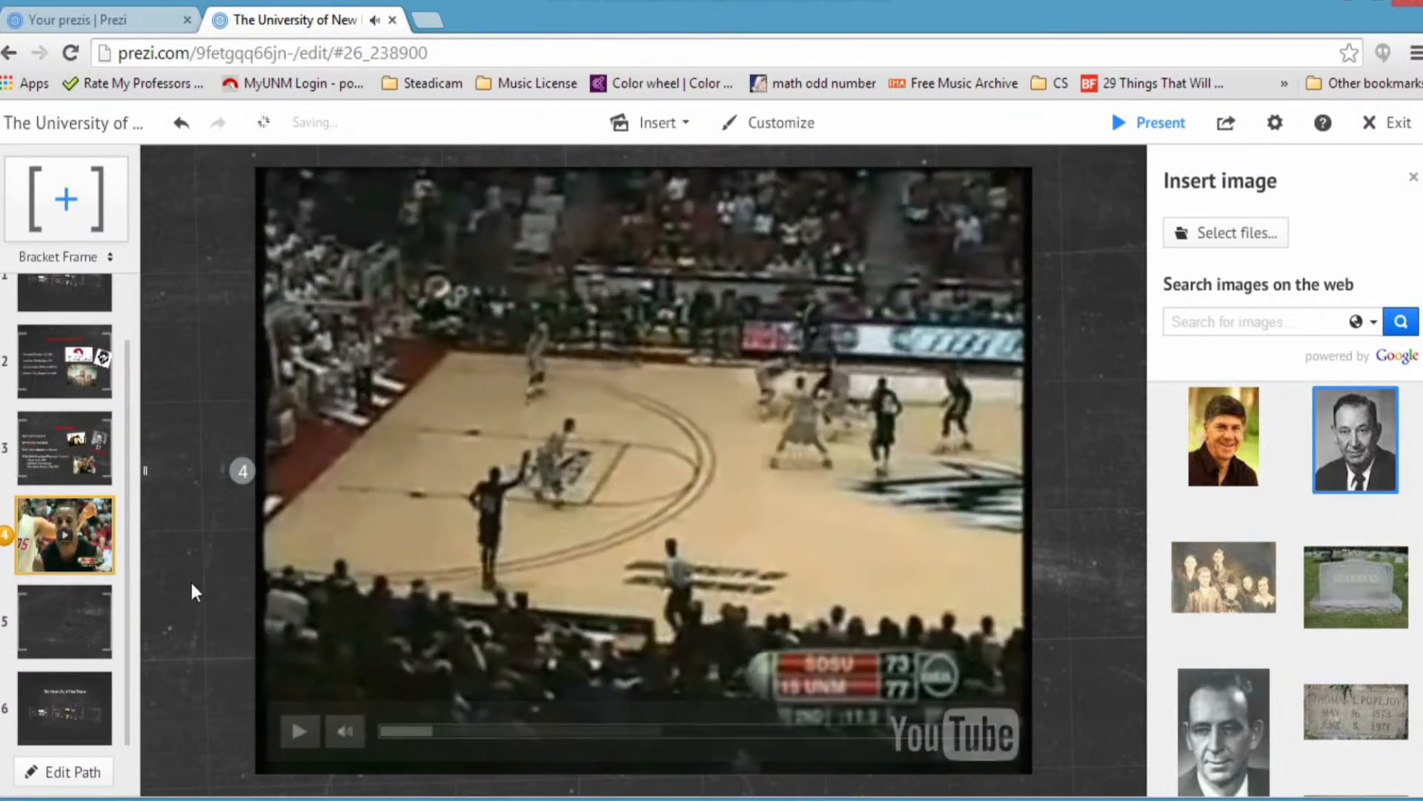
pyautogui.click(53, 630)
# Step: Revisit the UNM Timeline step and pan out to view the whole layout
pyautogui.click(75, 485)
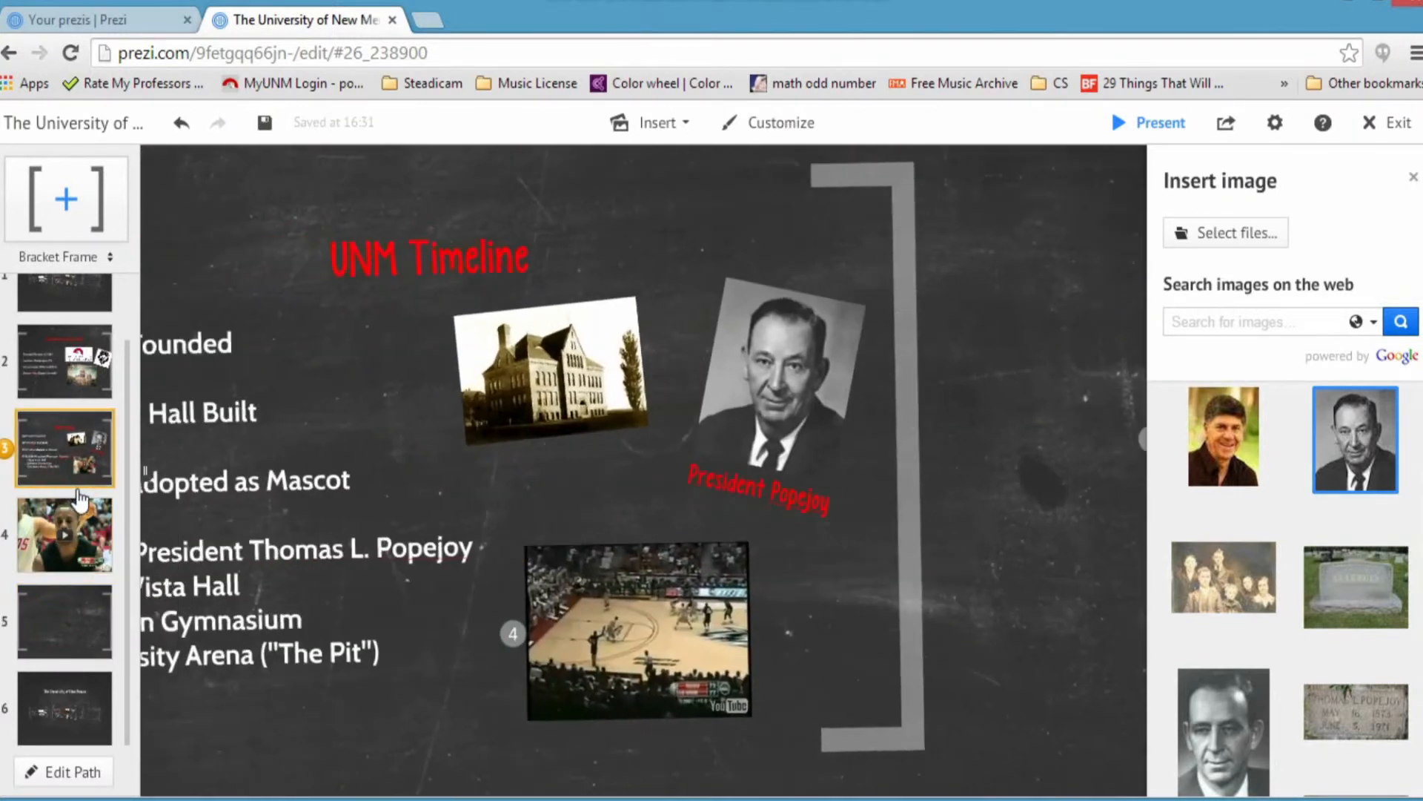
pyautogui.scroll(-5, 453, 496)
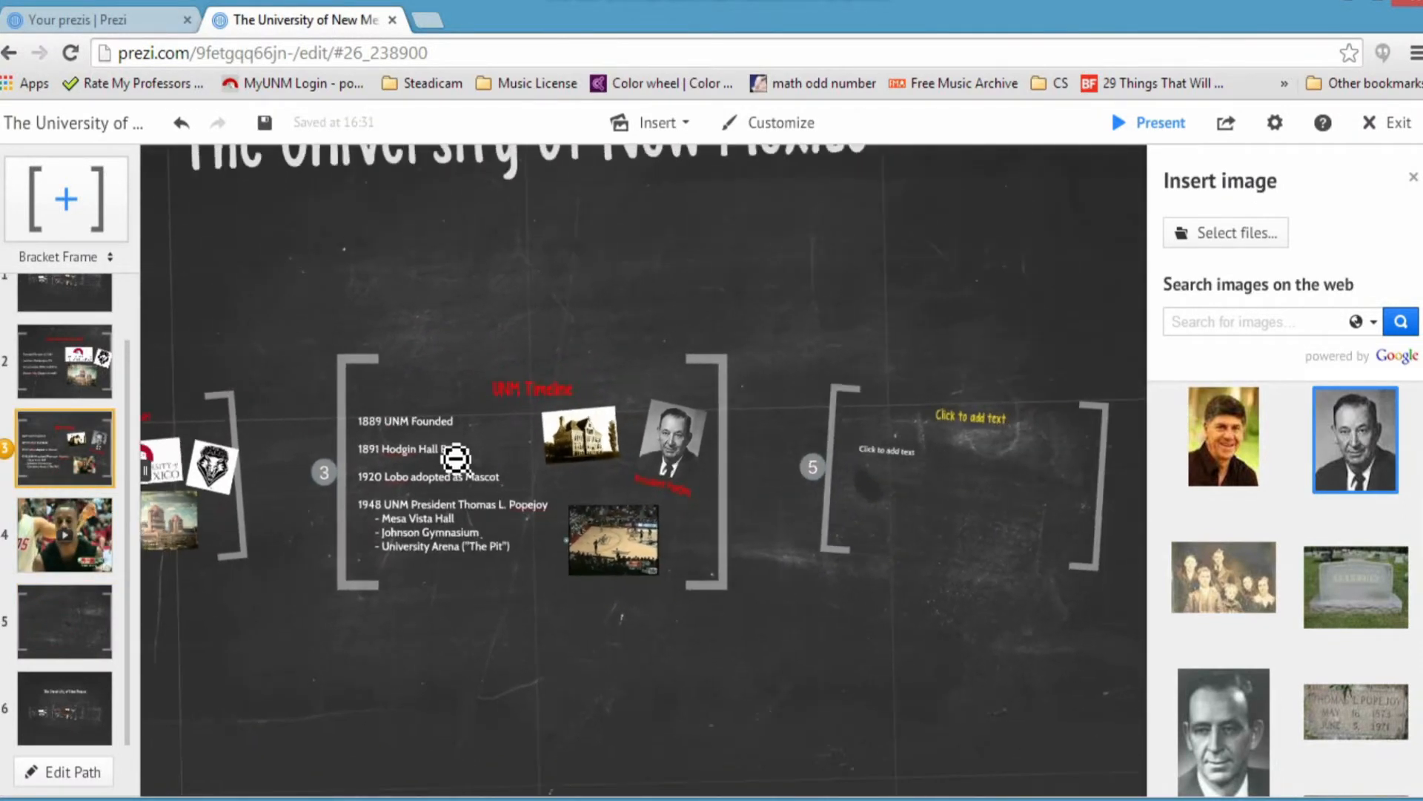
pyautogui.scroll(-3, 457, 461)
pyautogui.moveTo(398, 324); pyautogui.dragTo(620, 344)
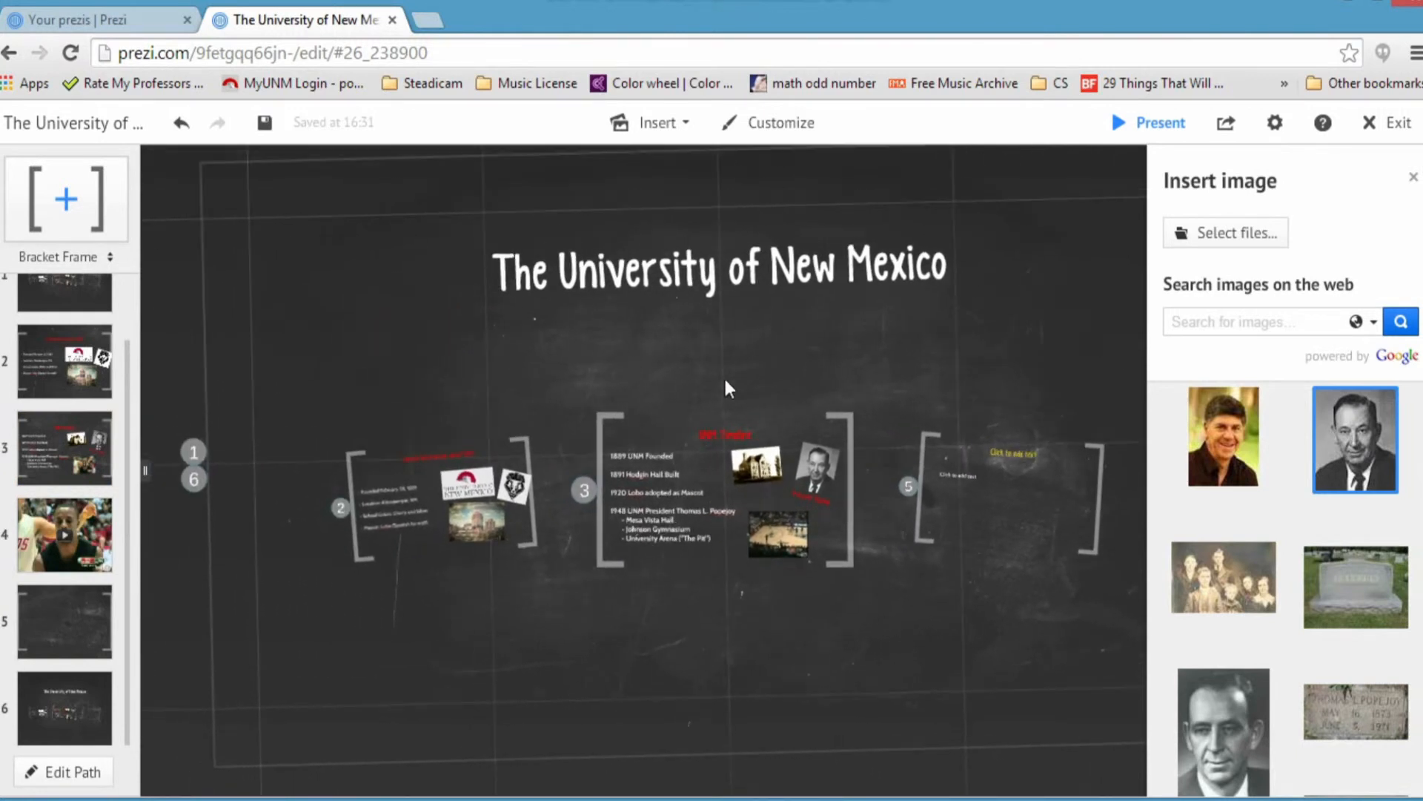
# Step: Step through the title, General Information, Timeline and video steps, play the video, and reach step 5
pyautogui.click(79, 298)
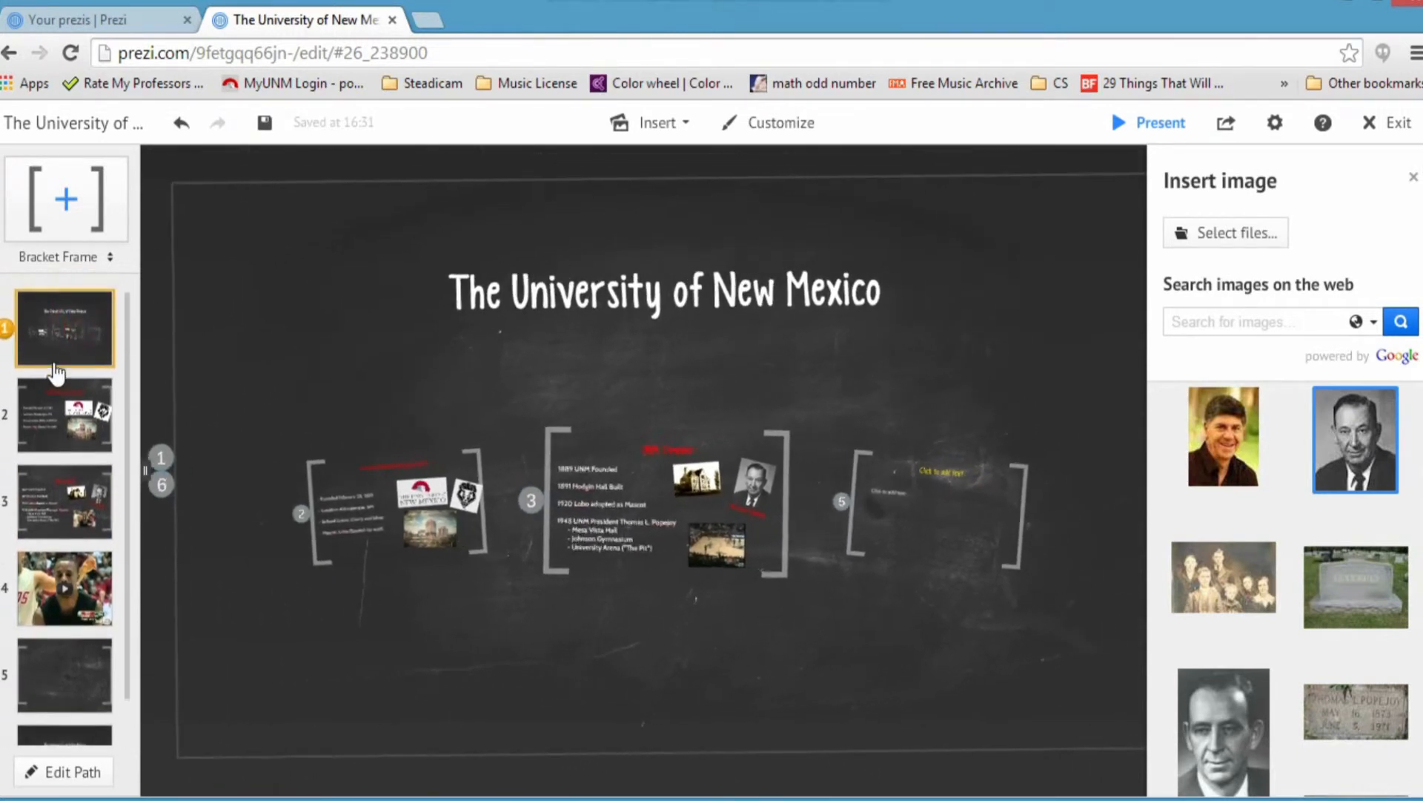
pyautogui.click(56, 396)
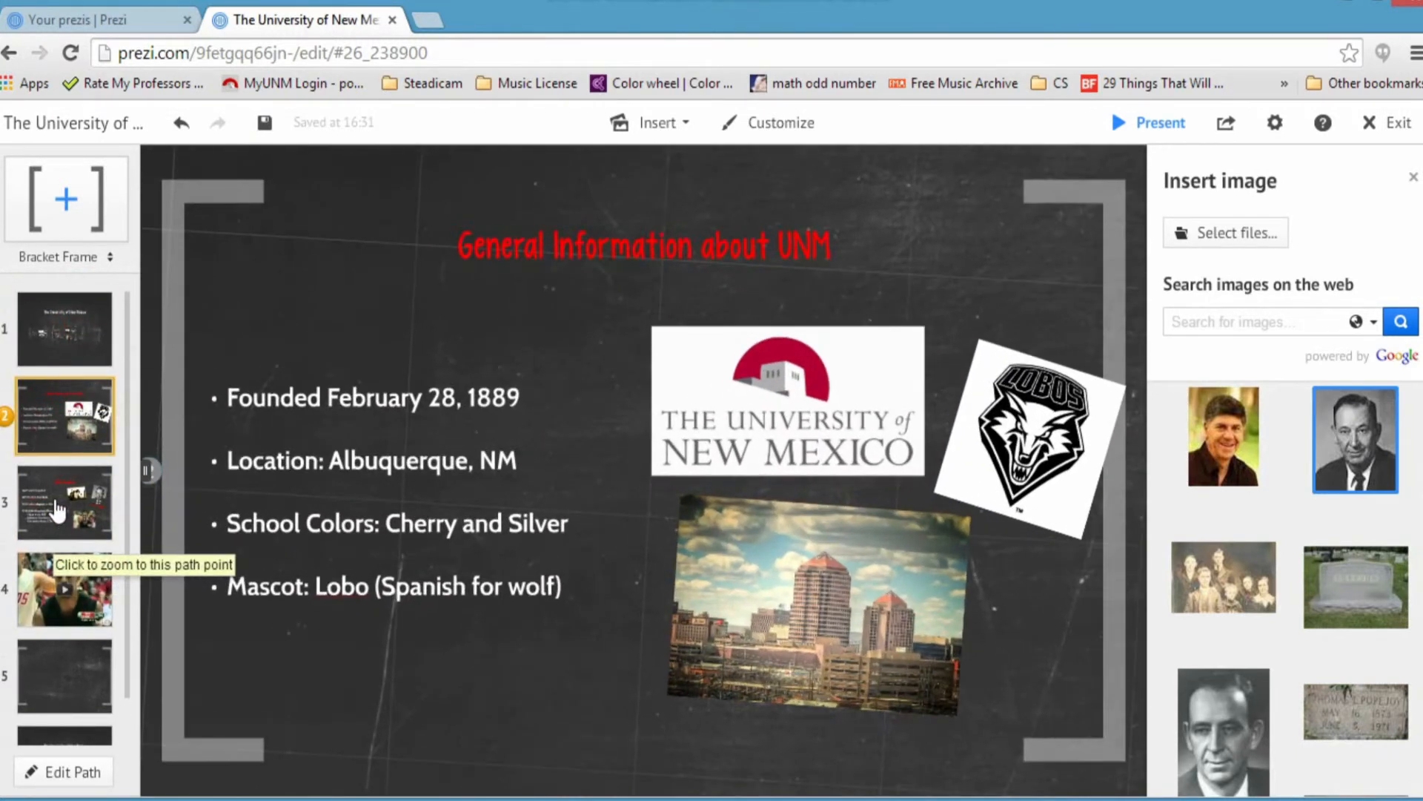
pyautogui.click(57, 509)
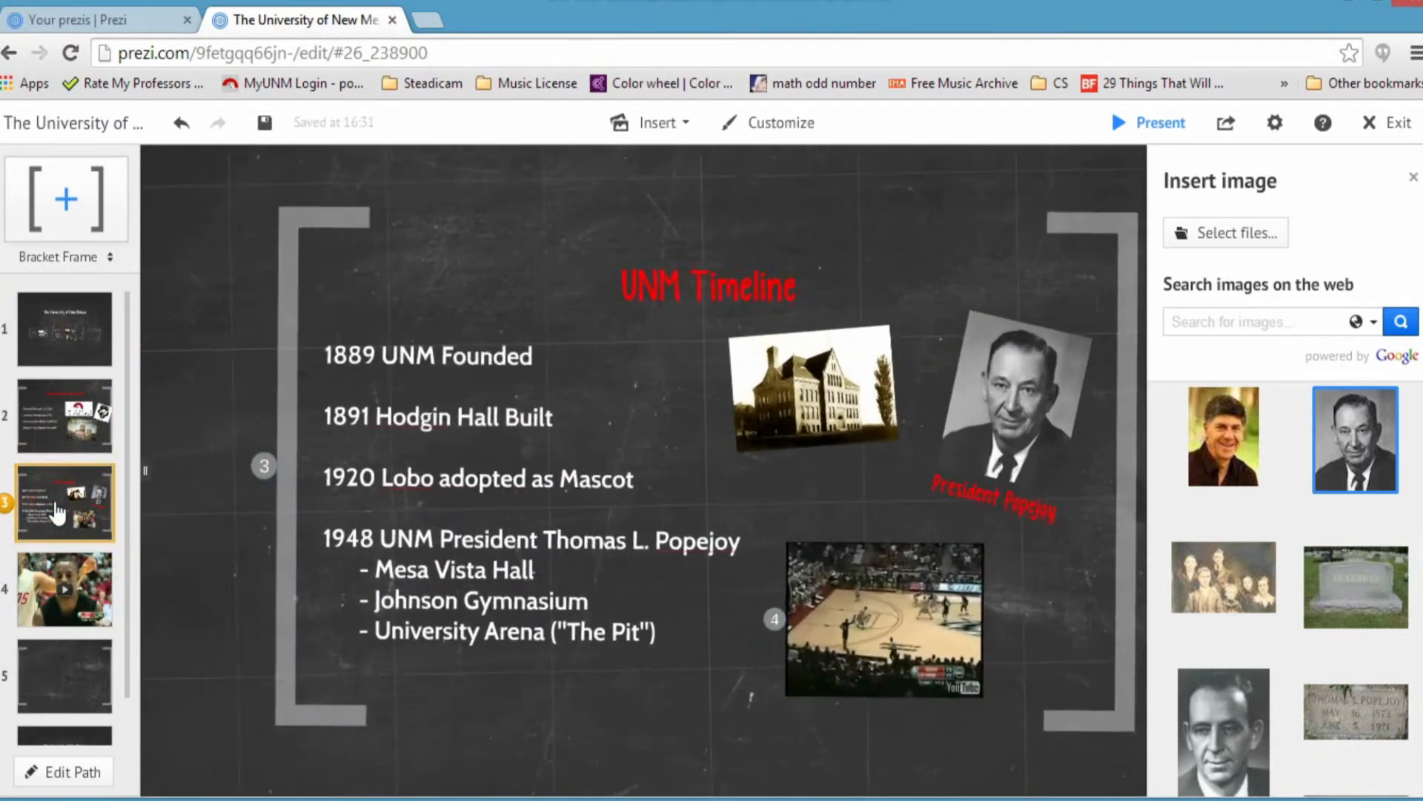
pyautogui.click(52, 571)
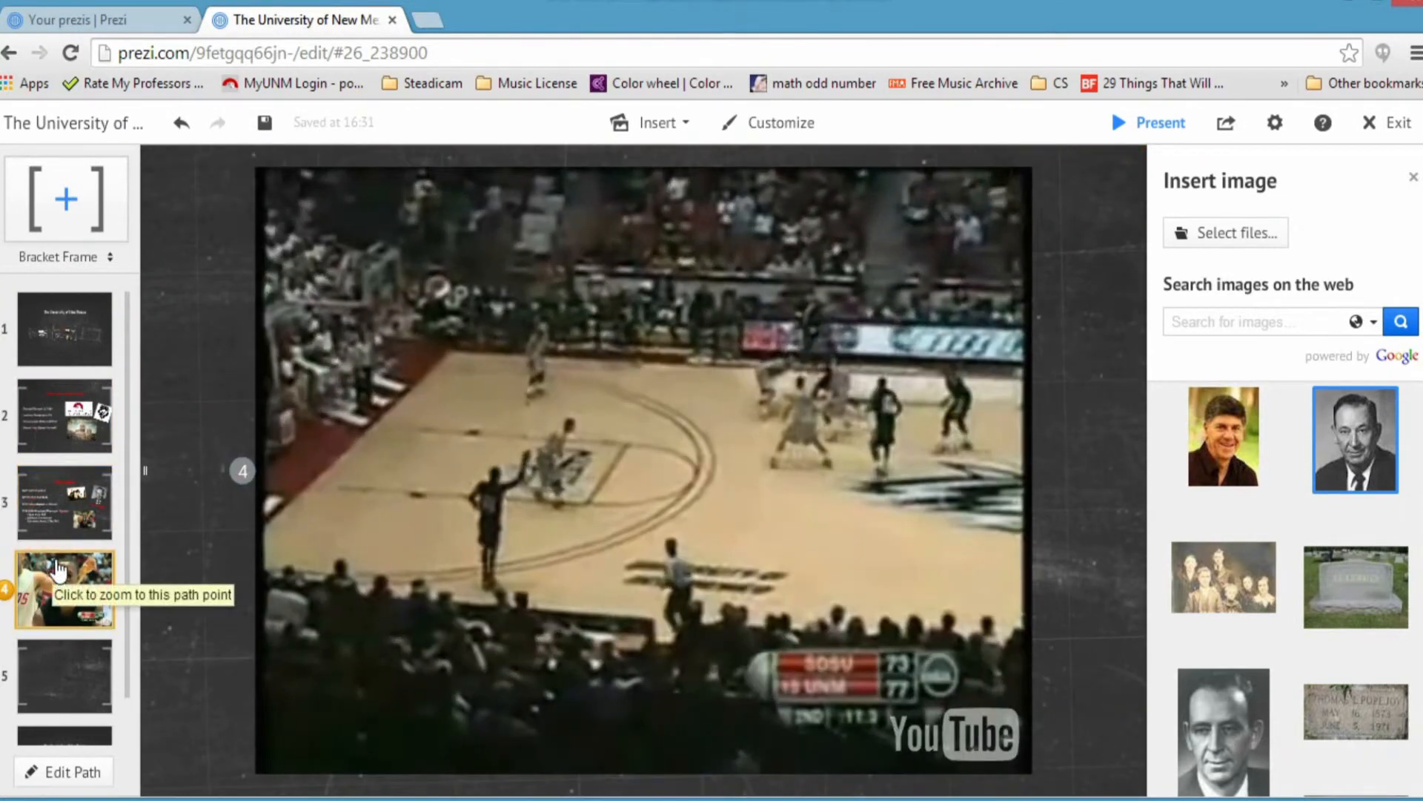
pyautogui.moveTo(848, 505)
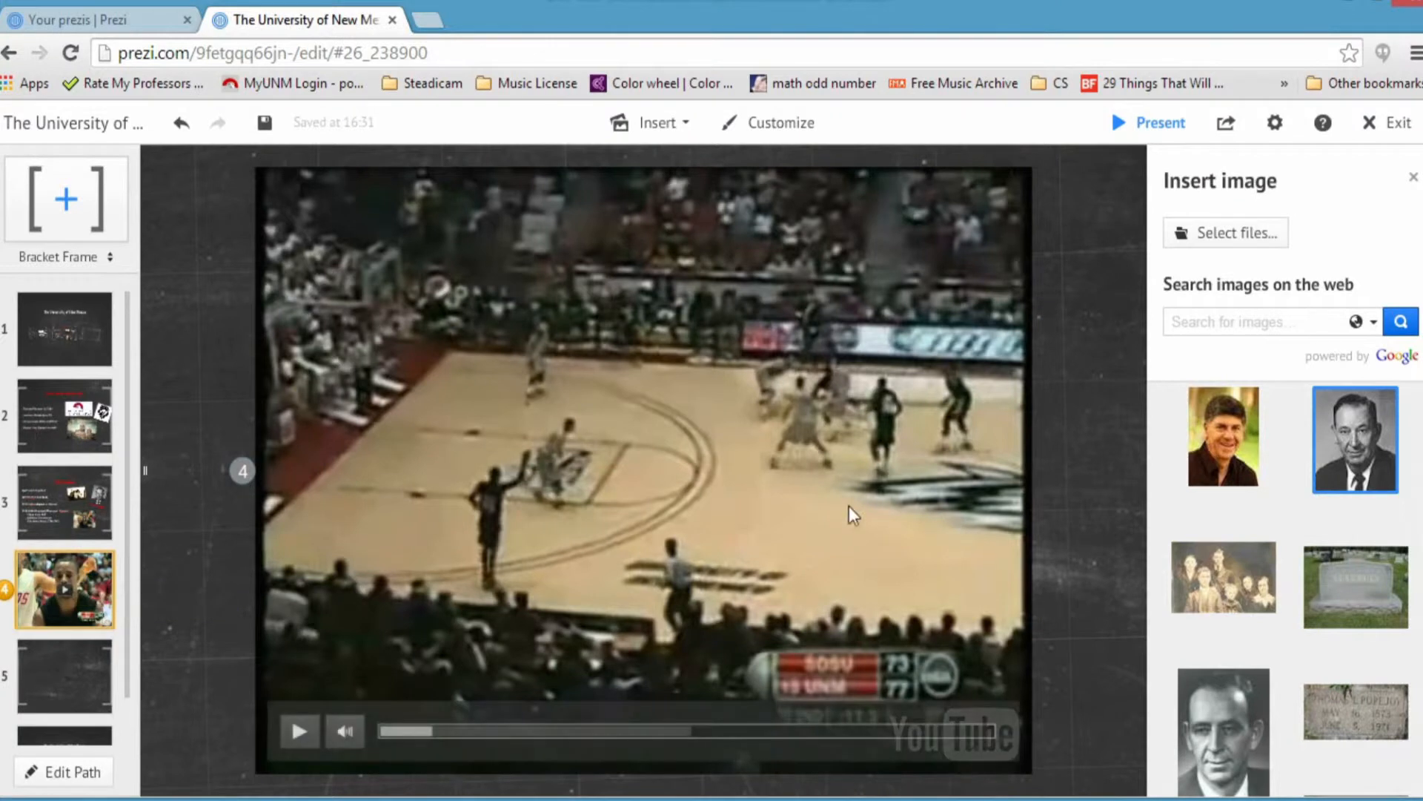
pyautogui.click(310, 736)
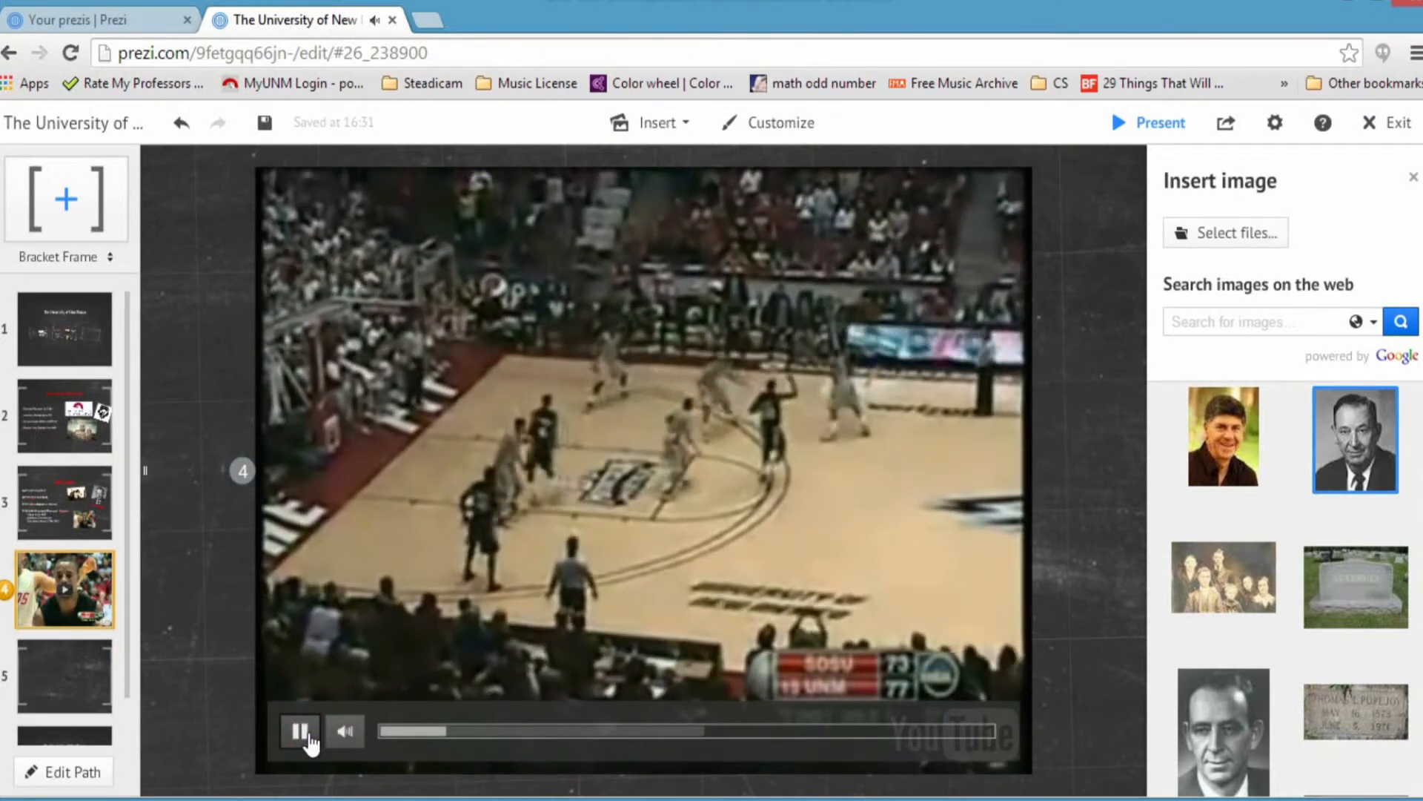
pyautogui.click(78, 675)
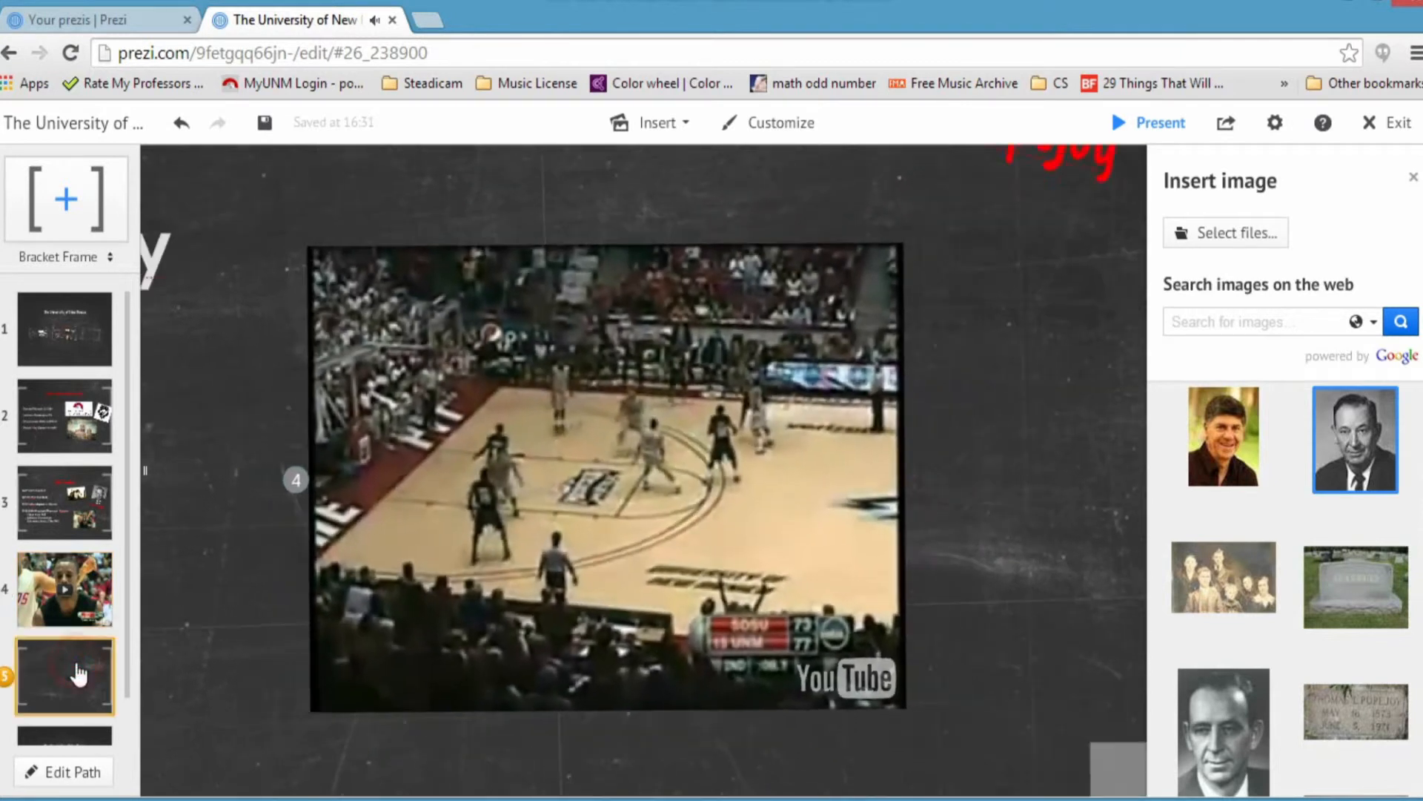
pyautogui.scroll(-3, 479, 449)
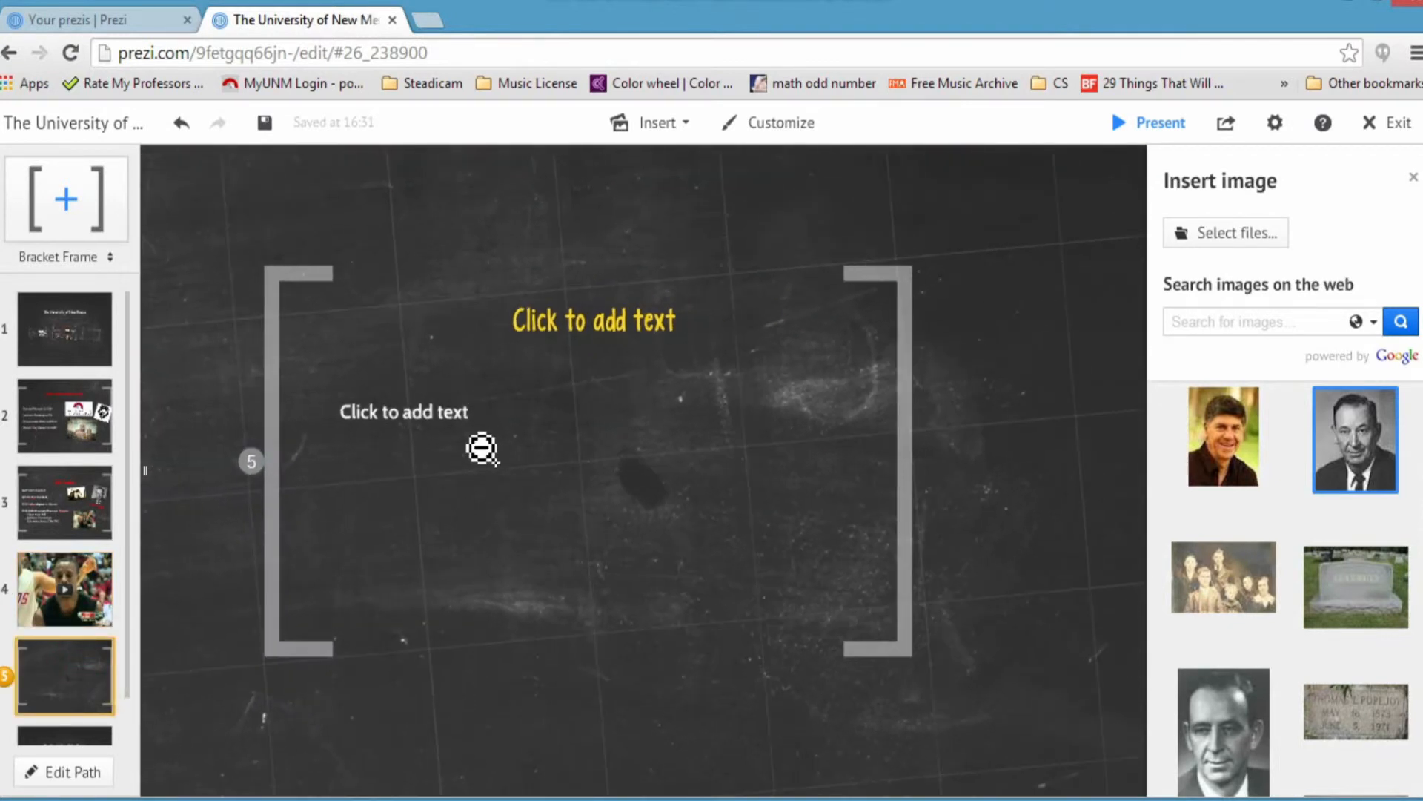
# Step: Fill frame 5's title and body with filler text 'sljdhfsdfs' and 'dsfsdfes'
pyautogui.click(574, 350)
pyautogui.write('sljdhfsdfs')
pyautogui.click(464, 425)
pyautogui.write('dsfsdfes')
# Step: Place the family photo and the man's portrait in frame 5, then zoom out to the overview
pyautogui.moveTo(1231, 567); pyautogui.dragTo(741, 510)
pyautogui.moveTo(1358, 493); pyautogui.dragTo(1019, 406)
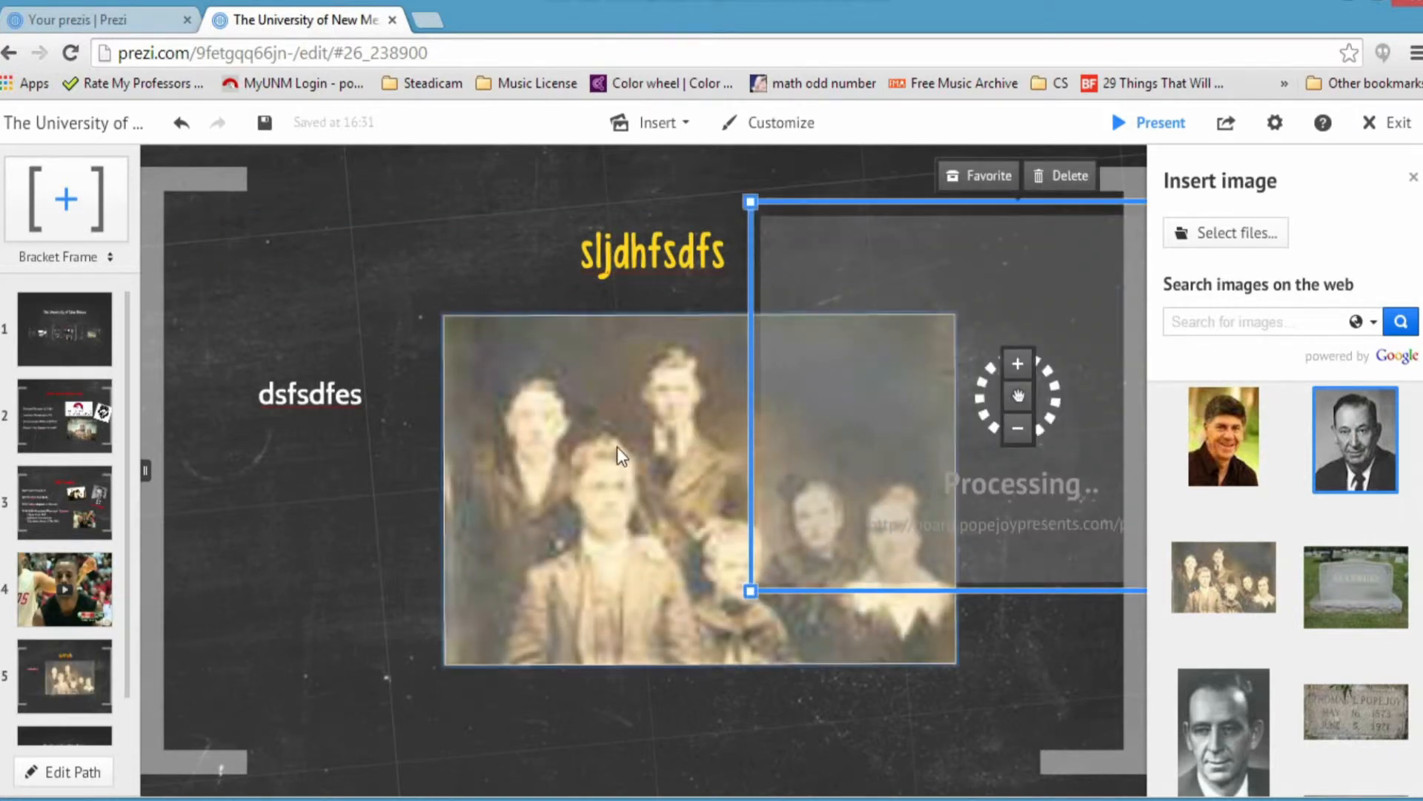
pyautogui.scroll(-5, 620, 411)
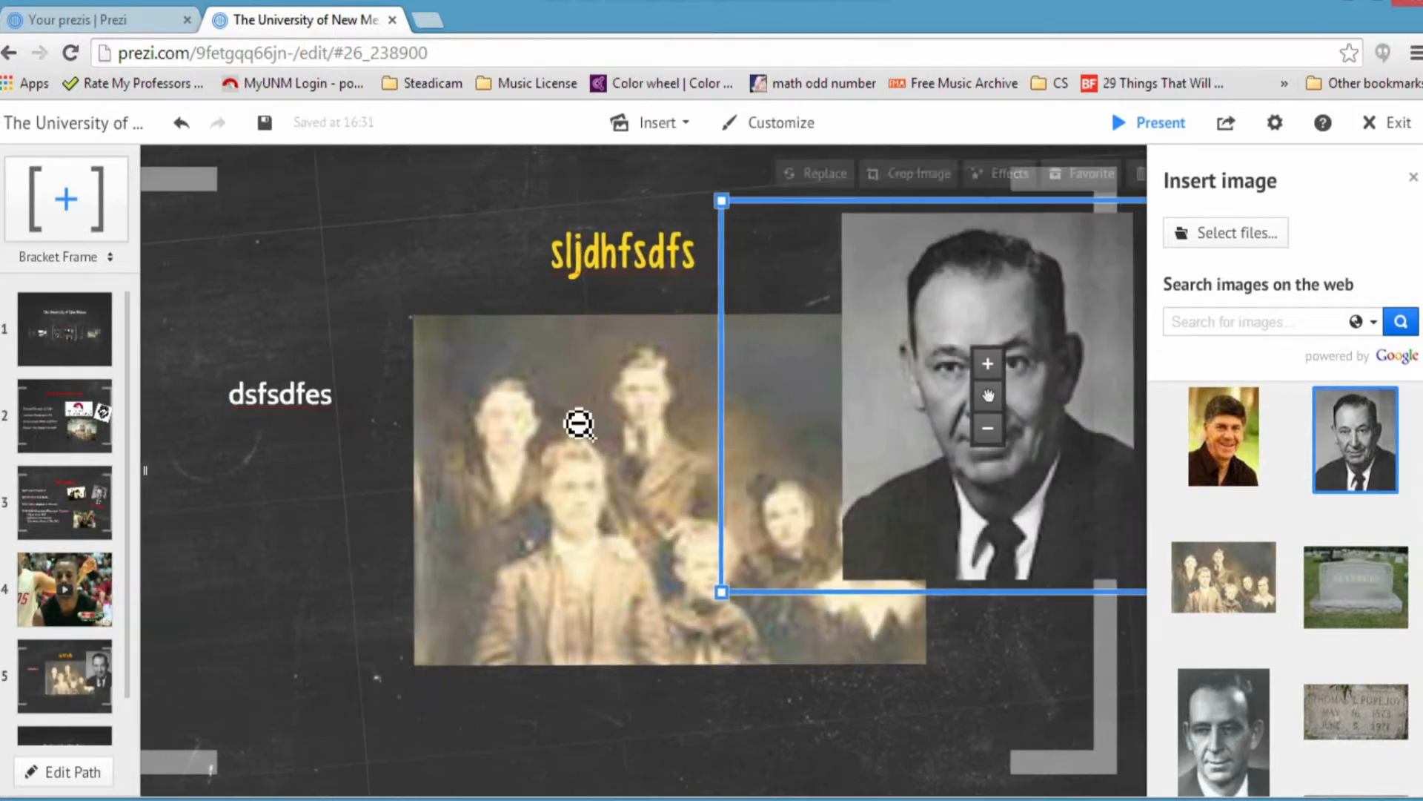
pyautogui.scroll(-5, 401, 428)
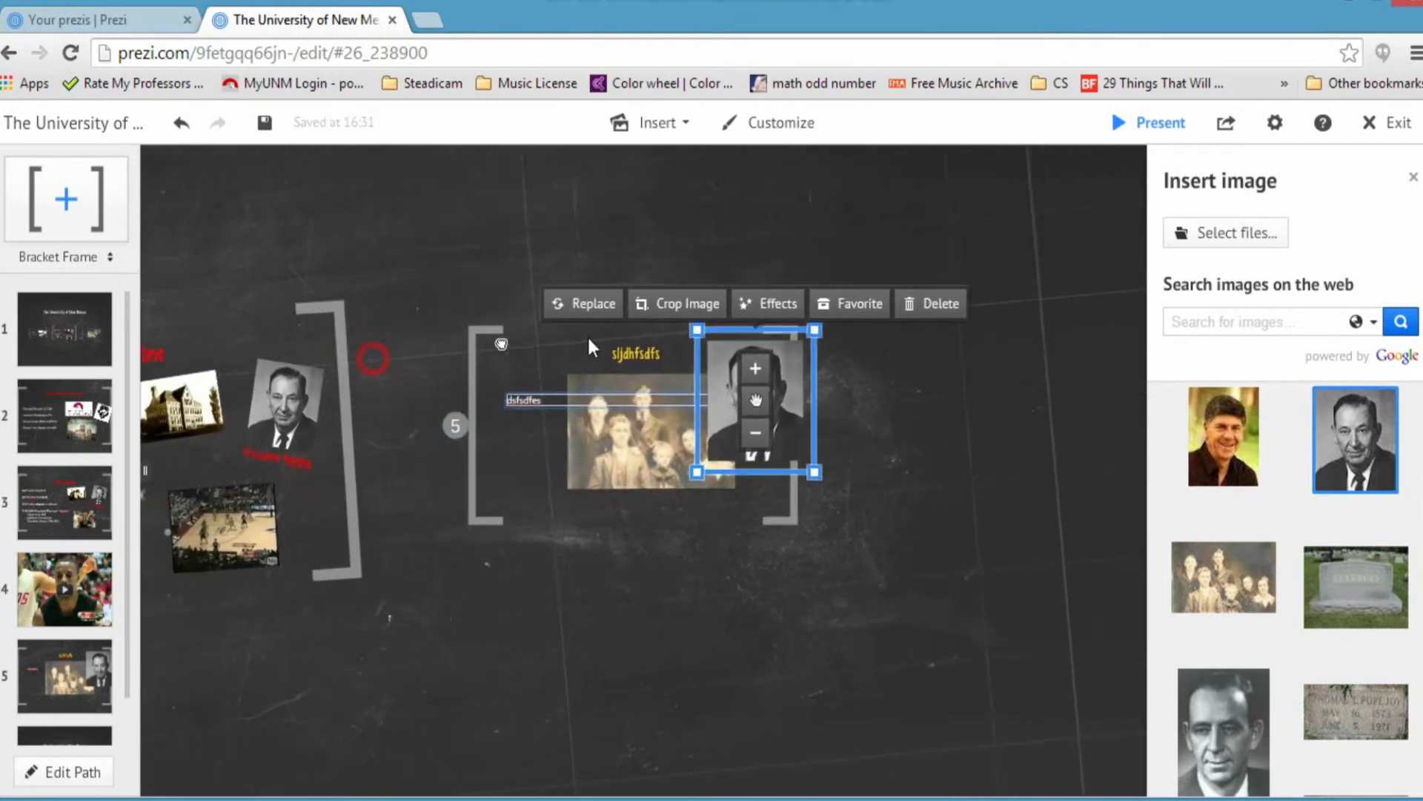
pyautogui.moveTo(635, 296); pyautogui.dragTo(680, 332)
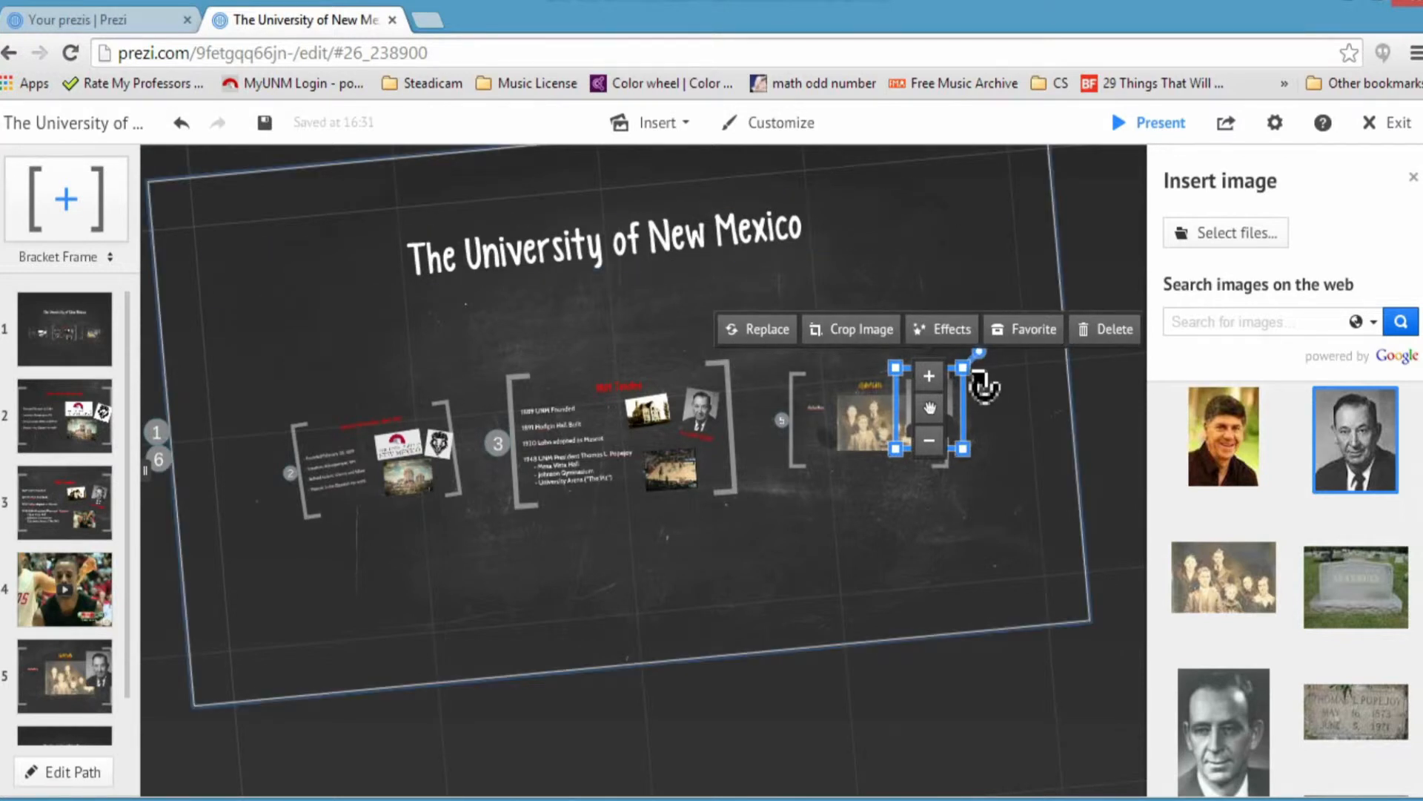
pyautogui.scroll(-4, 688, 577)
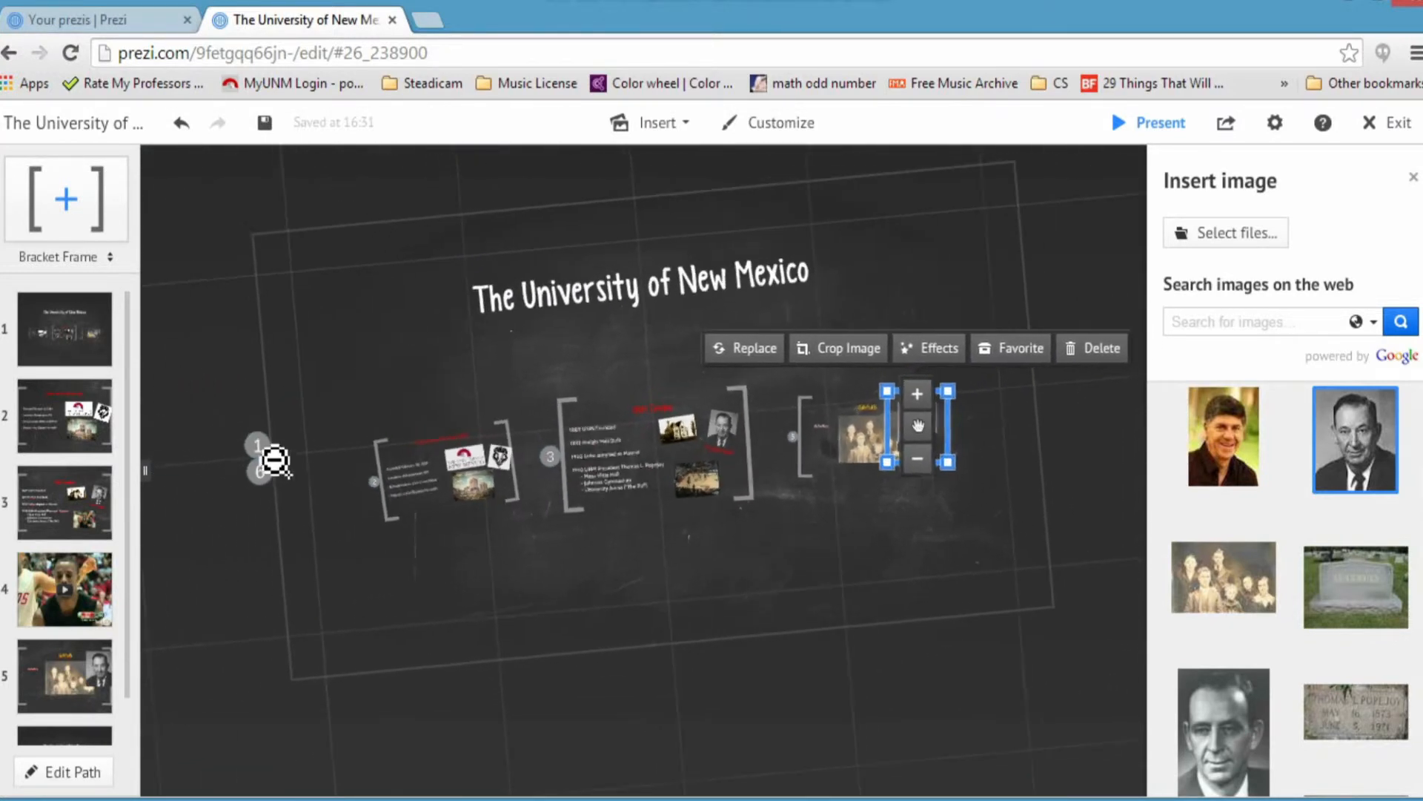
pyautogui.scroll(3, 390, 401)
# Step: Return to the title overview and pan the canvas up to make room below the frames
pyautogui.click(764, 259)
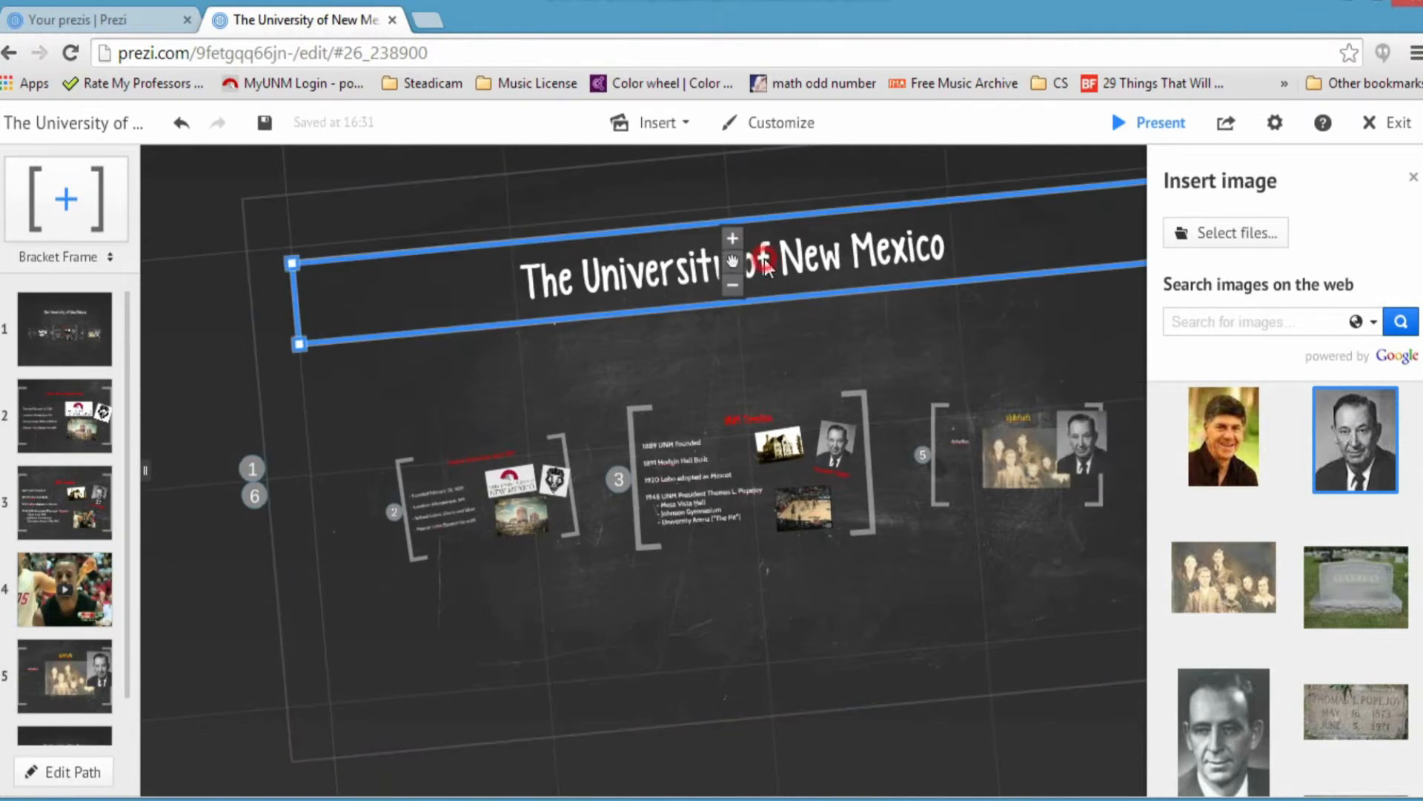
pyautogui.moveTo(839, 367); pyautogui.dragTo(757, 369)
pyautogui.click(756, 369)
pyautogui.click(717, 664)
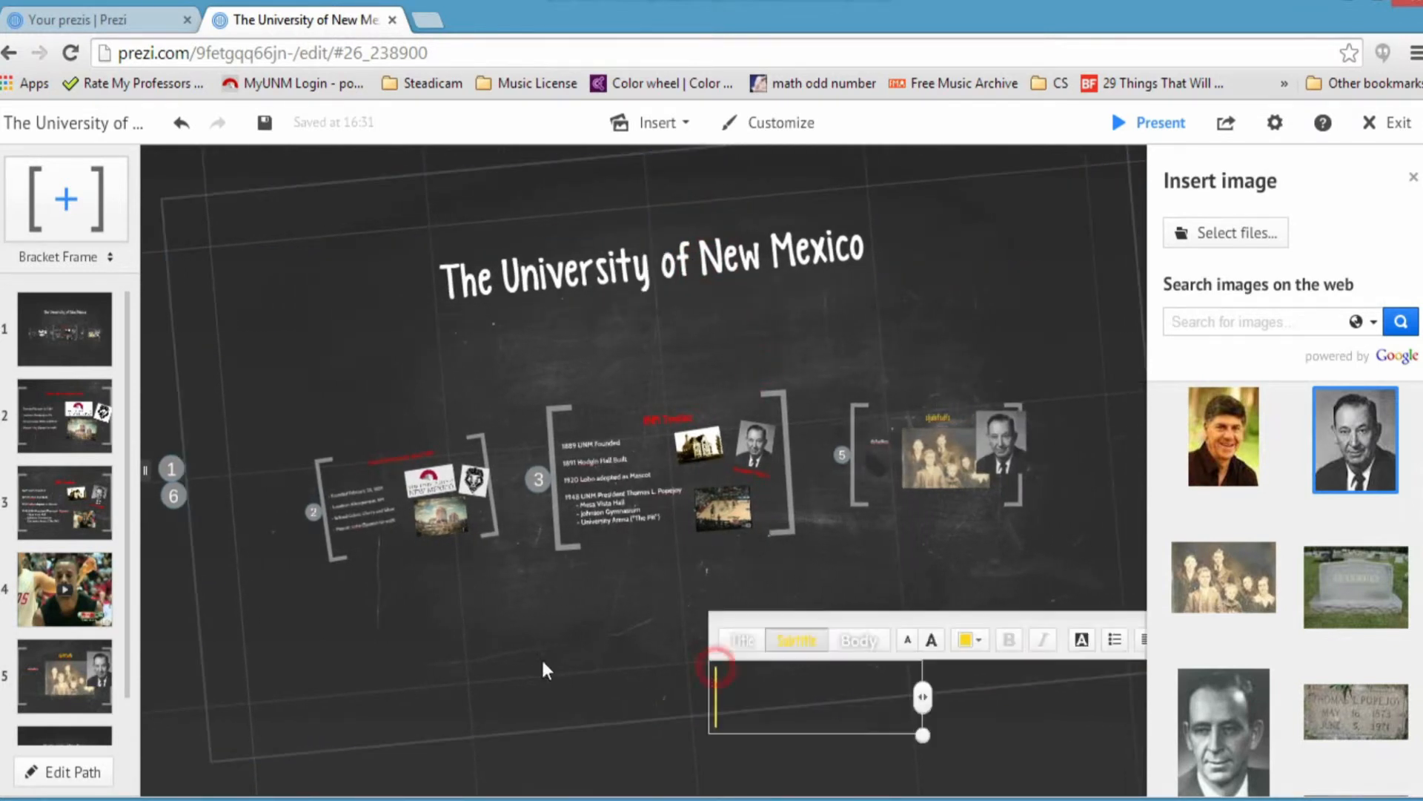
pyautogui.click(42, 318)
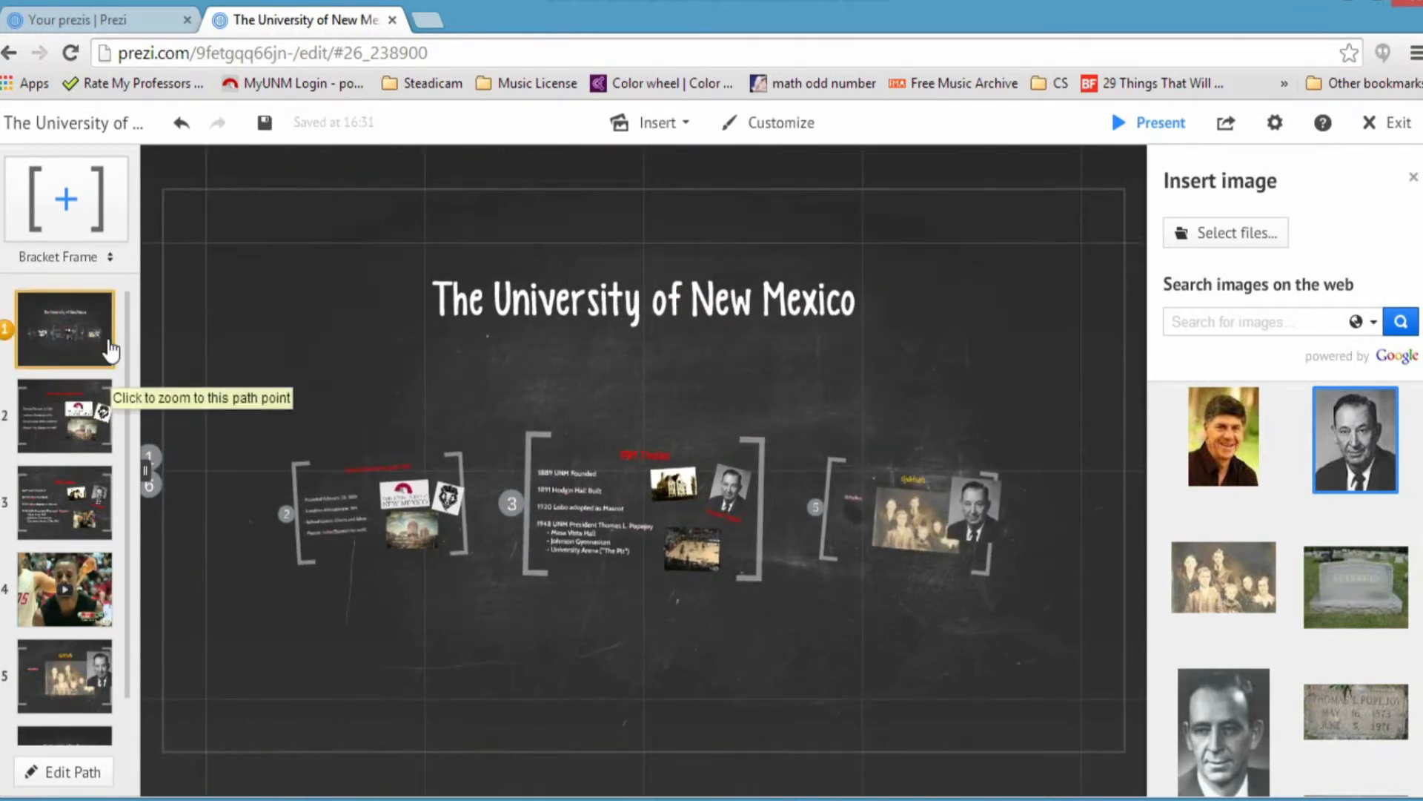
pyautogui.moveTo(793, 413); pyautogui.dragTo(806, 332)
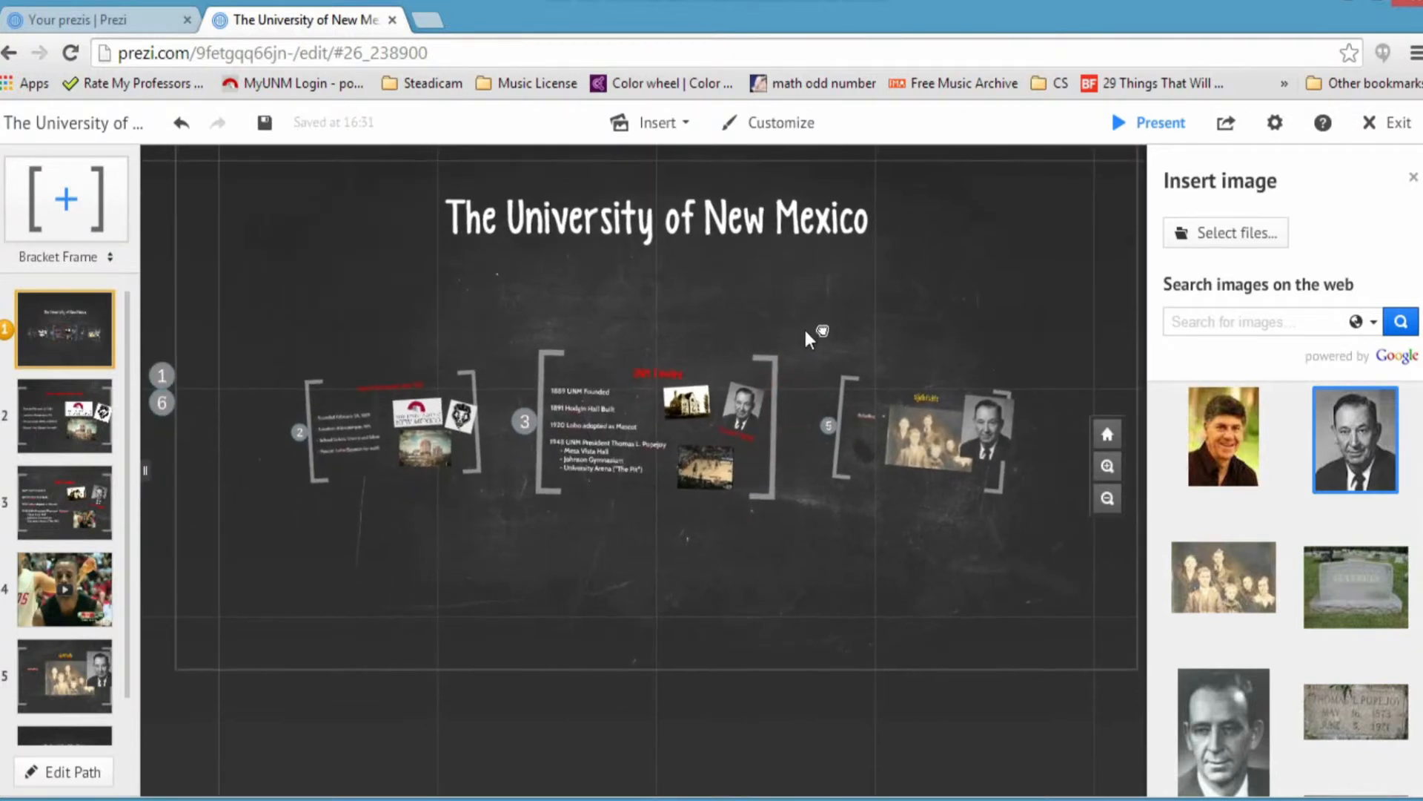
# Step: Add a new frame below the others, tilt it about 30°, and convert it to a circle frame
pyautogui.moveTo(63, 197); pyautogui.dragTo(331, 603)
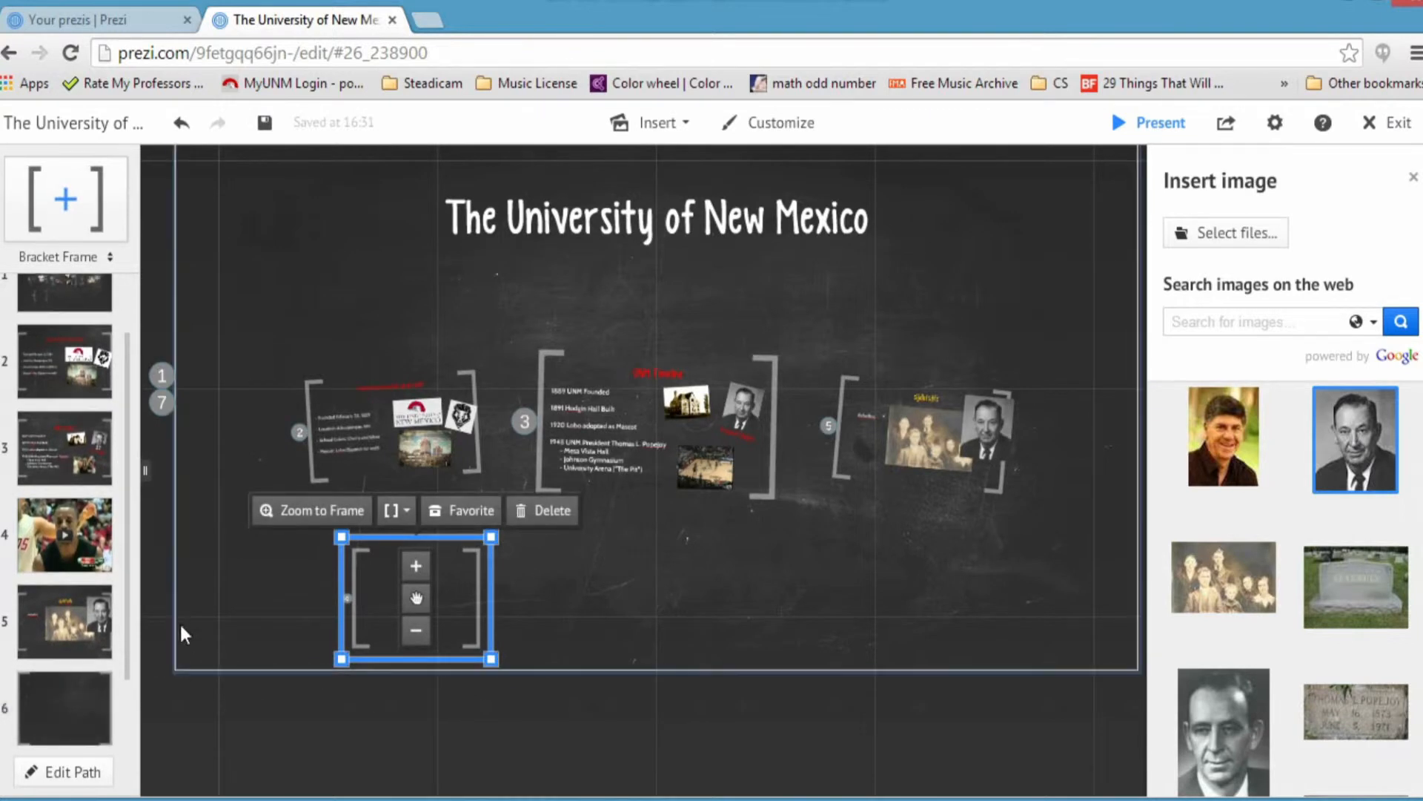
pyautogui.moveTo(523, 676); pyautogui.dragTo(531, 546)
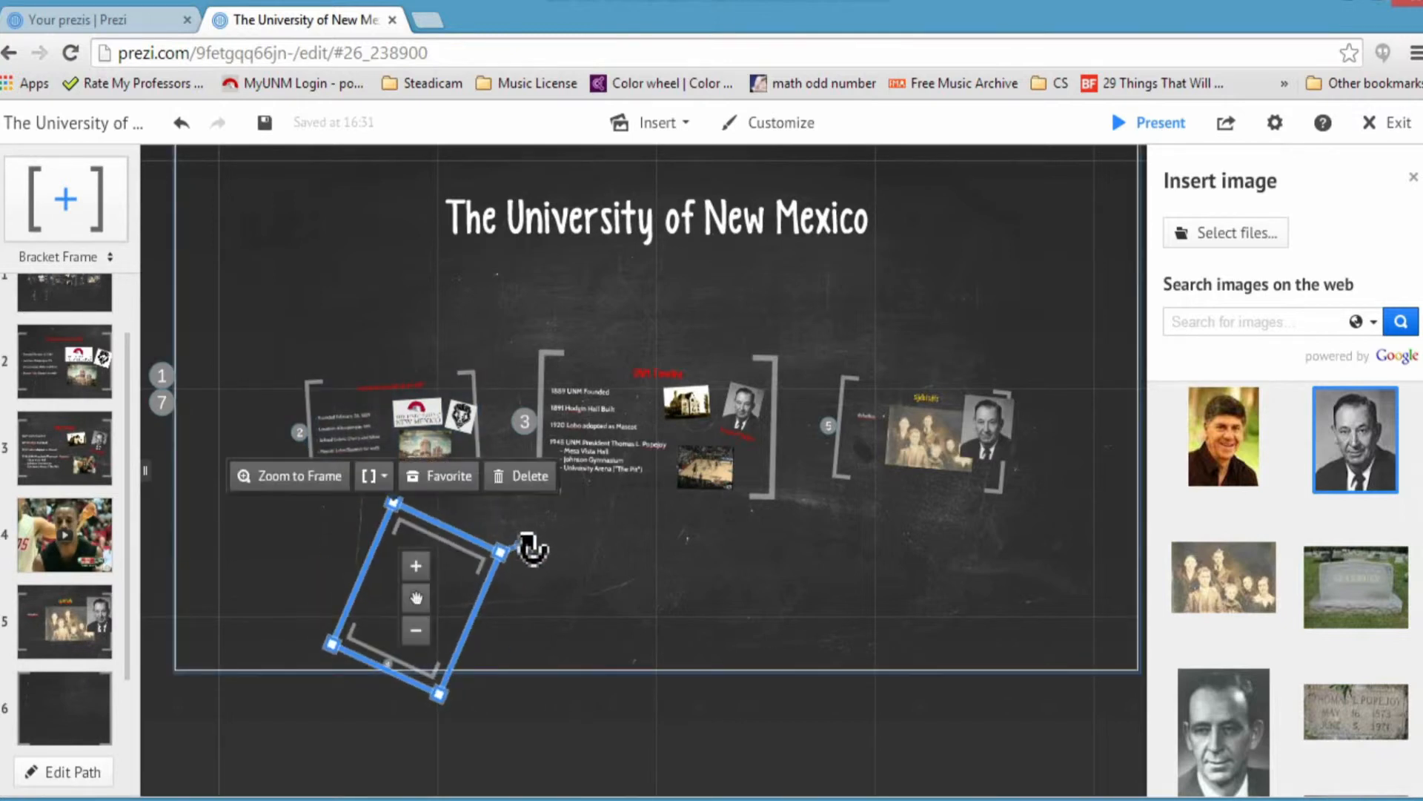
pyautogui.moveTo(413, 602); pyautogui.dragTo(453, 579)
pyautogui.click(416, 453)
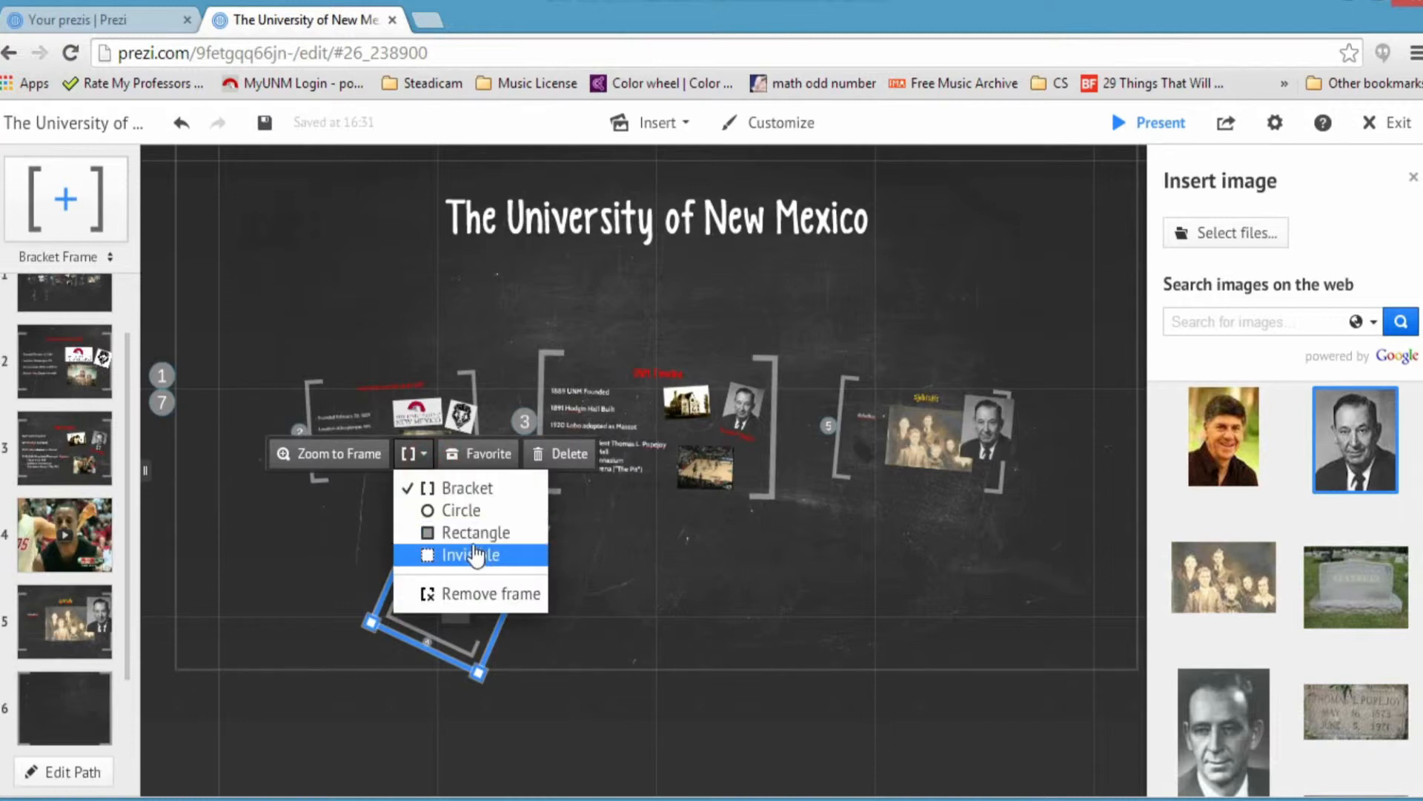
pyautogui.click(475, 511)
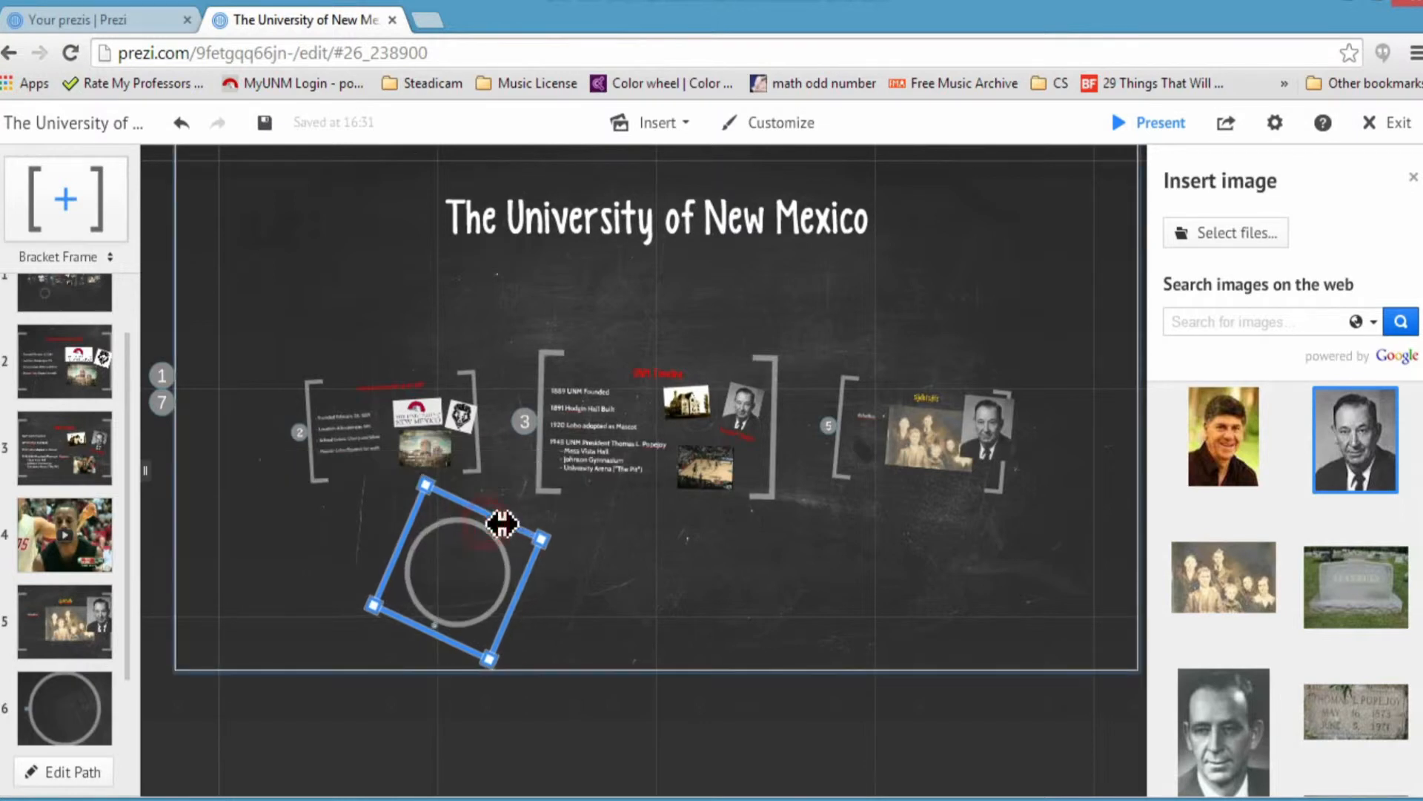
pyautogui.click(622, 608)
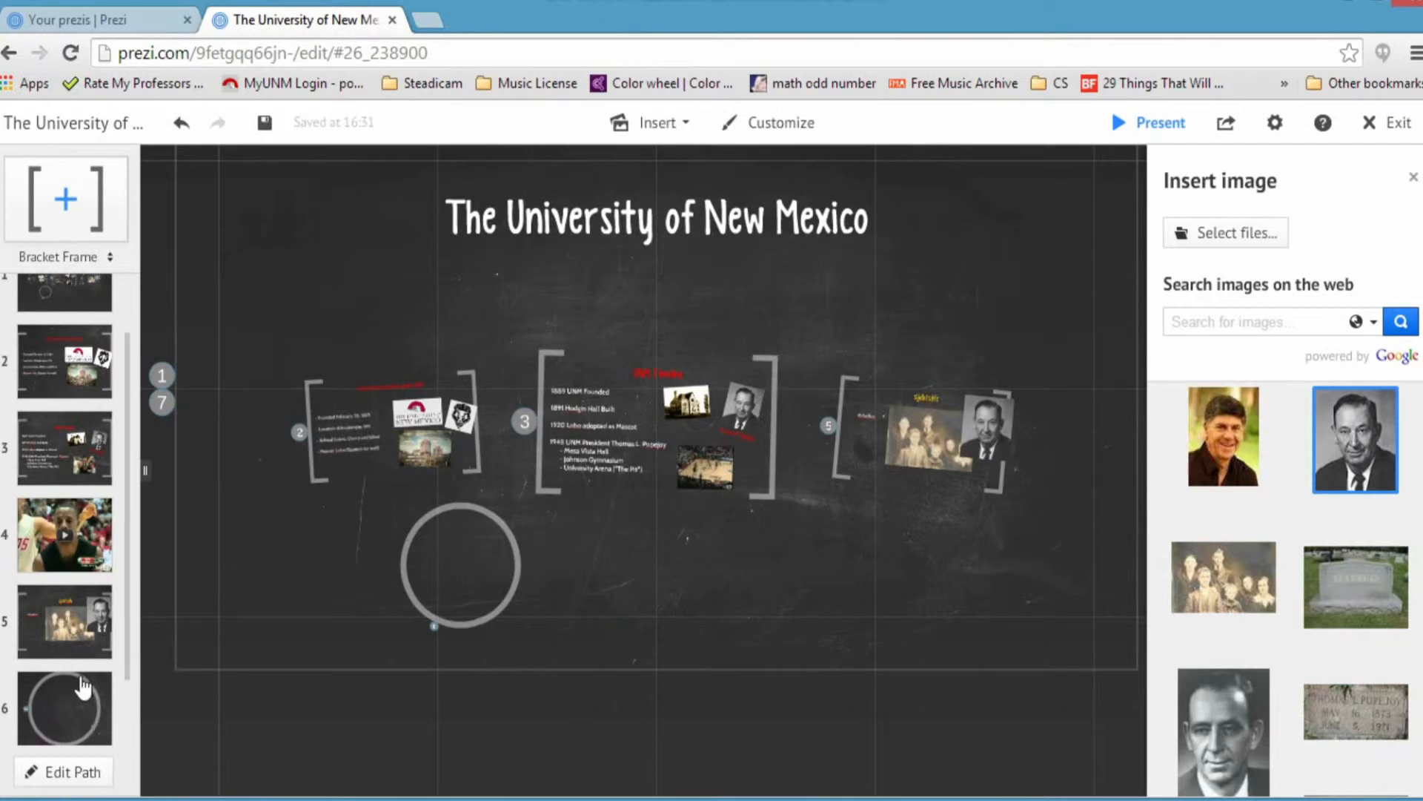
# Step: Go to path step 6 and type a 'Contact Information' heading inside the circle
pyautogui.scroll(-2, 96, 623)
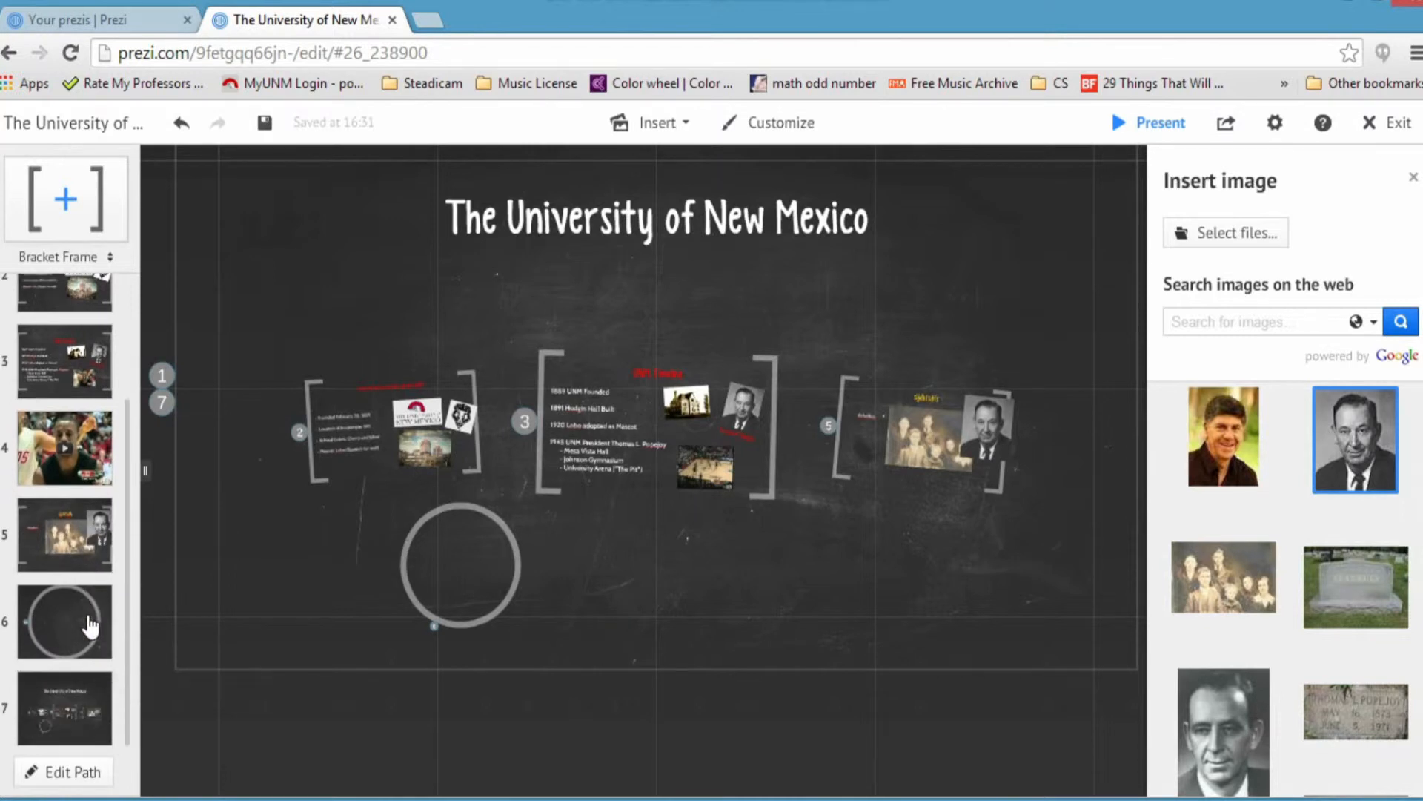
pyautogui.click(72, 552)
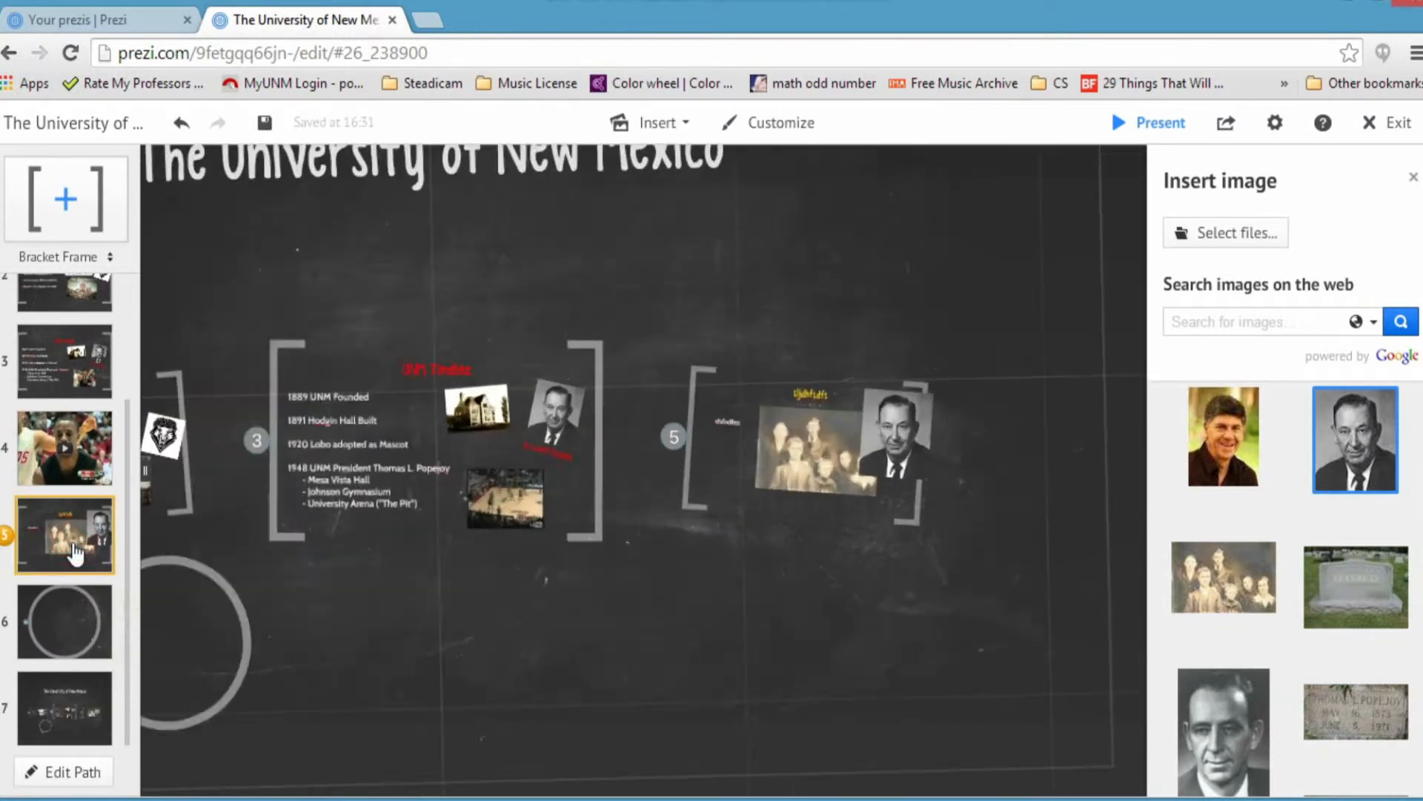
pyautogui.click(61, 629)
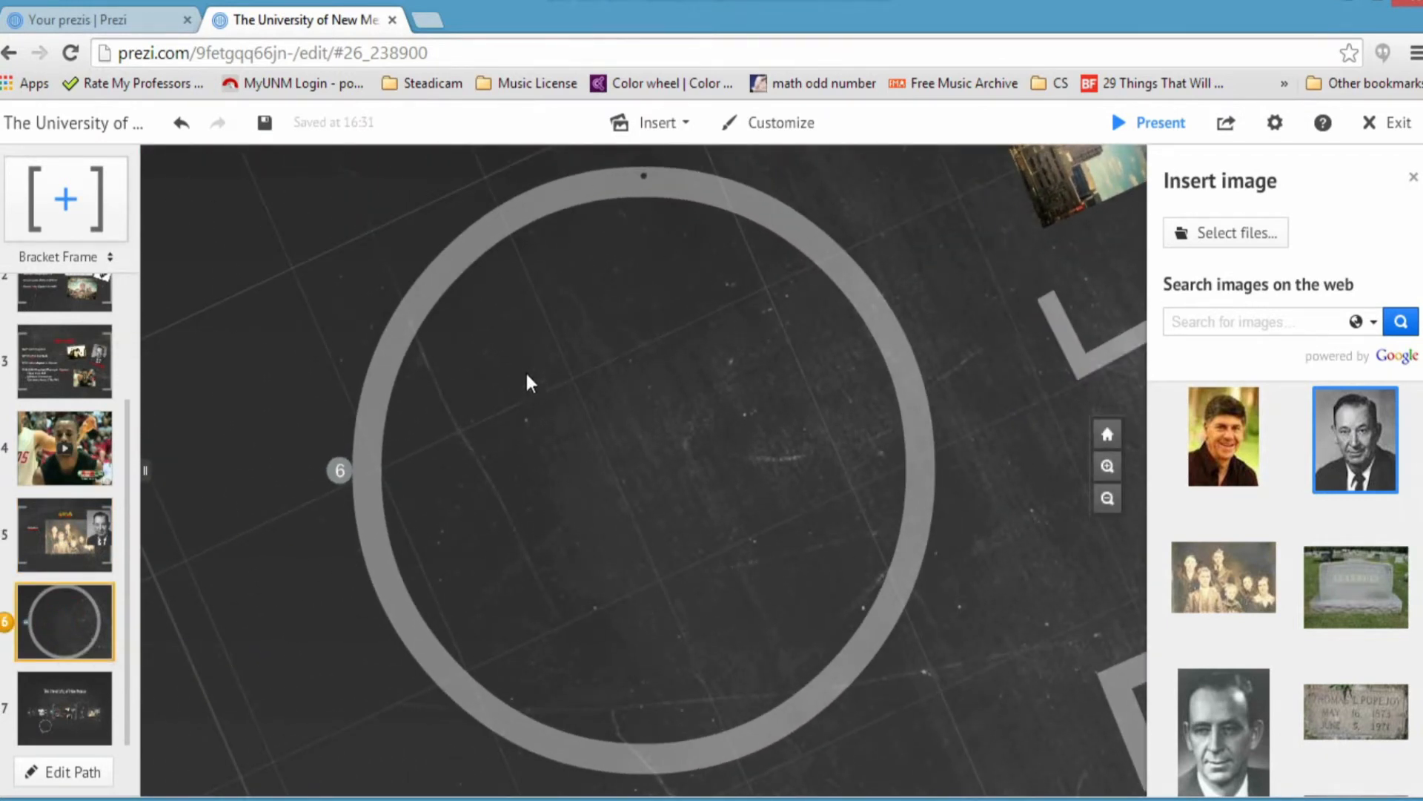
pyautogui.doubleClick(529, 301)
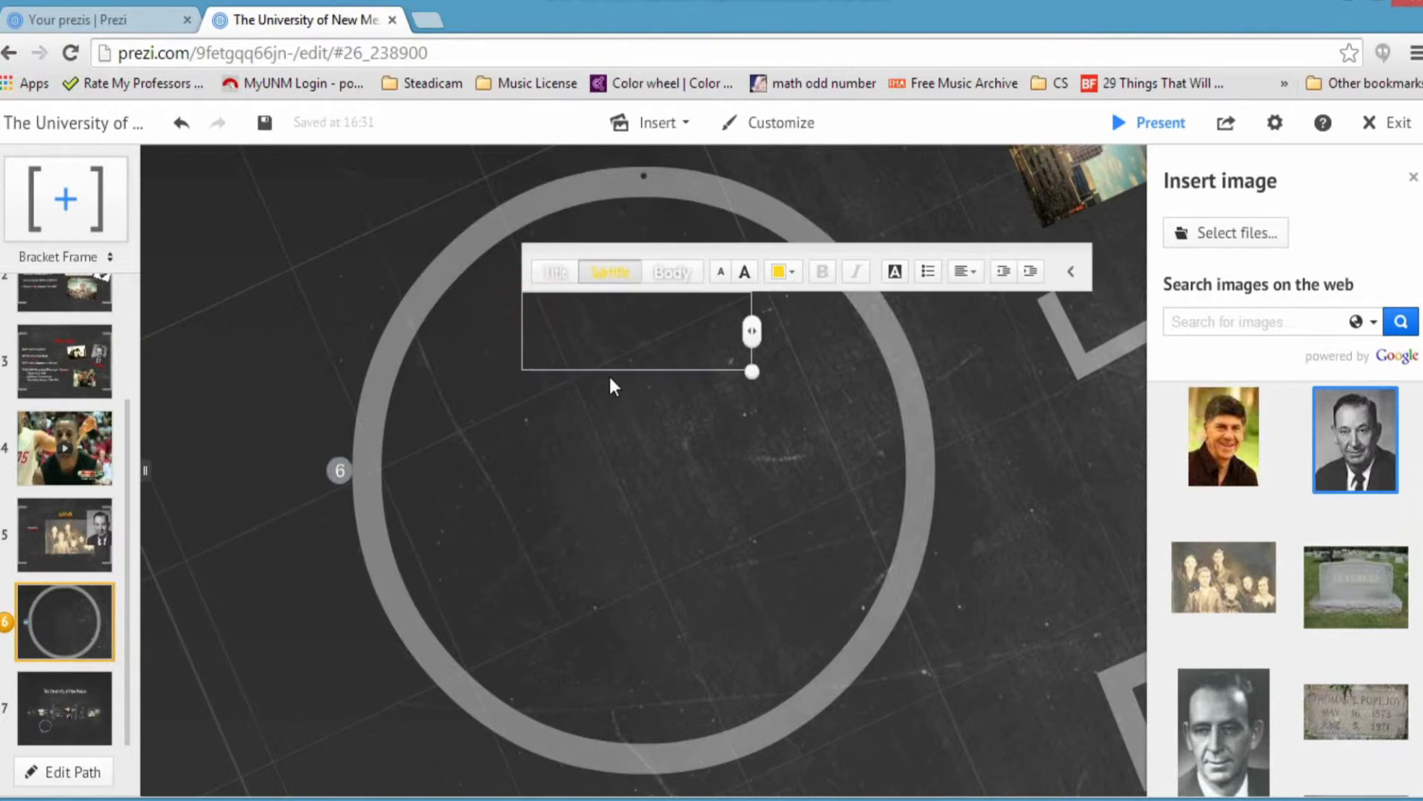
pyautogui.write('Contact')
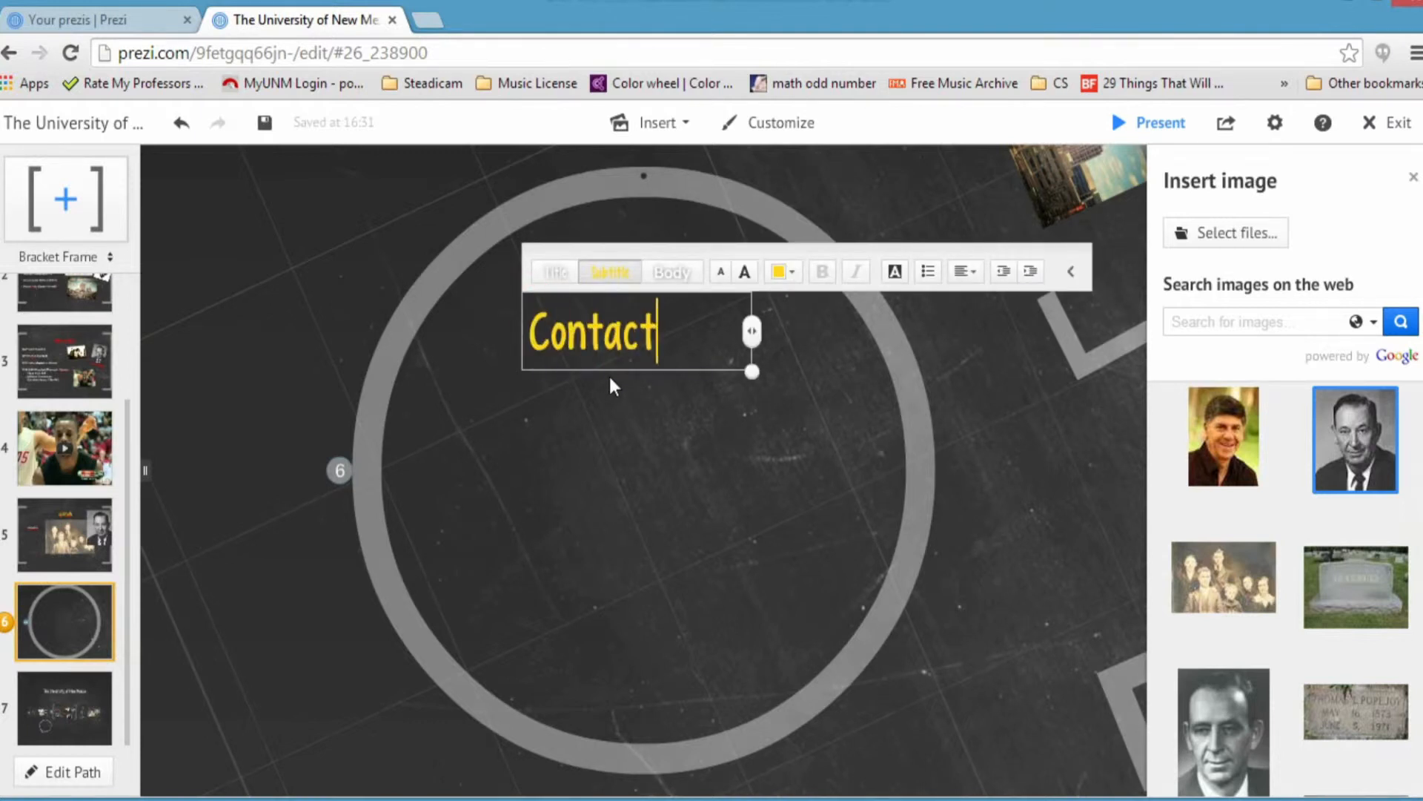
pyautogui.write(' Information')
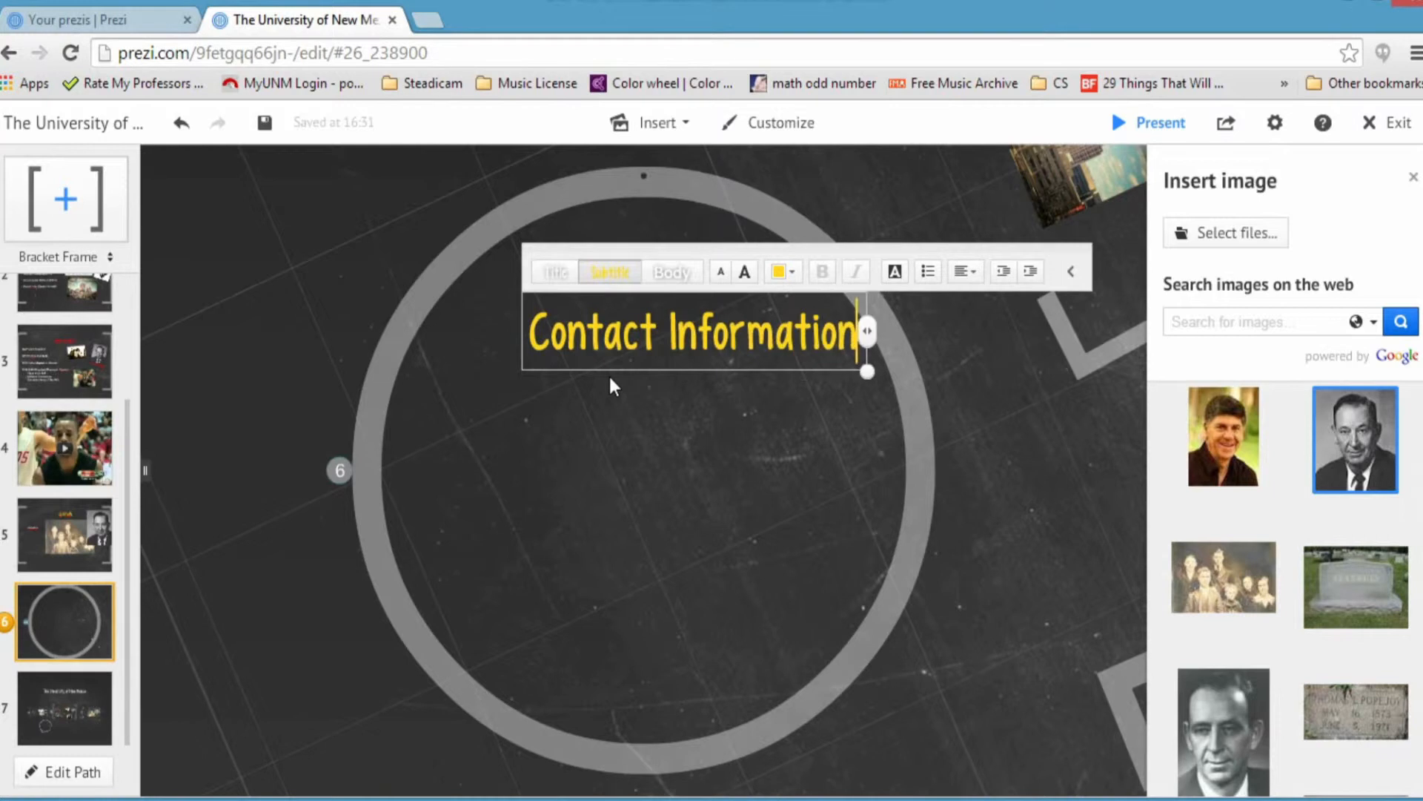
pyautogui.click(608, 374)
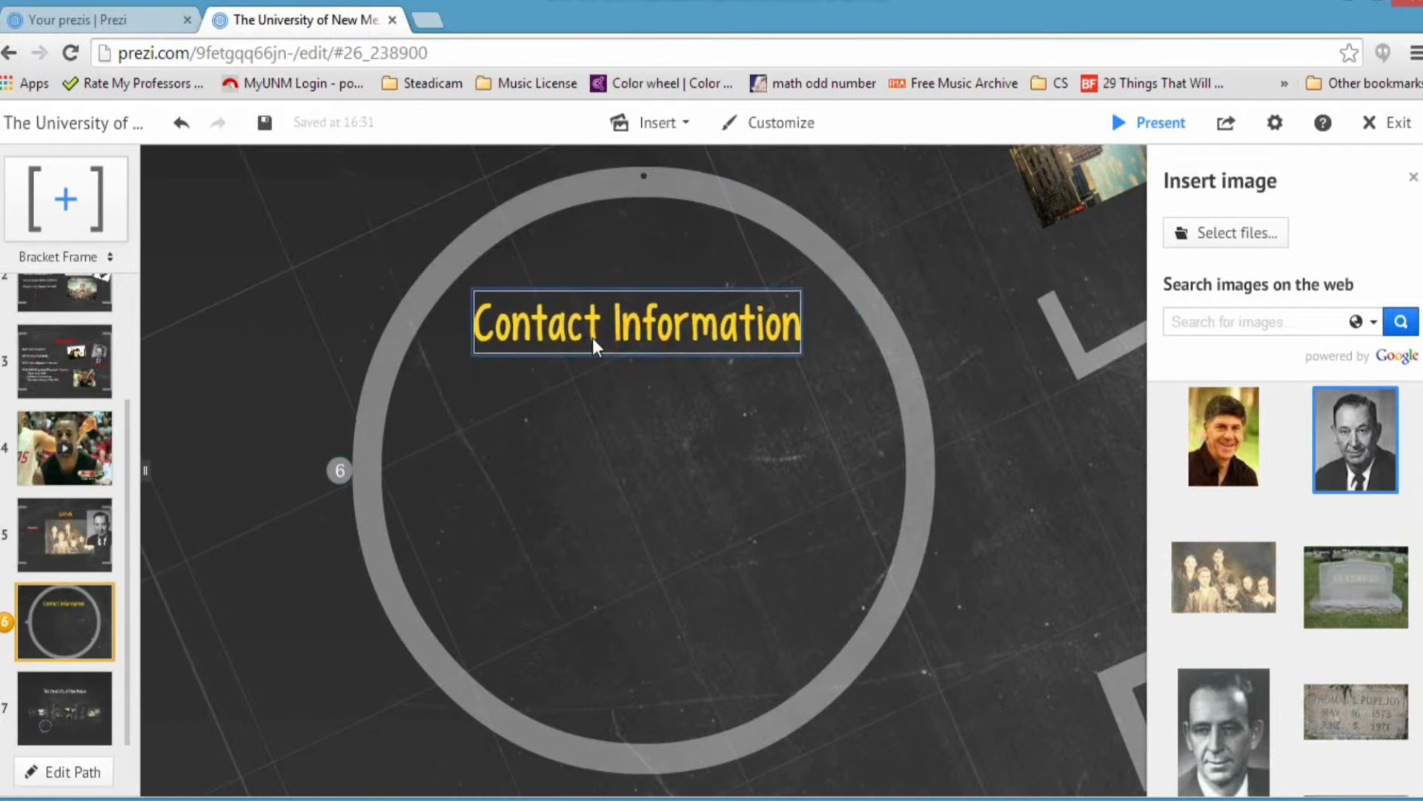
# Step: Make the Contact Information heading red and larger, then nudge it left and down
pyautogui.click(593, 337)
pyautogui.click(553, 248)
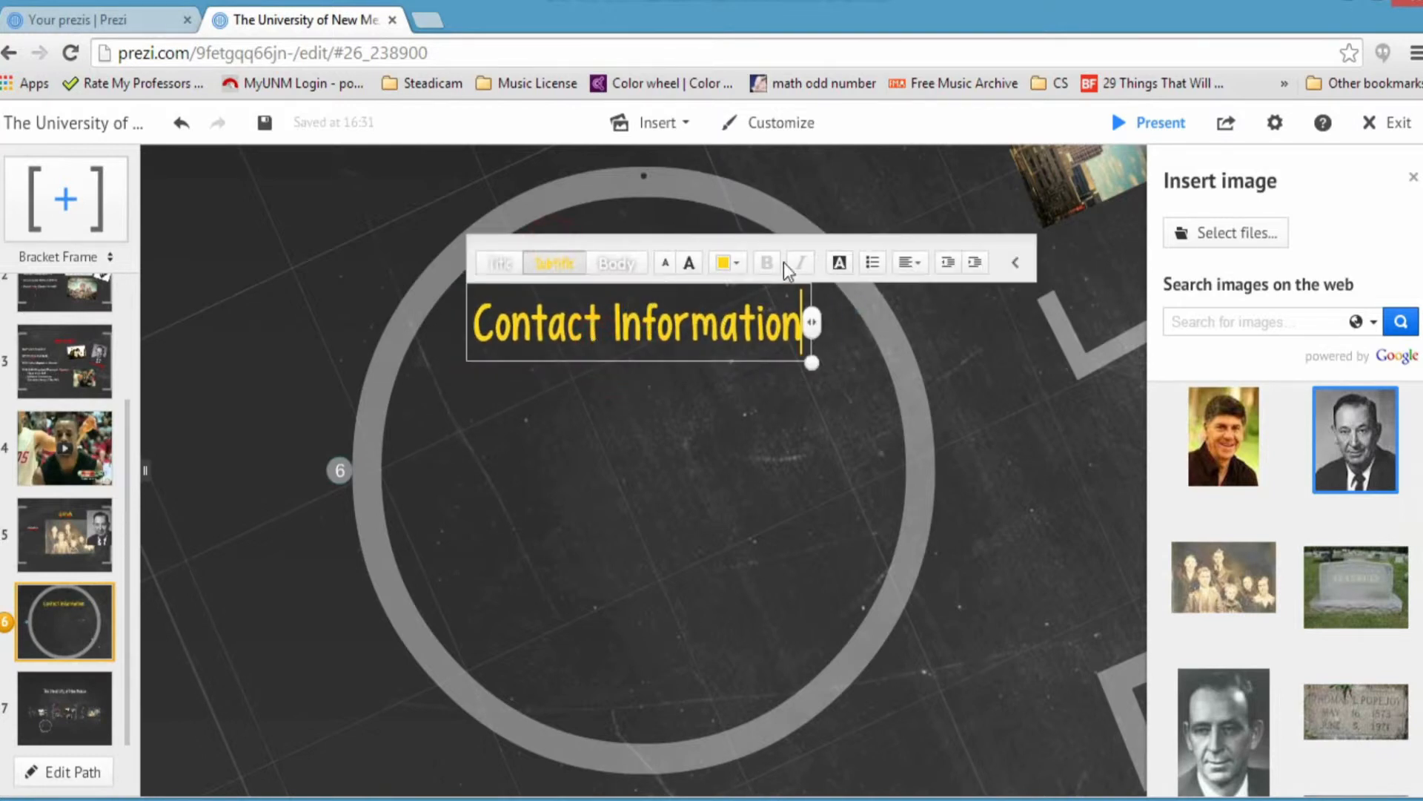
pyautogui.click(739, 261)
pyautogui.click(676, 207)
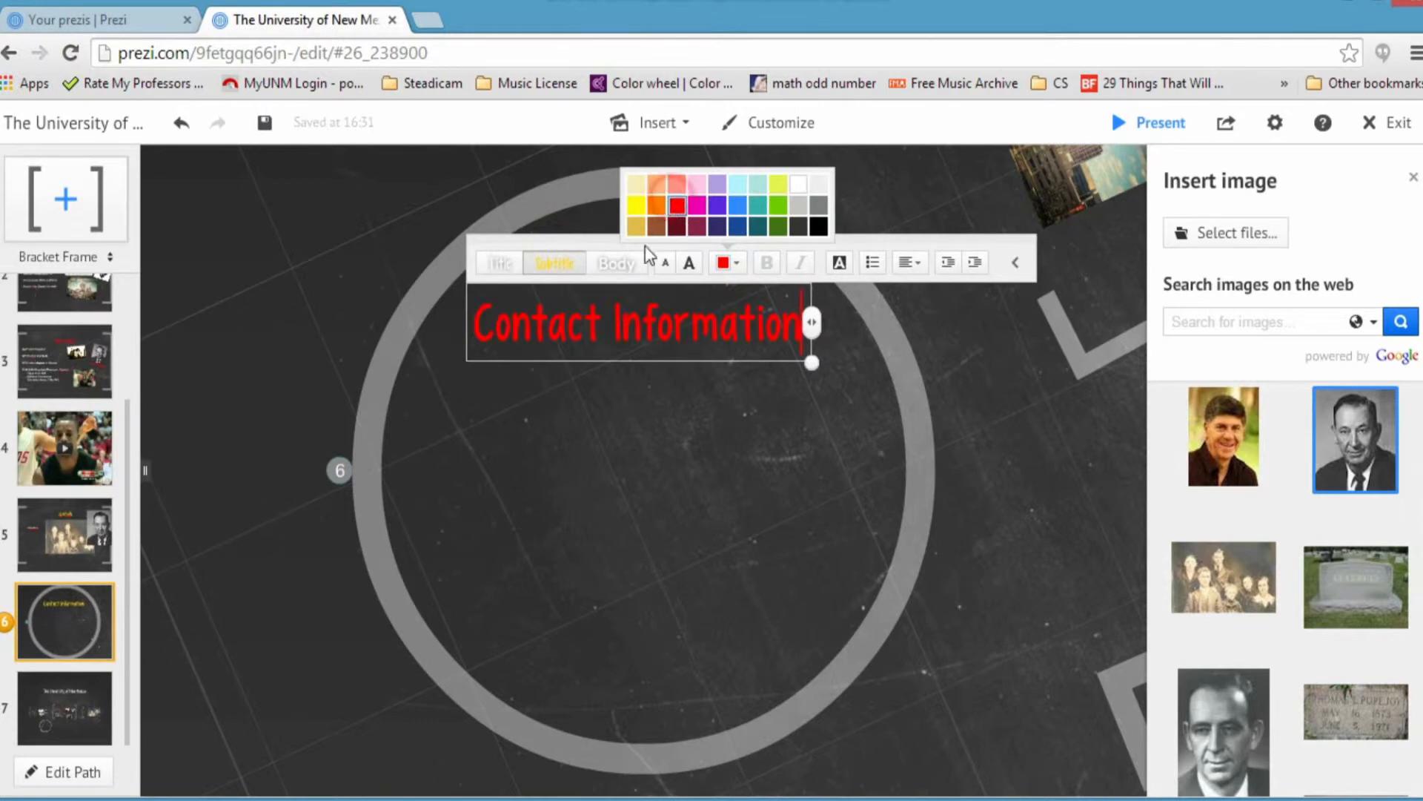
pyautogui.click(688, 264)
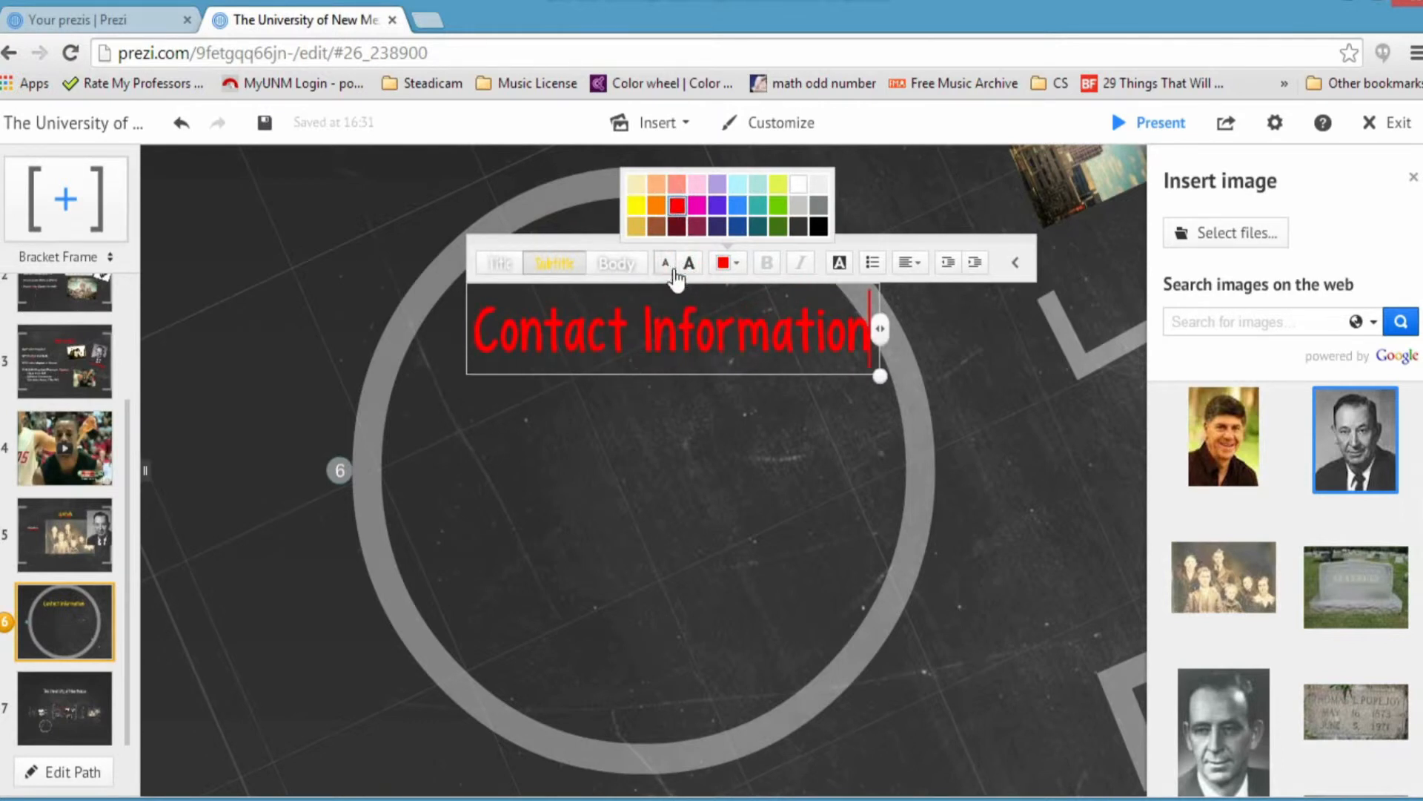
pyautogui.click(670, 451)
pyautogui.moveTo(665, 324); pyautogui.dragTo(633, 340)
pyautogui.doubleClick(473, 482)
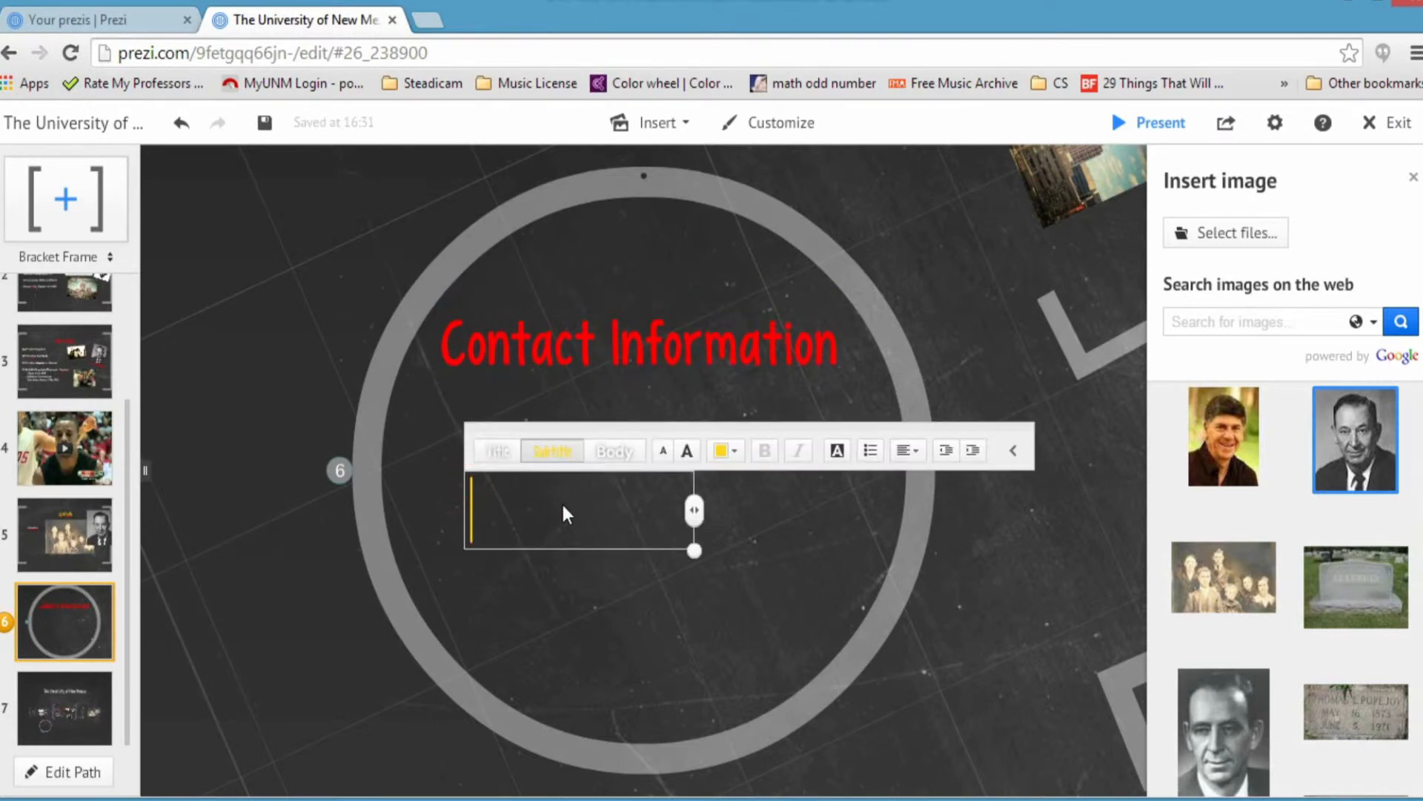
pyautogui.write('Admission')
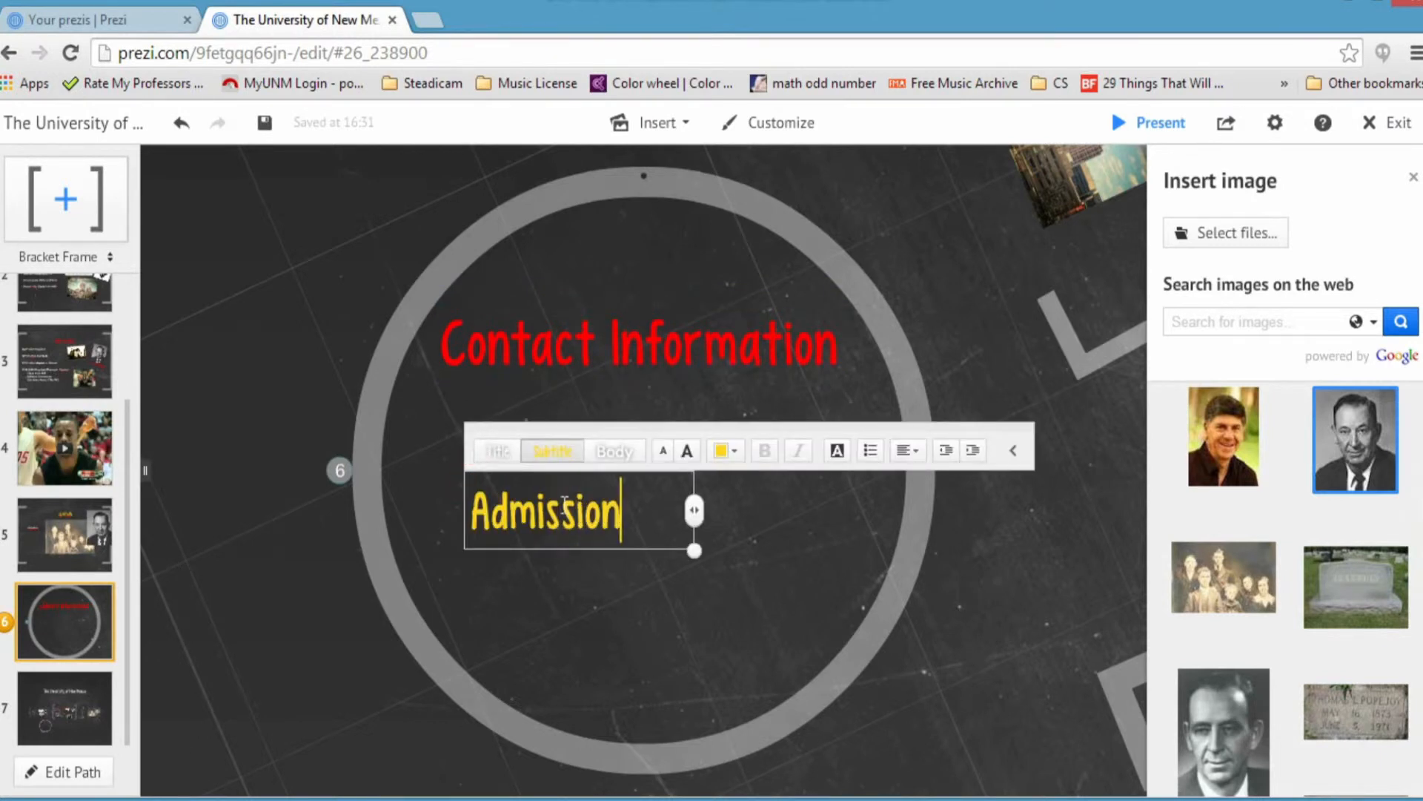
pyautogui.write('s Office')
pyautogui.press('Return')
pyautogui.press('Up')
pyautogui.press('Return')
pyautogui.press('Up')
pyautogui.write('www.unm.edu')
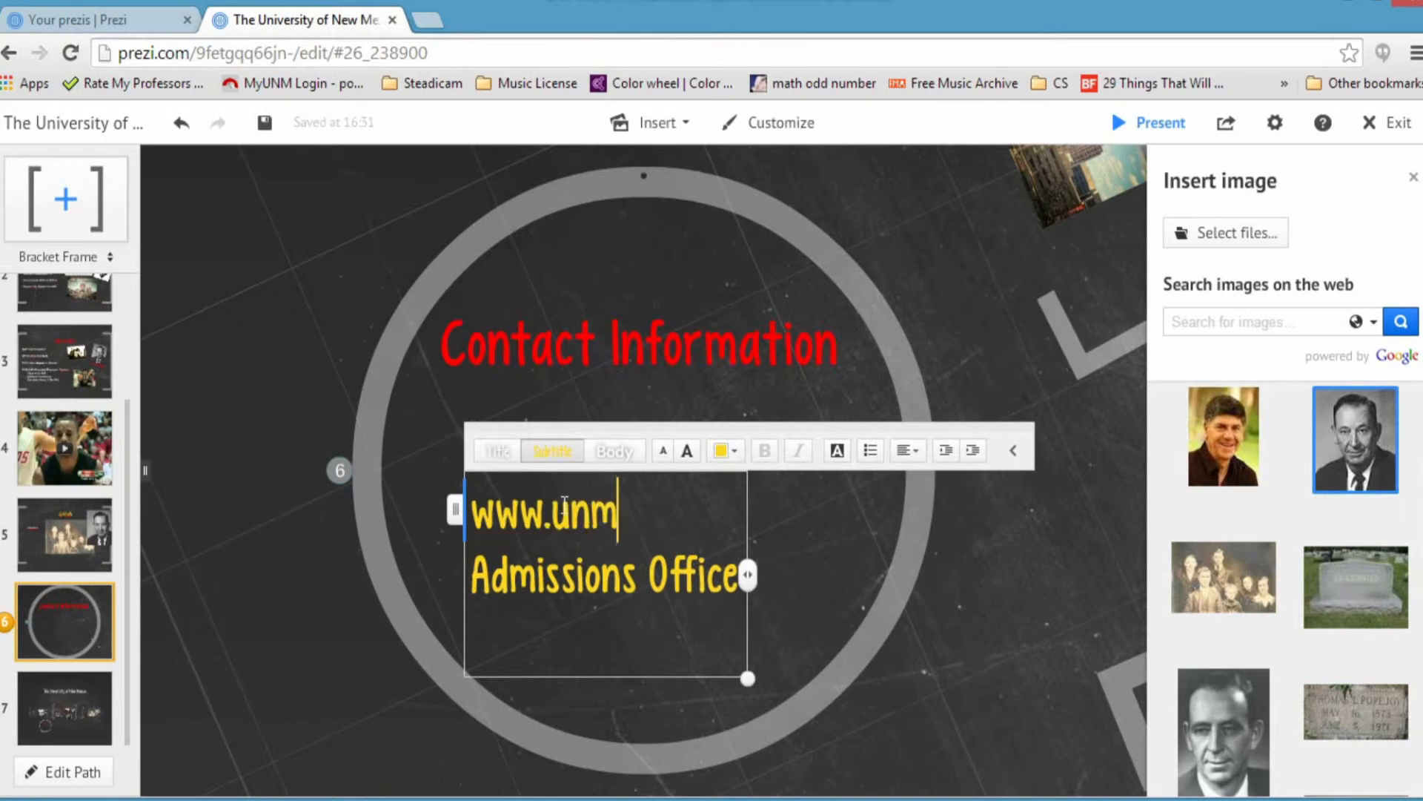
pyautogui.press('Down')
pyautogui.press('End')
pyautogui.press('Return')
pyautogui.press('Return')
# Step: Format the contact lines as smaller white body text, resize the box and close the editor
pyautogui.hotkey('ctrl', 'a')
pyautogui.click(498, 451)
pyautogui.click(614, 451)
pyautogui.click(665, 451)
pyautogui.click(665, 451)
pyautogui.click(665, 451)
pyautogui.moveTo(795, 725); pyautogui.dragTo(556, 549)
pyautogui.click(686, 582)
pyautogui.click(738, 531)
pyautogui.click(645, 502)
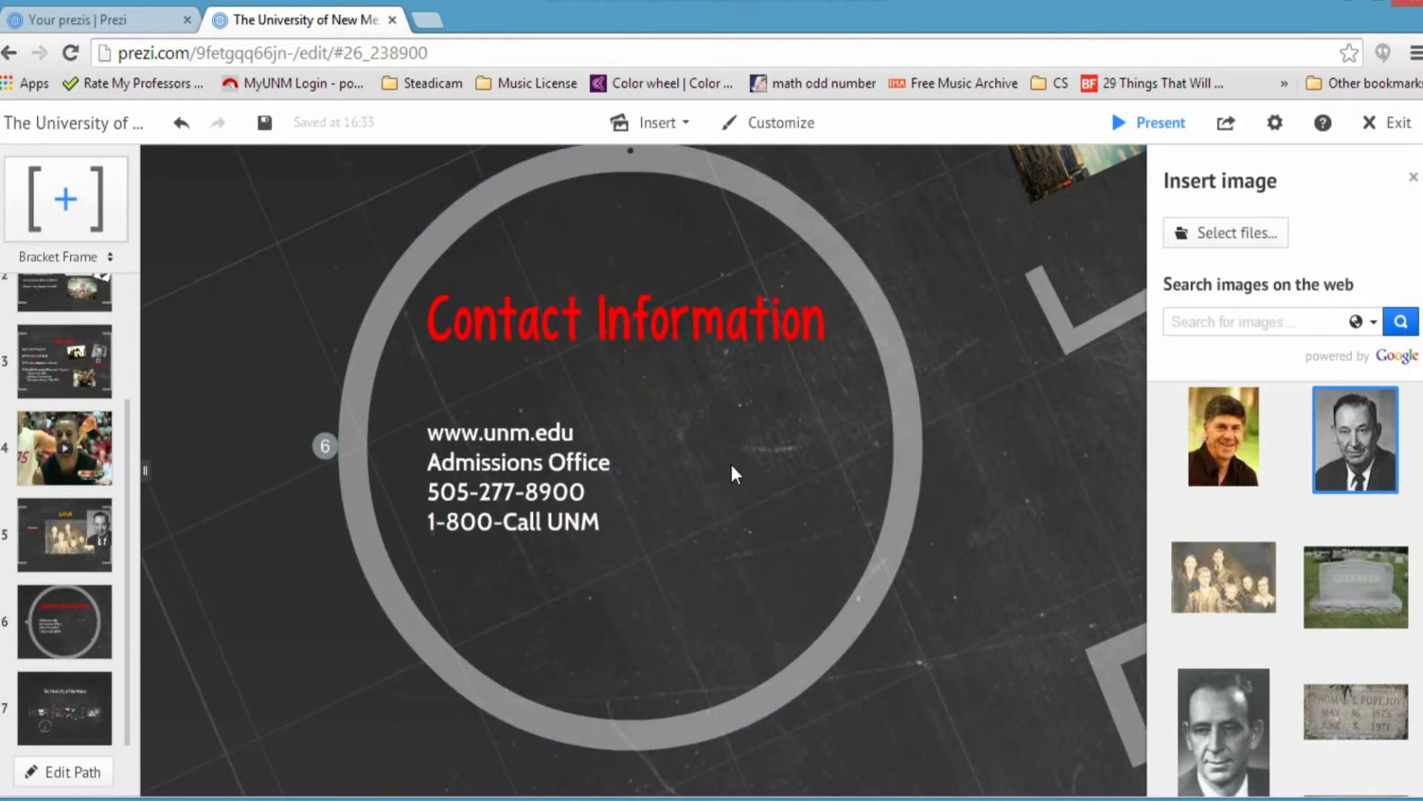
pyautogui.scroll(-5, 756, 457)
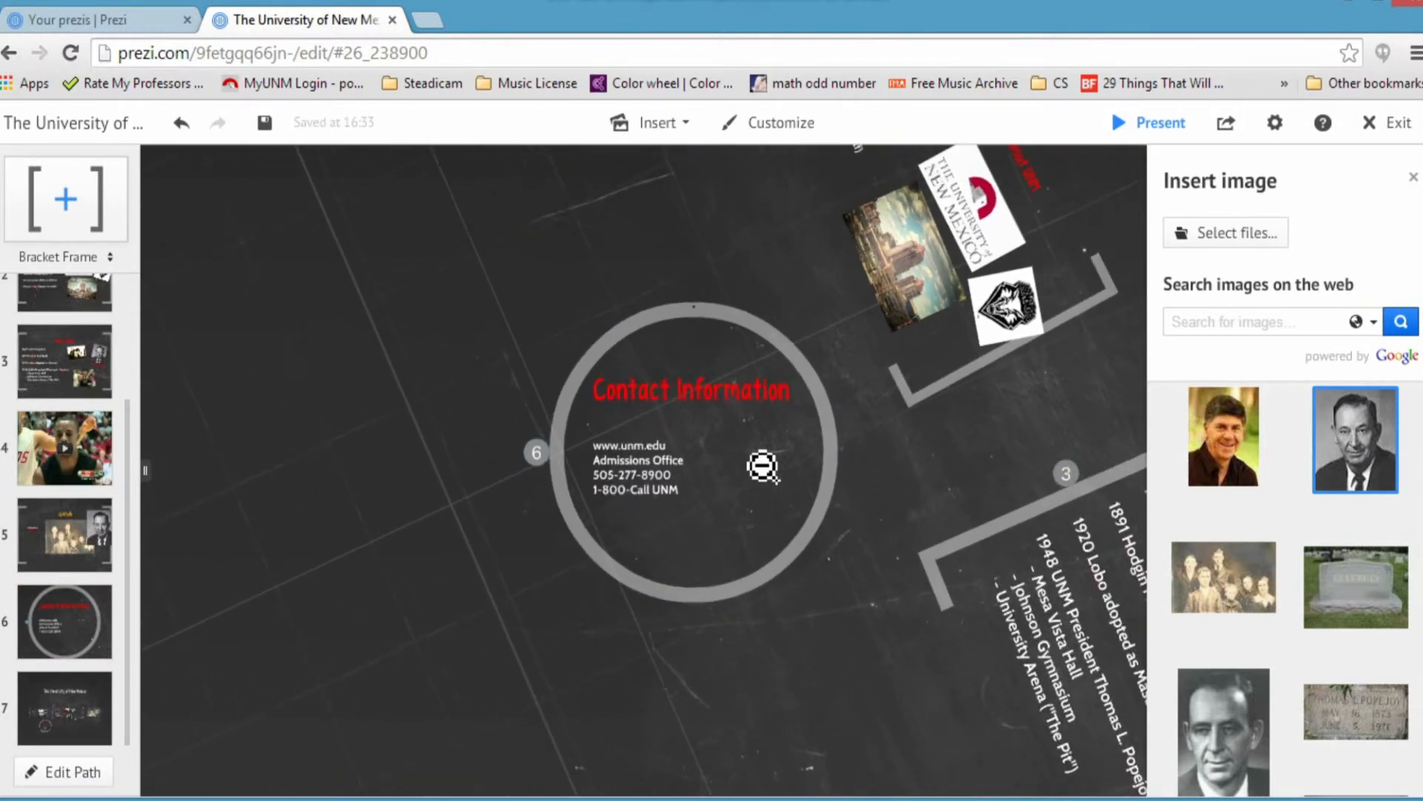
pyautogui.scroll(4, 763, 466)
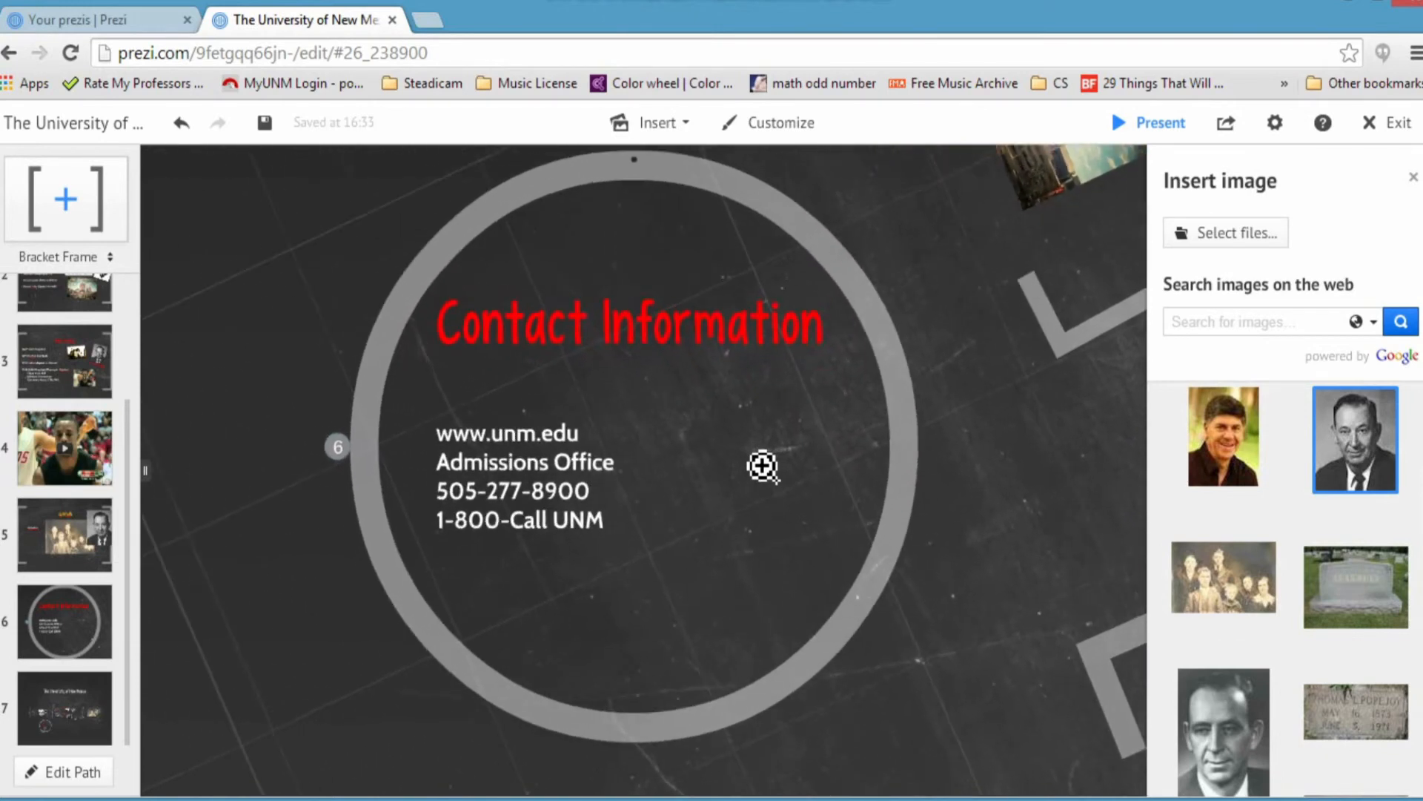
pyautogui.click(86, 436)
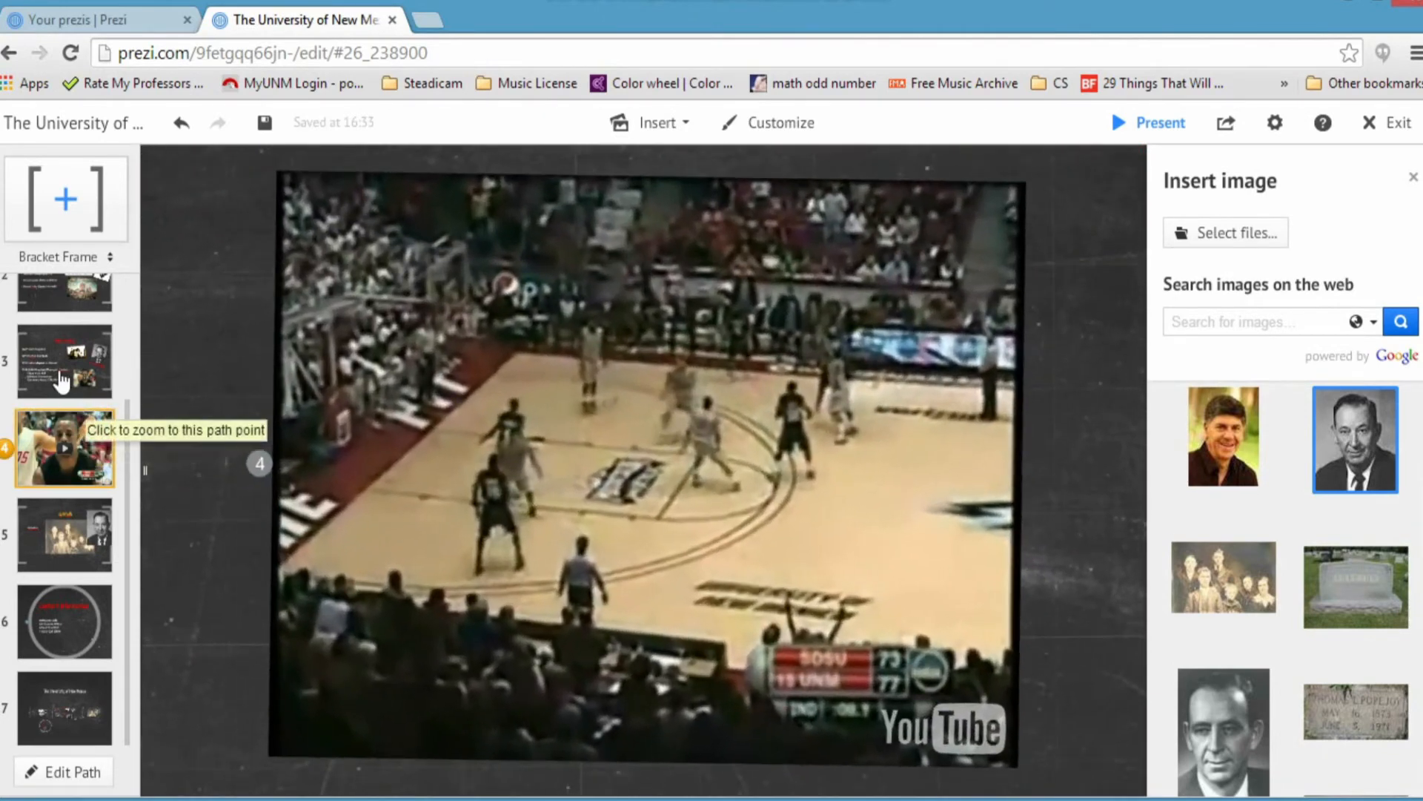
pyautogui.click(65, 361)
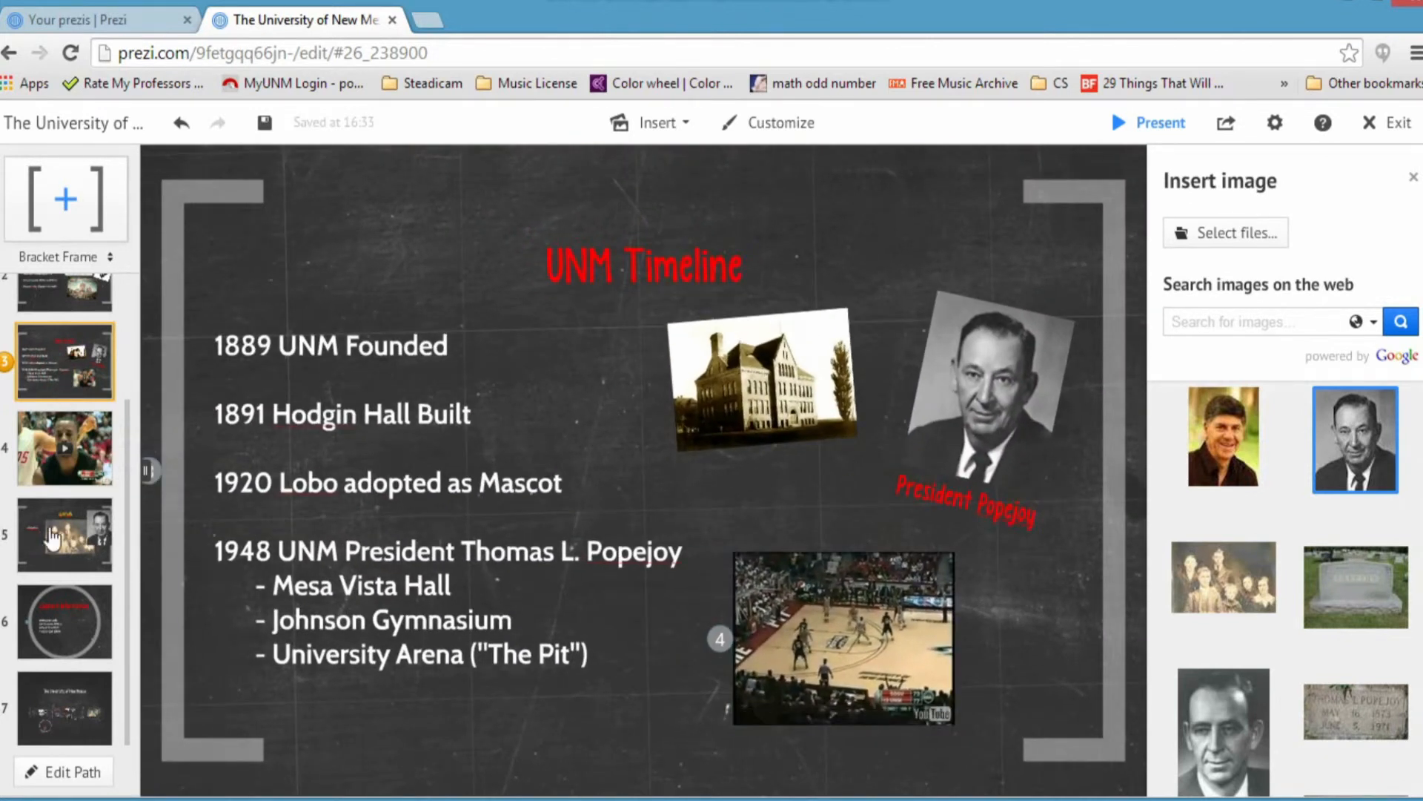
pyautogui.click(55, 478)
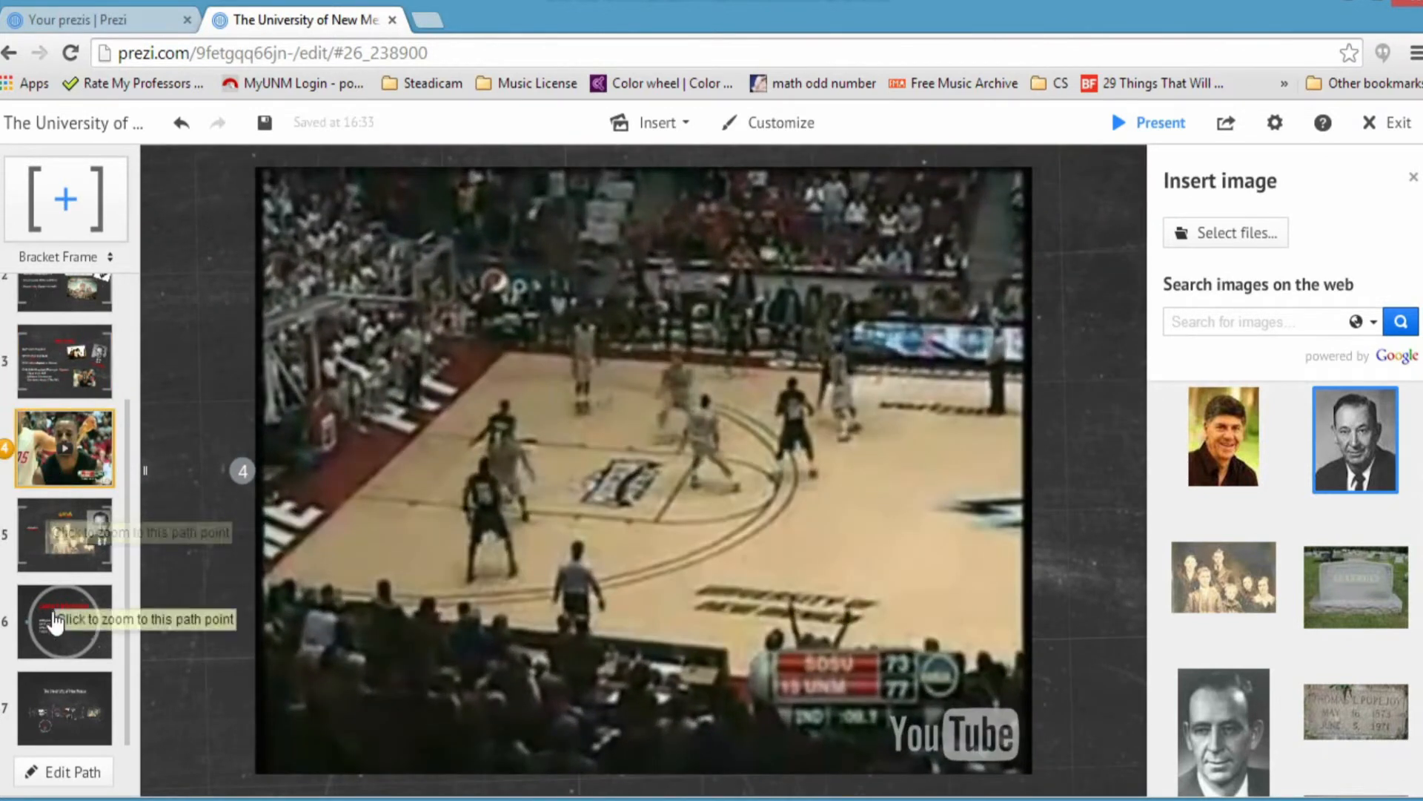
pyautogui.click(56, 621)
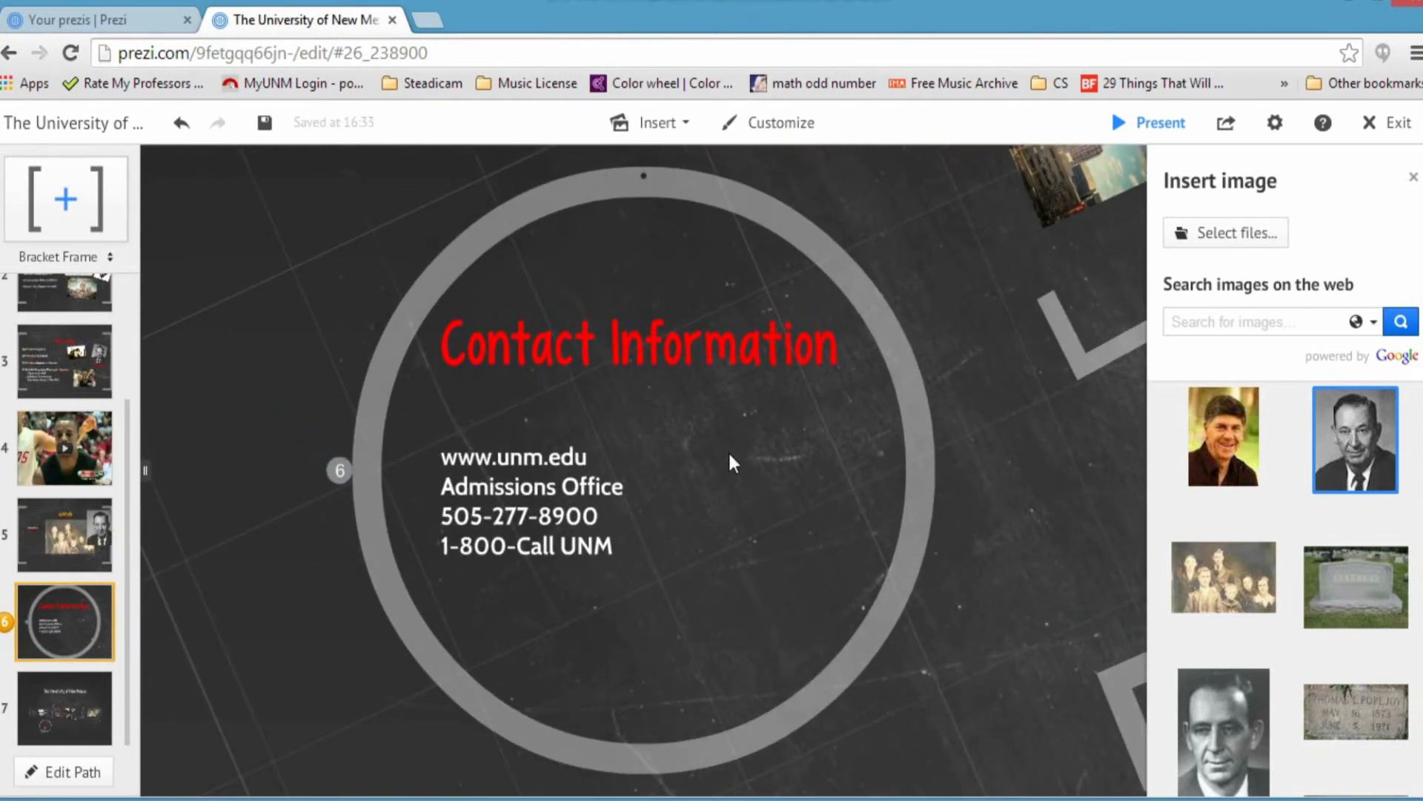
# Step: Add a small bracket frame right of the contact text and zoom to it as path step 7
pyautogui.click(675, 124)
pyautogui.click(732, 665)
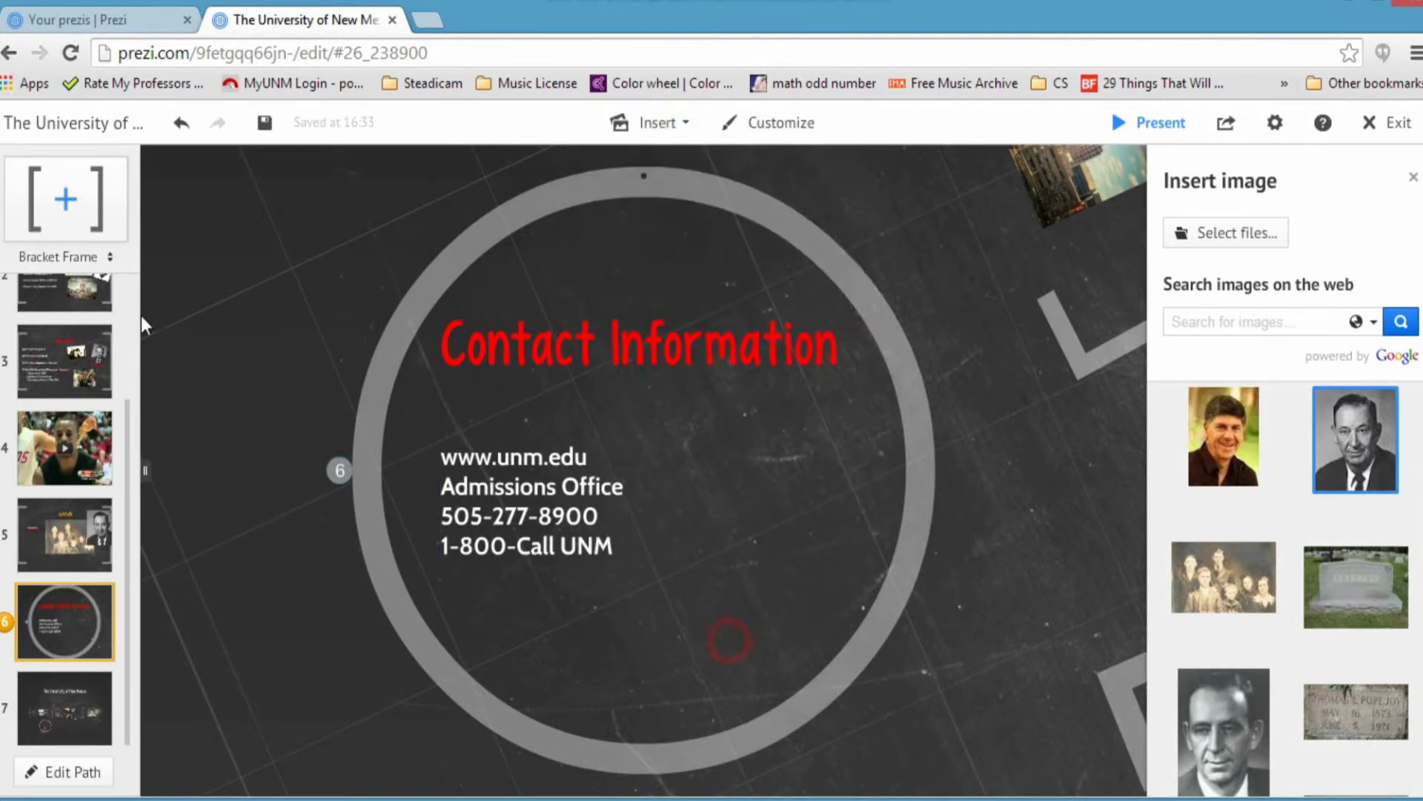
pyautogui.moveTo(67, 204); pyautogui.dragTo(215, 296)
pyautogui.moveTo(358, 348); pyautogui.dragTo(771, 556)
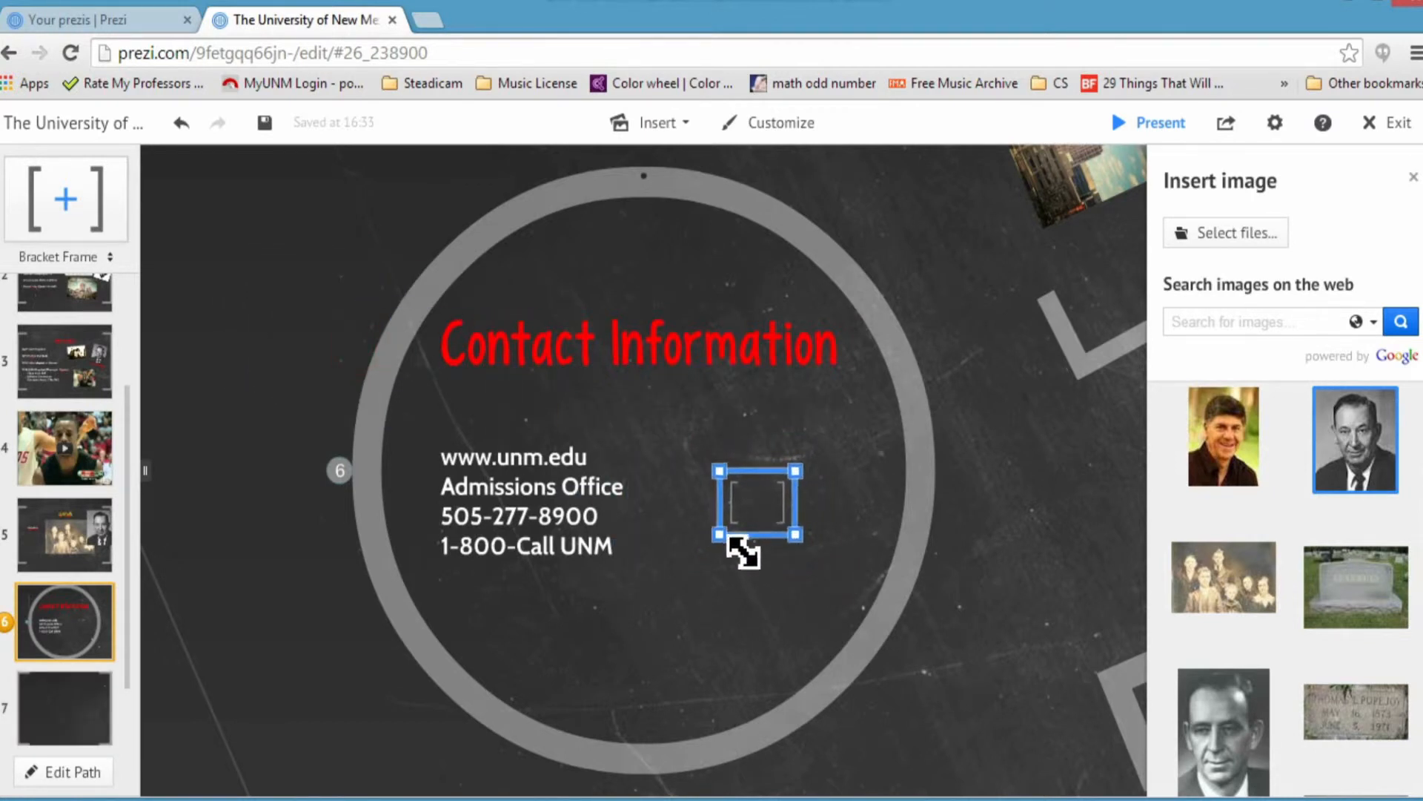
pyautogui.moveTo(721, 517); pyautogui.dragTo(806, 470)
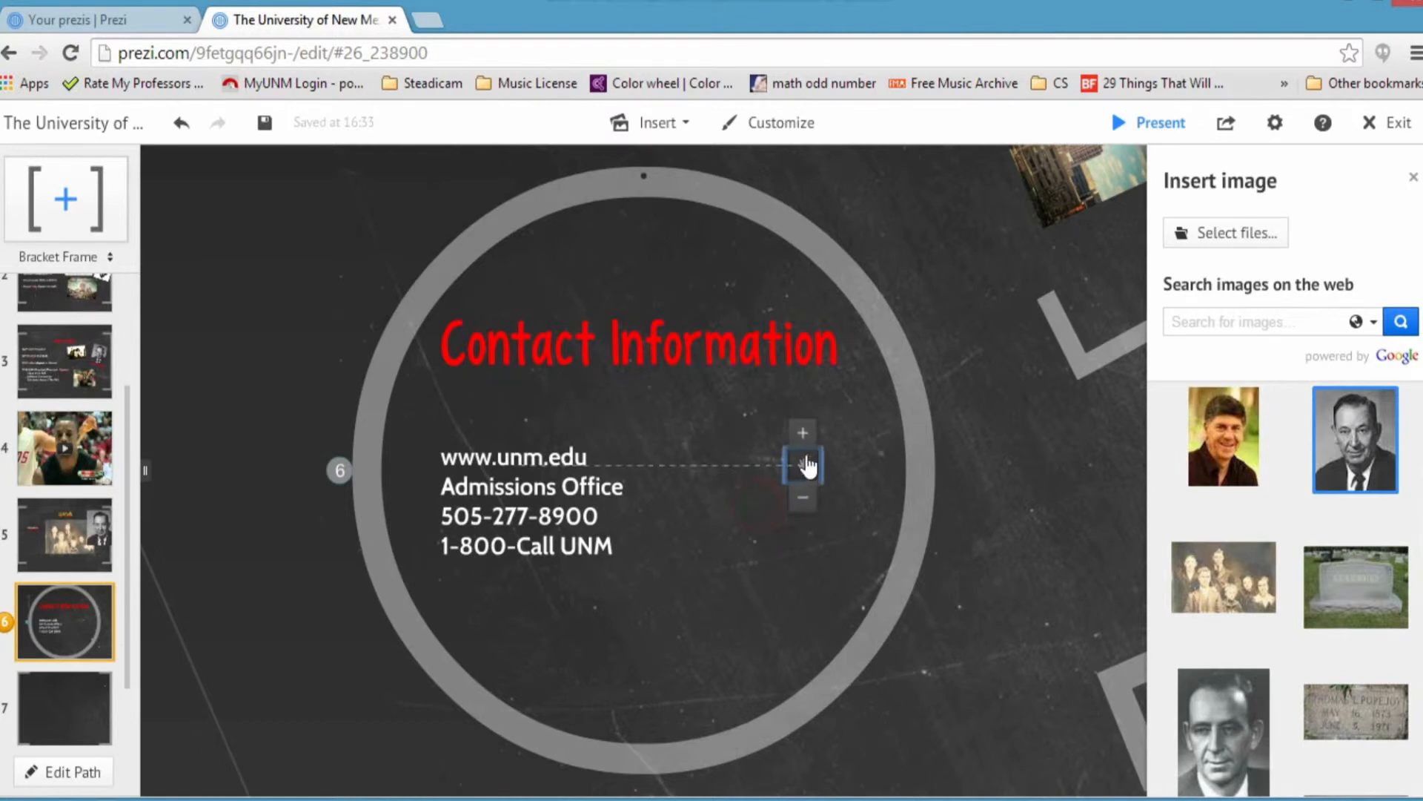
pyautogui.moveTo(840, 425); pyautogui.dragTo(840, 425)
pyautogui.click(710, 522)
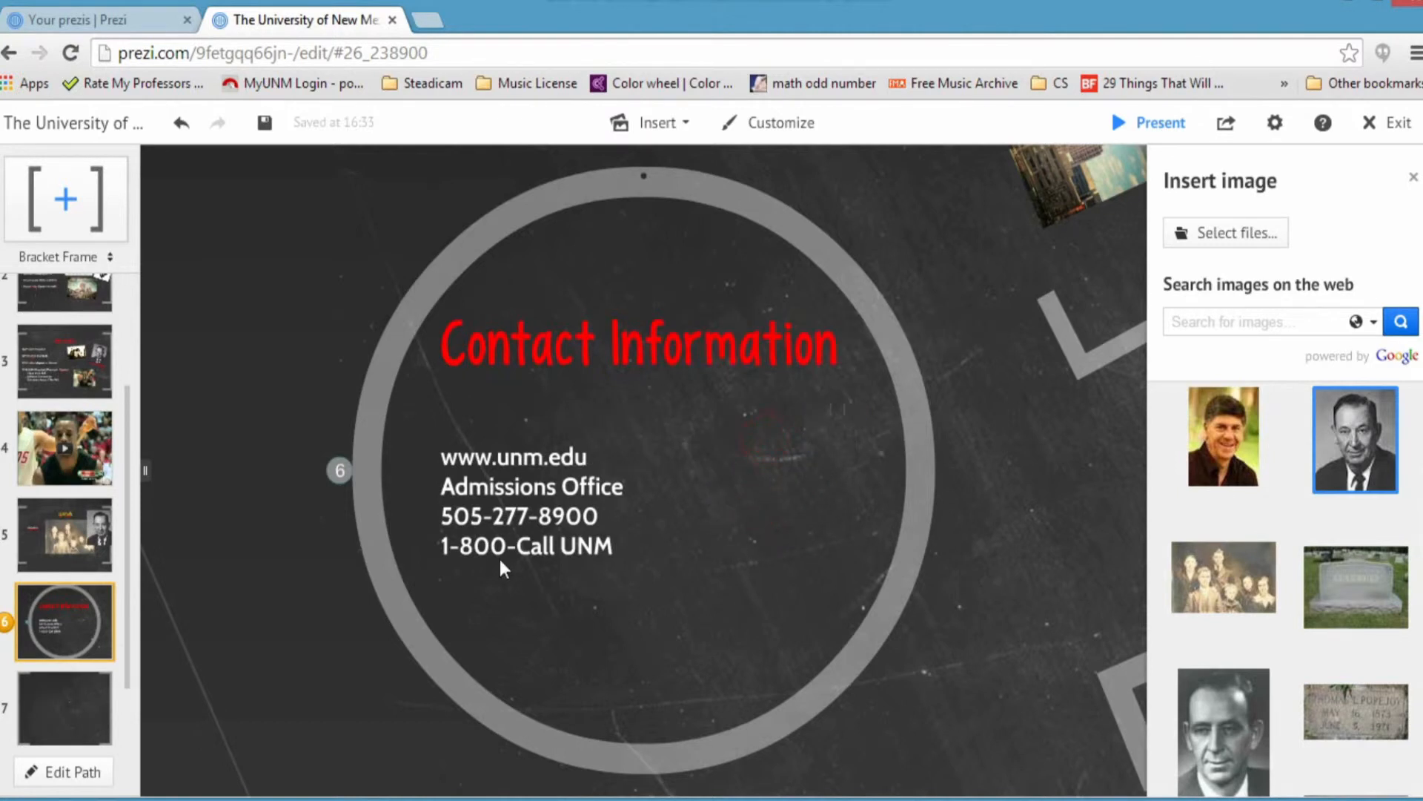
pyautogui.click(81, 691)
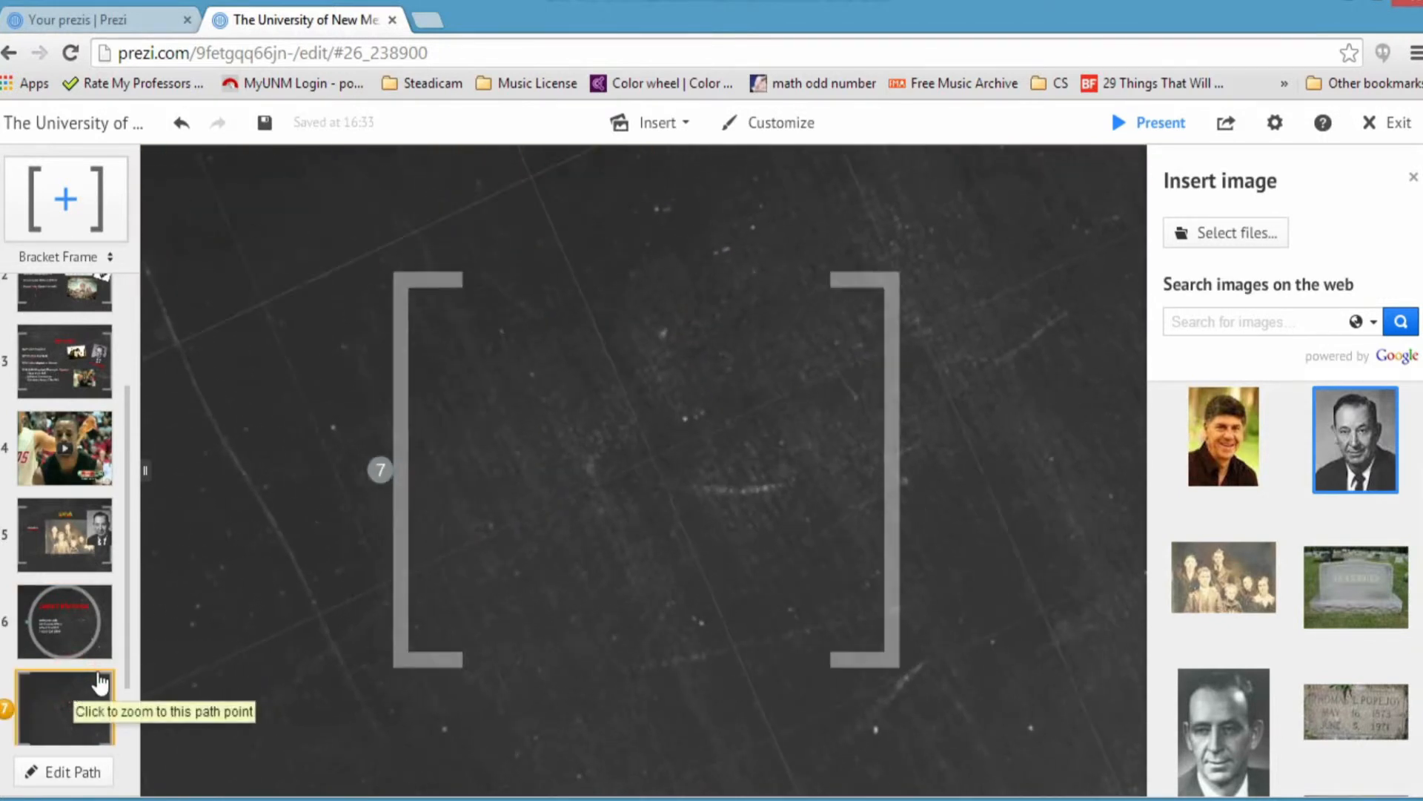
# Step: Type 'Hi', 'Extra Slide' and 'Information' on three lines in frame 7 and enlarge the frame
pyautogui.scroll(2, 812, 544)
pyautogui.doubleClick(559, 340)
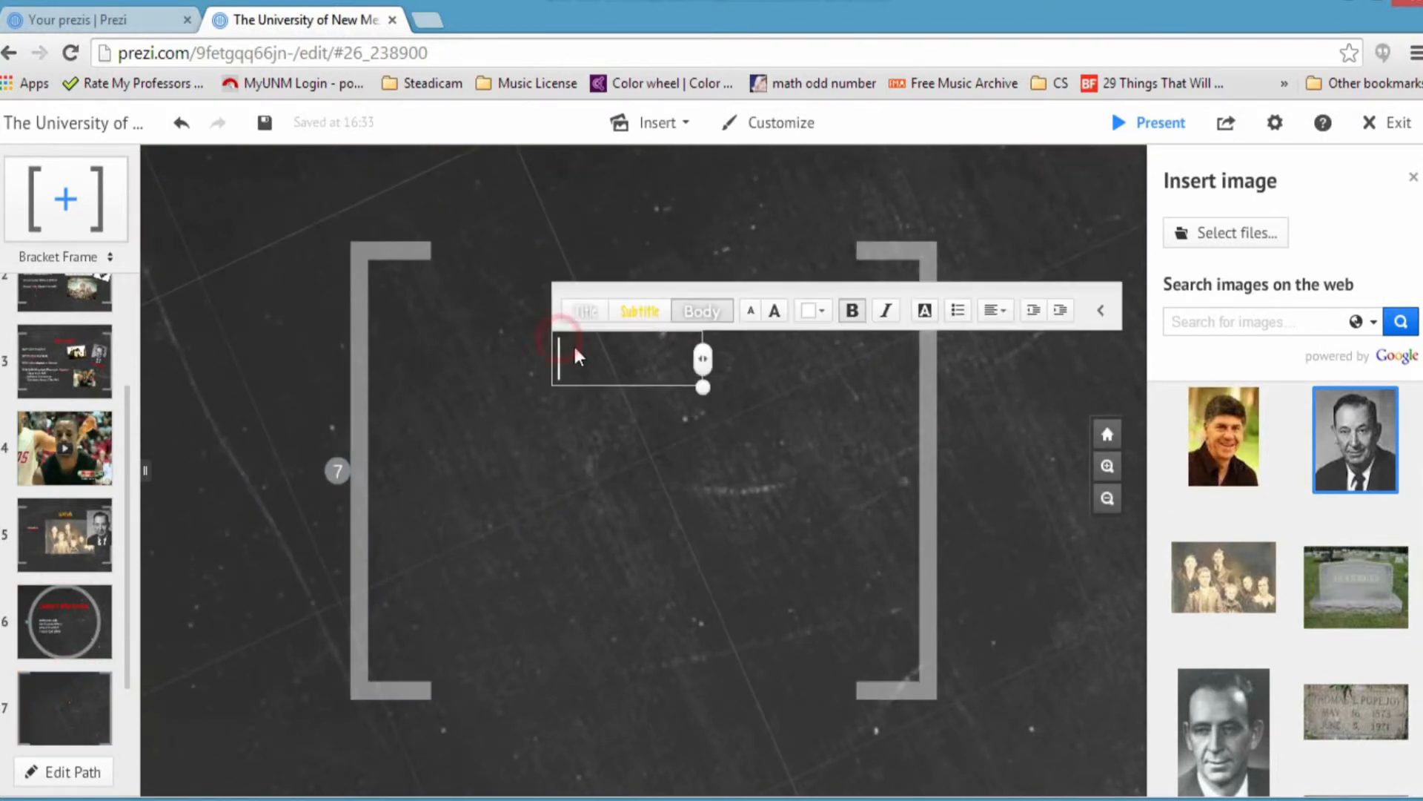
pyautogui.write('Hi')
pyautogui.press('Return')
pyautogui.write('E')
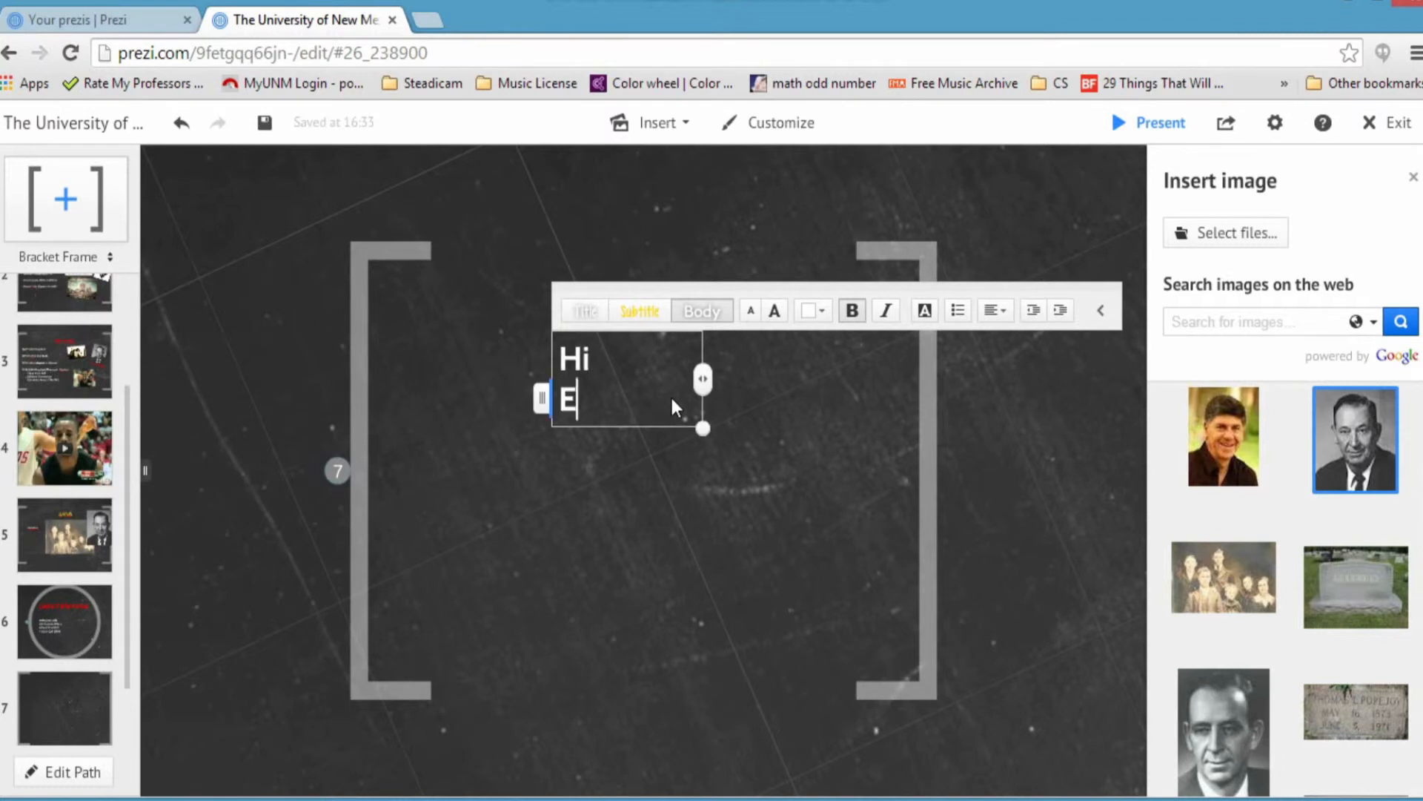
pyautogui.write('xtra Slide')
pyautogui.press('Return')
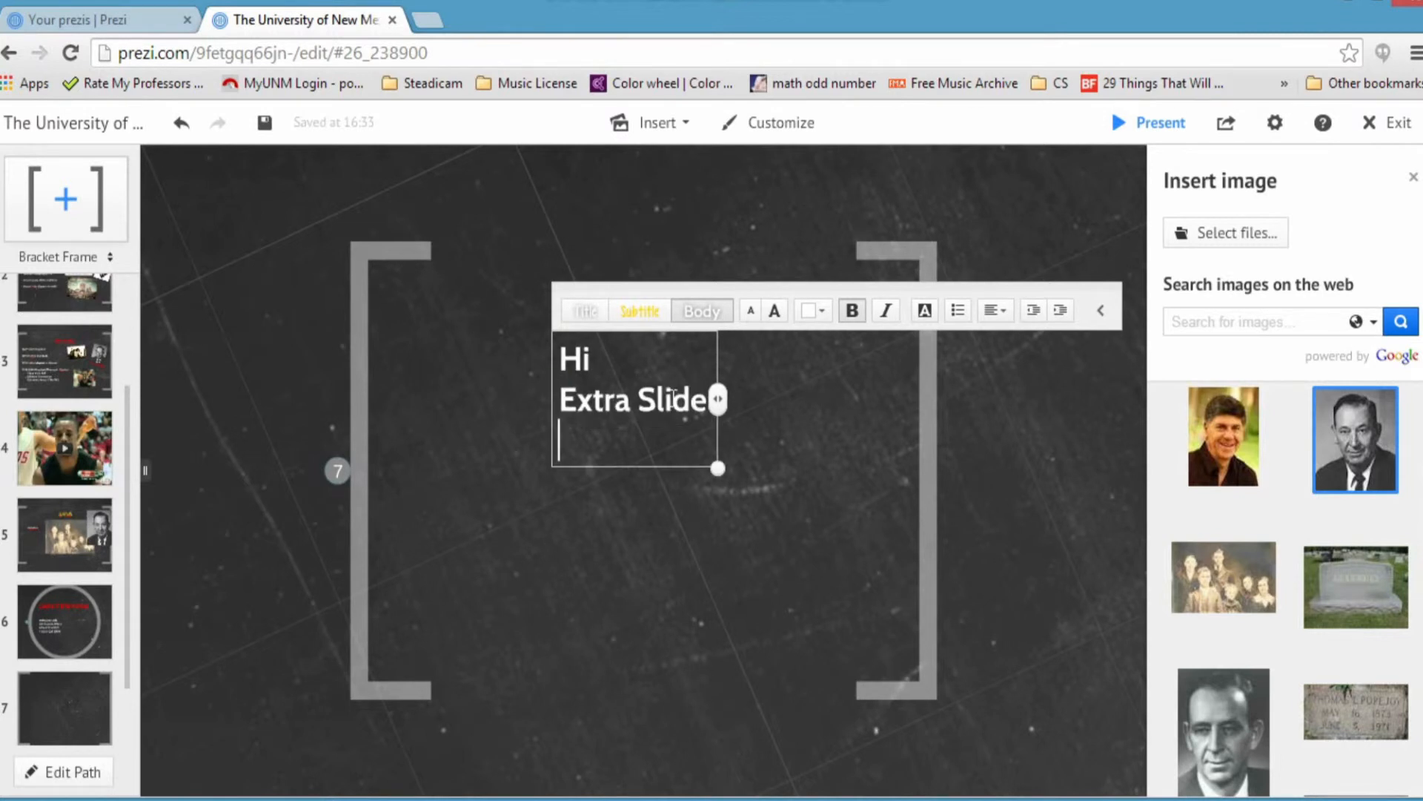
pyautogui.write('Infor')
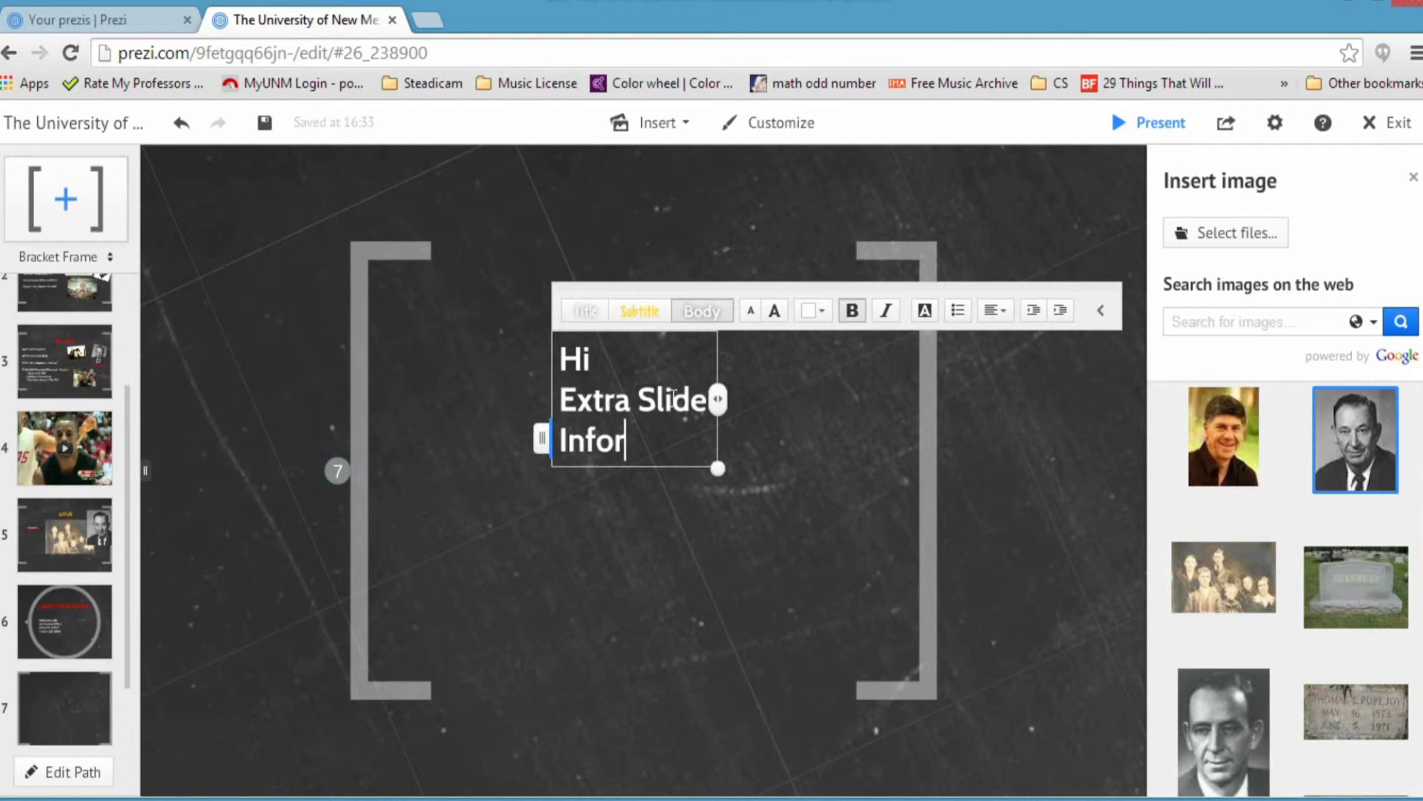
pyautogui.write('mation')
pyautogui.click(499, 566)
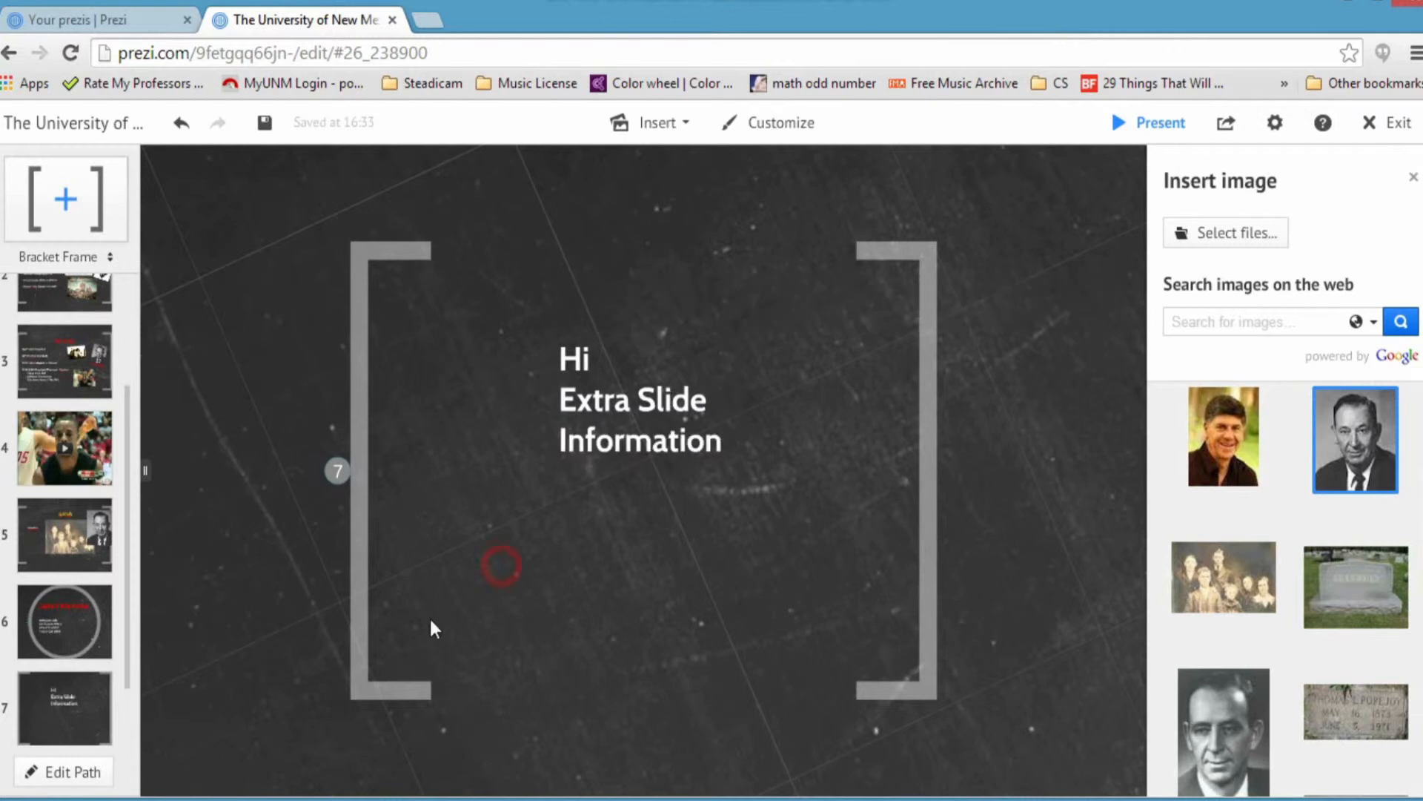
pyautogui.click(390, 683)
pyautogui.moveTo(344, 715); pyautogui.dragTo(236, 777)
# Step: Deselect the frame and zoom back to the University of New Mexico title overview
pyautogui.click(217, 610)
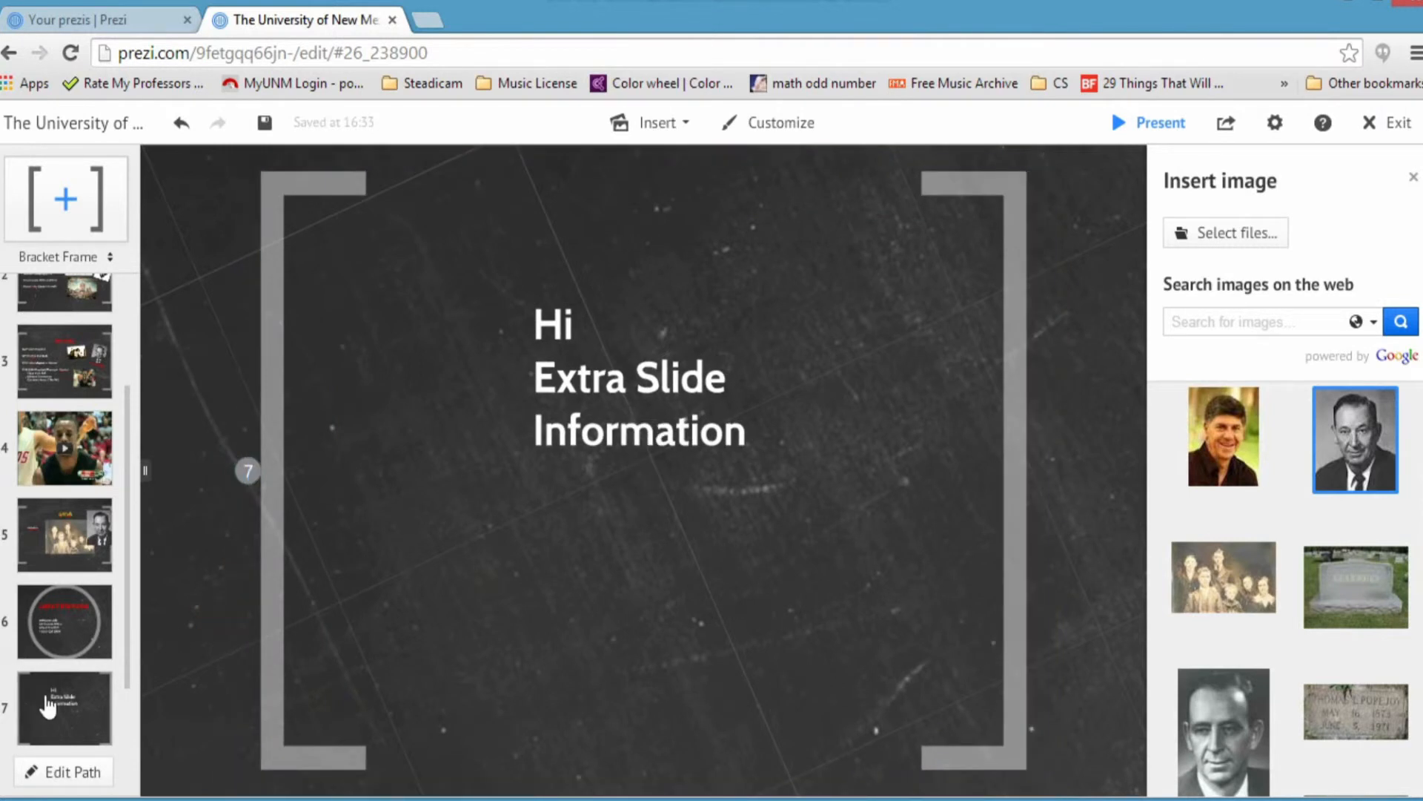
pyautogui.scroll(-1, 71, 621)
pyautogui.scroll(4, 63, 475)
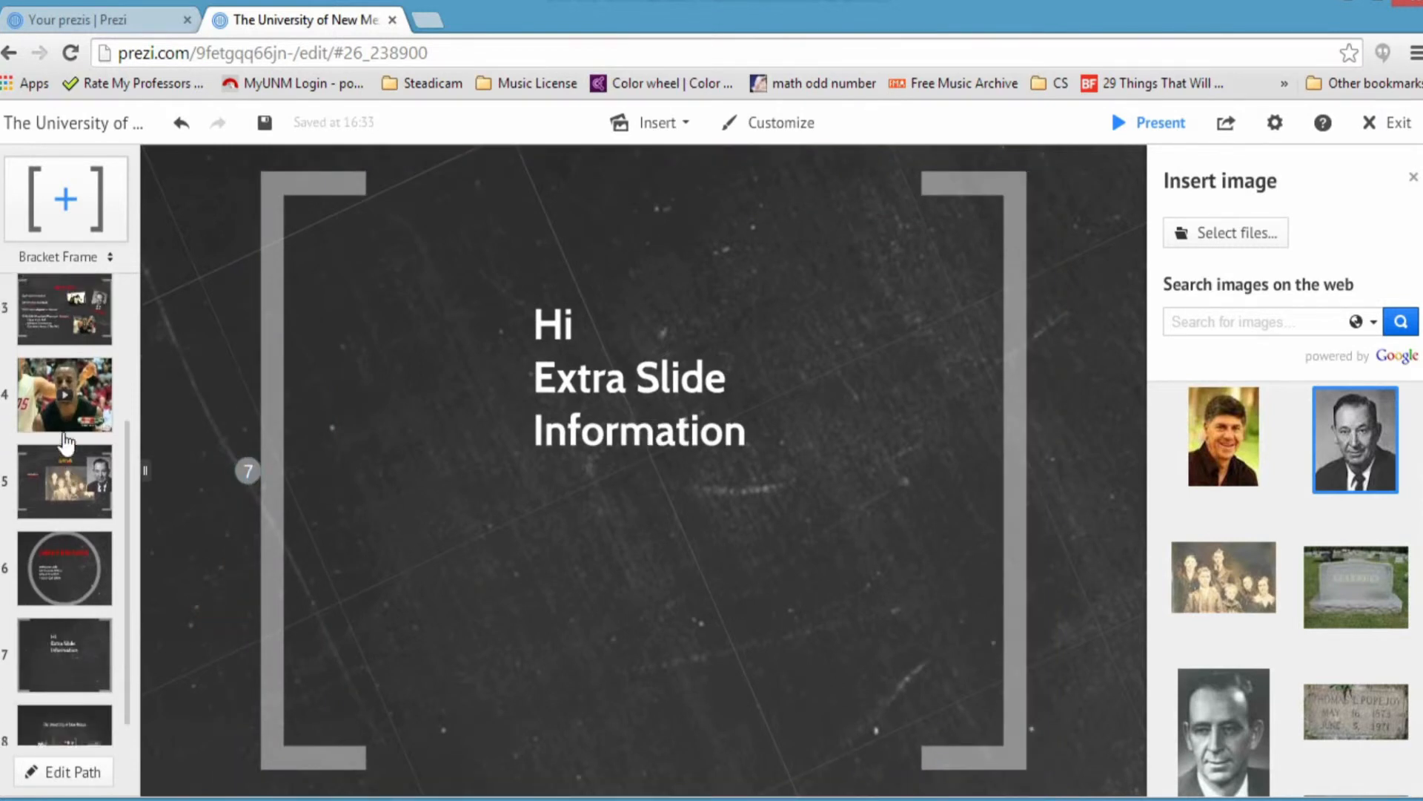
pyautogui.click(55, 335)
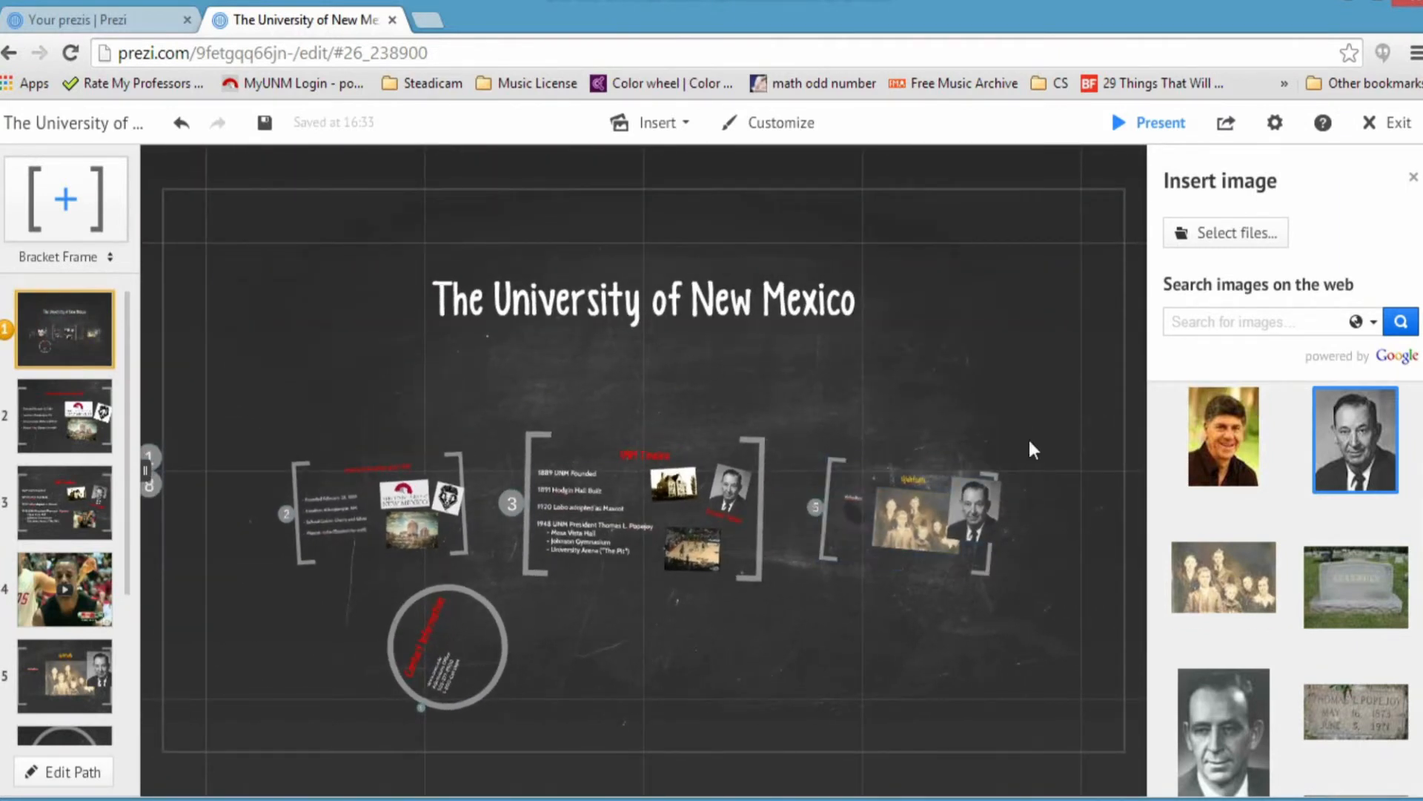
pyautogui.click(679, 123)
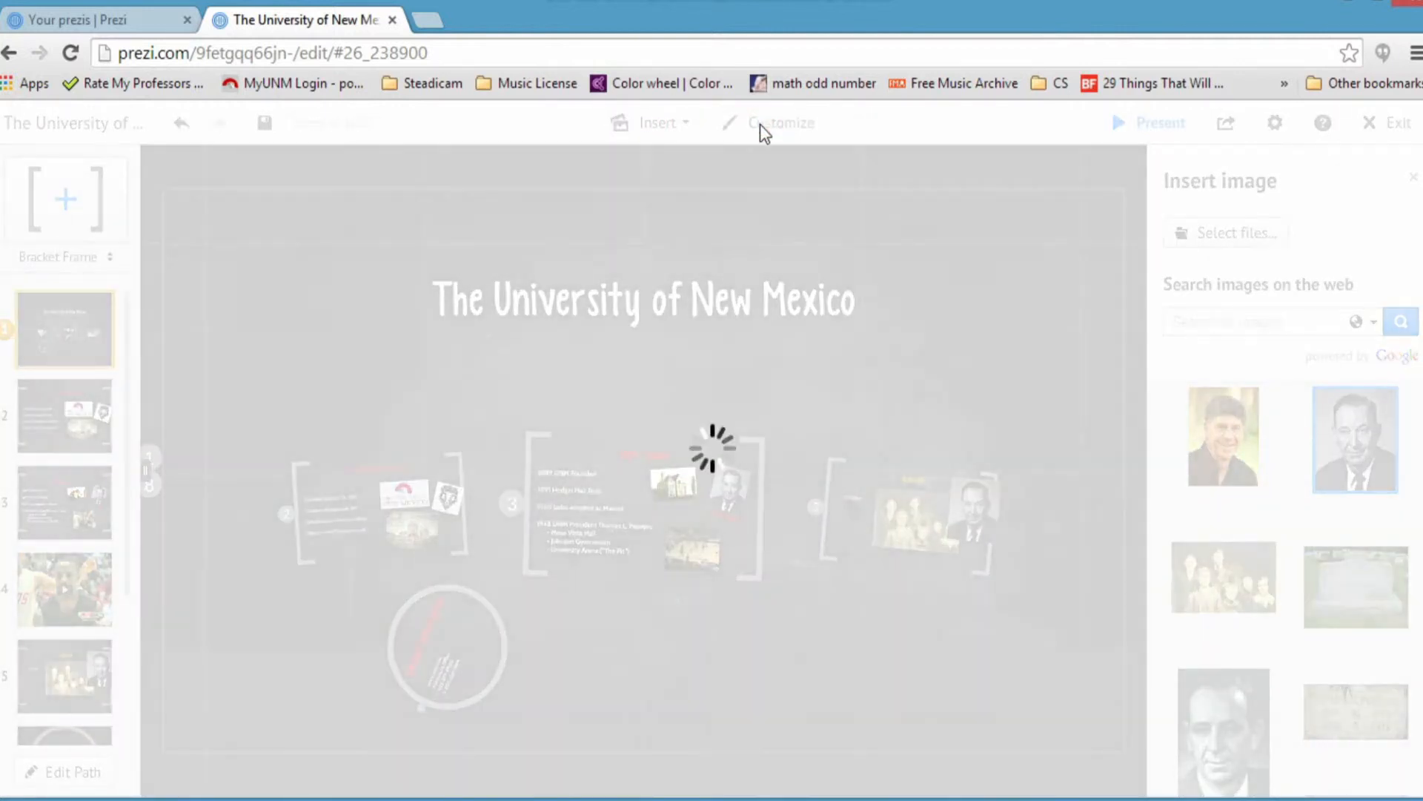
# Step: Apply the Space theme and pan across the General Information, Contact, Timeline and photo frames
pyautogui.click(763, 125)
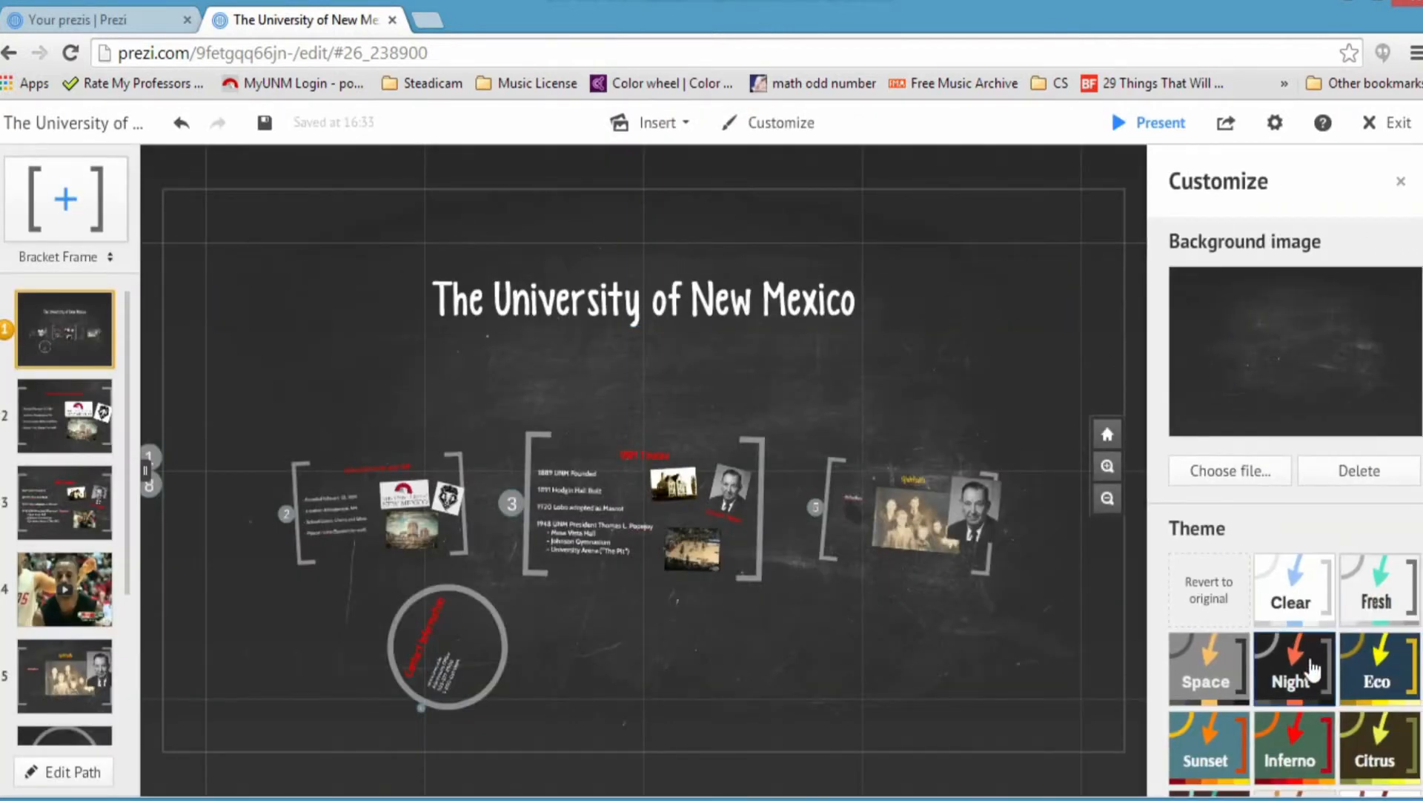
pyautogui.click(1197, 683)
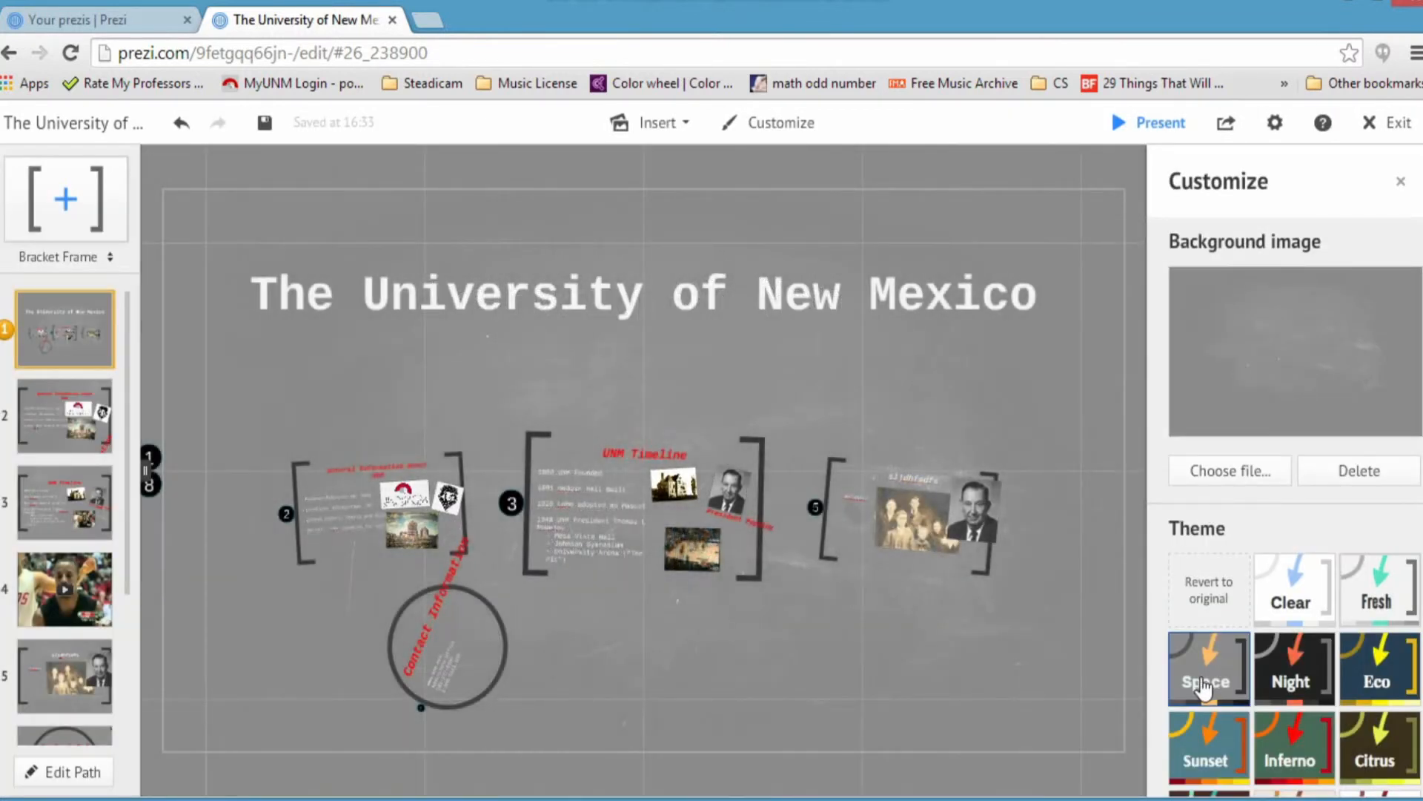
pyautogui.scroll(4, 607, 527)
pyautogui.scroll(2, 602, 541)
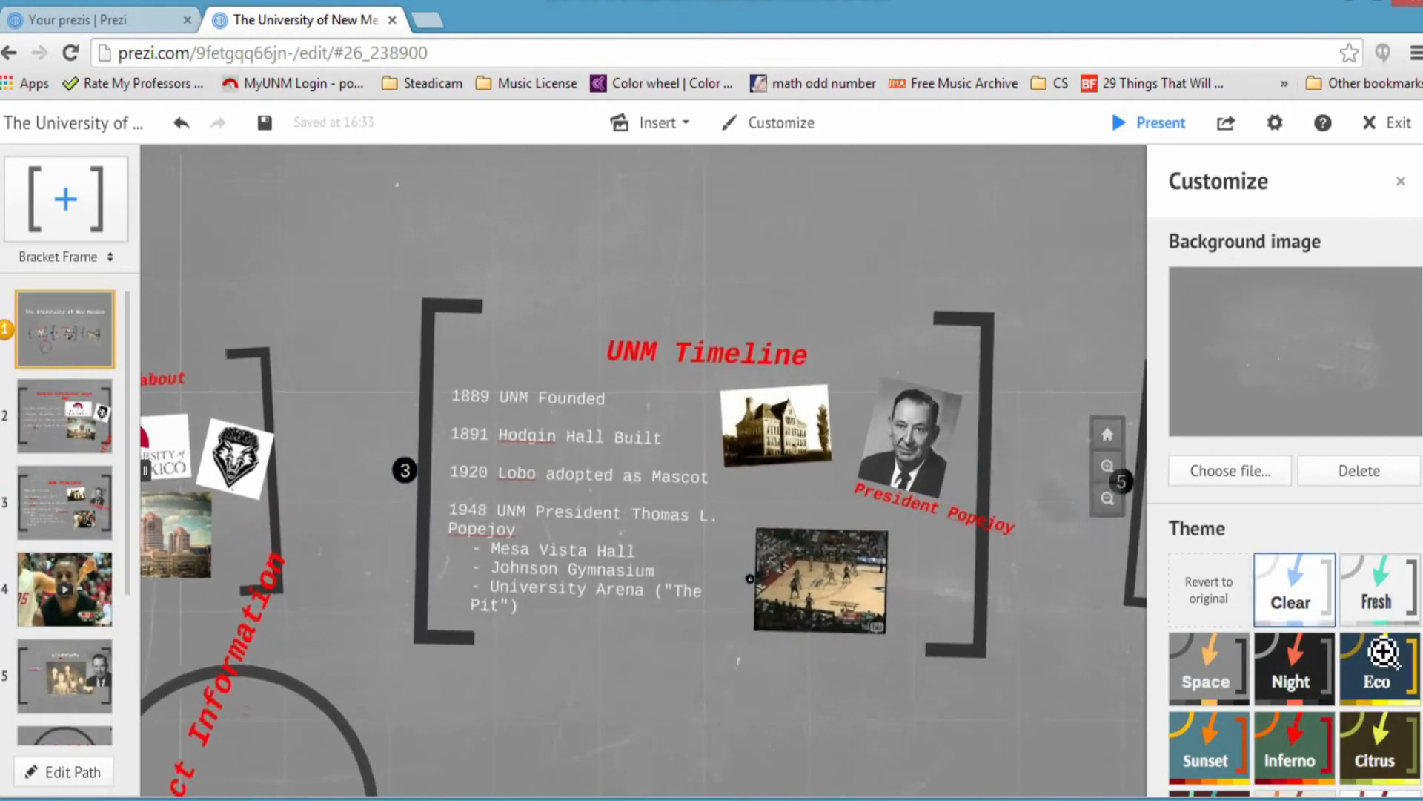
pyautogui.scroll(2, 677, 591)
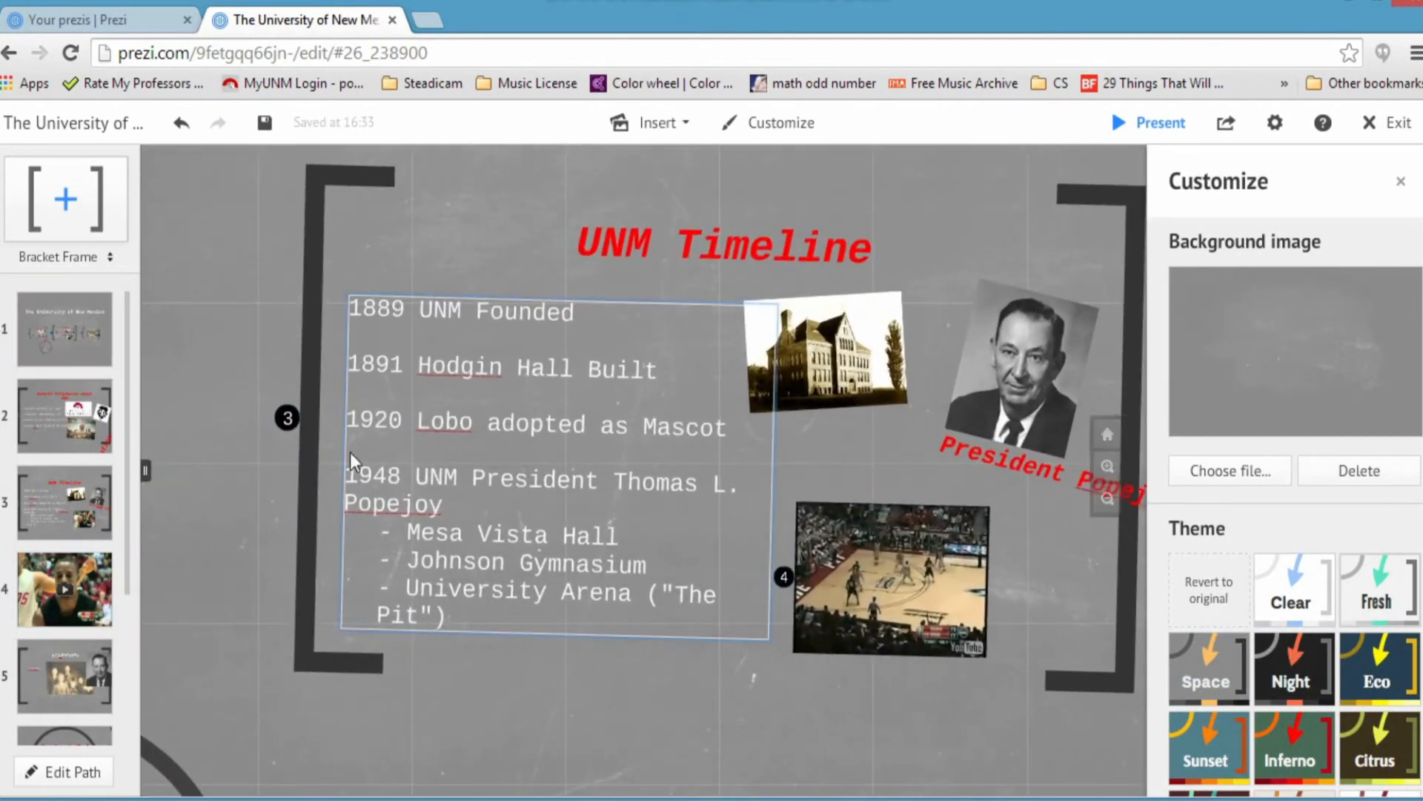
pyautogui.moveTo(248, 547); pyautogui.dragTo(1008, 527)
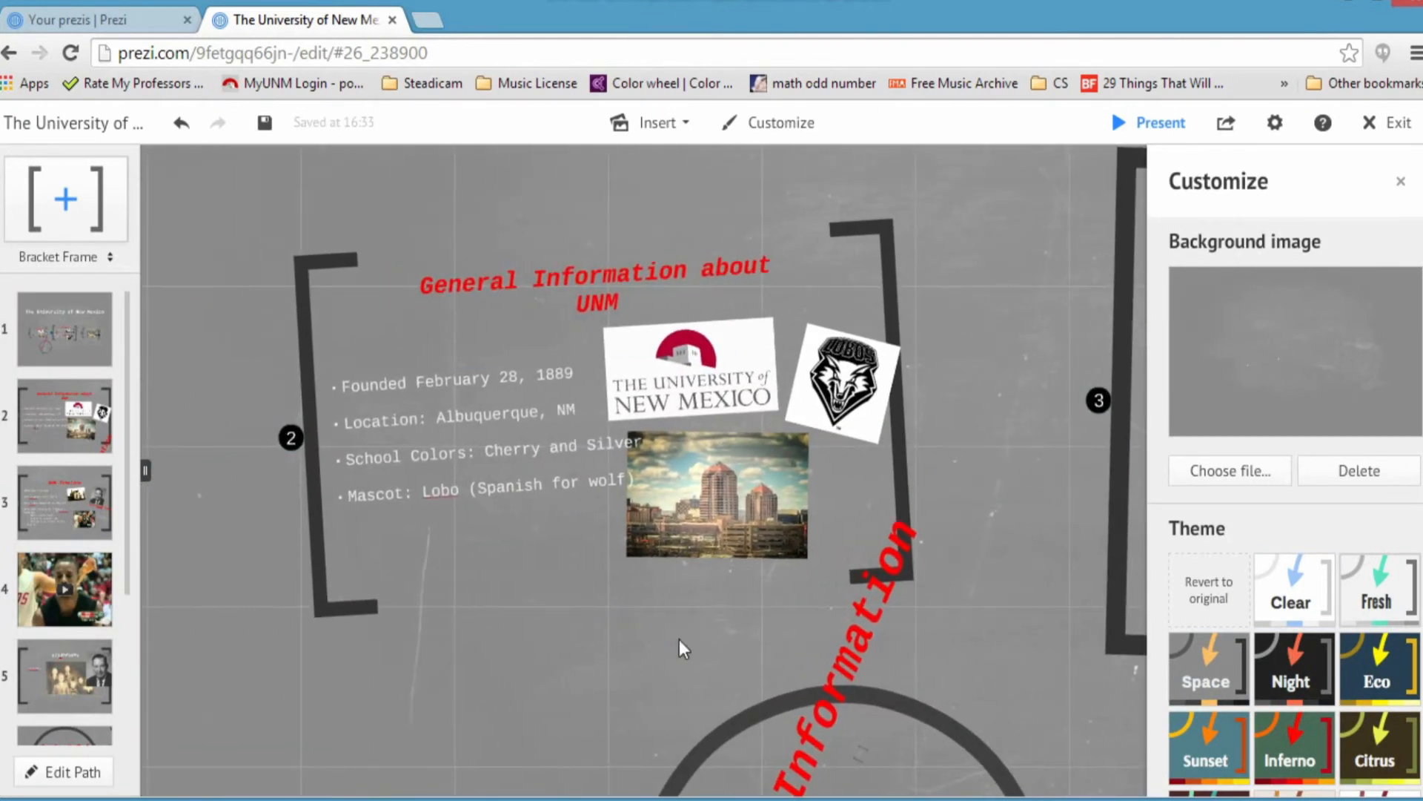
pyautogui.moveTo(571, 575); pyautogui.dragTo(585, 385)
pyautogui.click(709, 340)
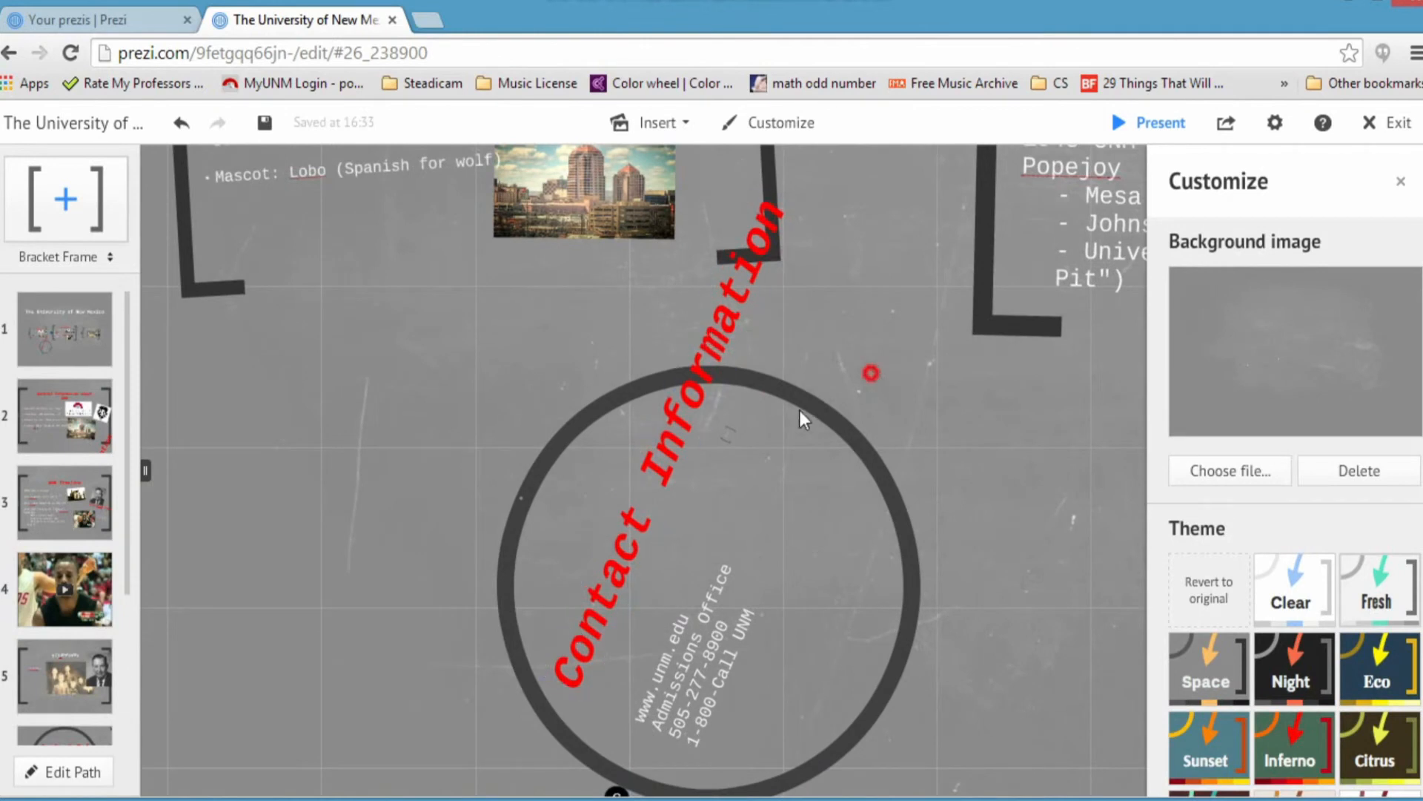
pyautogui.moveTo(871, 374); pyautogui.dragTo(582, 505)
pyautogui.moveTo(990, 527); pyautogui.dragTo(594, 512)
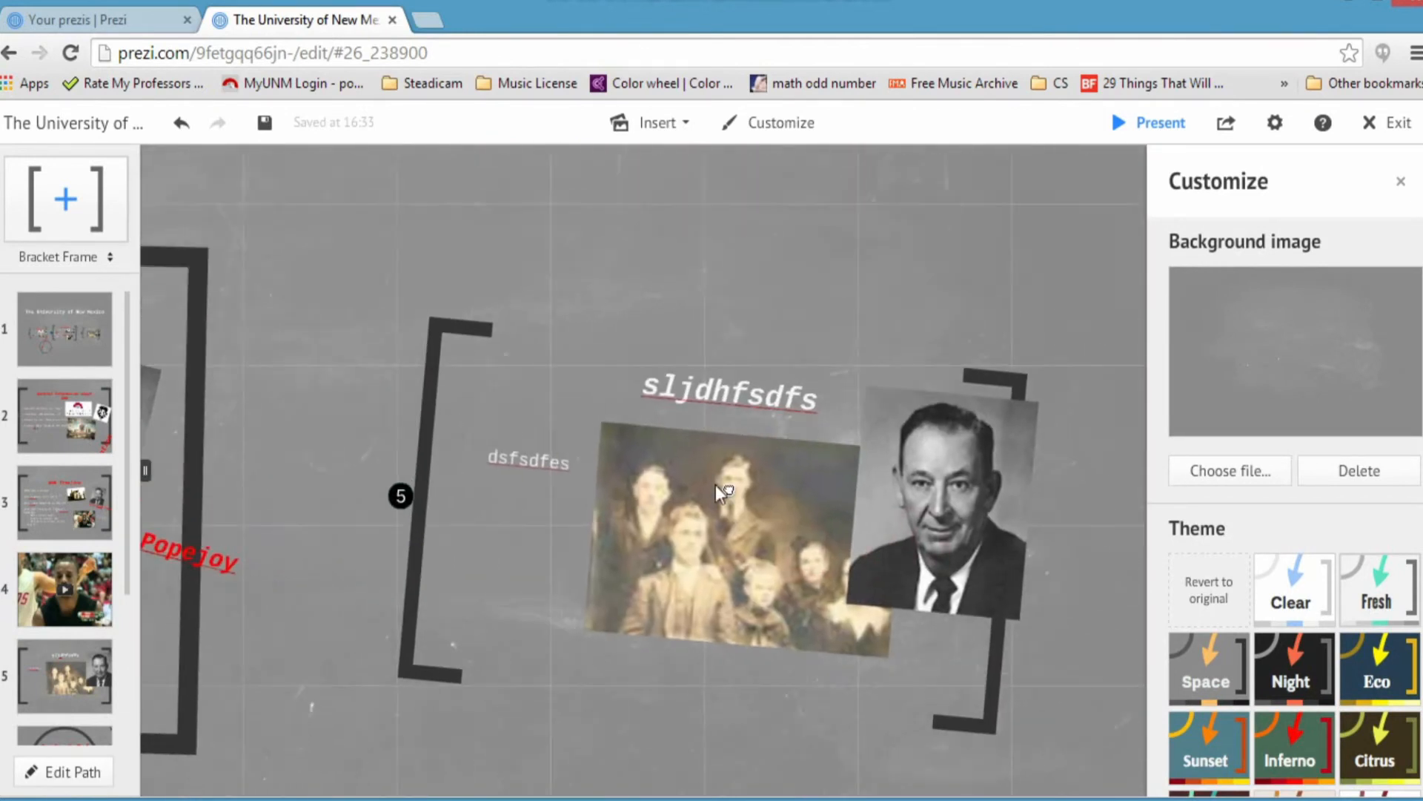
pyautogui.moveTo(490, 363); pyautogui.dragTo(739, 489)
pyautogui.scroll(-3, 582, 436)
# Step: Revert the presentation to its original chalkboard theme
pyautogui.click(1205, 614)
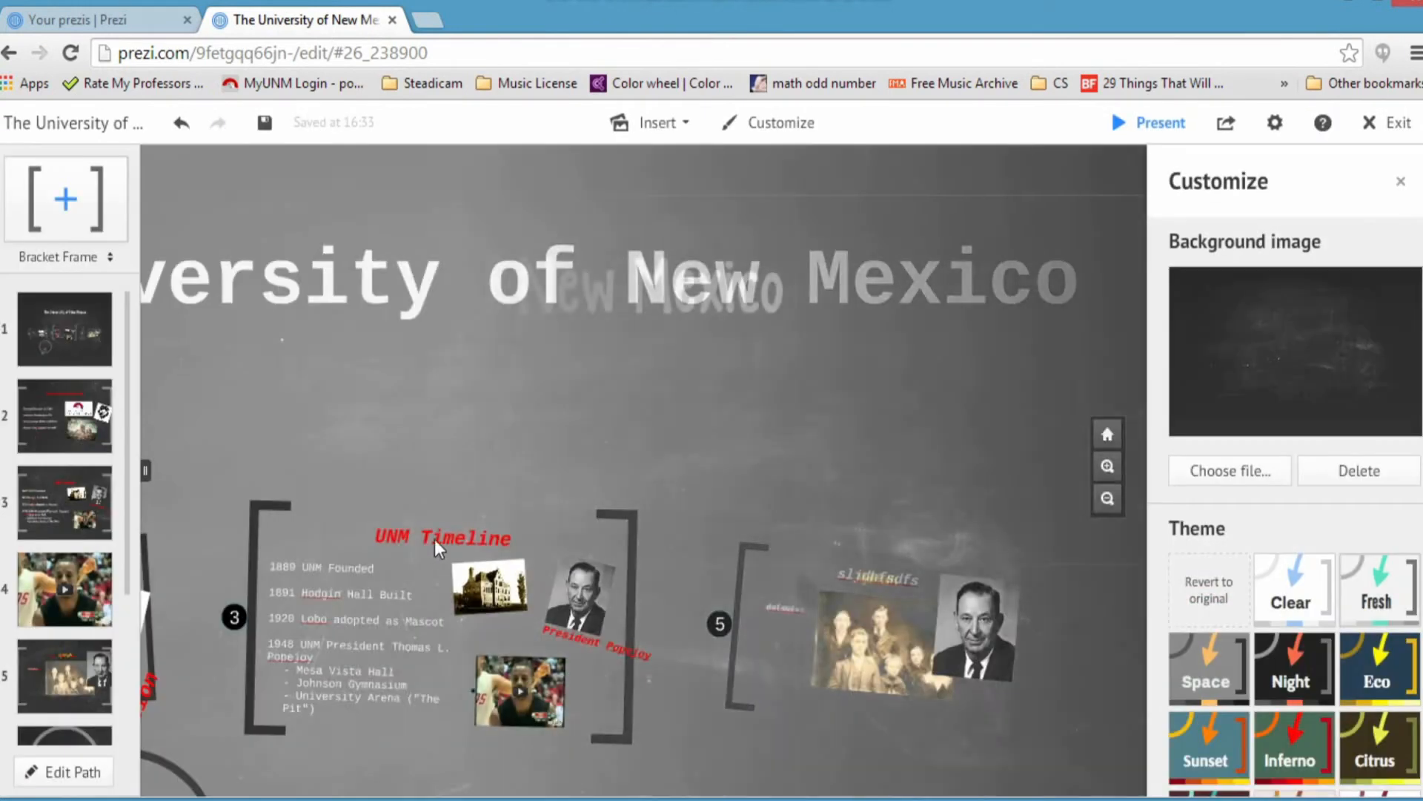
pyautogui.scroll(-2, 489, 468)
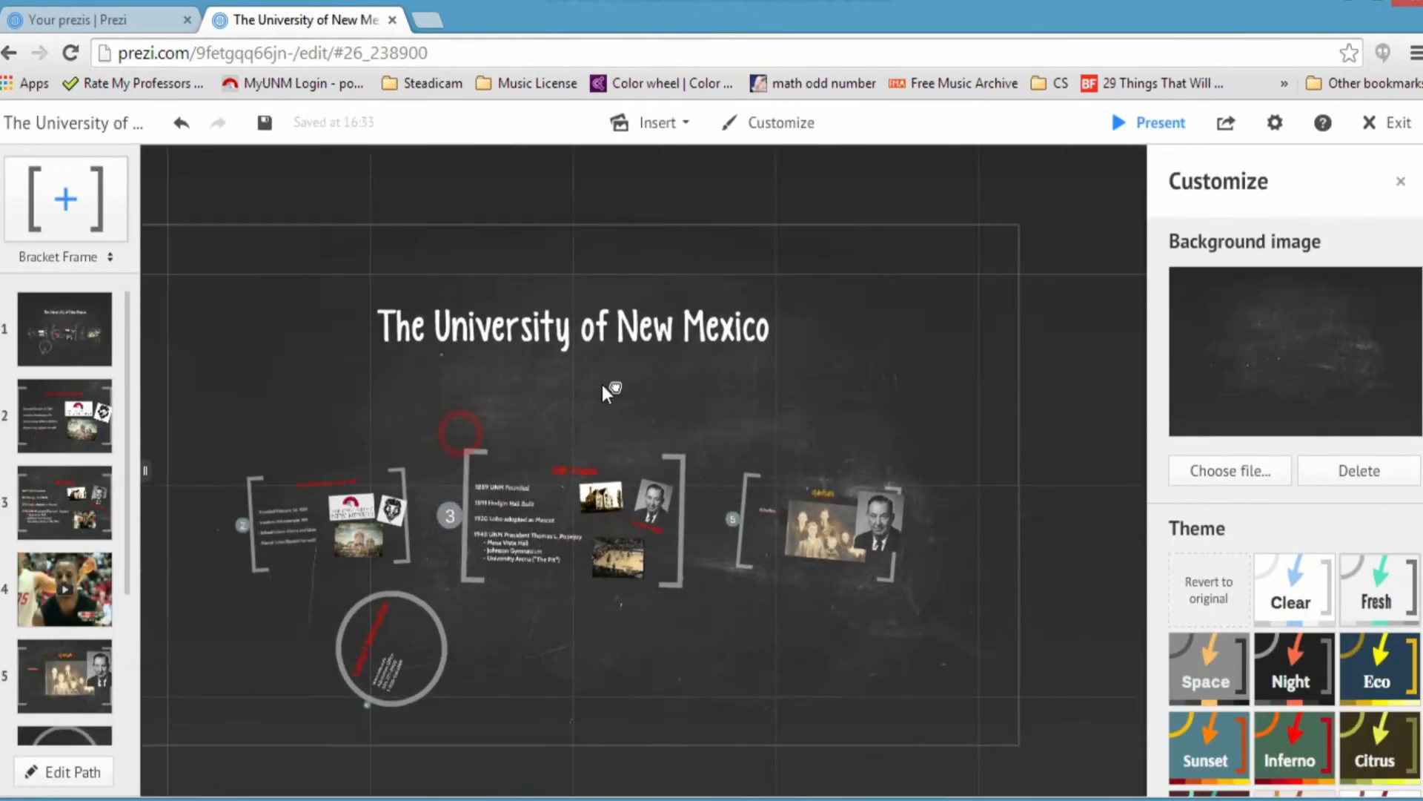
pyautogui.click(656, 123)
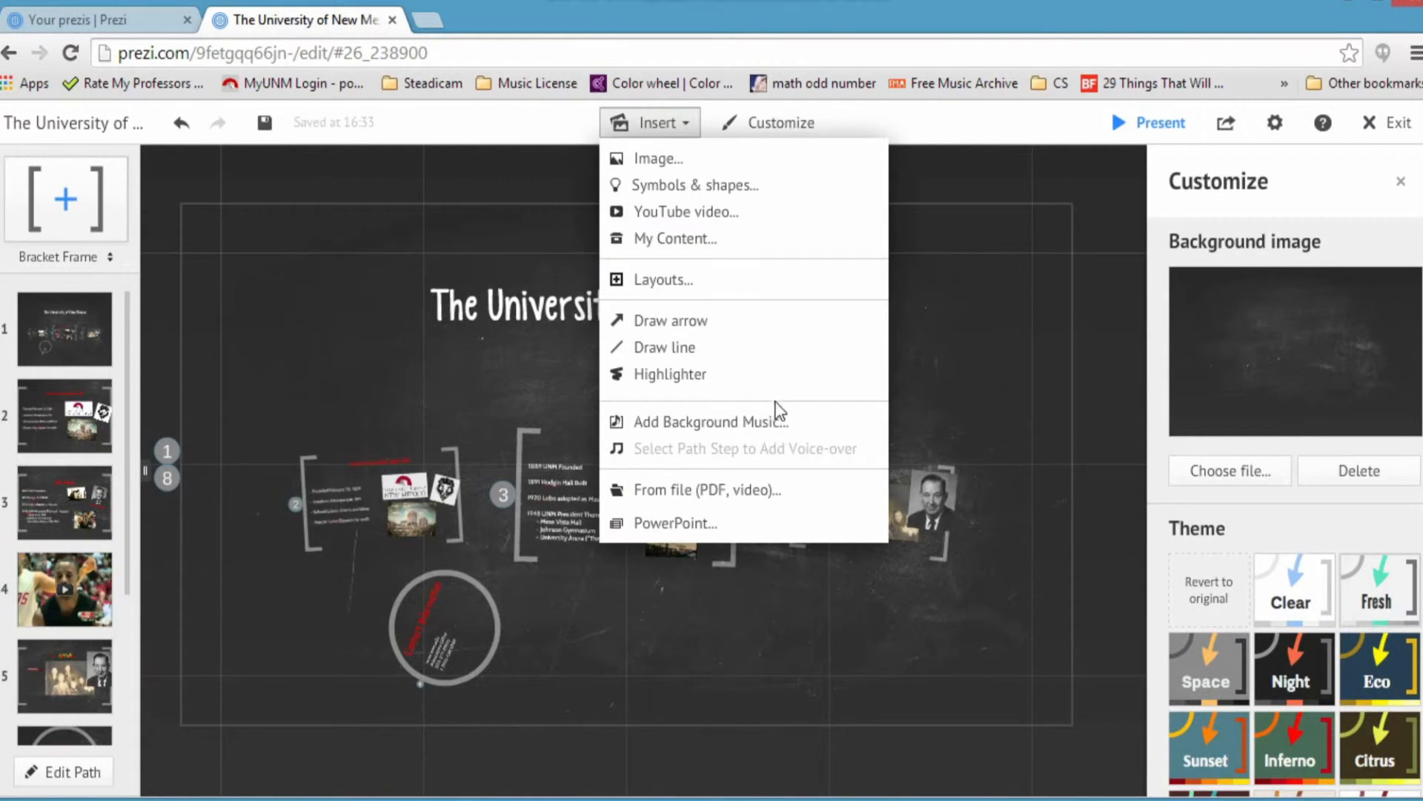
# Step: Upload Interloper.mp3 from the Music folder as the presentation's background music
pyautogui.click(776, 421)
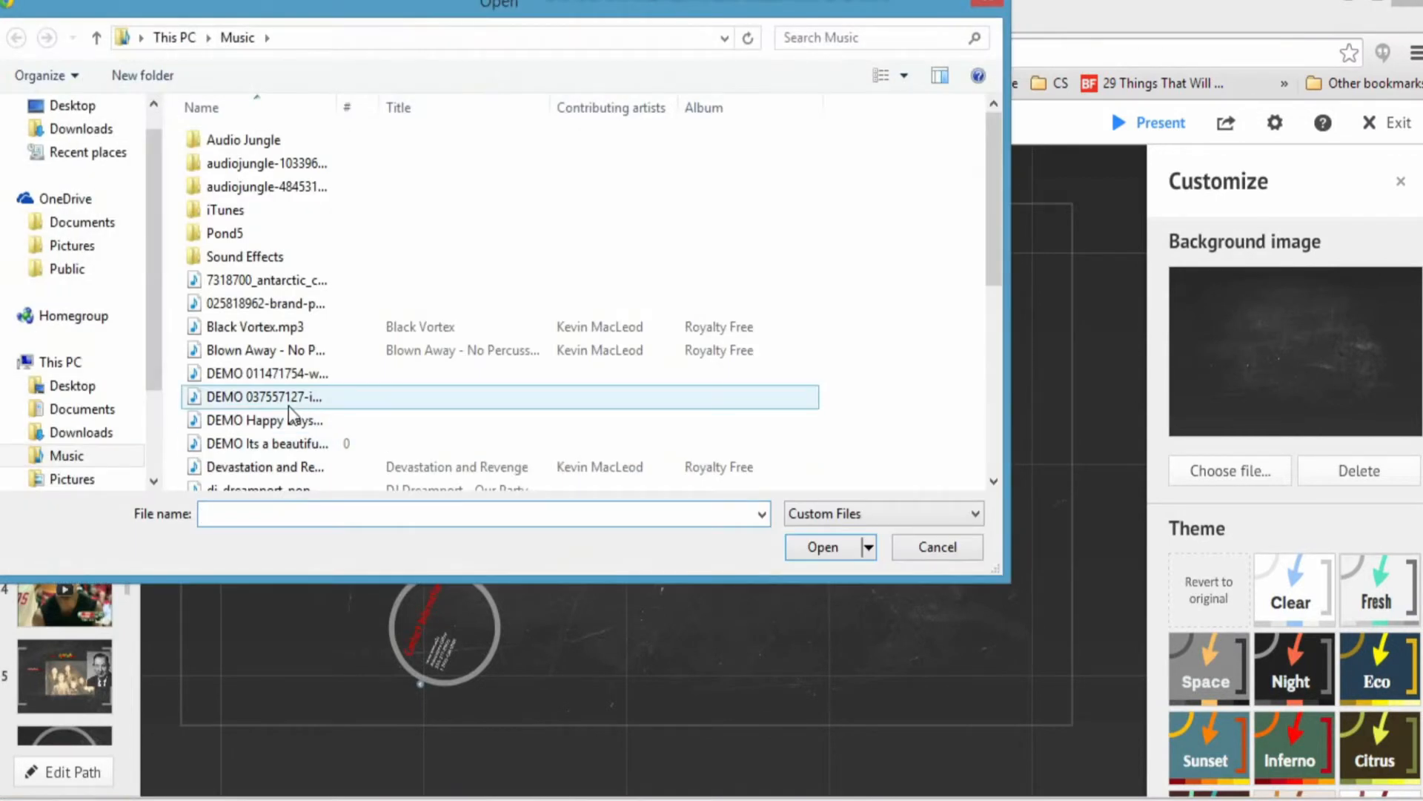
pyautogui.moveTo(996, 267); pyautogui.dragTo(962, 453)
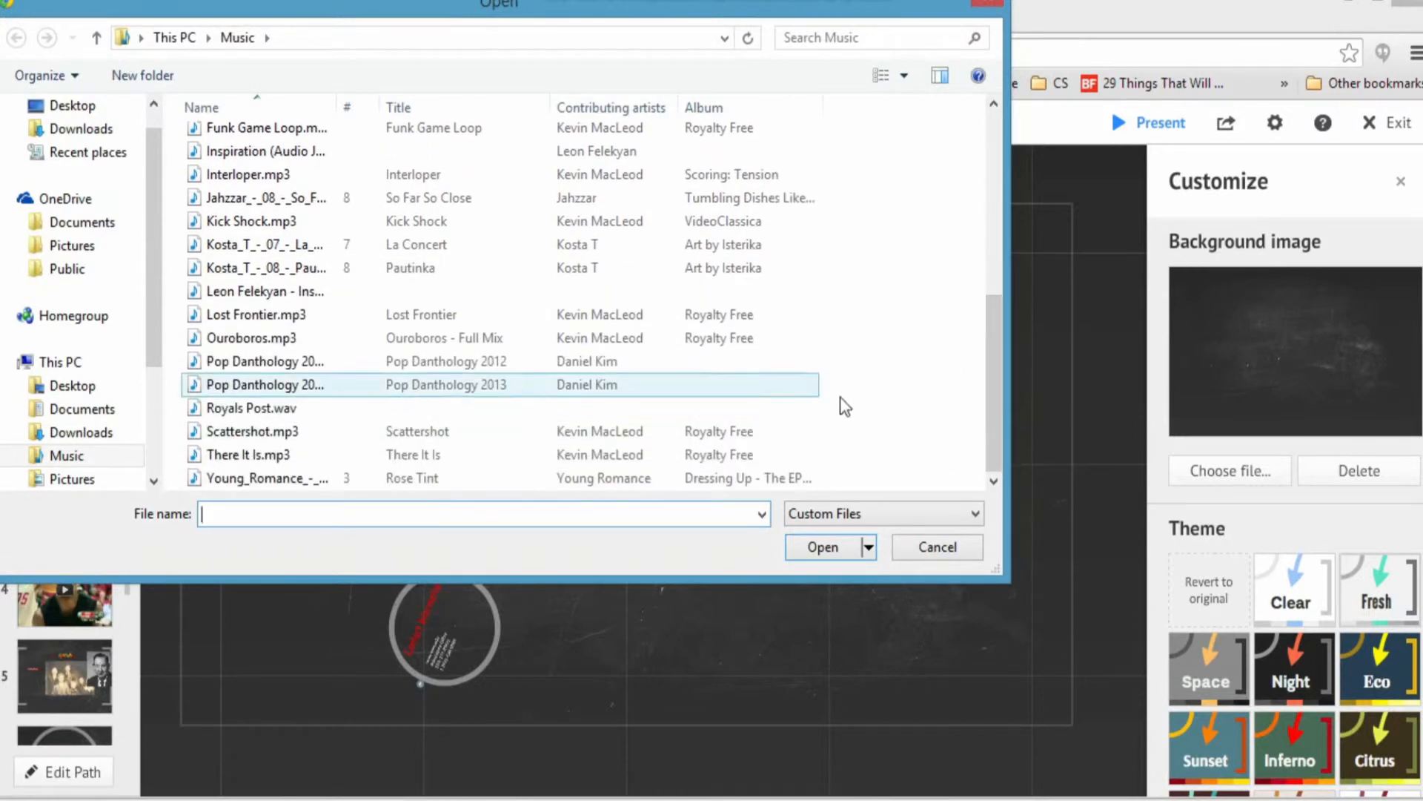
pyautogui.scroll(2, 519, 319)
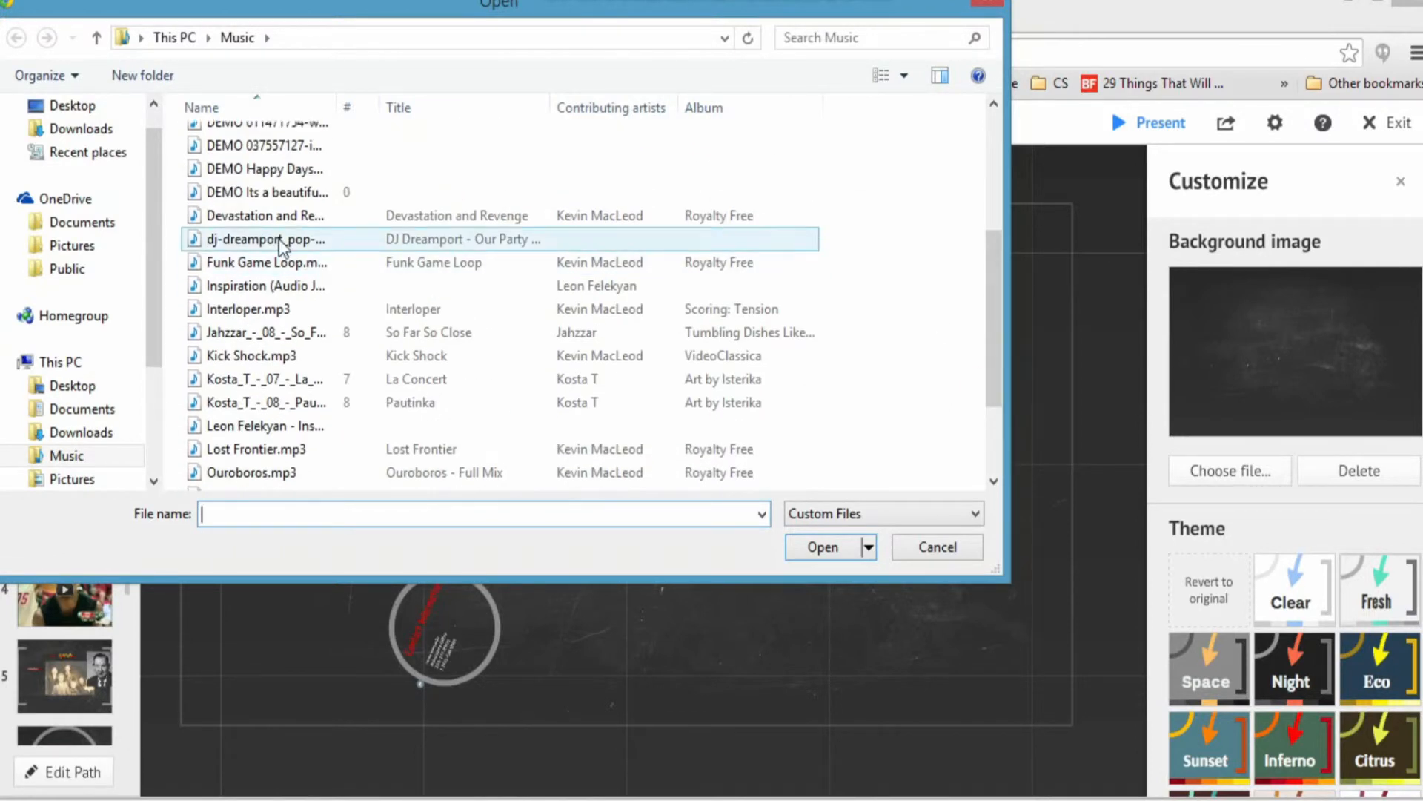
pyautogui.doubleClick(318, 313)
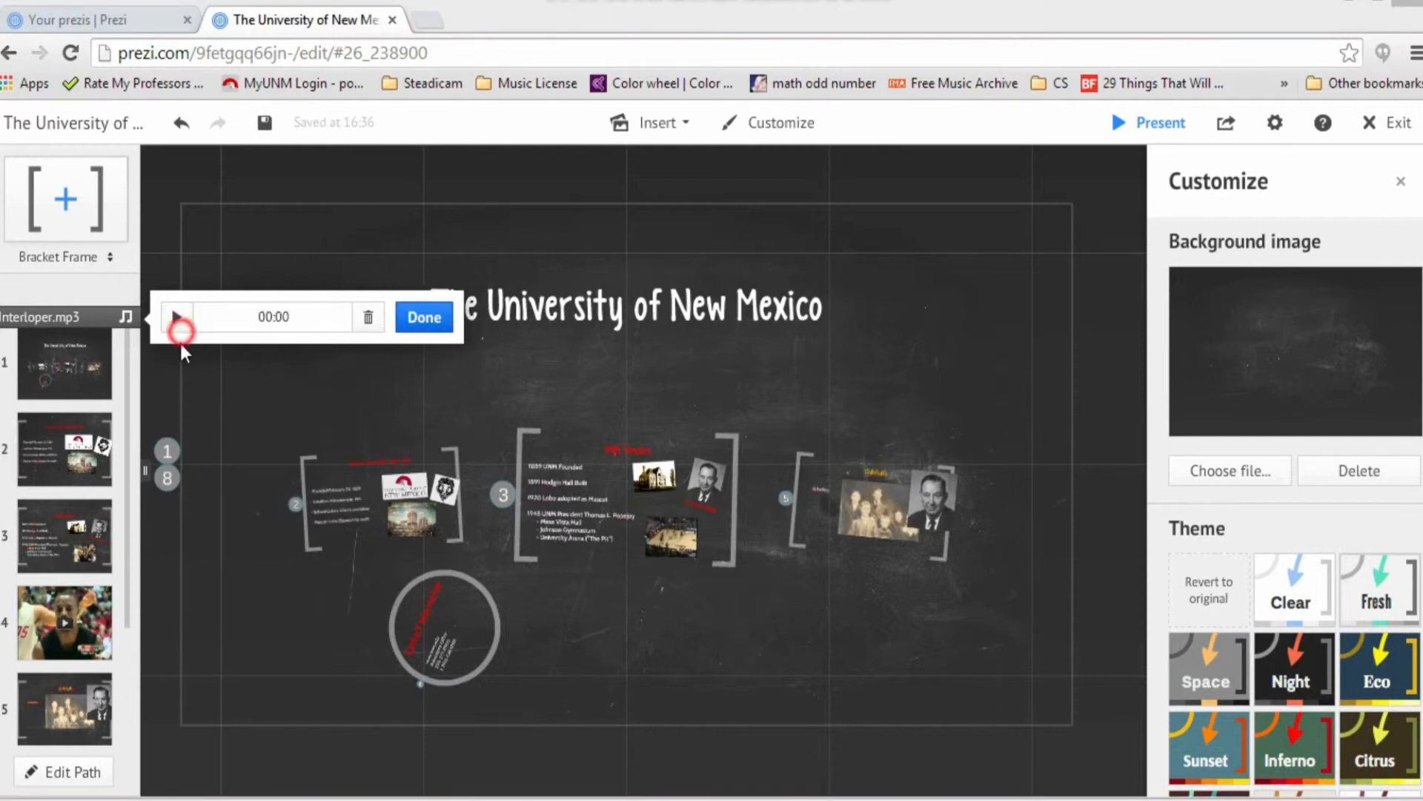
# Step: Preview and stop the Interloper.mp3 track, then start presenting the UNM prezi full screen
pyautogui.click(176, 319)
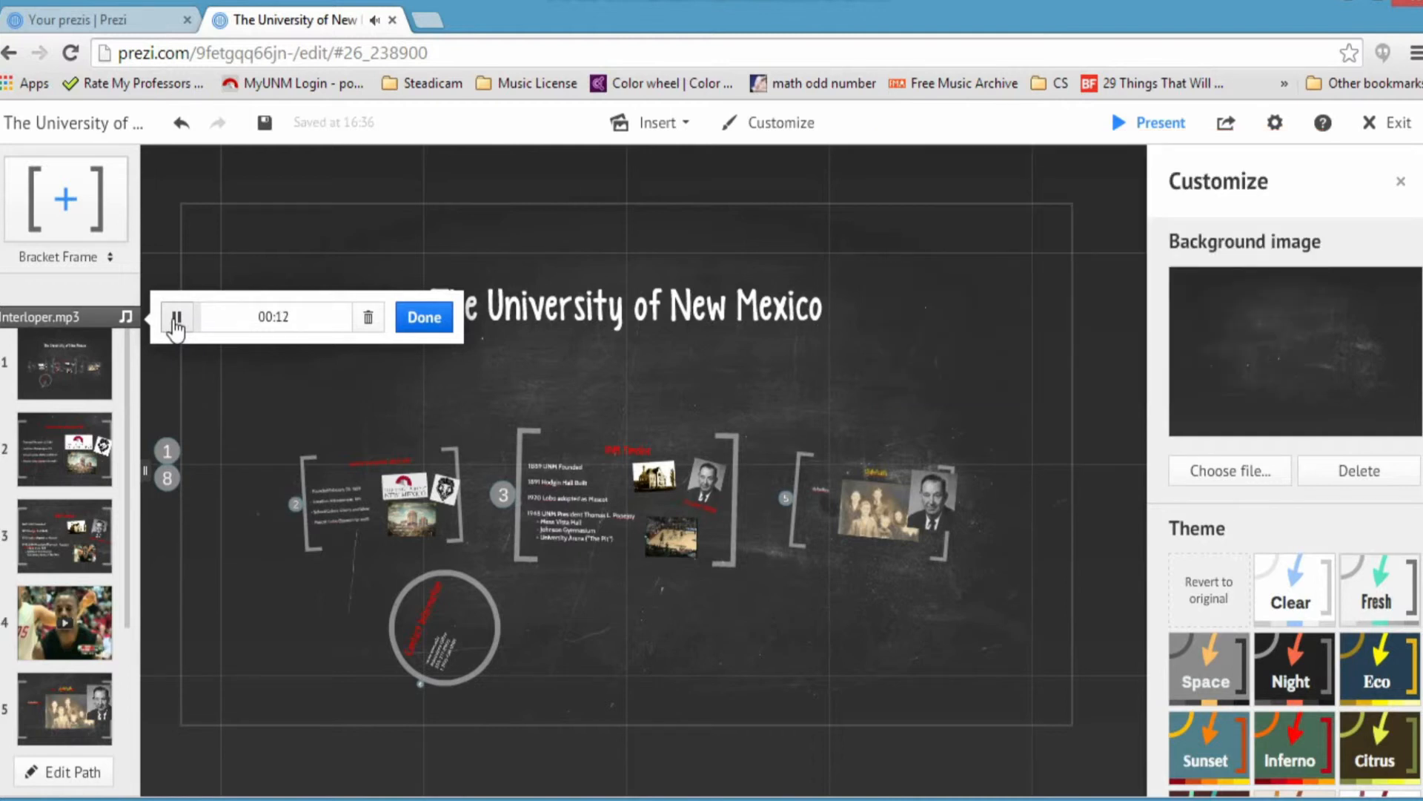
pyautogui.click(175, 319)
pyautogui.click(444, 317)
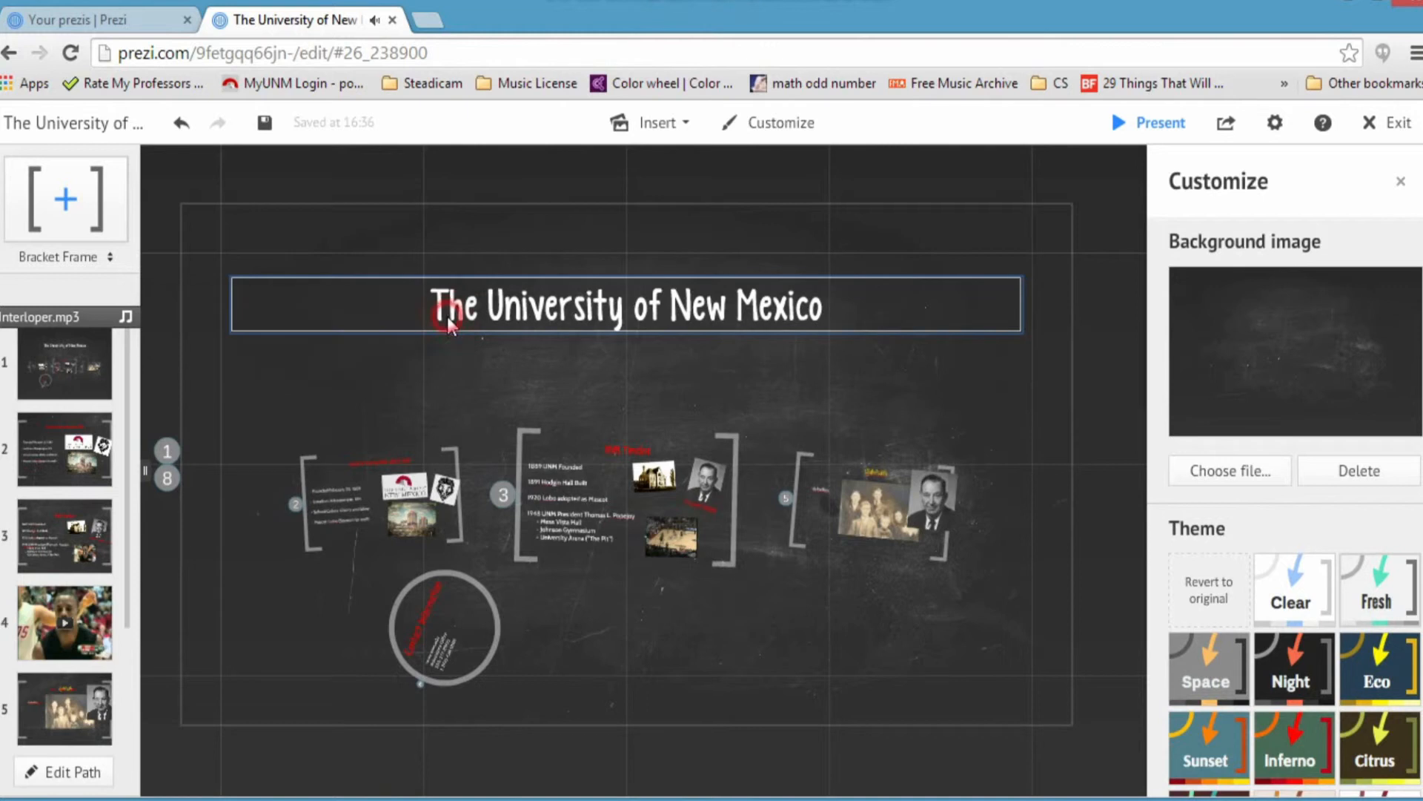
pyautogui.click(1130, 130)
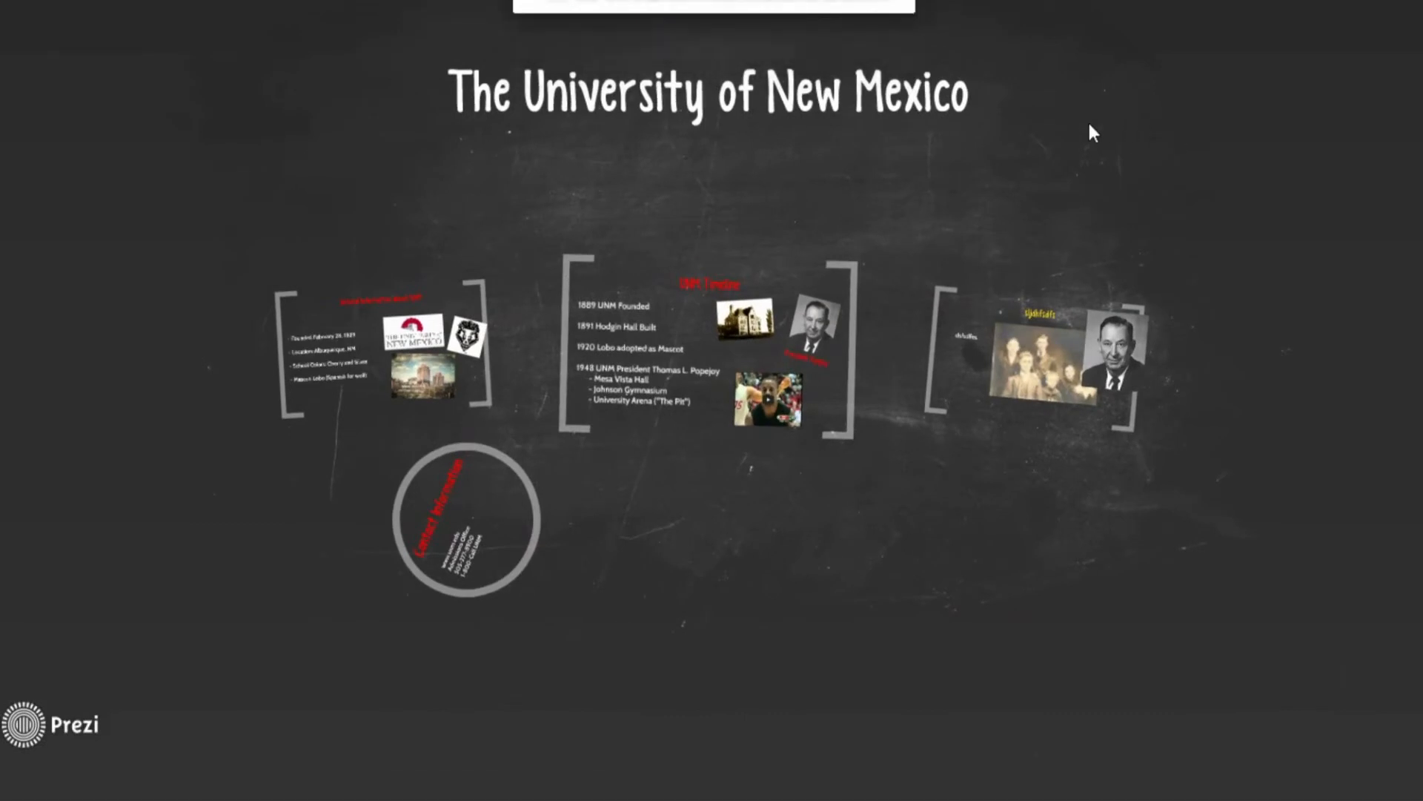
# Step: Advance through the General Information and UNM Timeline frames to the basketball video
pyautogui.moveTo(767, 790)
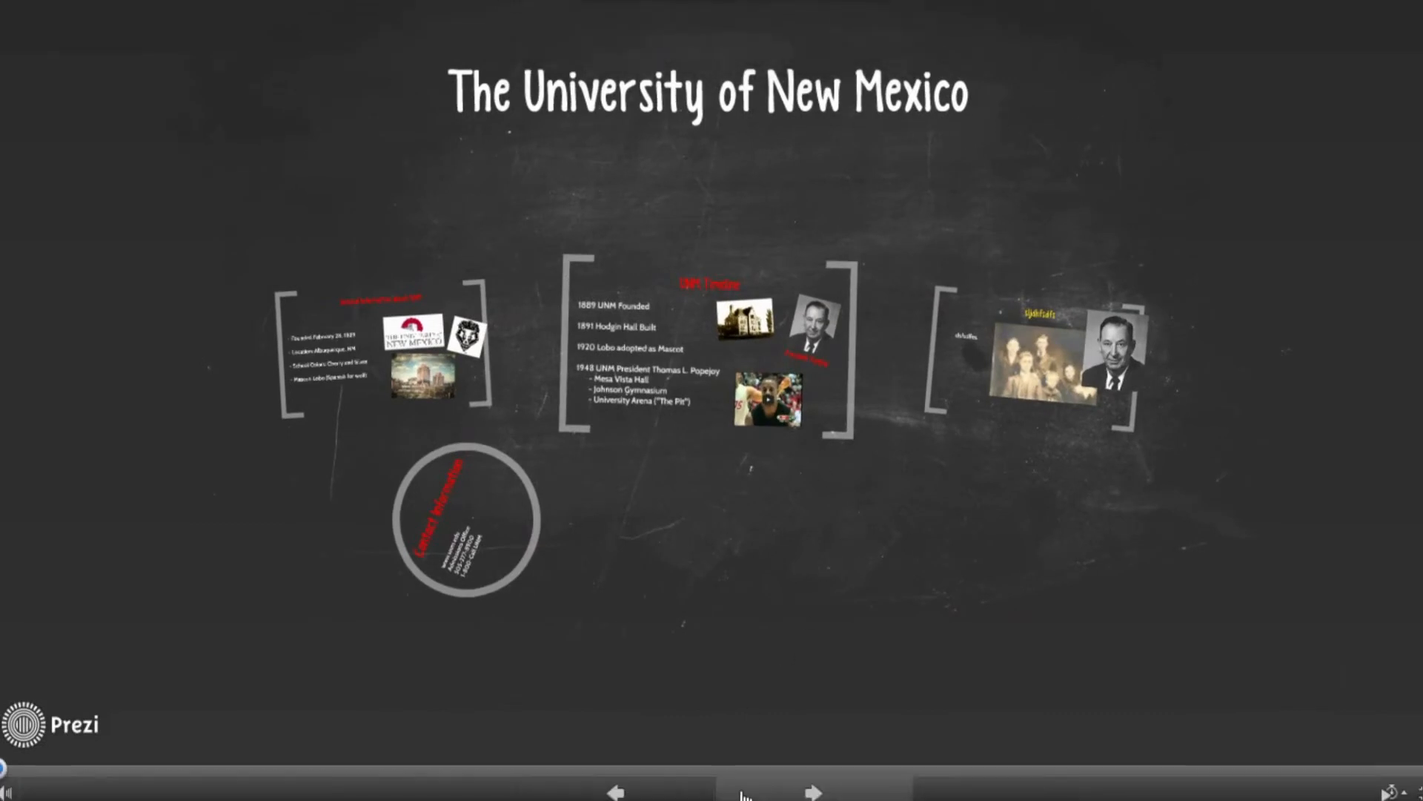
pyautogui.click(823, 792)
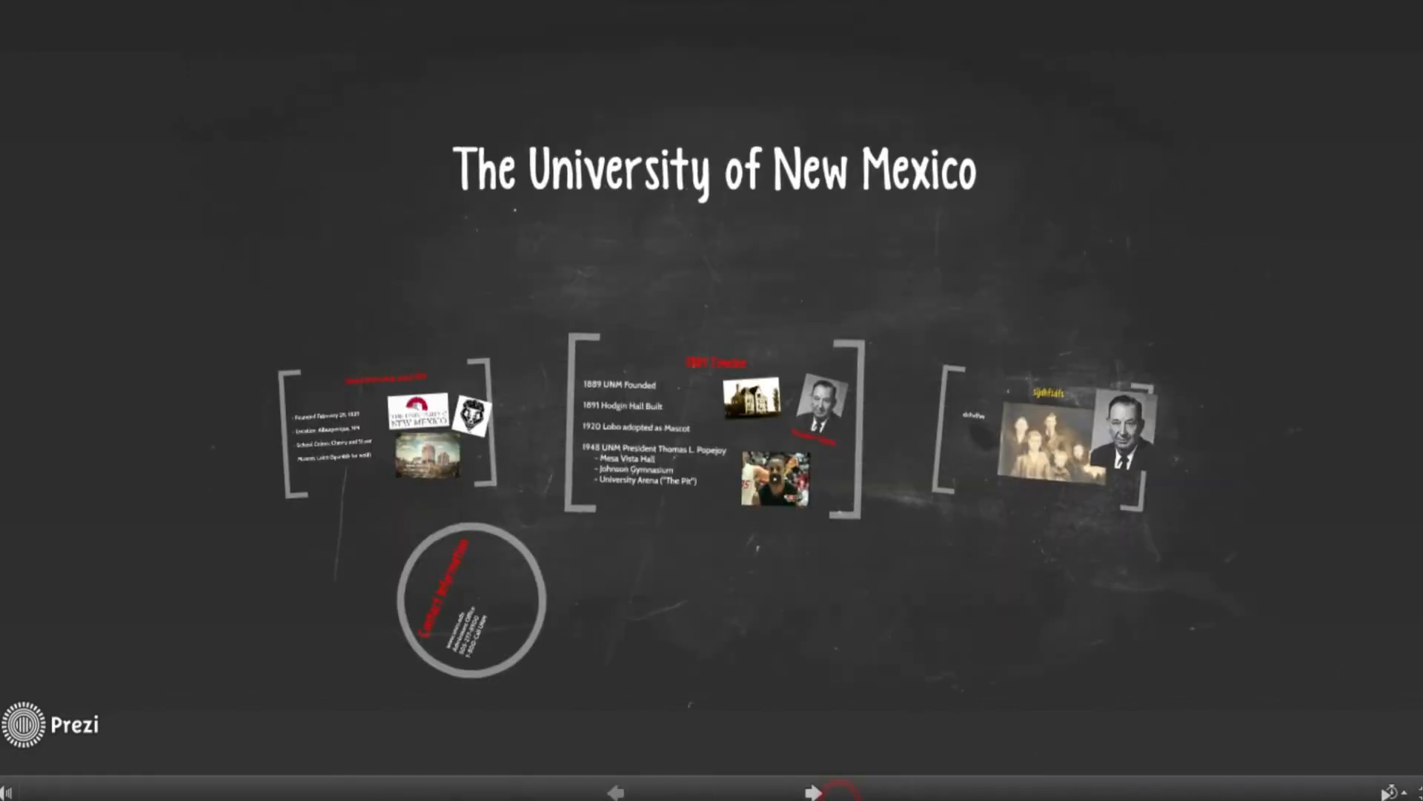
pyautogui.click(819, 792)
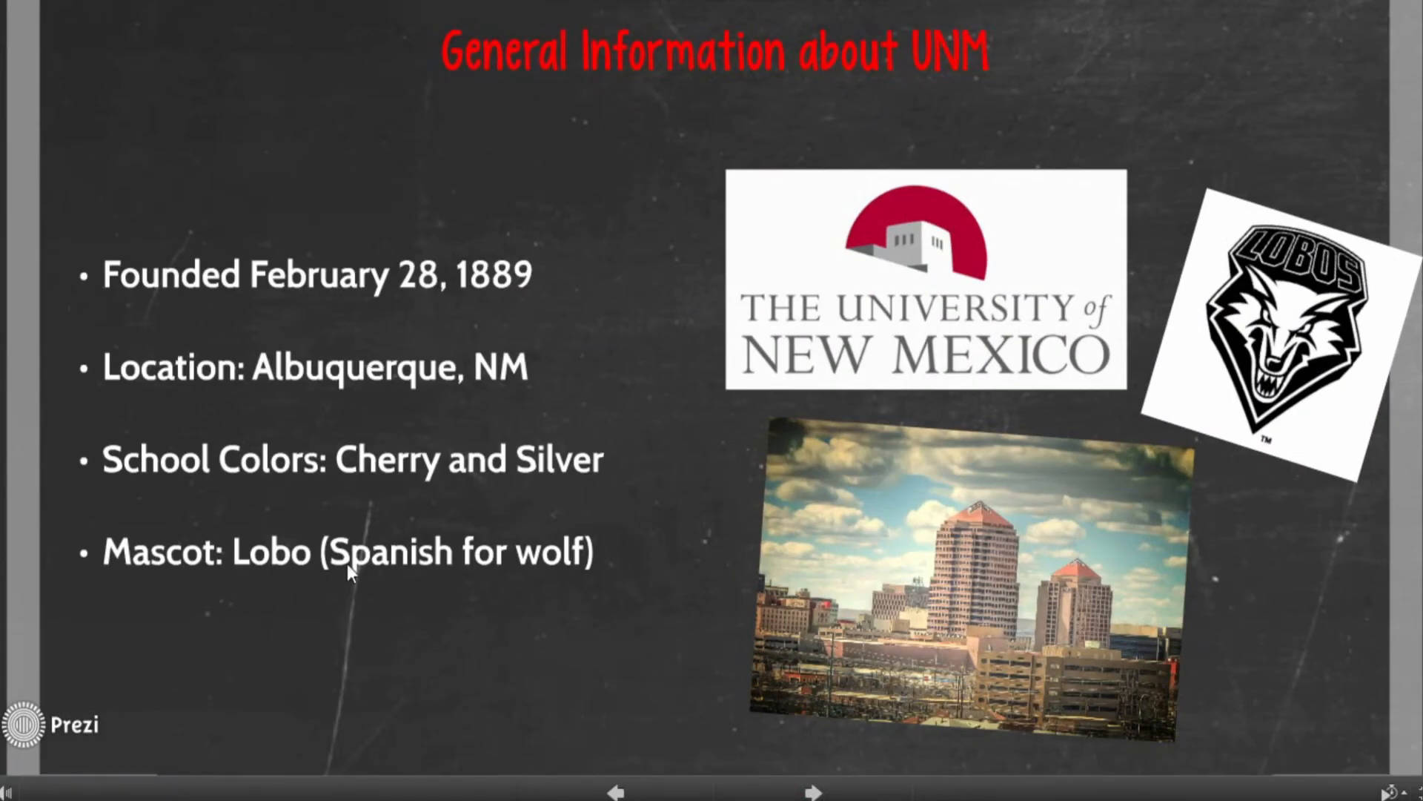
pyautogui.click(788, 792)
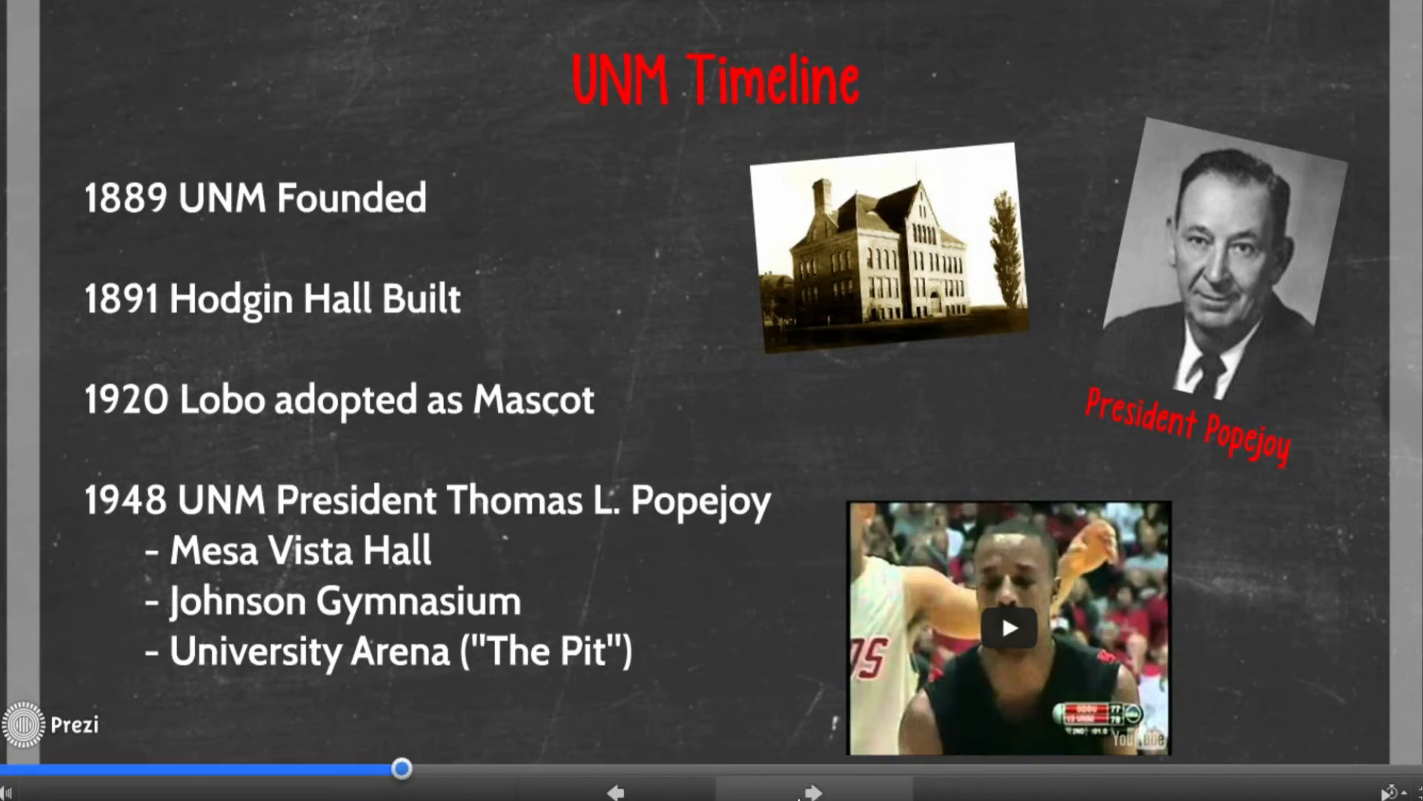
pyautogui.click(797, 792)
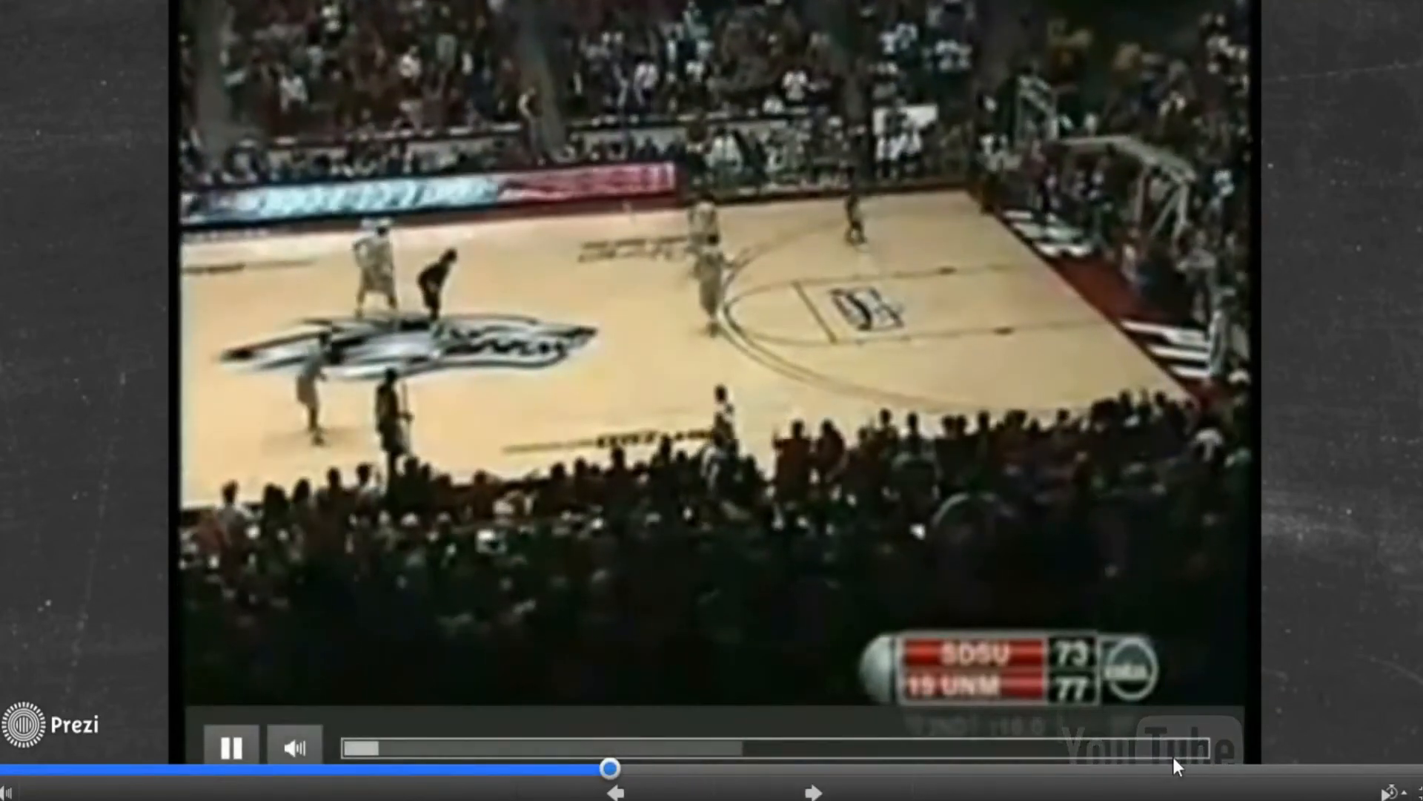
# Step: Skip the video near its end, advance through photo, contact and Extra Slide frames, then exit
pyautogui.click(1188, 749)
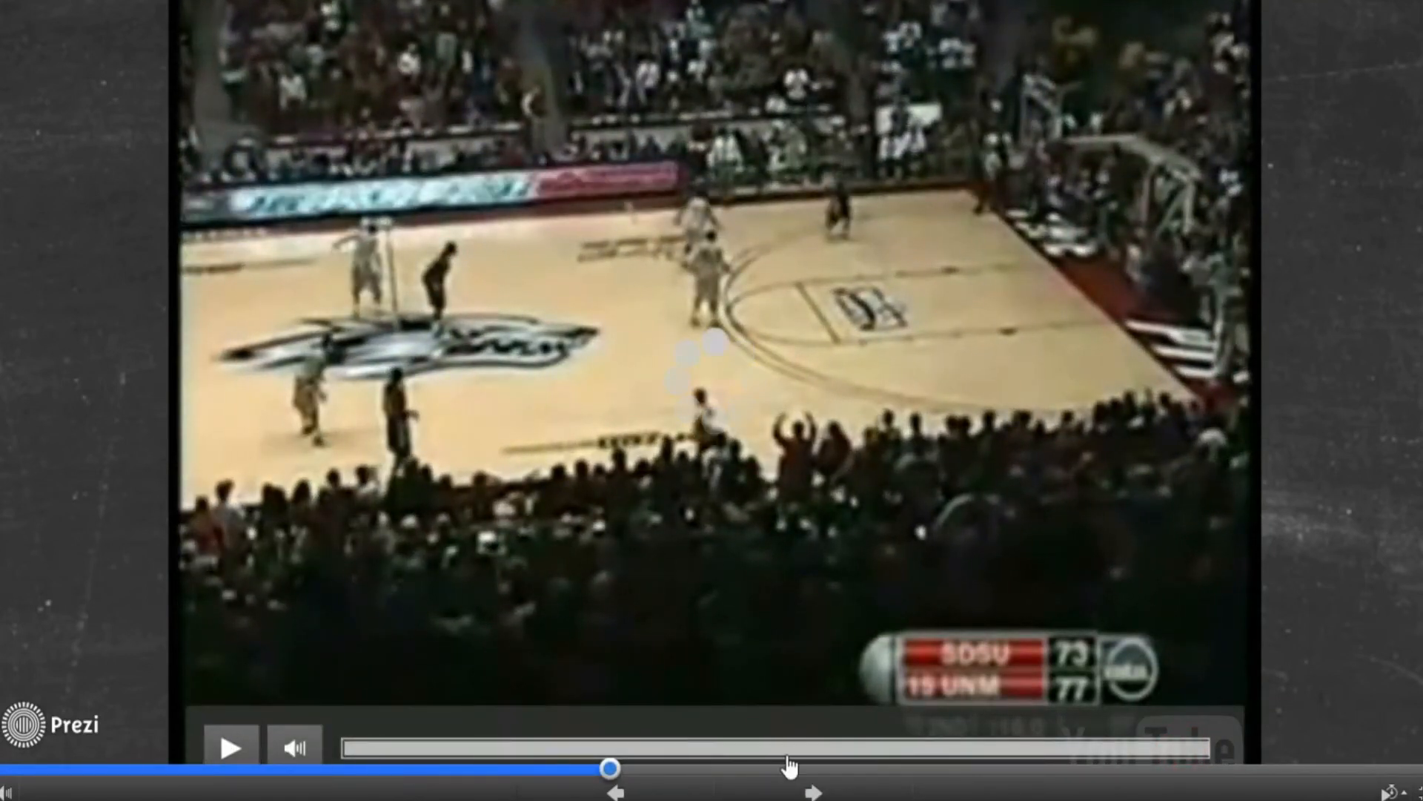
pyautogui.click(813, 792)
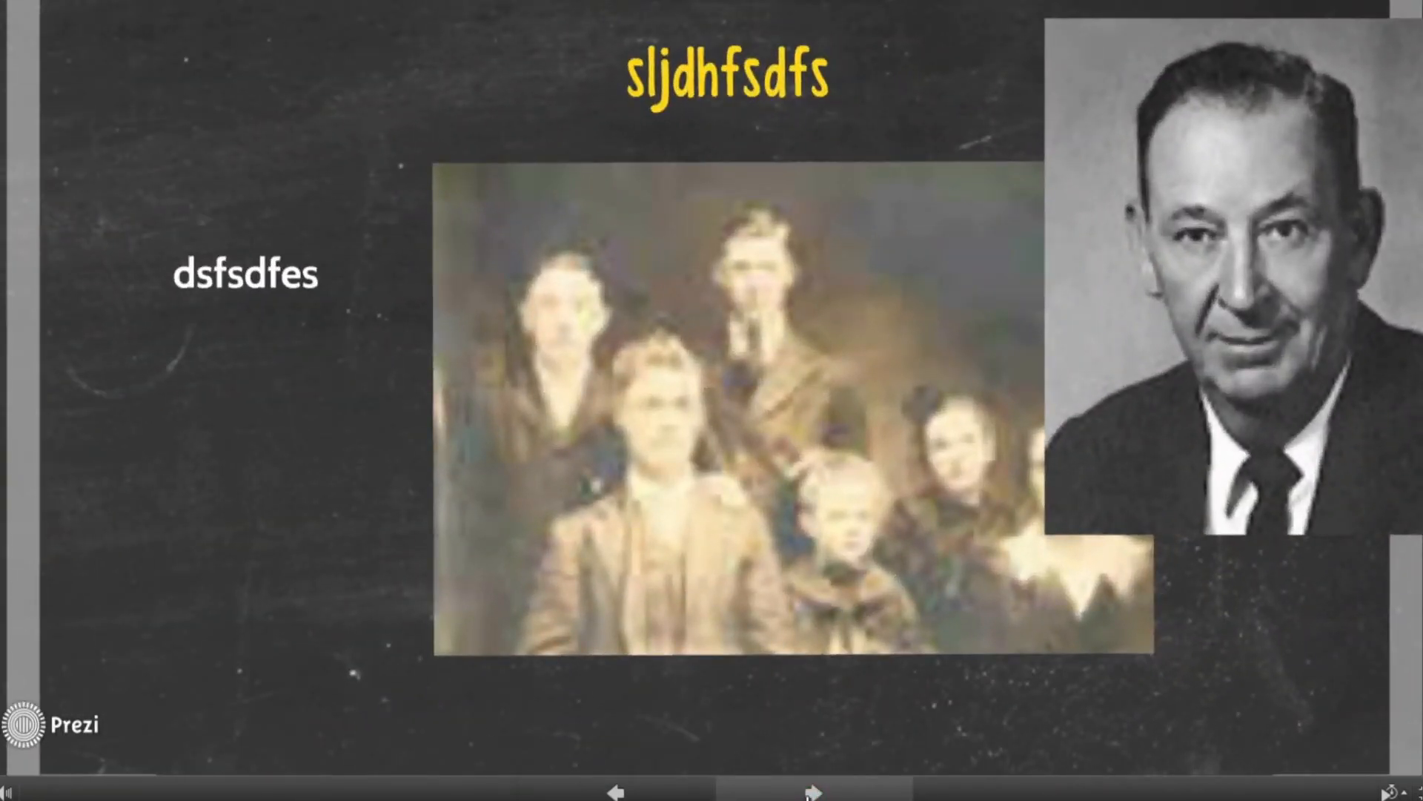
pyautogui.click(813, 792)
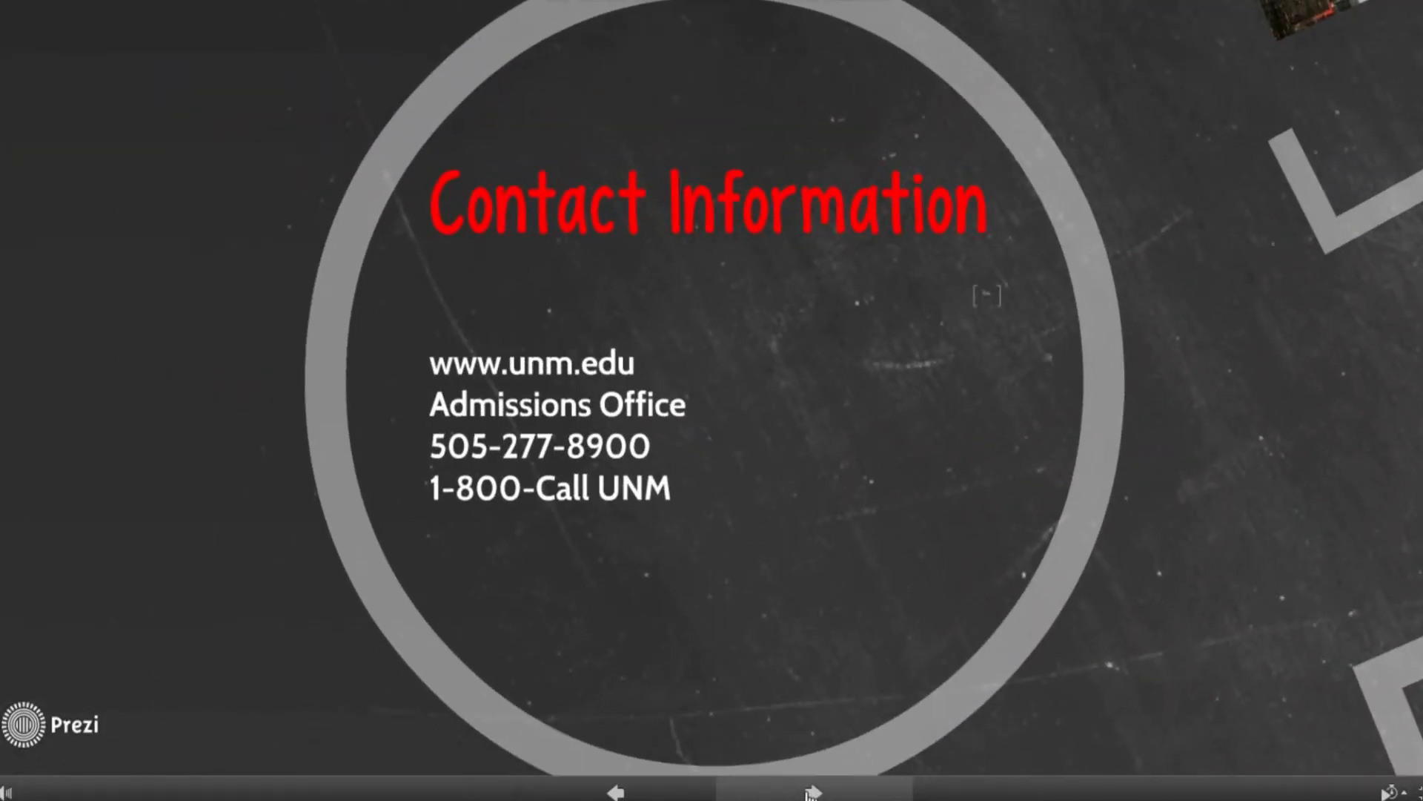
pyautogui.click(813, 792)
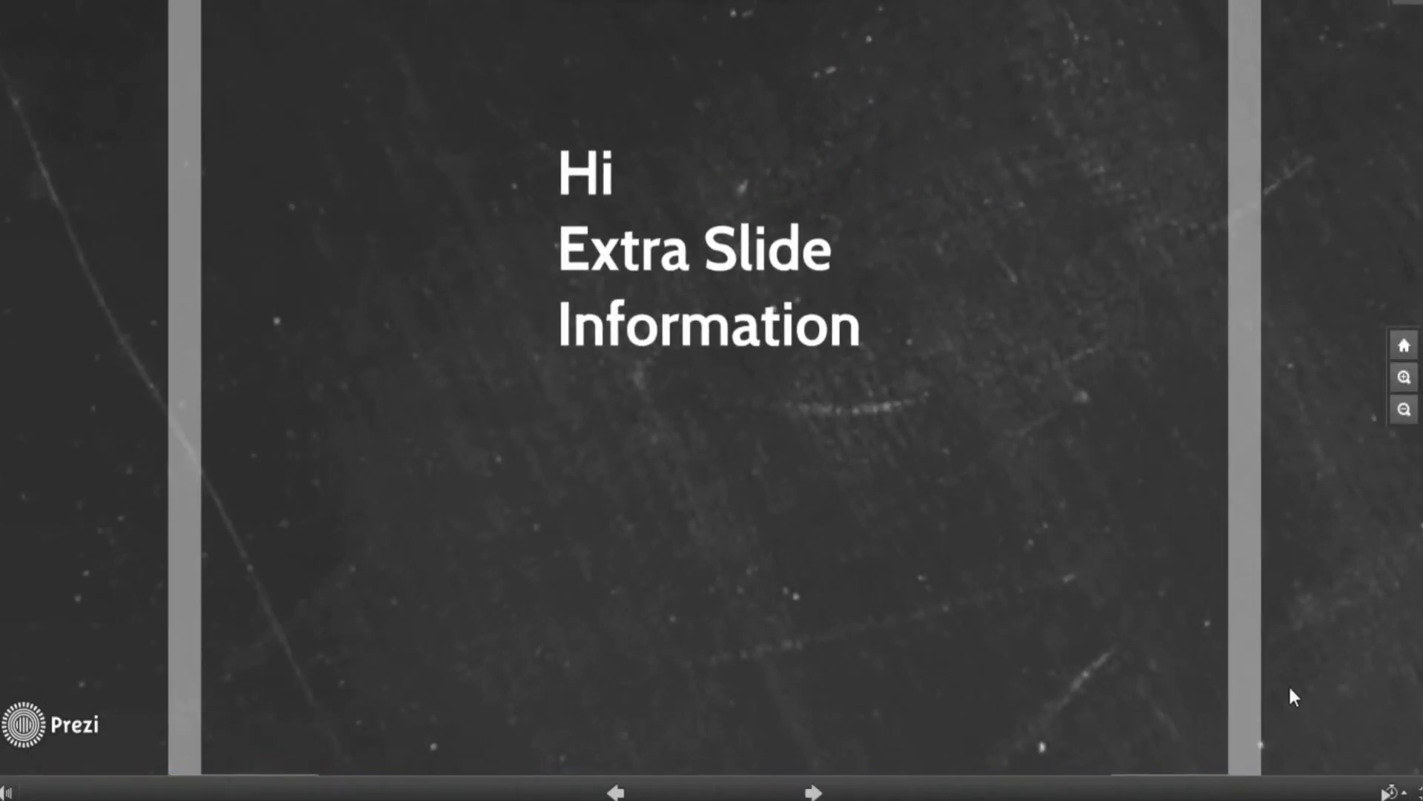
pyautogui.click(813, 792)
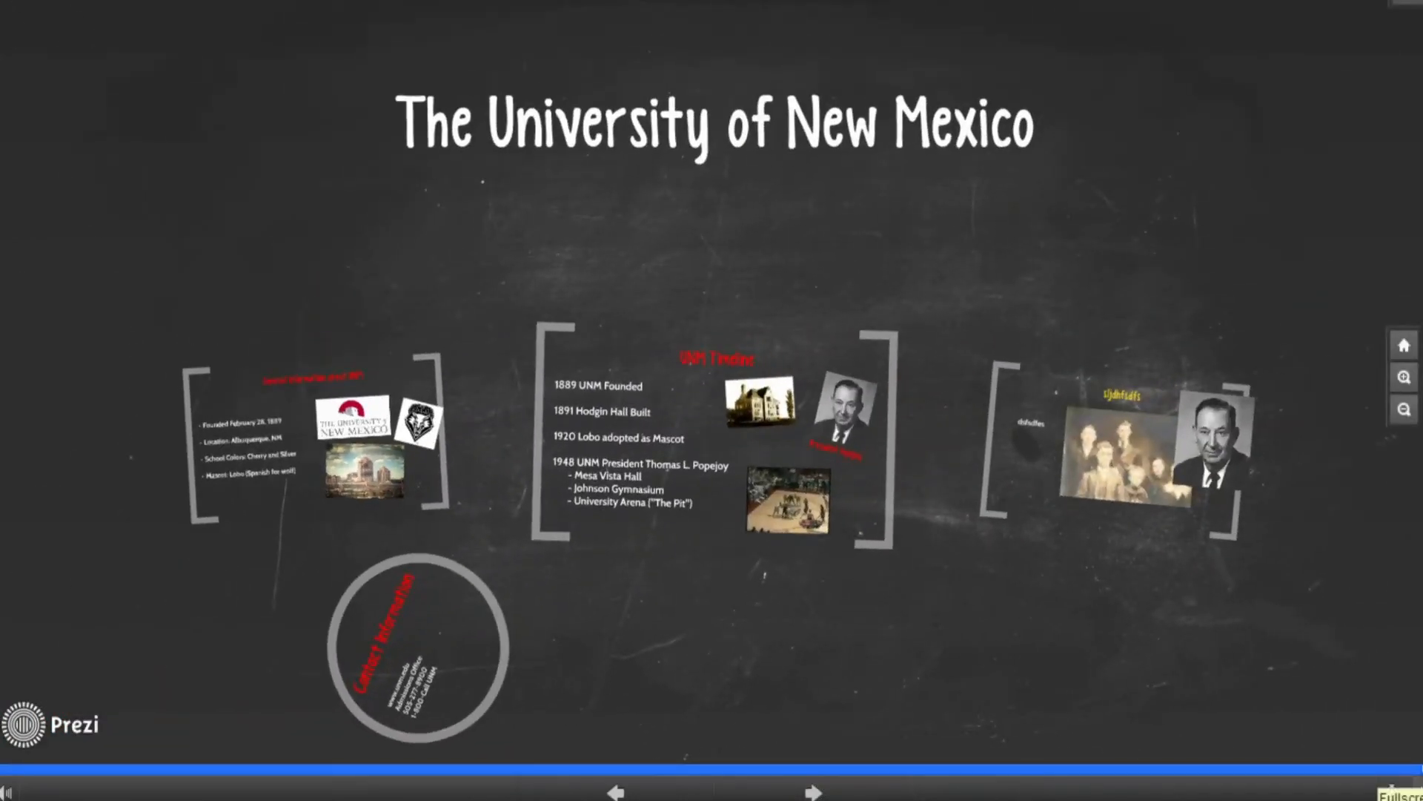
pyautogui.press('Escape')
# Step: Open the file picker for Background image in the Customize panel, browsing the Pictures folder
pyautogui.scroll(-6, 718, 530)
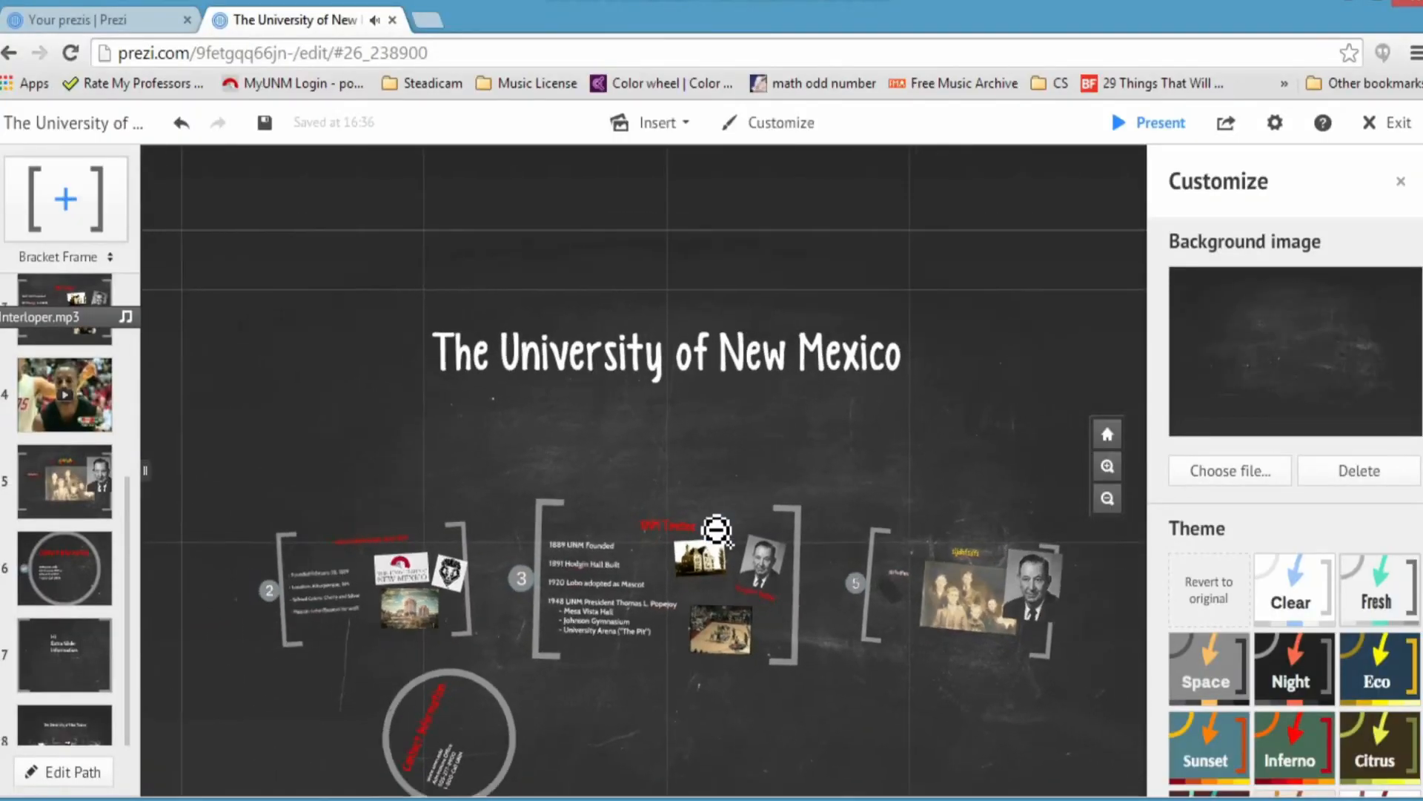
pyautogui.moveTo(614, 377)
pyautogui.mouseDown()
pyautogui.moveTo(766, 392)
pyautogui.moveTo(613, 379)
pyautogui.mouseUp()
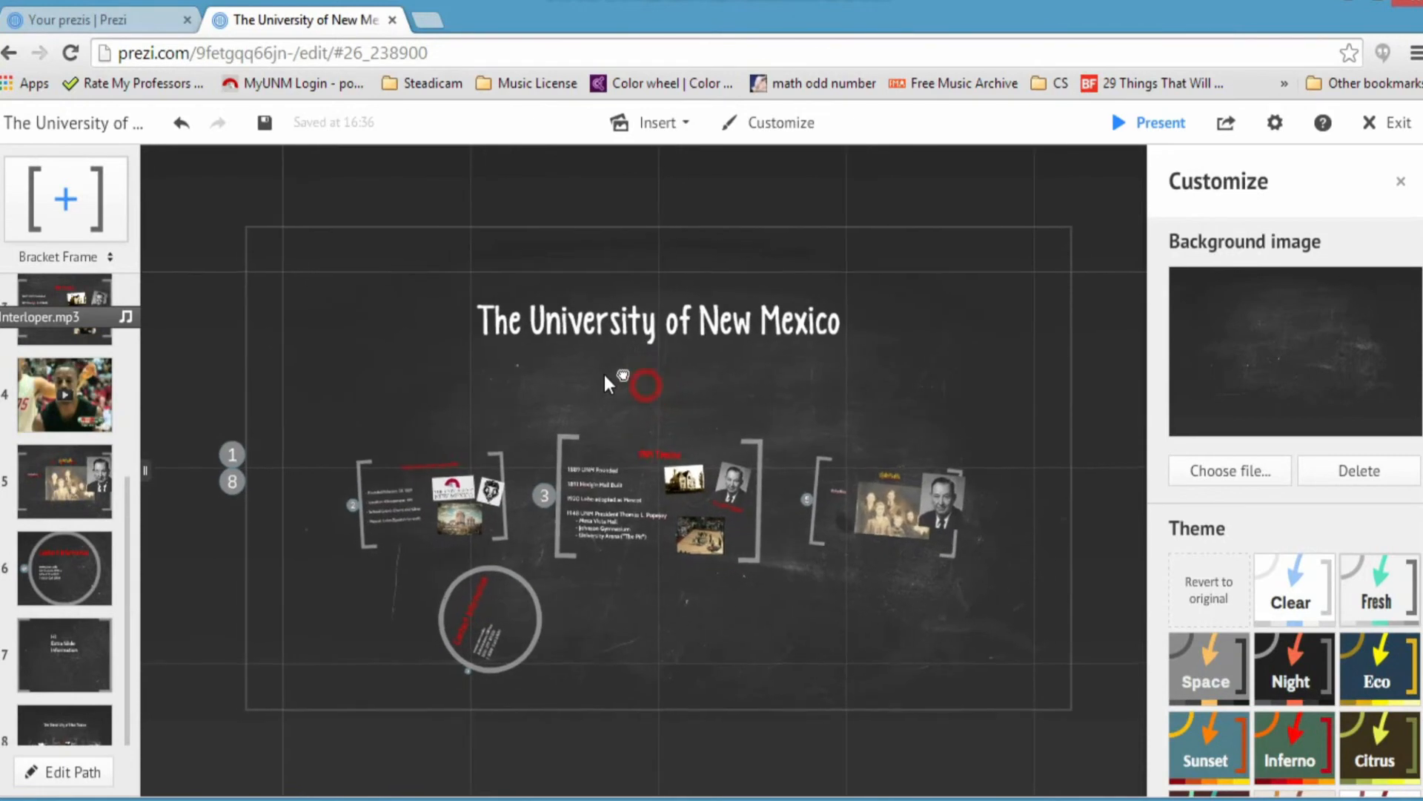
pyautogui.click(679, 125)
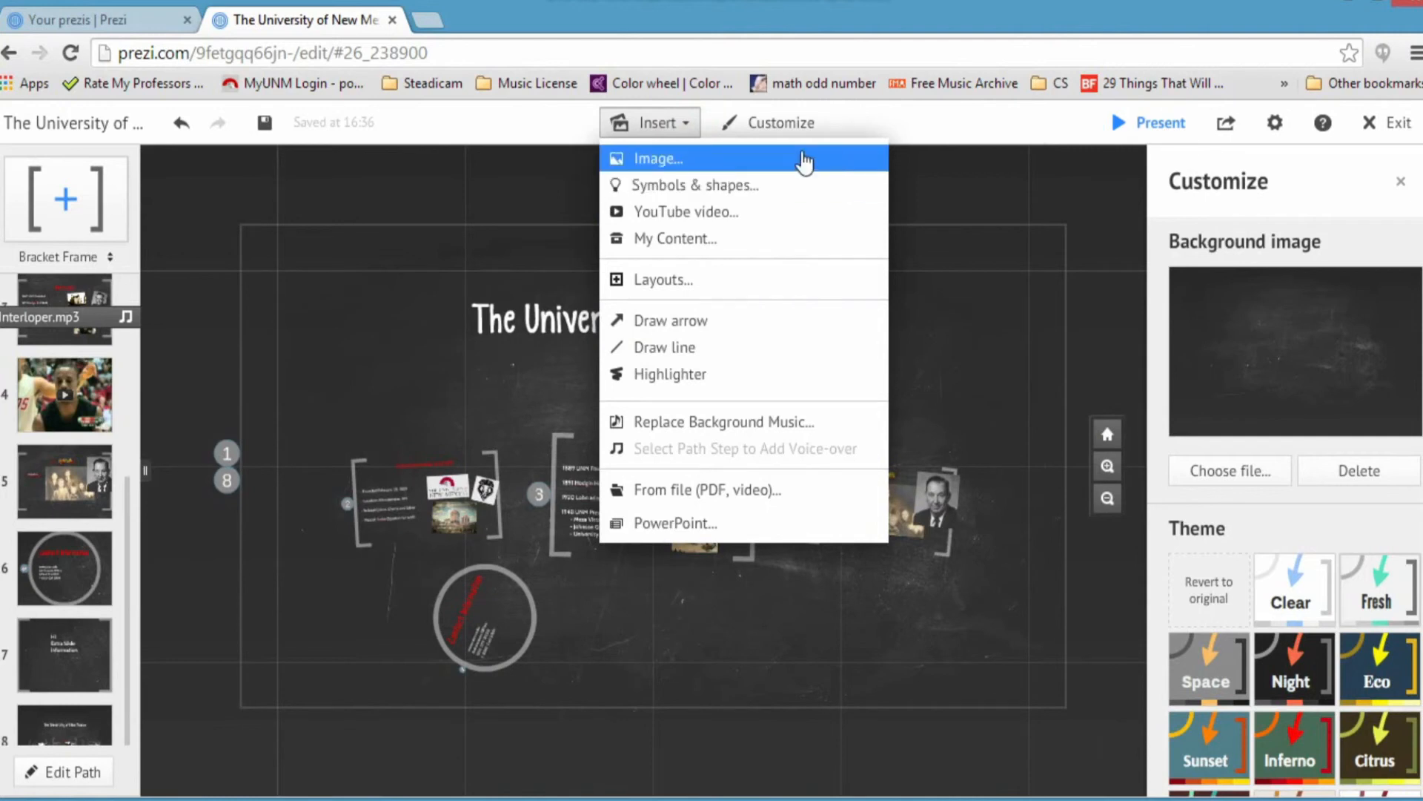
pyautogui.click(1306, 190)
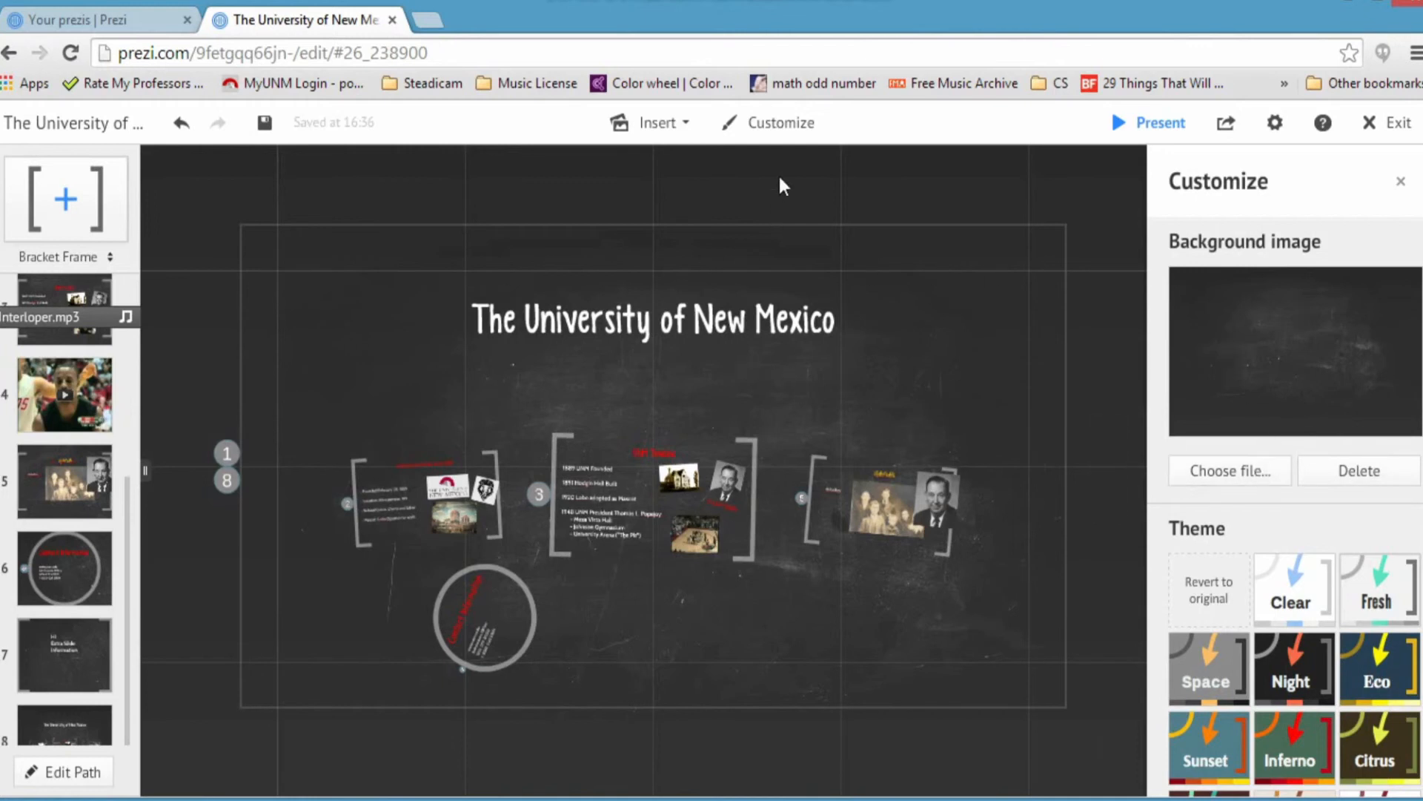
pyautogui.click(1225, 468)
pyautogui.moveTo(156, 366); pyautogui.dragTo(155, 453)
# Step: Set the trail photo from Pictures > Audio Jungle as the background image, accepting the resize
pyautogui.click(73, 480)
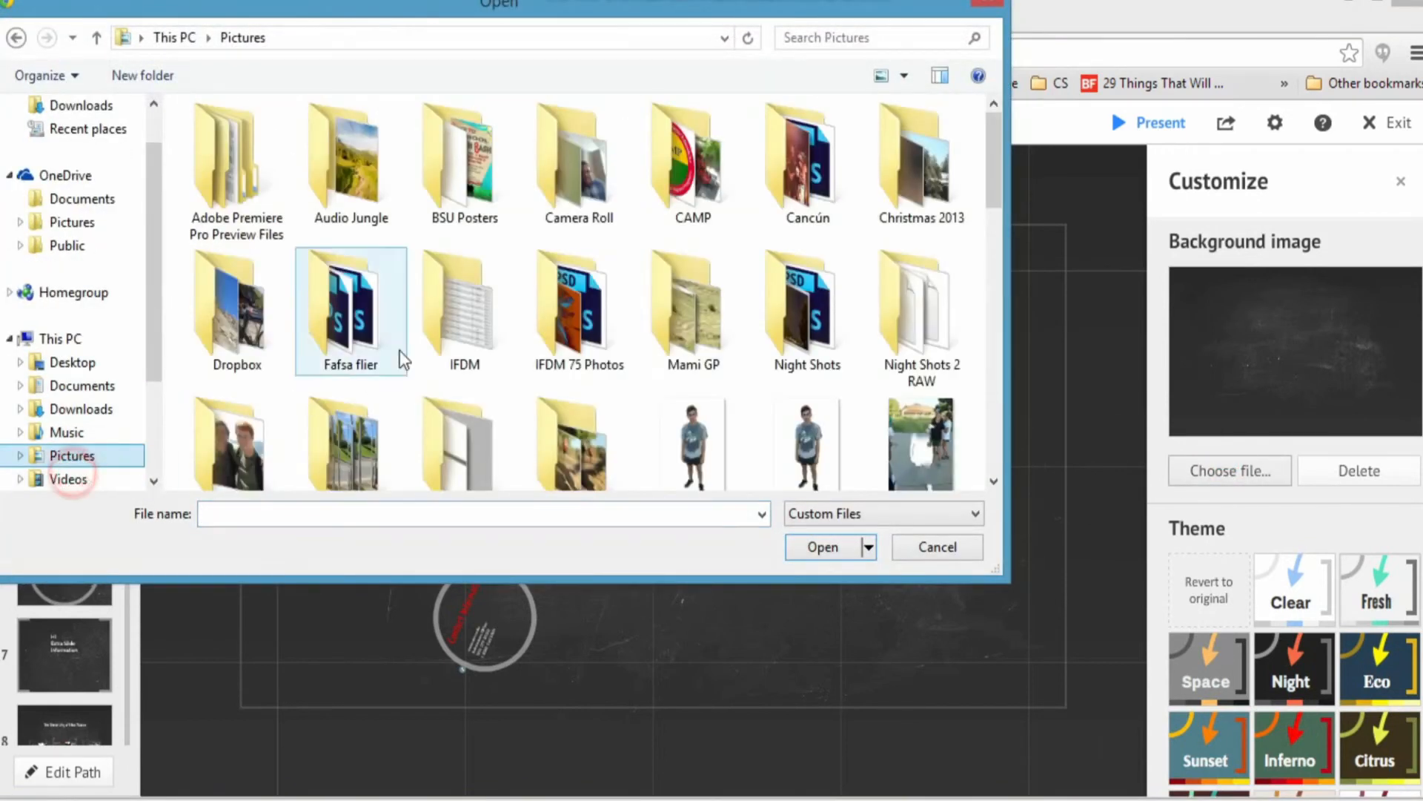
pyautogui.doubleClick(375, 189)
pyautogui.click(236, 156)
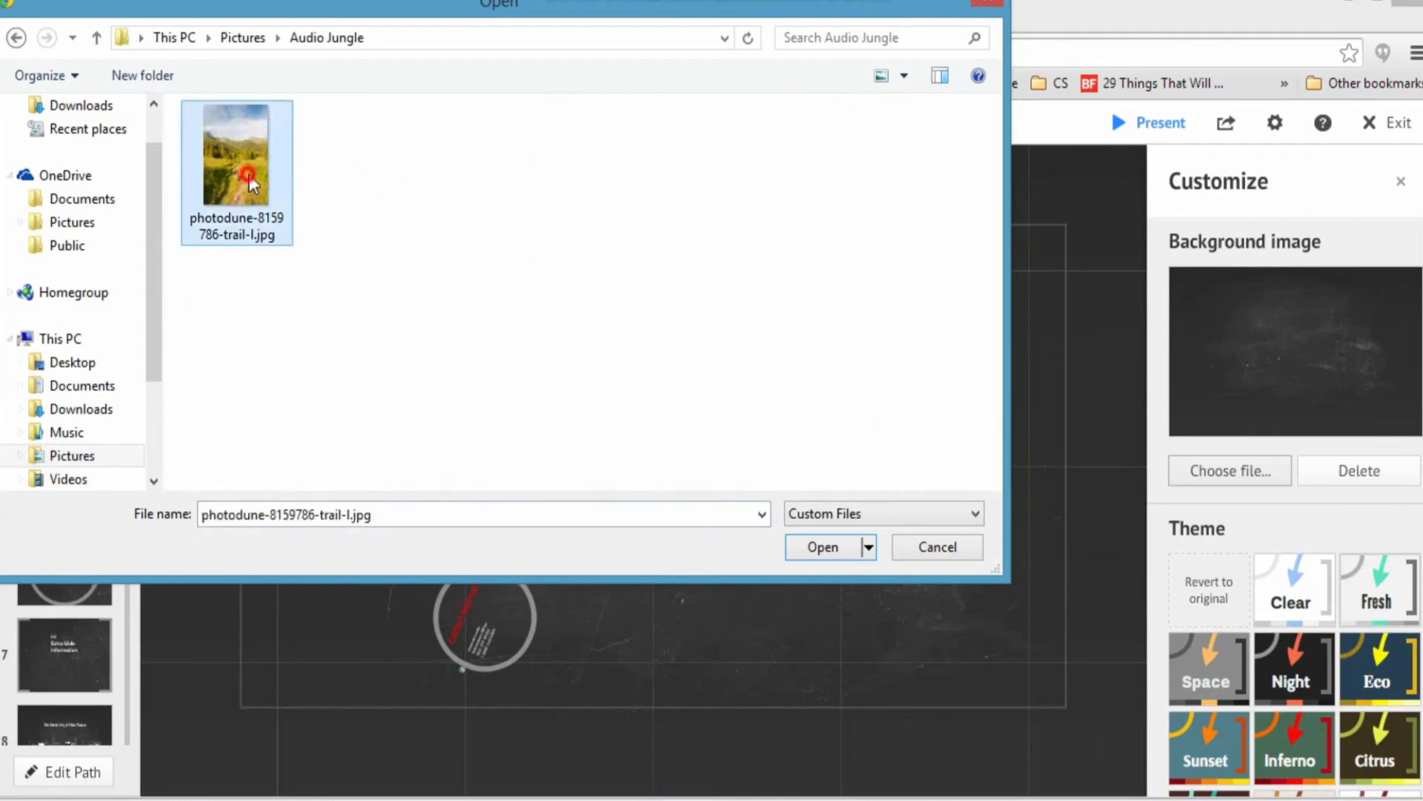
pyautogui.click(823, 546)
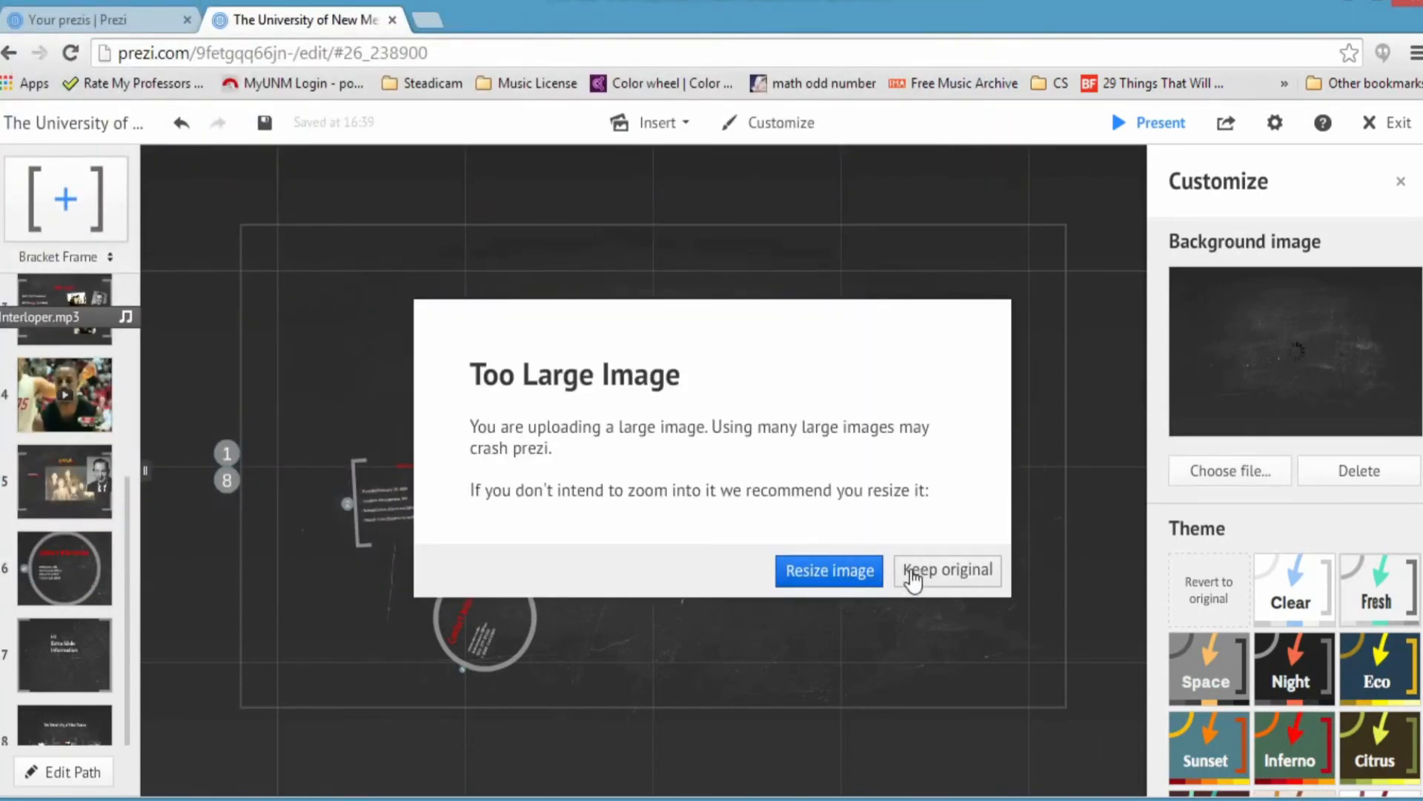
pyautogui.click(823, 575)
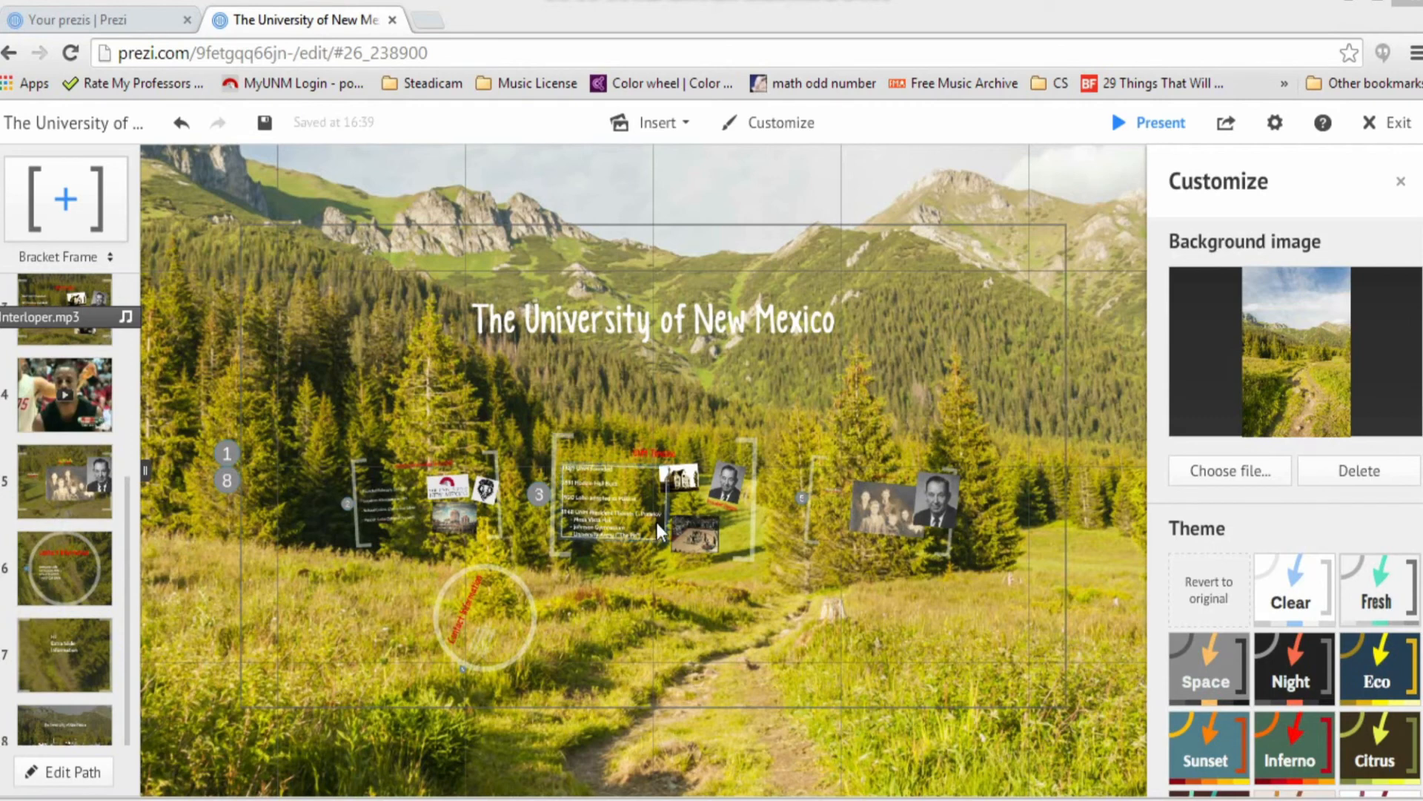
# Step: Pan and zoom across the canvas to inspect the new mountain background
pyautogui.click(660, 401)
pyautogui.click(527, 346)
pyautogui.moveTo(518, 225); pyautogui.dragTo(572, 708)
pyautogui.moveTo(440, 431); pyautogui.dragTo(739, 148)
pyautogui.moveTo(823, 344); pyautogui.dragTo(624, 385)
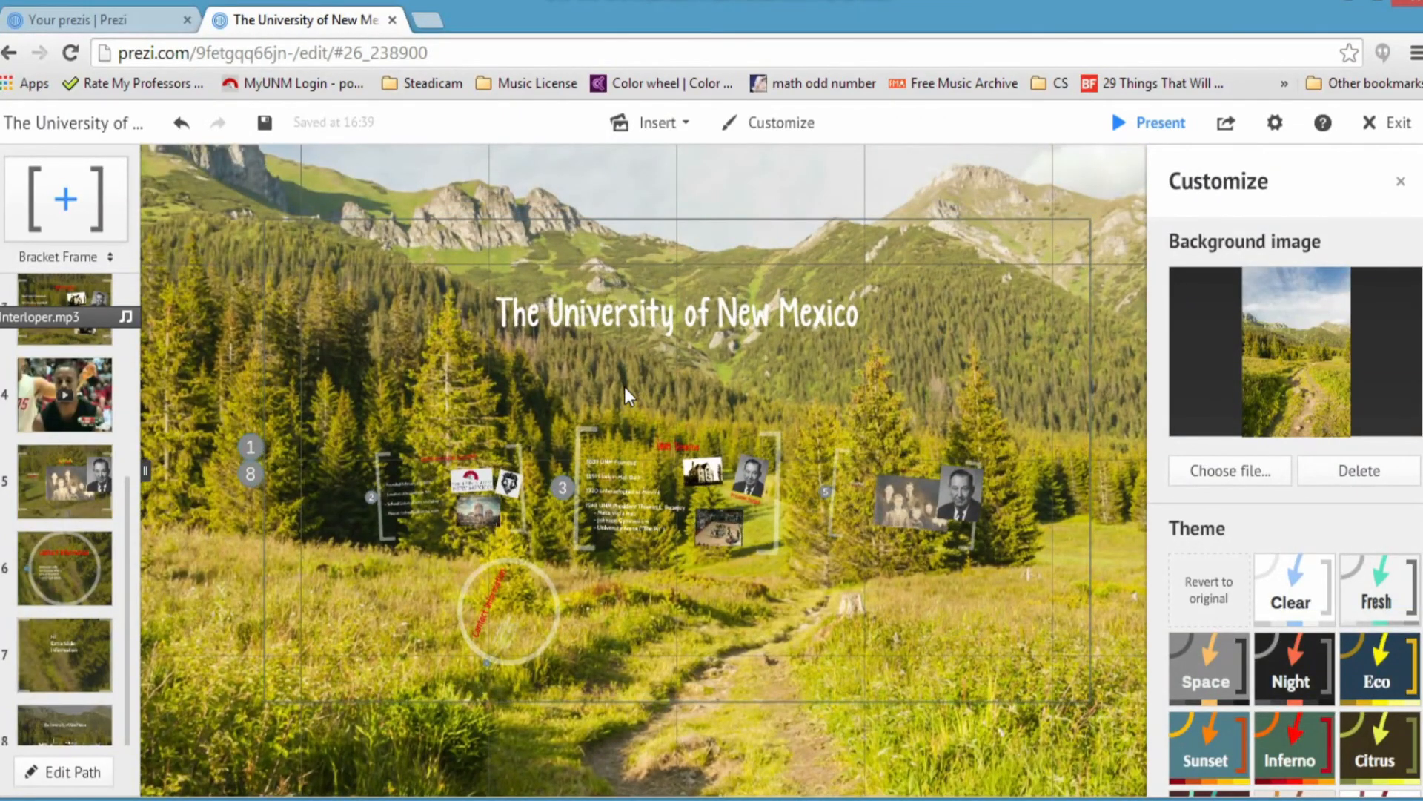
pyautogui.scroll(5, 626, 413)
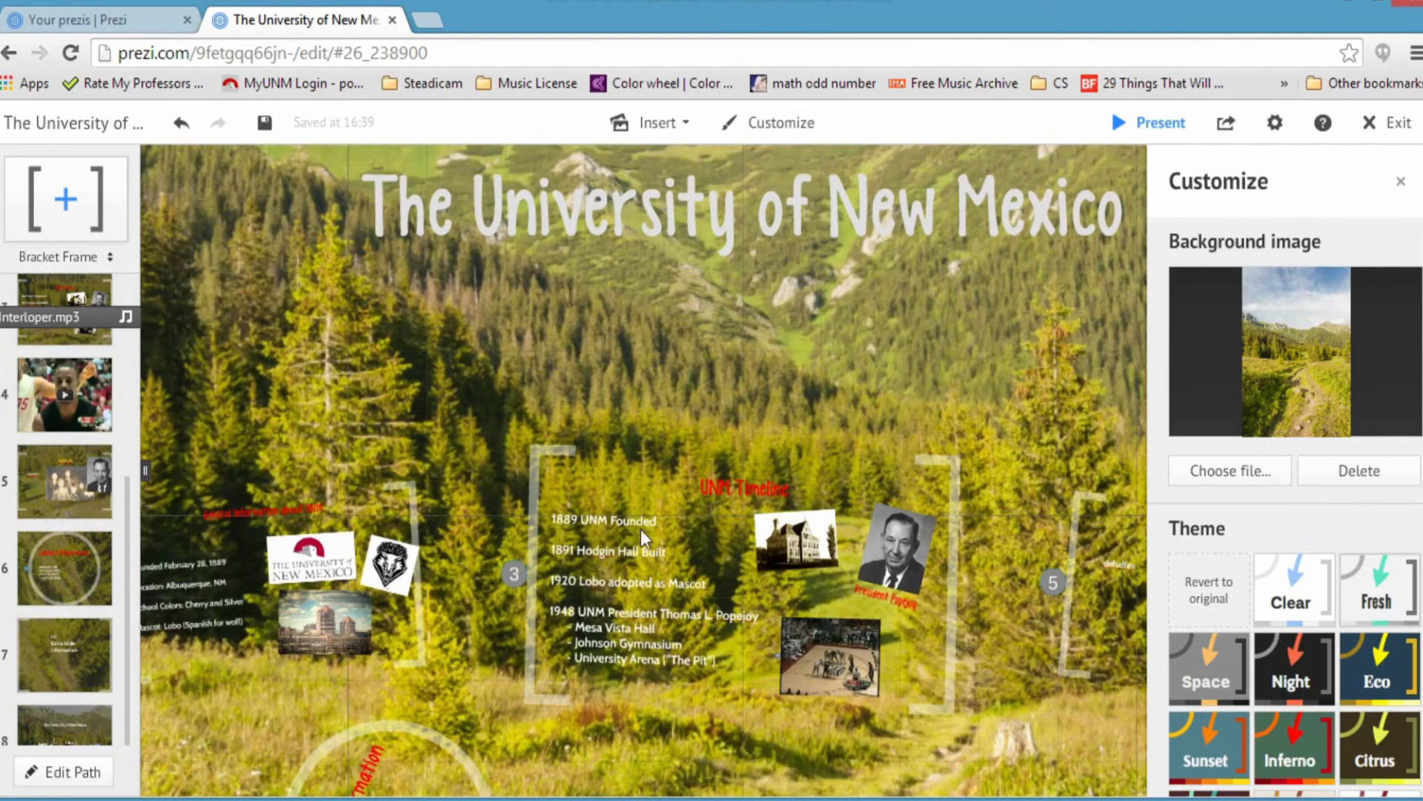
# Step: Delete the mountain trail background image while visiting path steps 5 and 6 and the Timeline frame
pyautogui.click(58, 513)
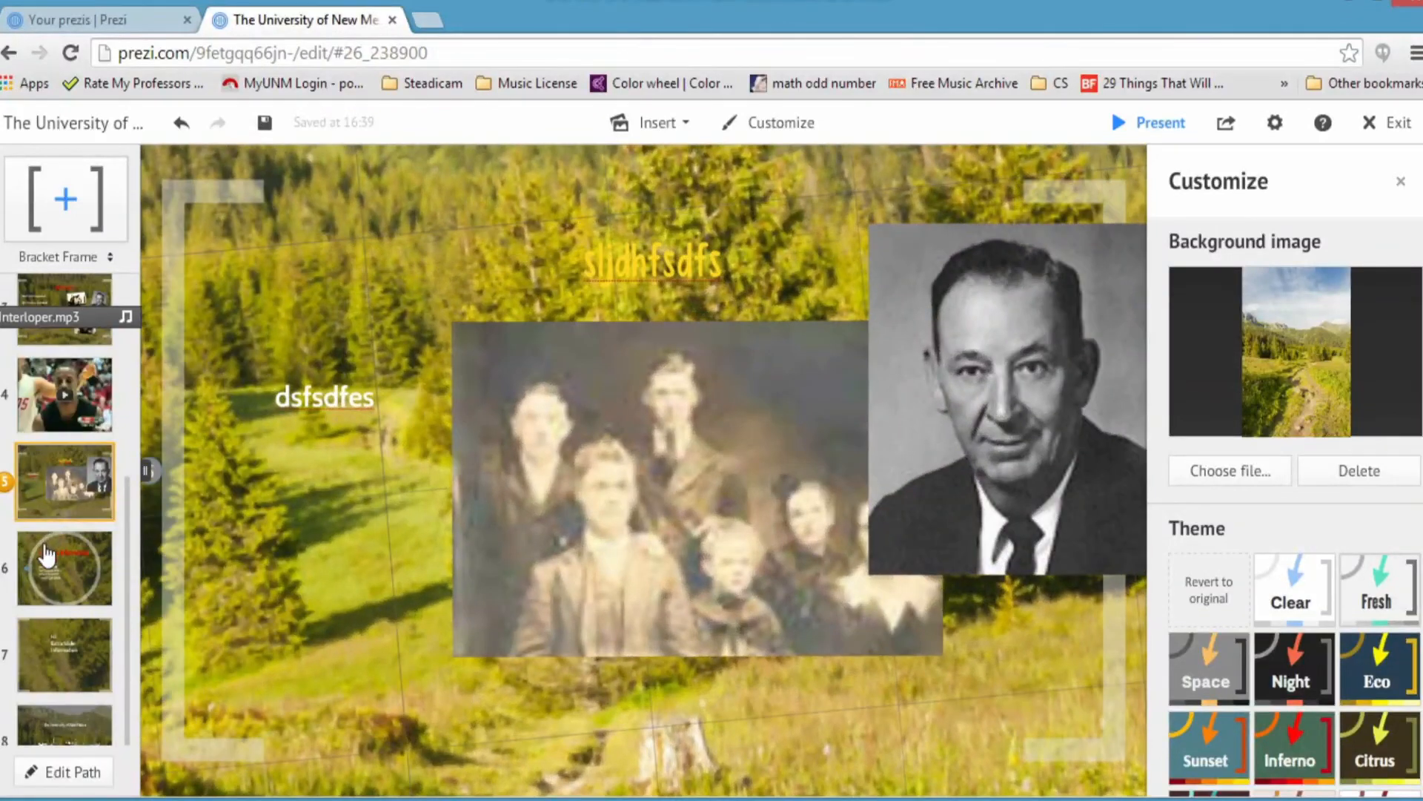
pyautogui.click(106, 549)
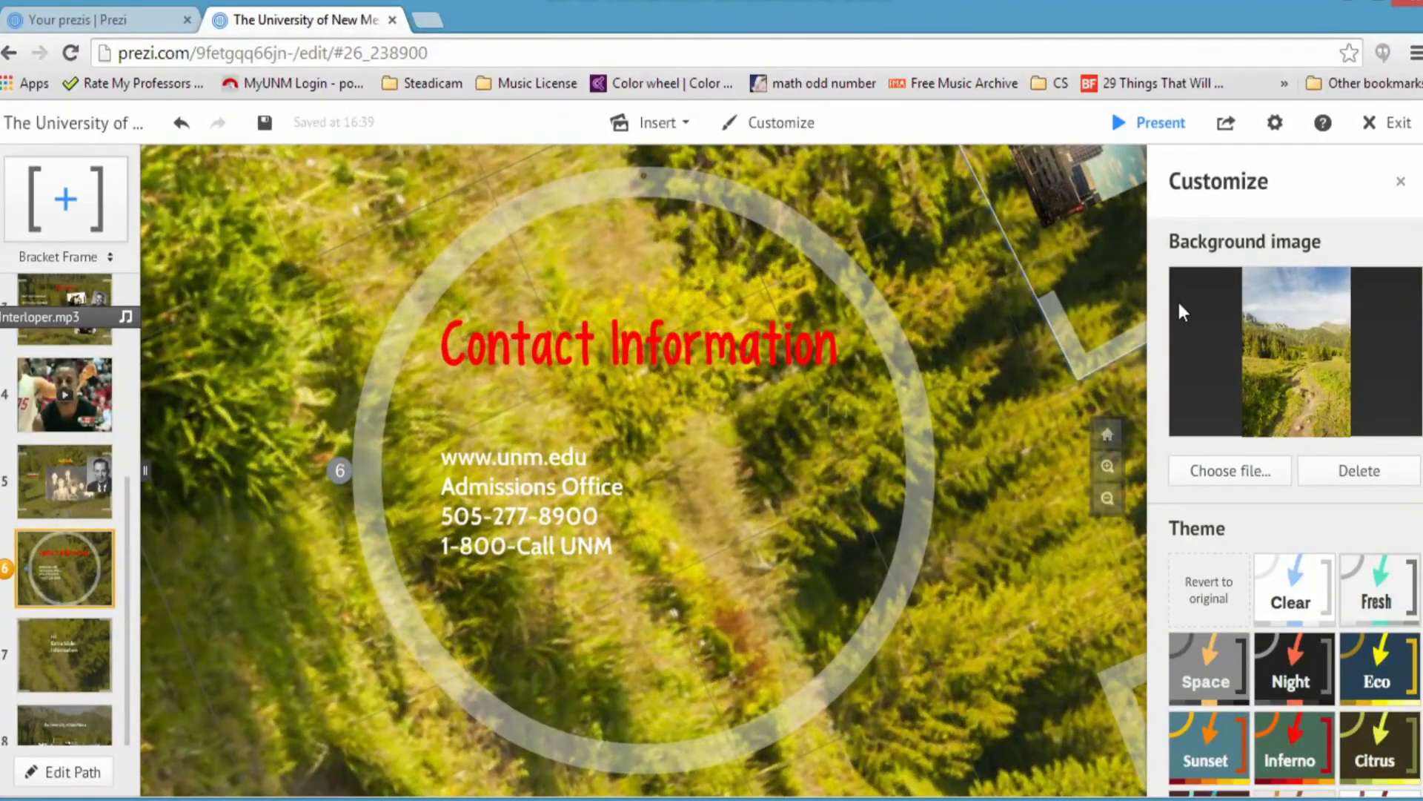
pyautogui.click(1358, 481)
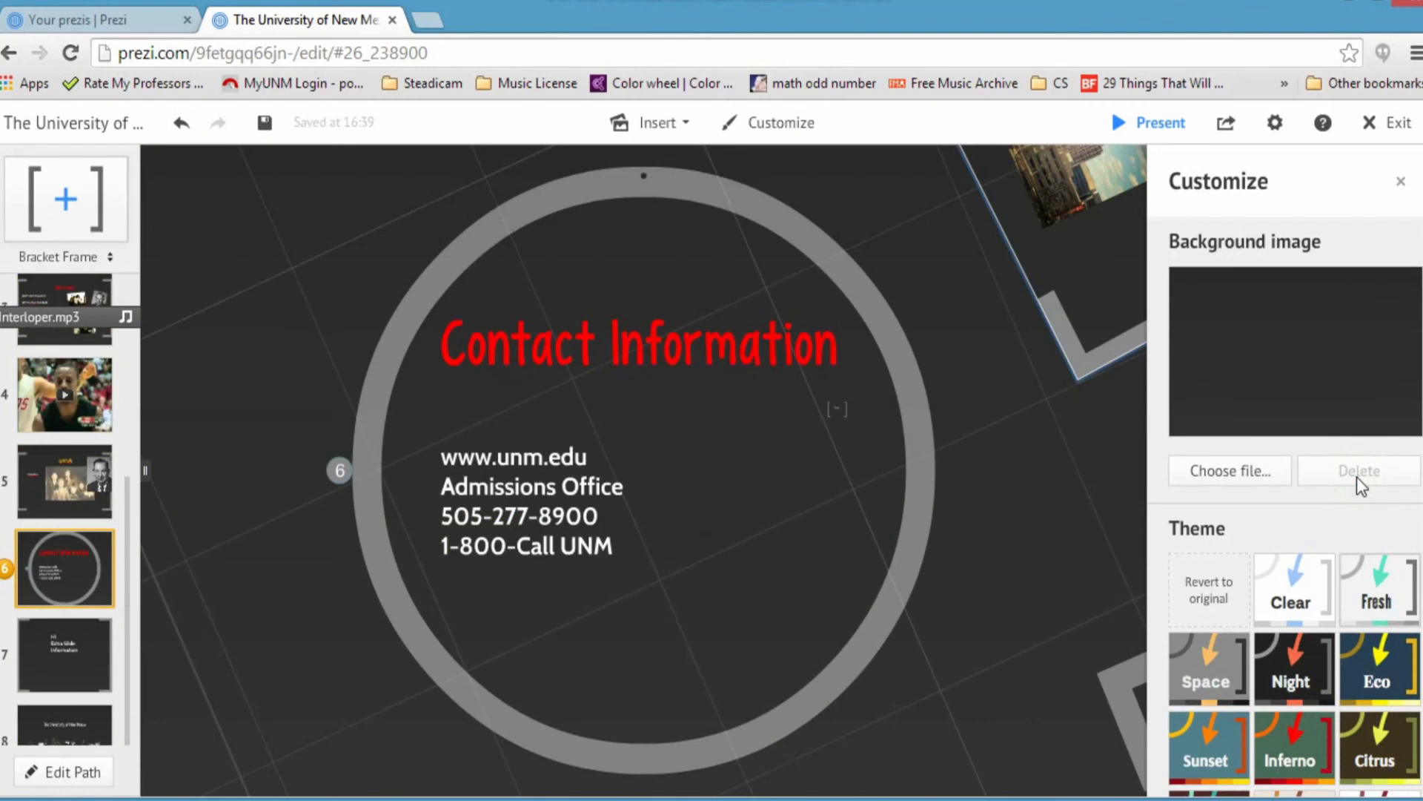
pyautogui.click(73, 301)
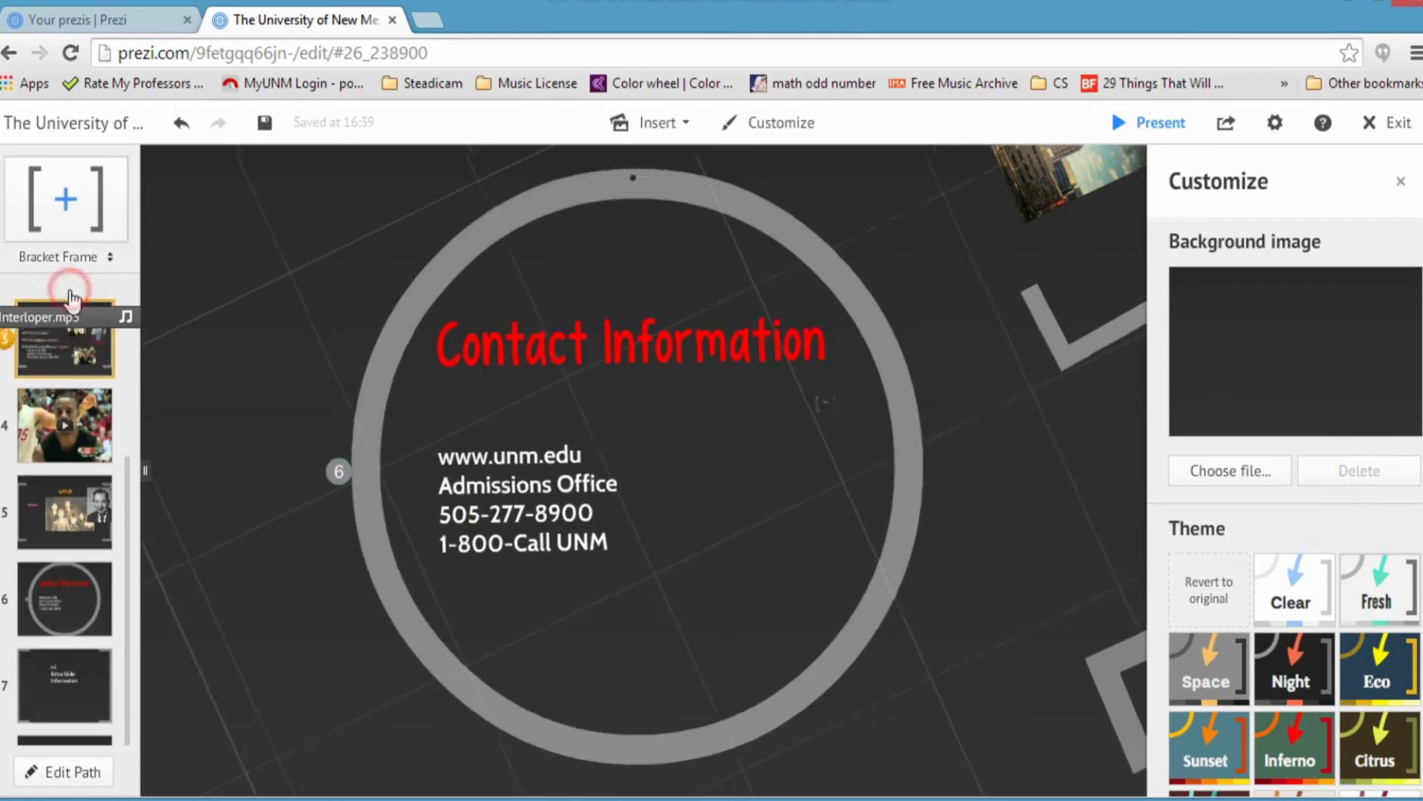